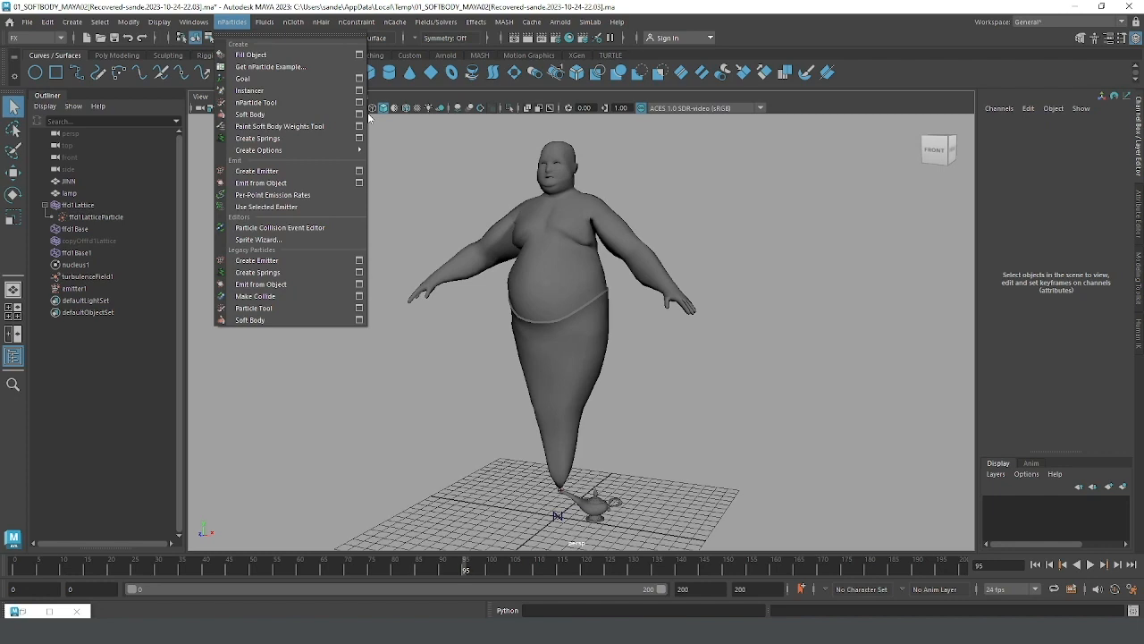
Step: Play the soft body simulation from the first frame and examine the genie's motion from several angles
click(358, 114)
click(1055, 171)
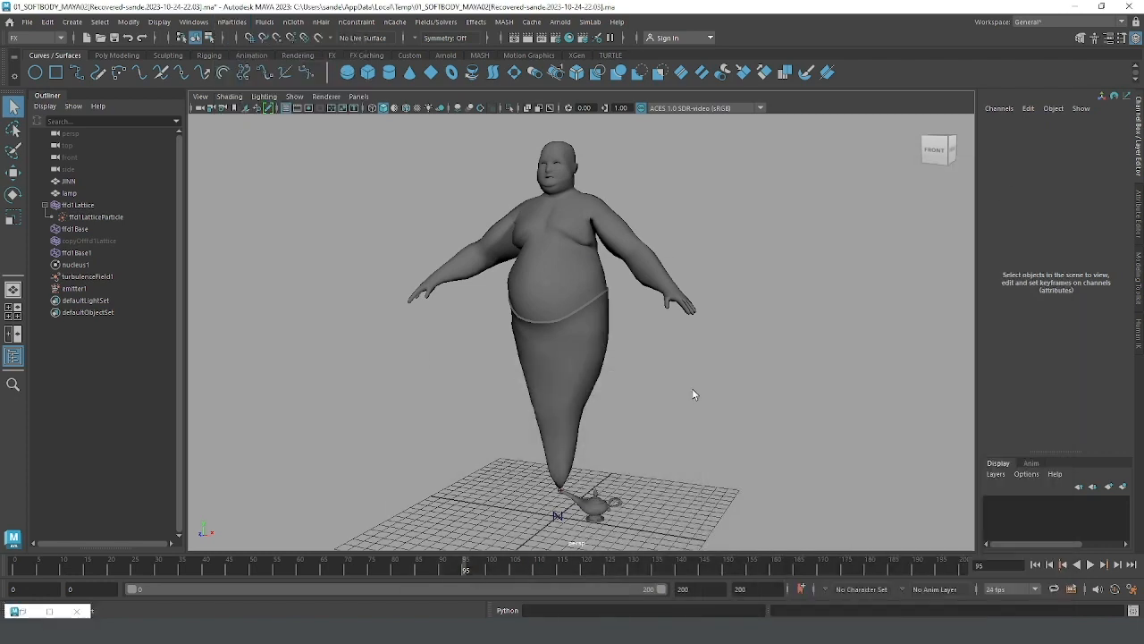
click(1035, 565)
click(1091, 564)
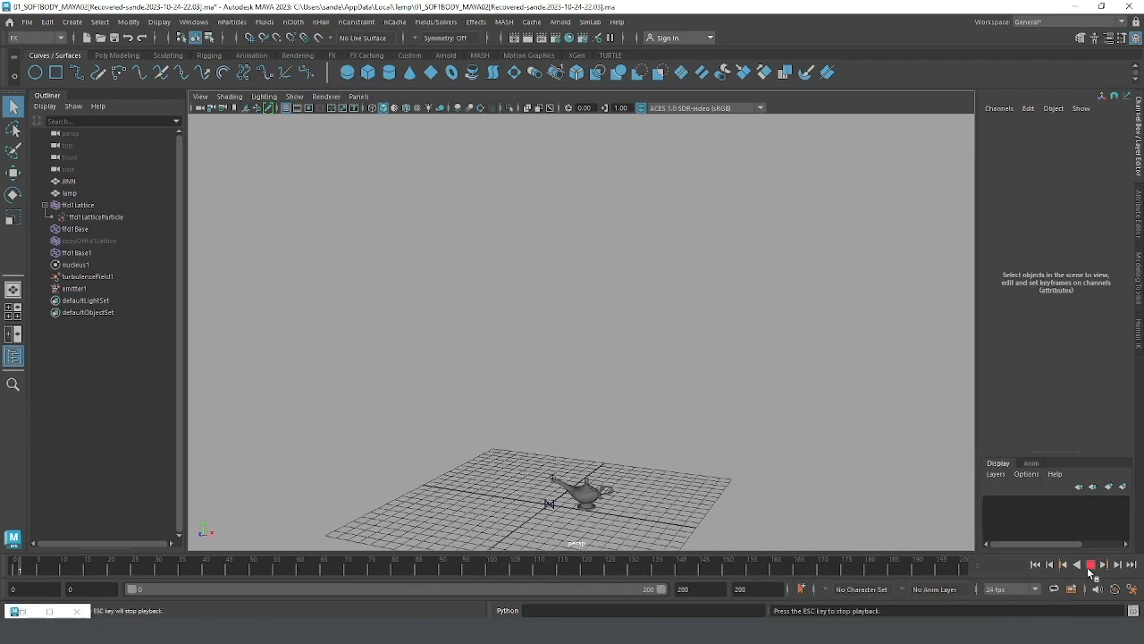
alt+drag(798, 463, 742, 437)
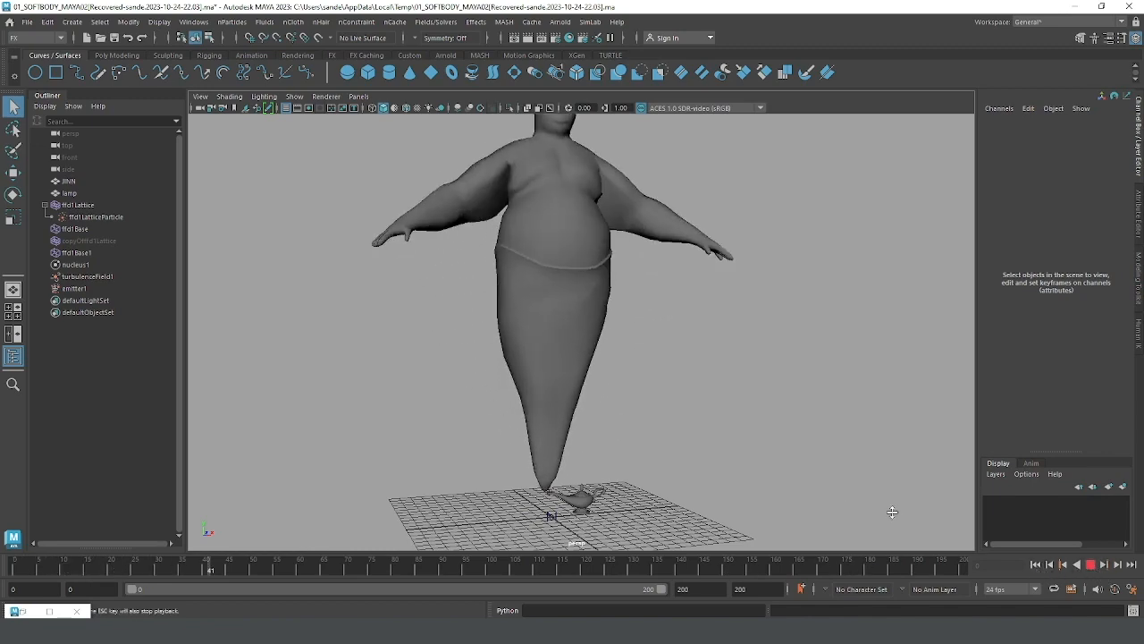
alt+drag(744, 409, 682, 381)
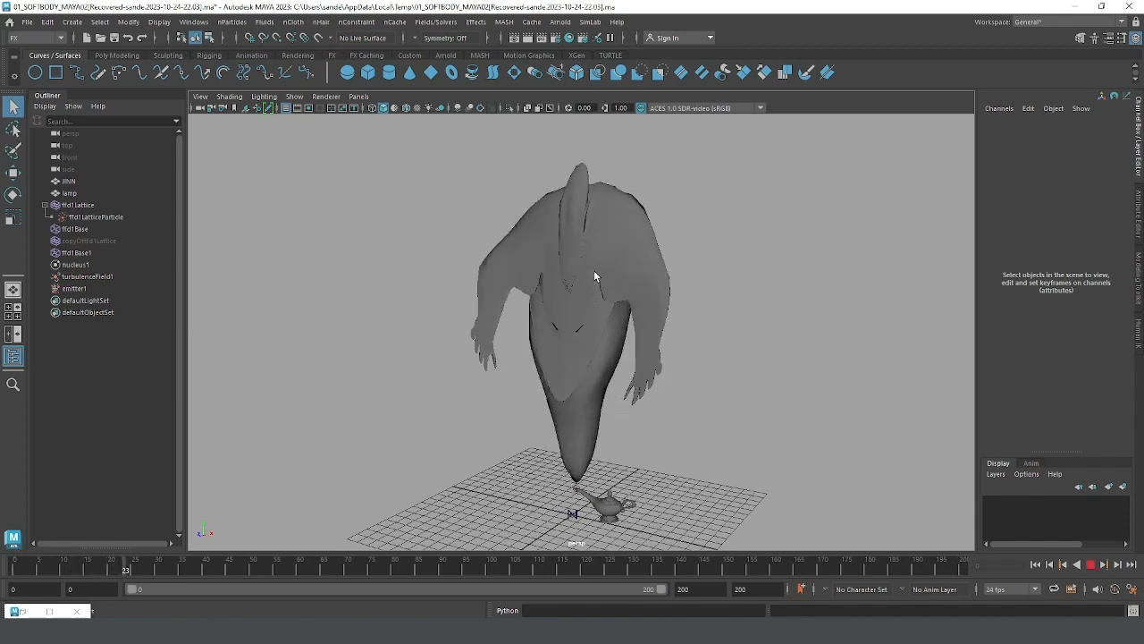
scroll(714, 362, down, 2)
scroll(707, 365, up, 2)
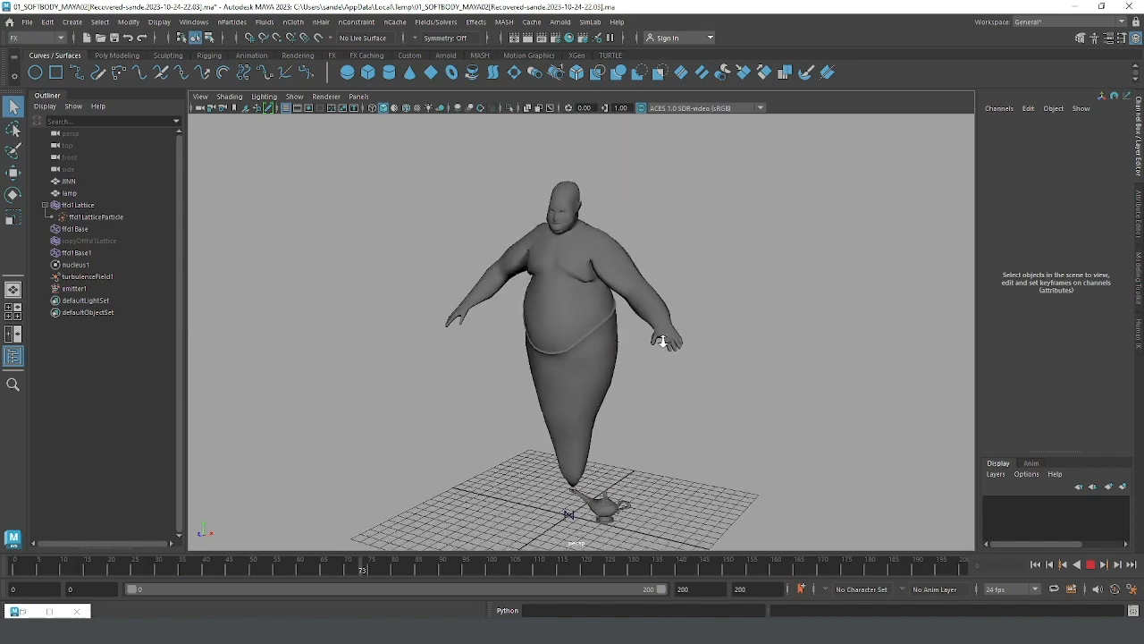
alt+drag(640, 358, 710, 378)
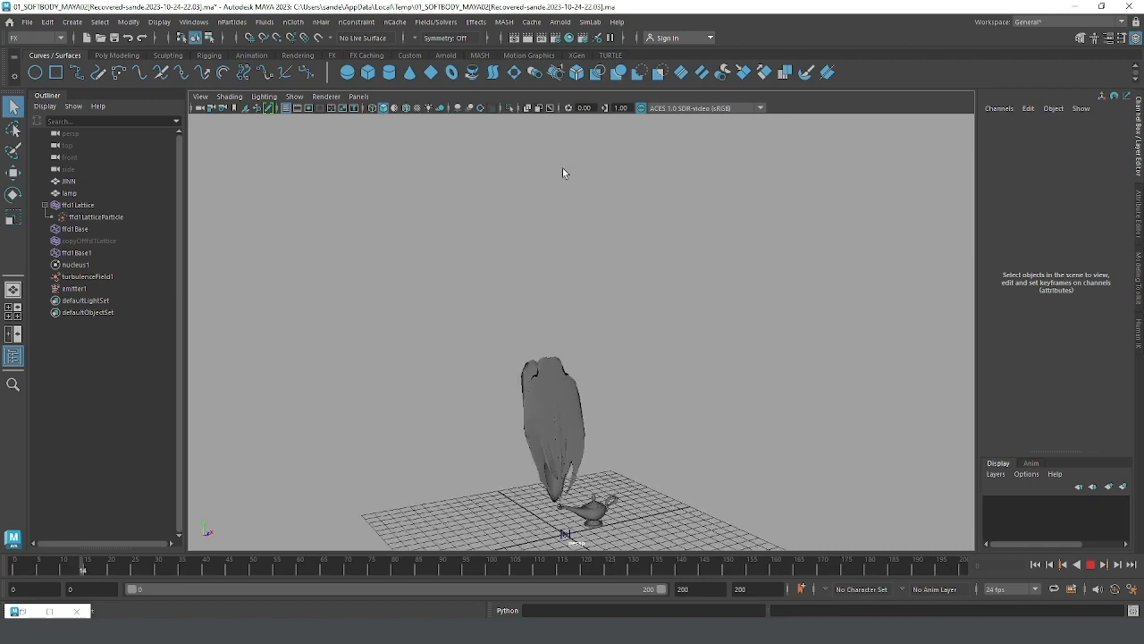
alt+drag(612, 211, 572, 252)
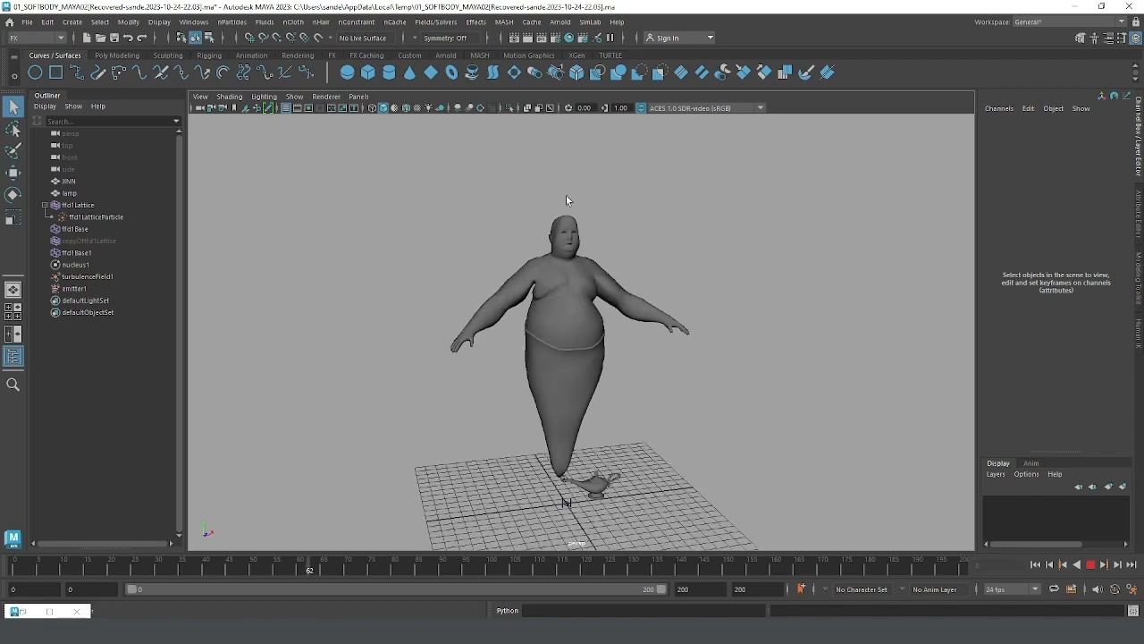
alt+drag(634, 343, 545, 344)
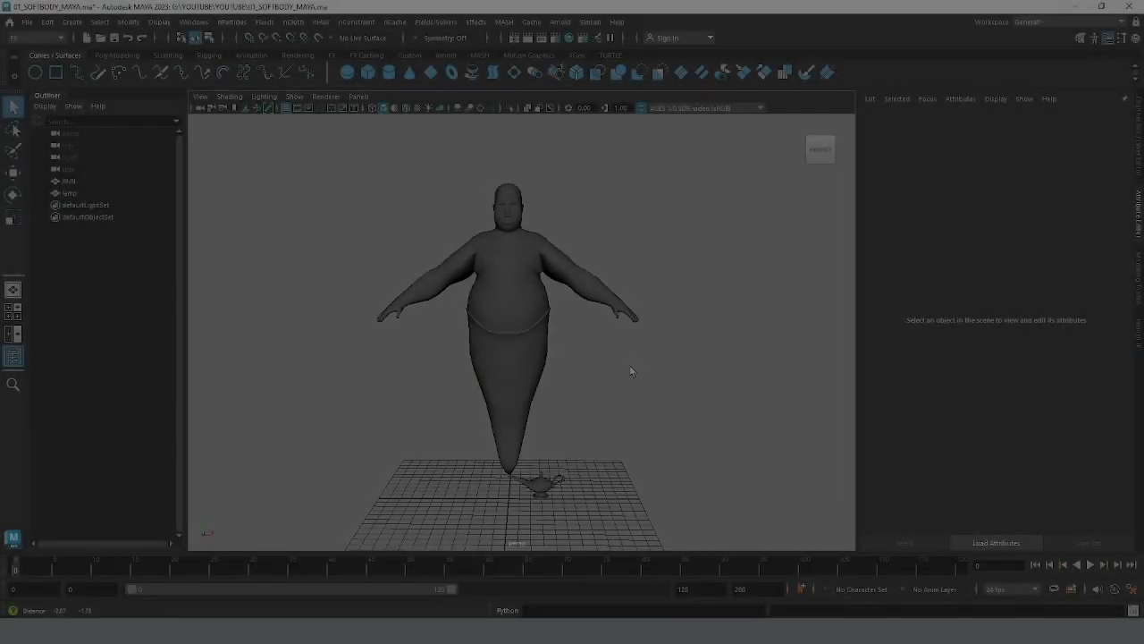
alt+drag(629, 365, 579, 360)
alt+middle_drag(578, 361, 579, 370)
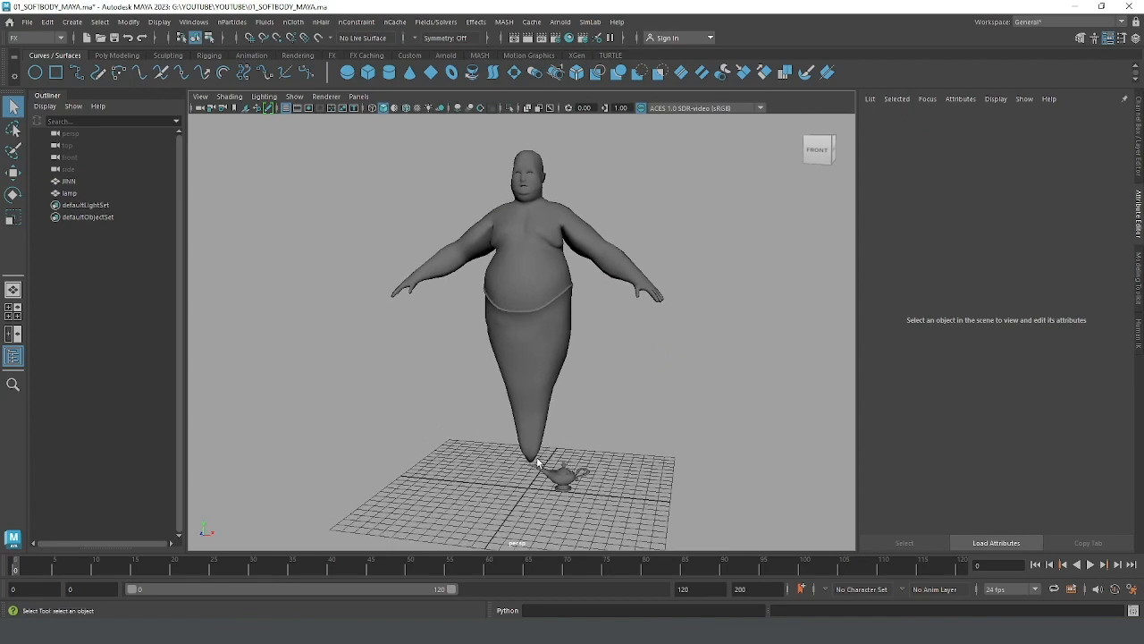
alt+middle_drag(582, 347, 583, 368)
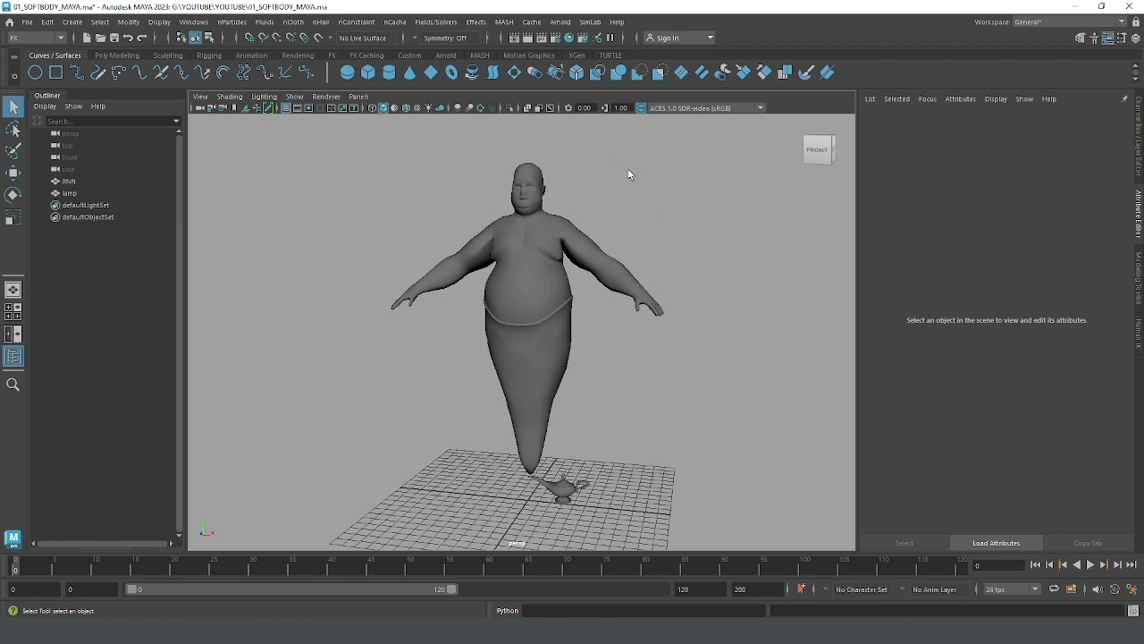
mouse_move(622, 369)
alt+mouse_down()
mouse_move(641, 366)
mouse_move(623, 378)
mouse_move(567, 361)
mouse_move(585, 355)
mouse_move(605, 375)
alt+mouse_up()
alt+drag(667, 270, 618, 280)
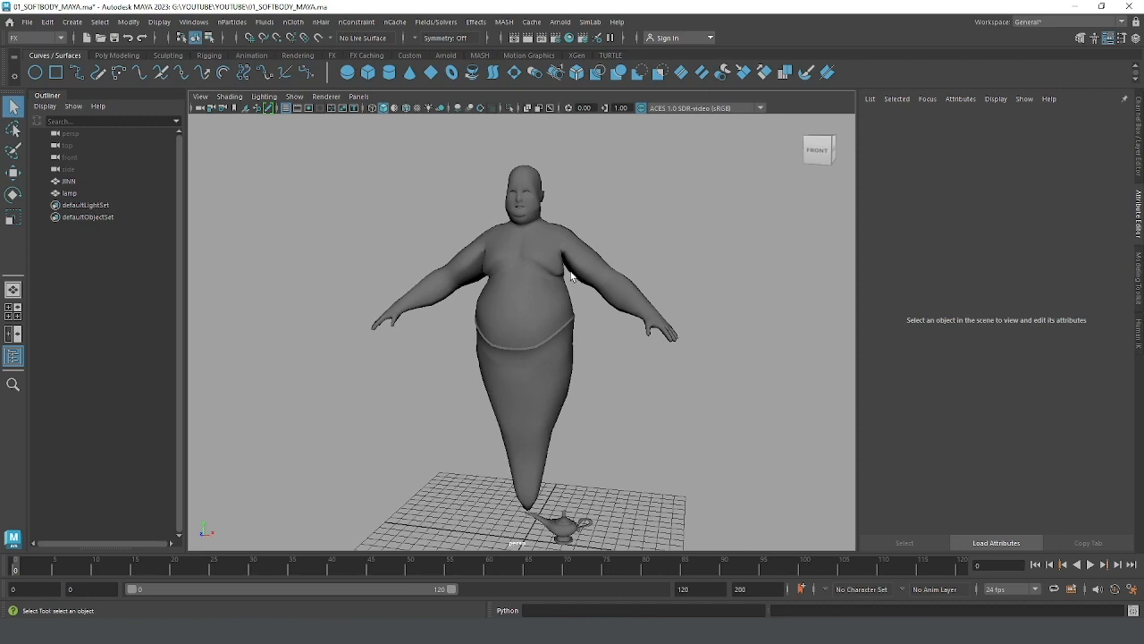
alt+drag(572, 277, 565, 301)
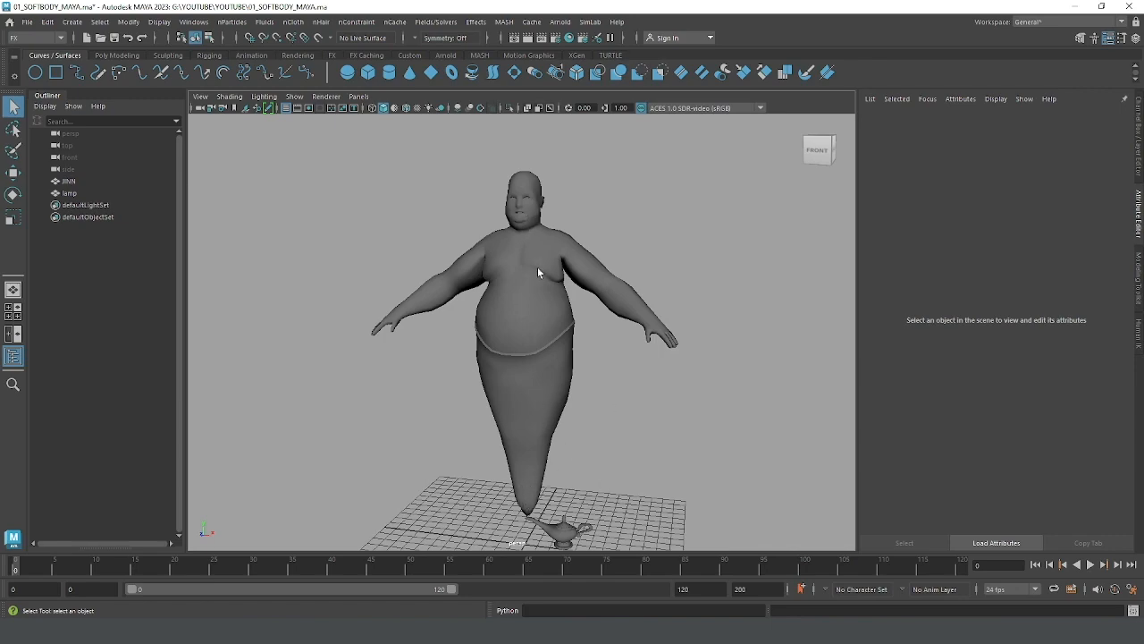
alt+drag(642, 435, 577, 430)
Step: Open the Soft Body options for the JINN mesh, review the creation options and close the dialog
click(531, 358)
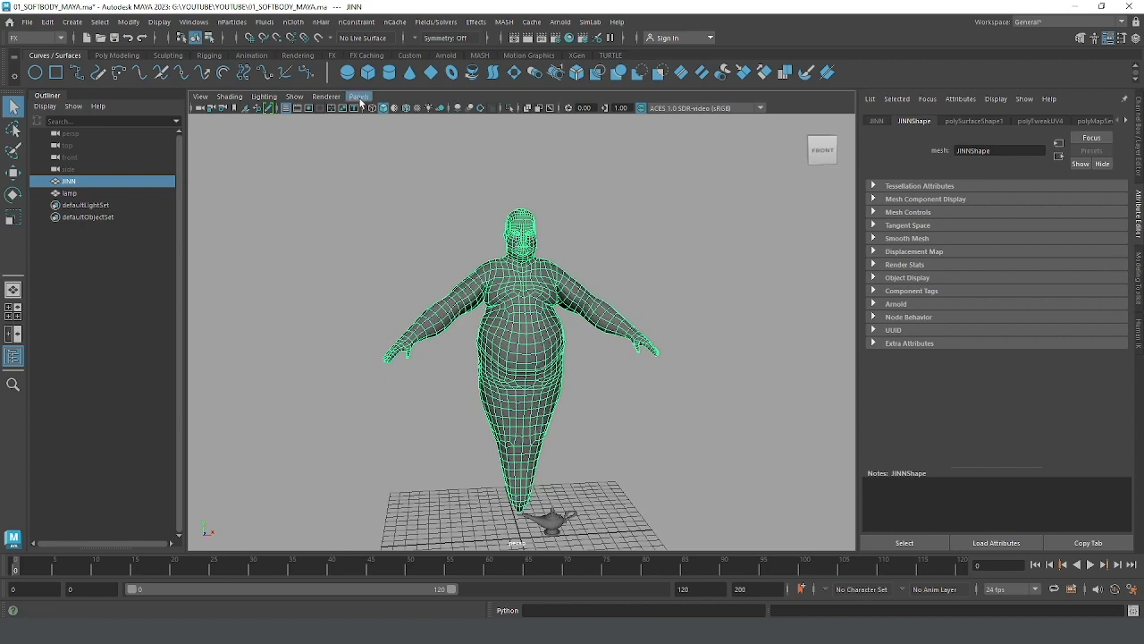
click(232, 21)
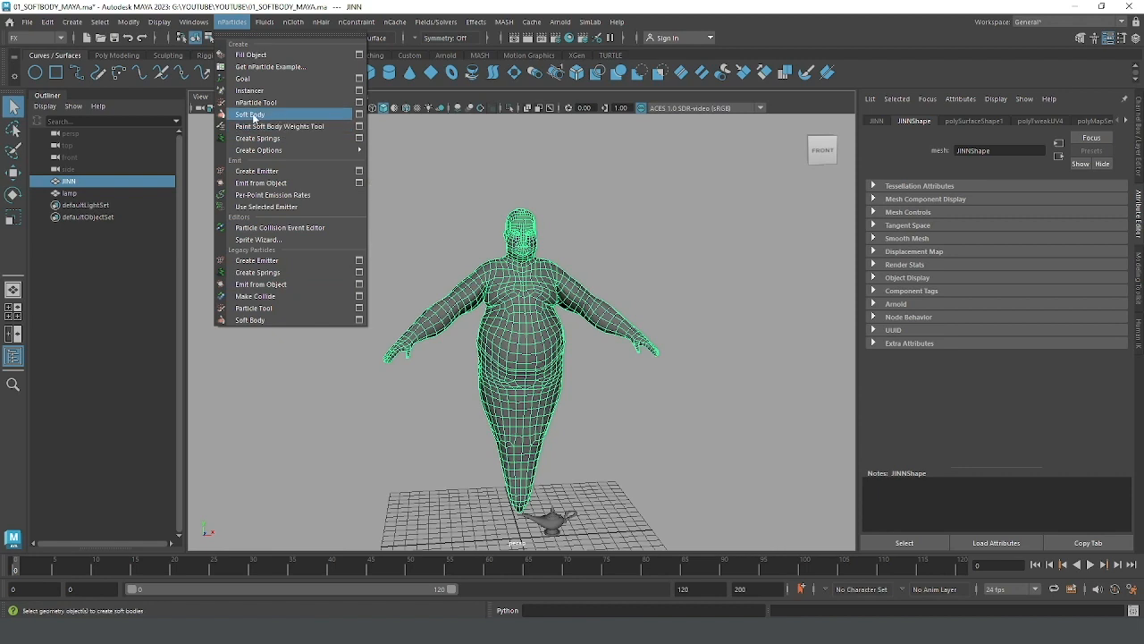
click(360, 114)
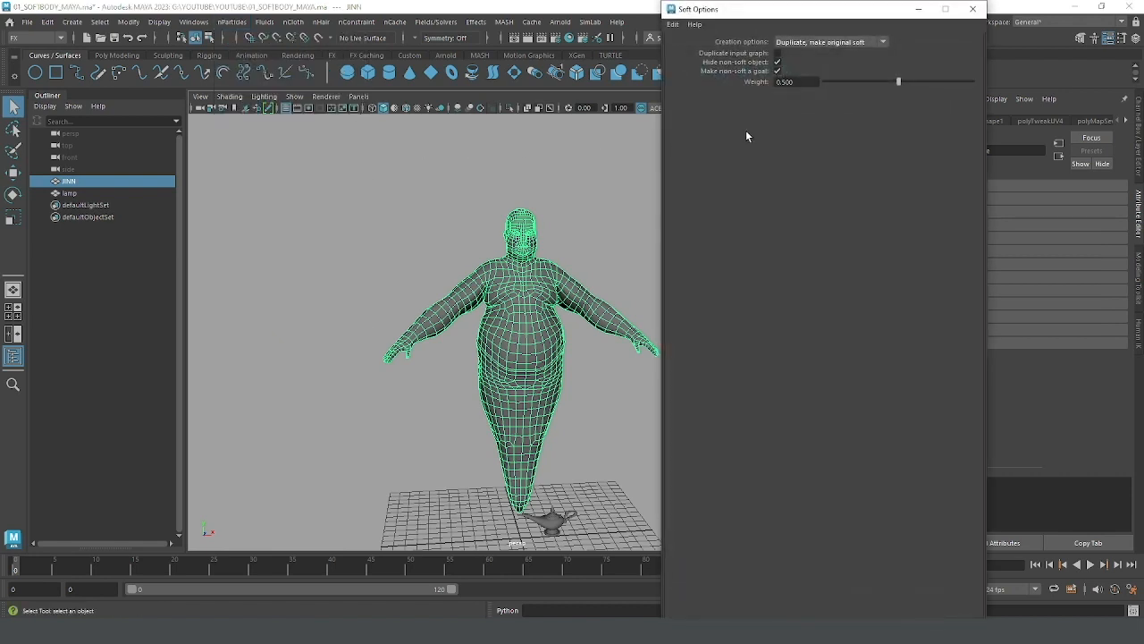
drag(819, 5, 819, 203)
click(803, 241)
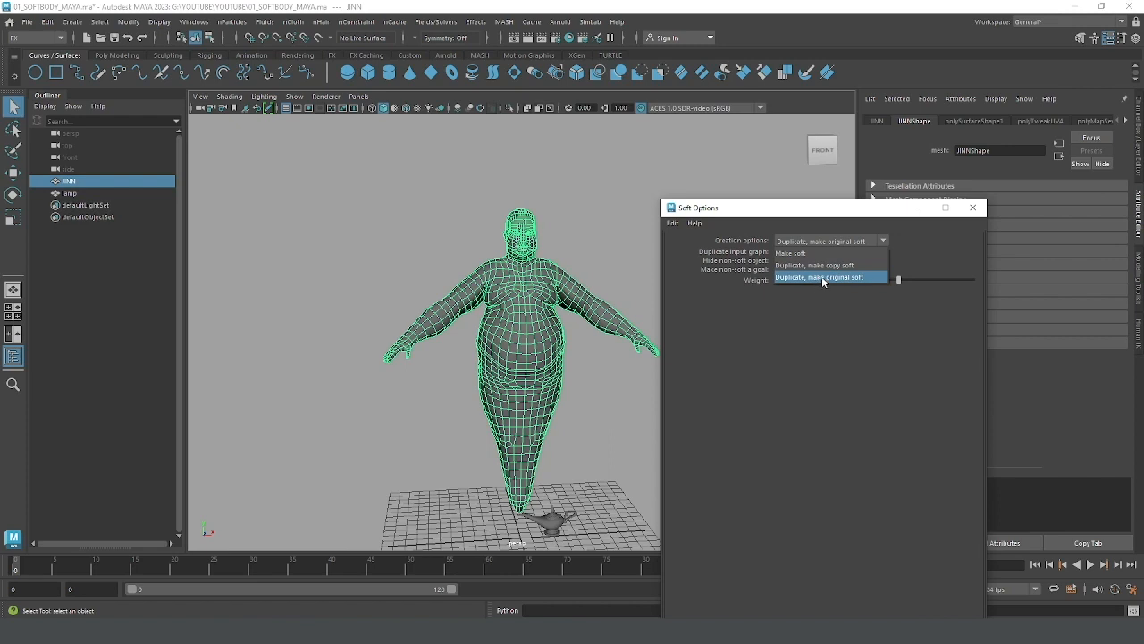
click(800, 195)
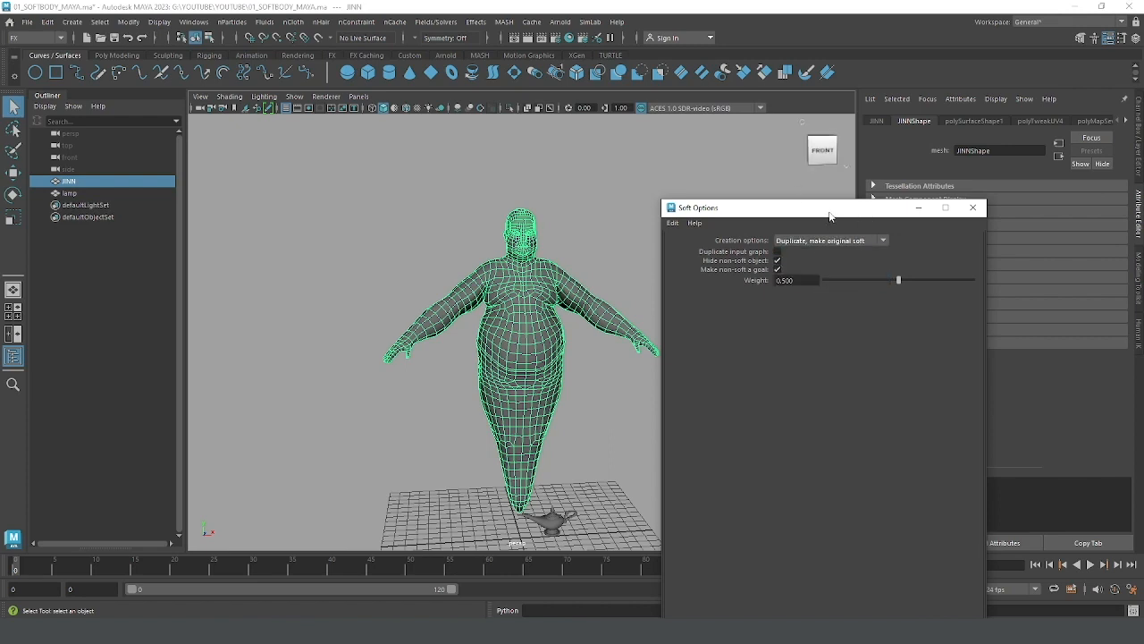
drag(830, 216, 704, 168)
click(843, 158)
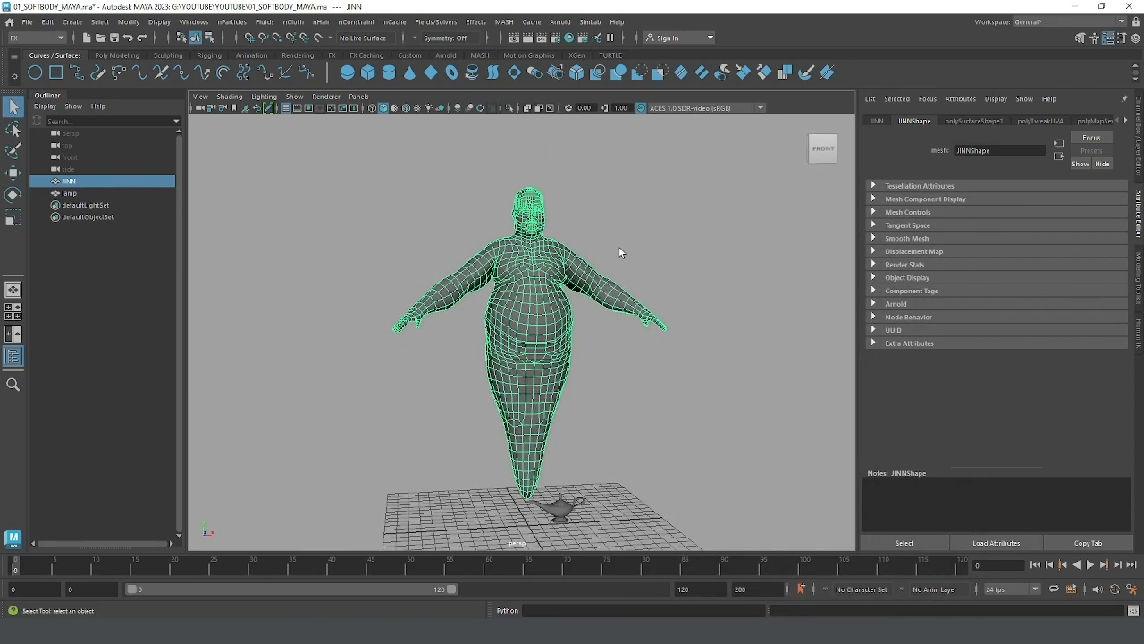
click(617, 243)
click(529, 275)
alt+drag(594, 280, 593, 250)
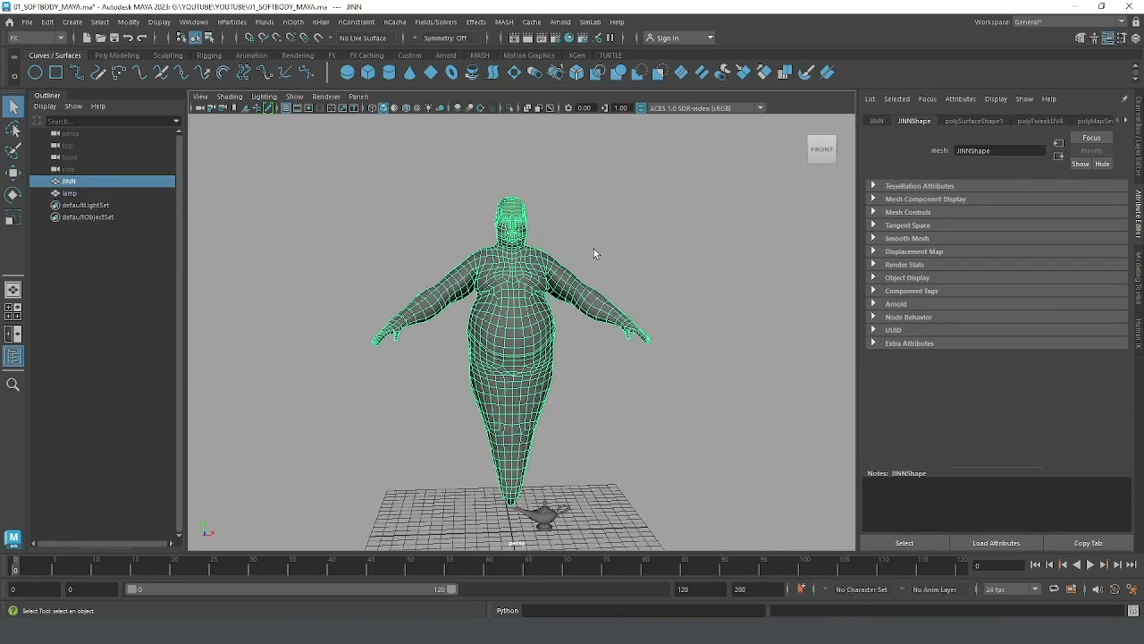
click(558, 224)
click(483, 290)
click(547, 227)
click(524, 267)
click(536, 248)
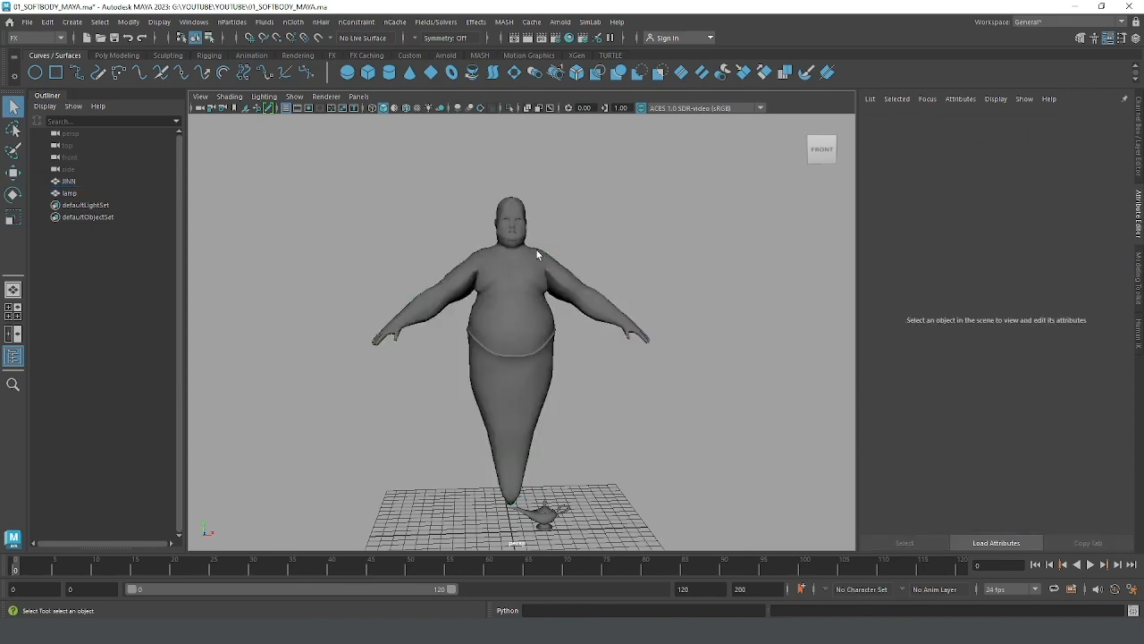
click(534, 252)
click(557, 226)
click(510, 281)
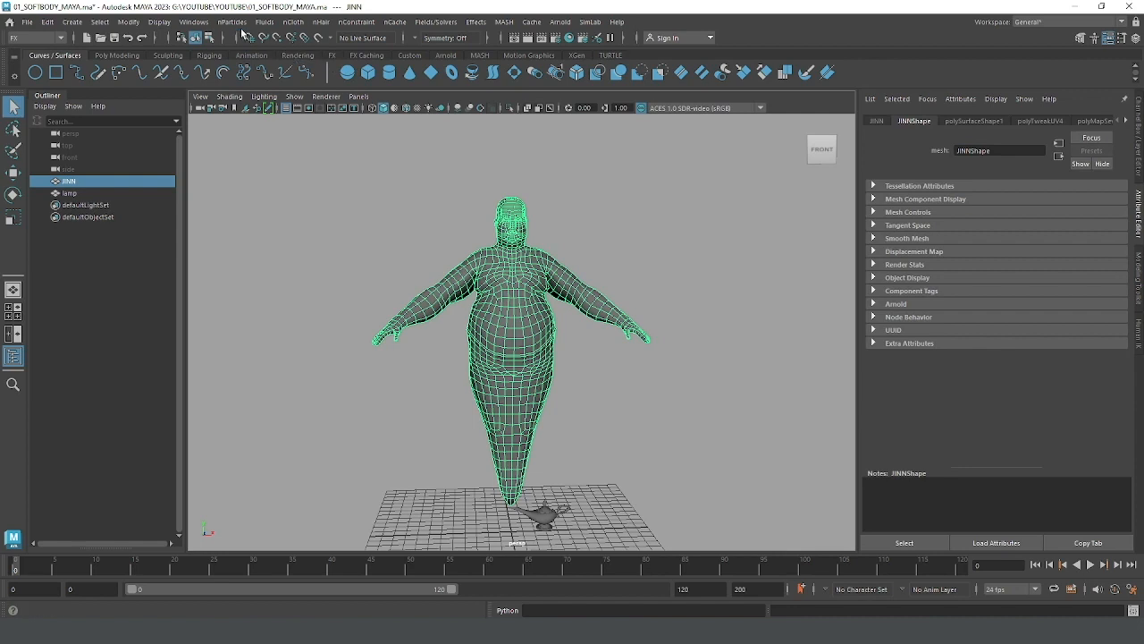
Step: Reopen the Soft Body options for the JINN mesh and review the available creation methods
click(231, 22)
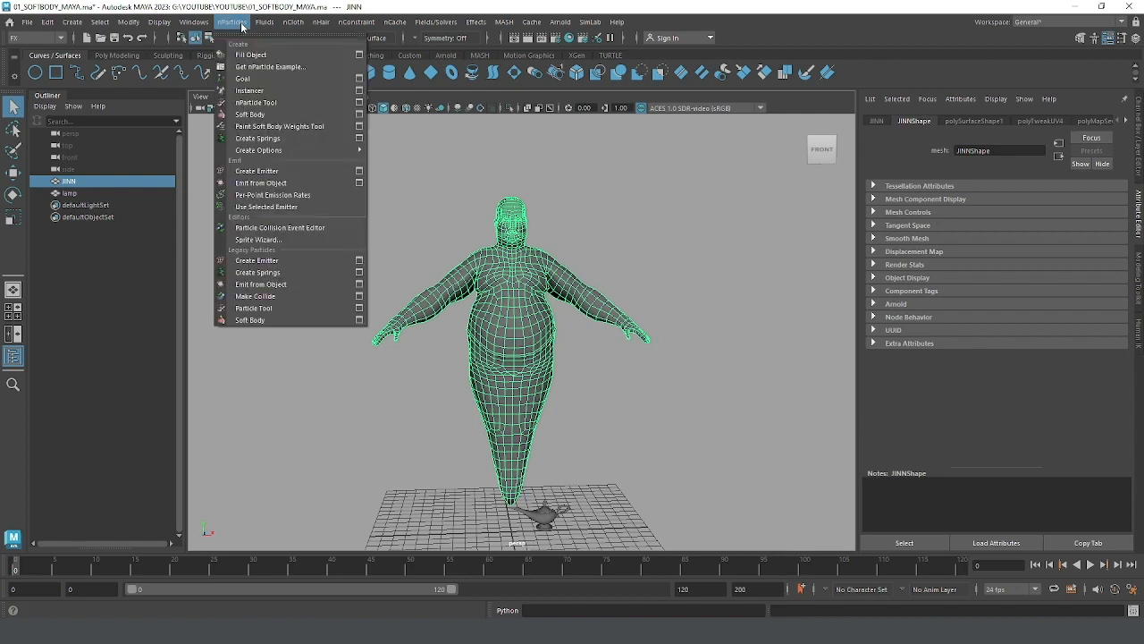
click(357, 114)
drag(671, 168, 797, 162)
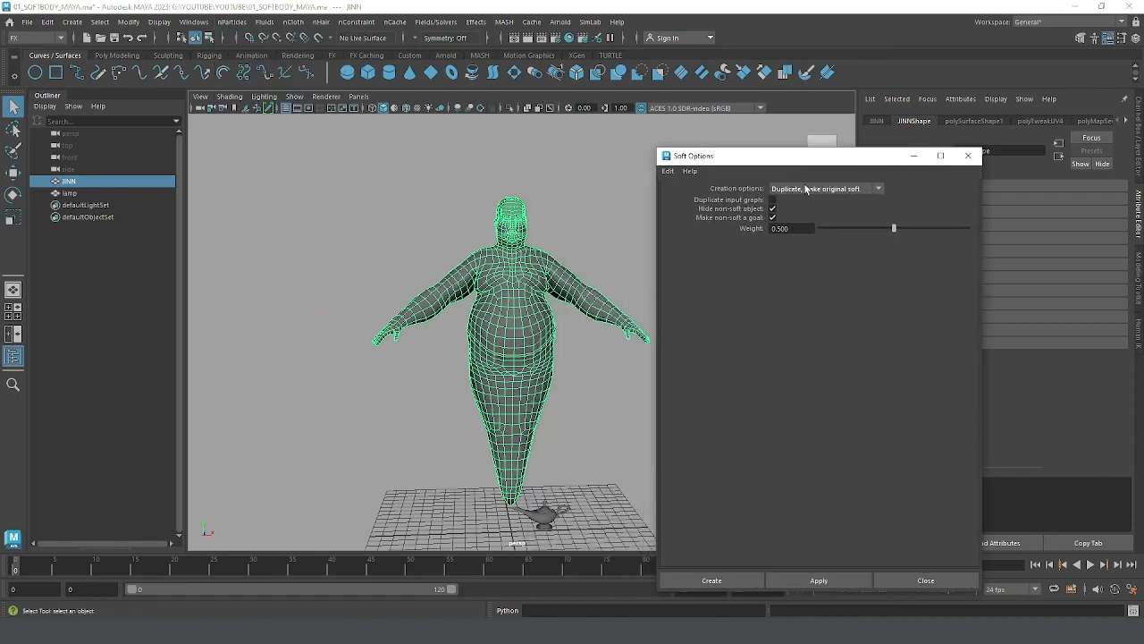
click(808, 189)
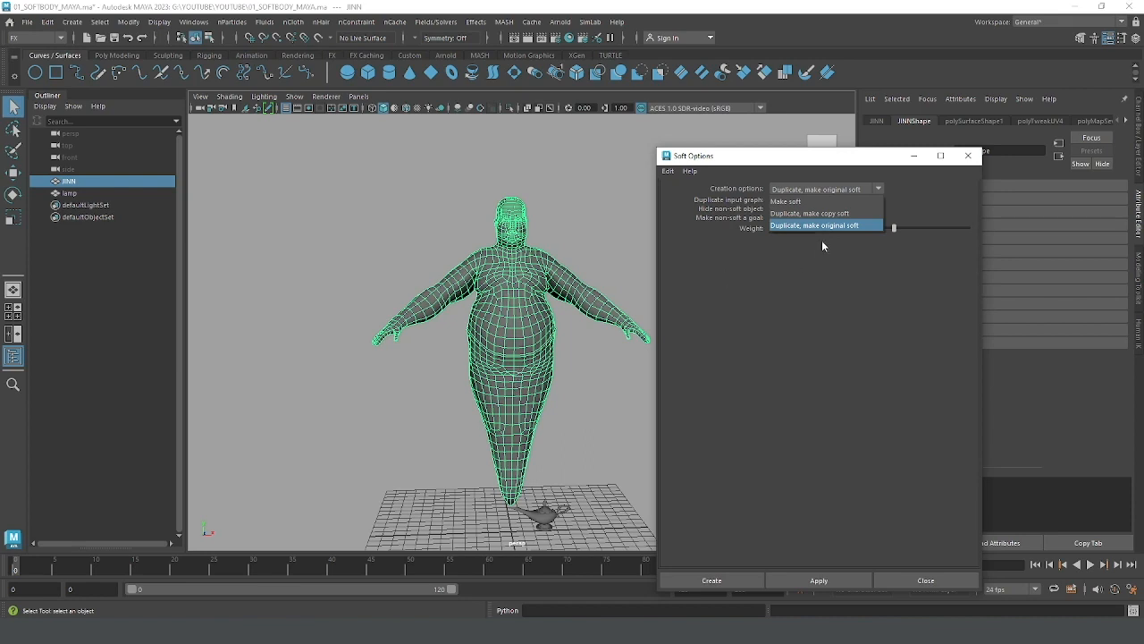
click(611, 262)
alt+drag(611, 261, 541, 249)
Step: Switch to the Animation menu set and create a Lattice deformer around the JINN mesh
click(539, 272)
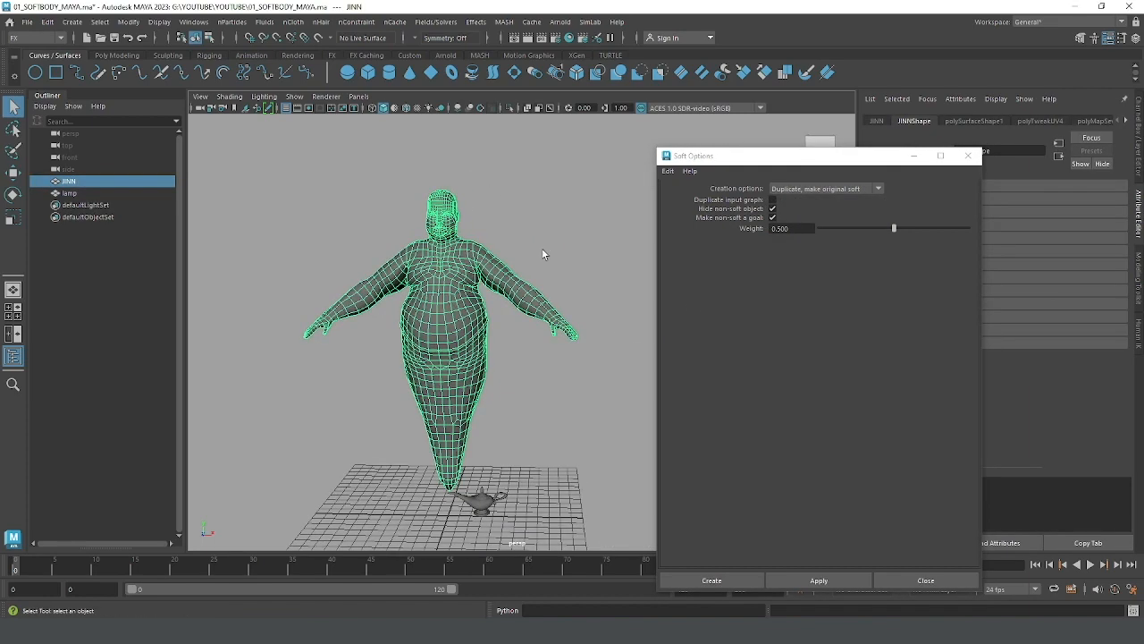
click(34, 37)
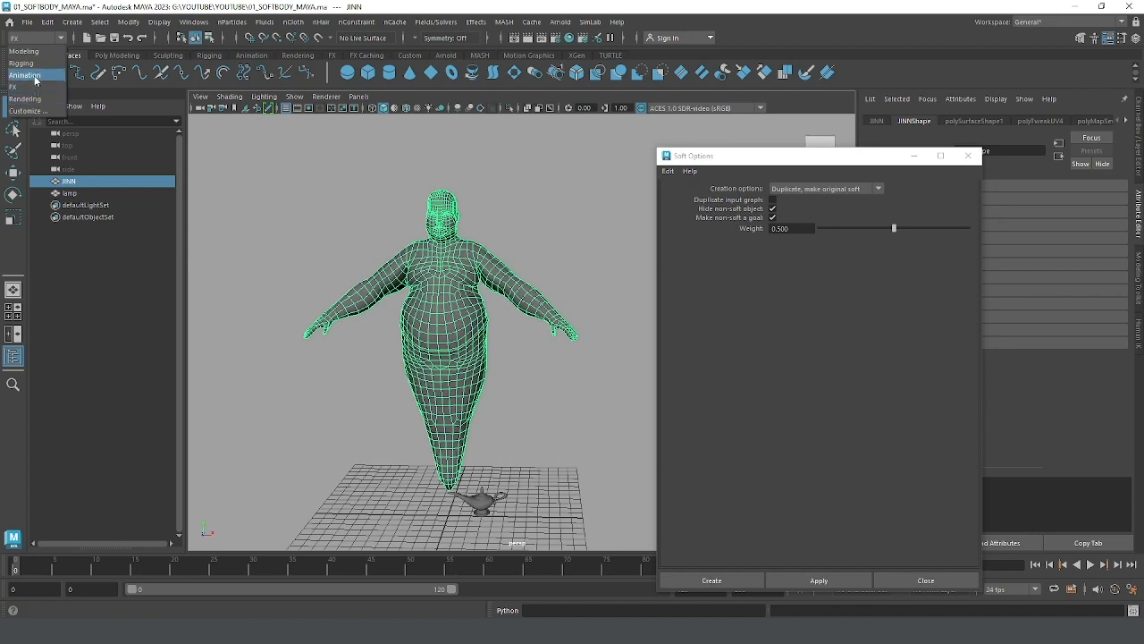
click(34, 76)
click(346, 23)
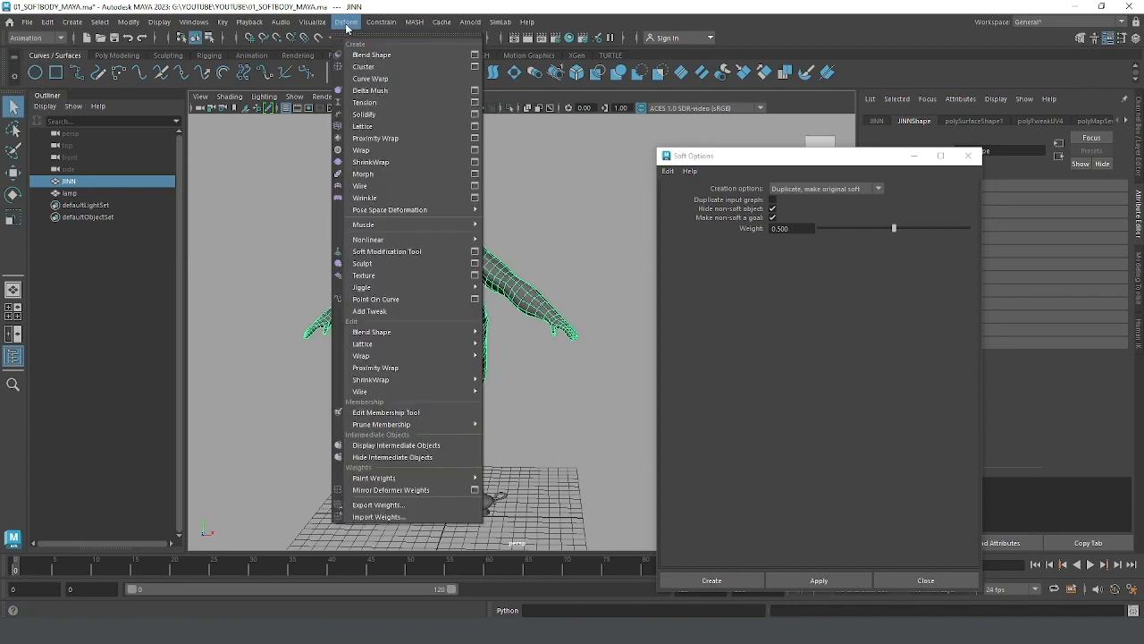
click(375, 127)
alt+drag(378, 135, 527, 225)
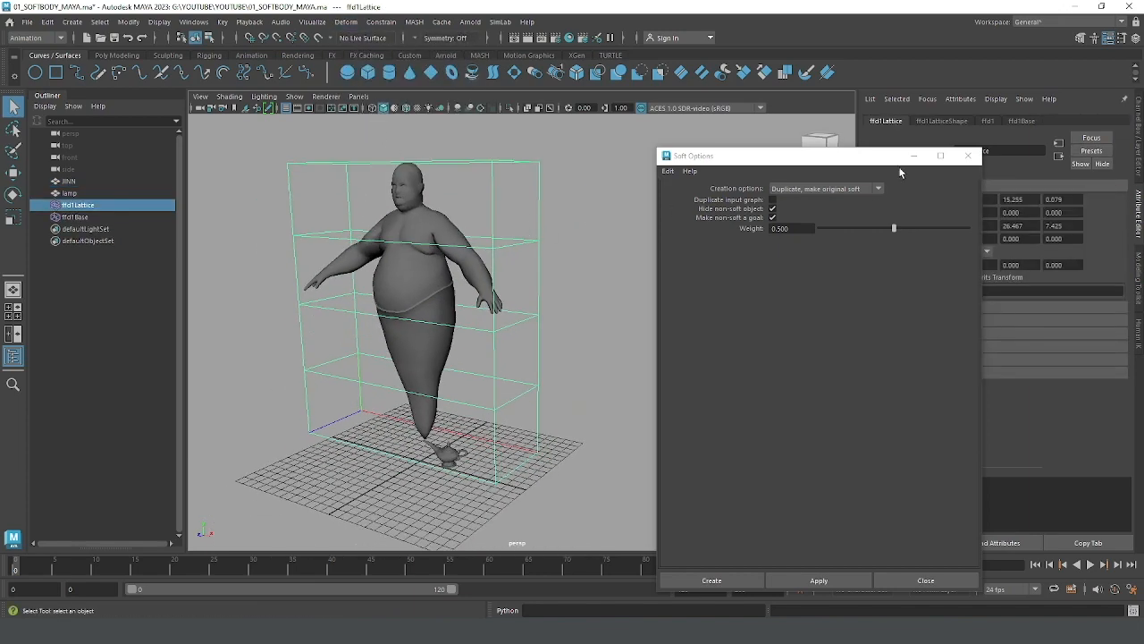
Step: Set the lattice's S Divisions to 7, with the Soft Options window moved out of the way
drag(899, 158, 933, 403)
click(1139, 165)
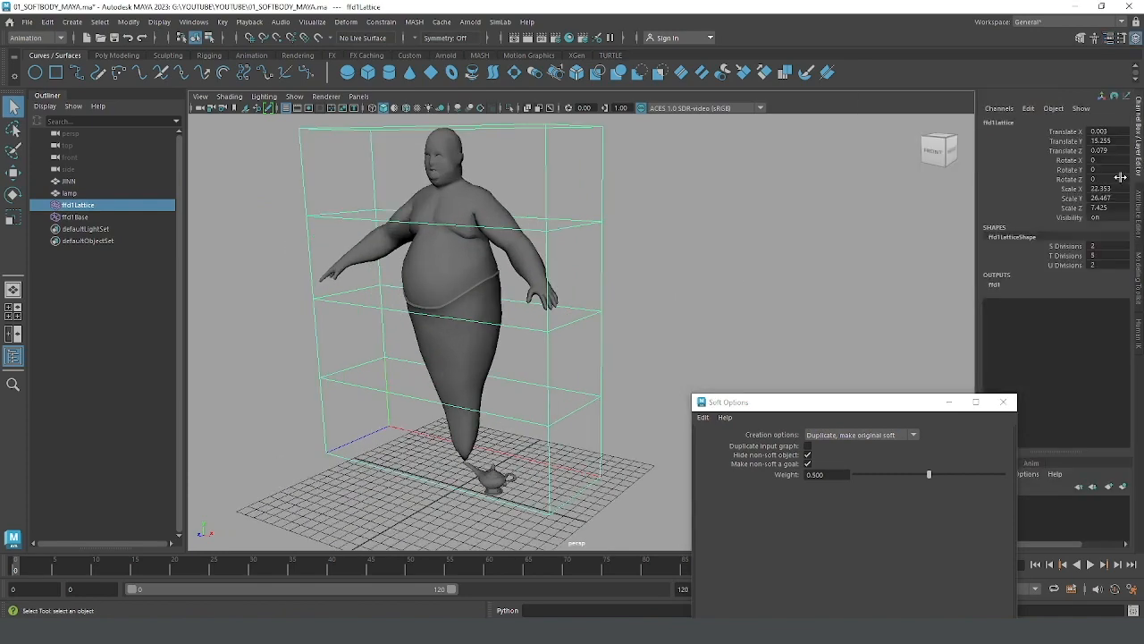
click(1063, 246)
middle_drag(697, 259, 708, 257)
alt+drag(709, 258, 744, 251)
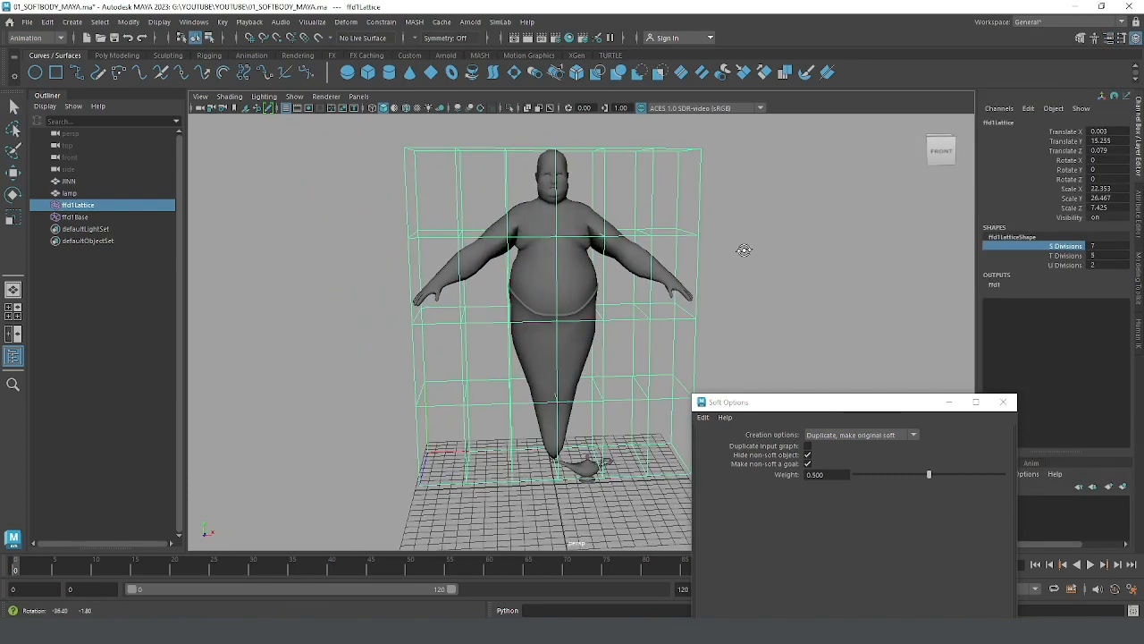
alt+drag(906, 256, 787, 256)
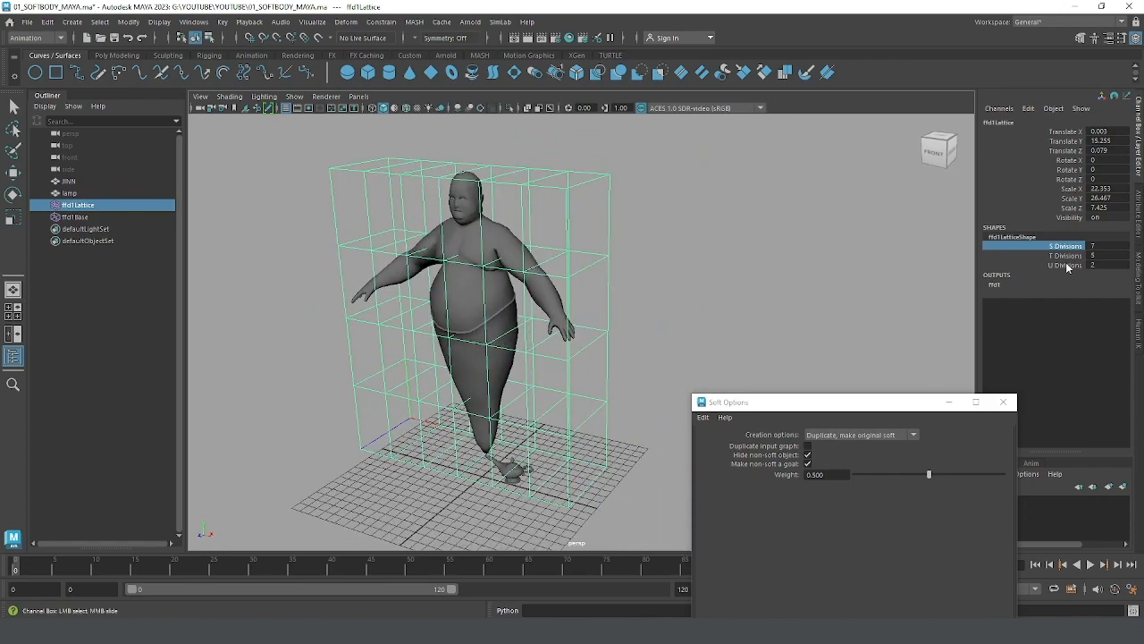
Step: Set the lattice's U Divisions to 3
click(1064, 256)
mouse_move(697, 257)
alt+mouse_down()
mouse_move(684, 255)
mouse_move(679, 273)
mouse_move(685, 304)
mouse_move(703, 243)
alt+mouse_up()
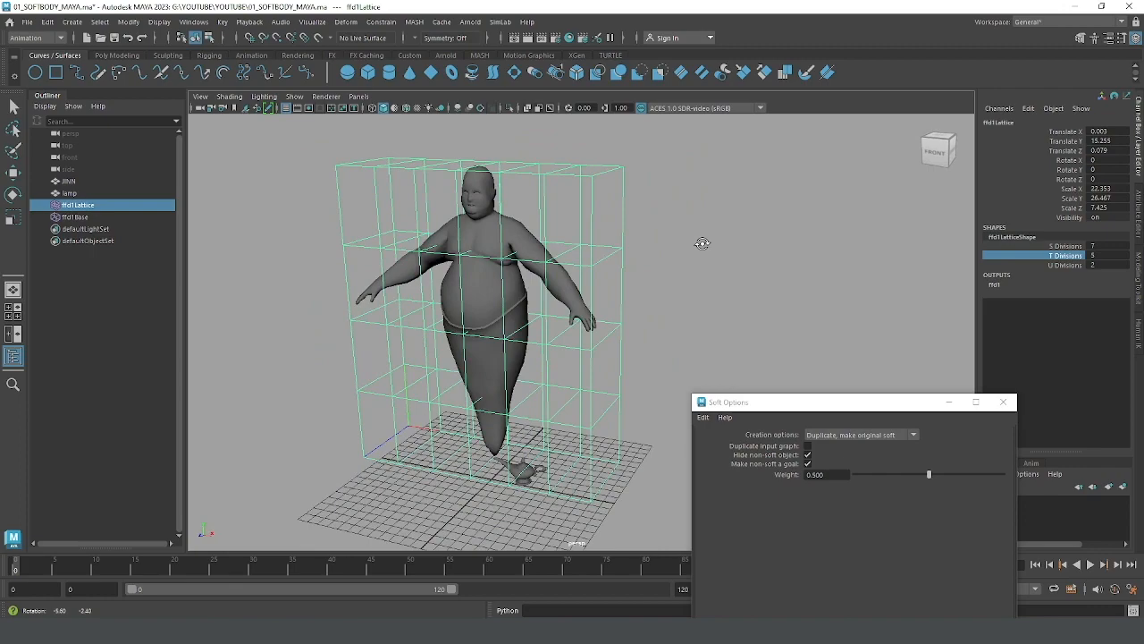
click(1065, 266)
middle_drag(728, 248, 733, 248)
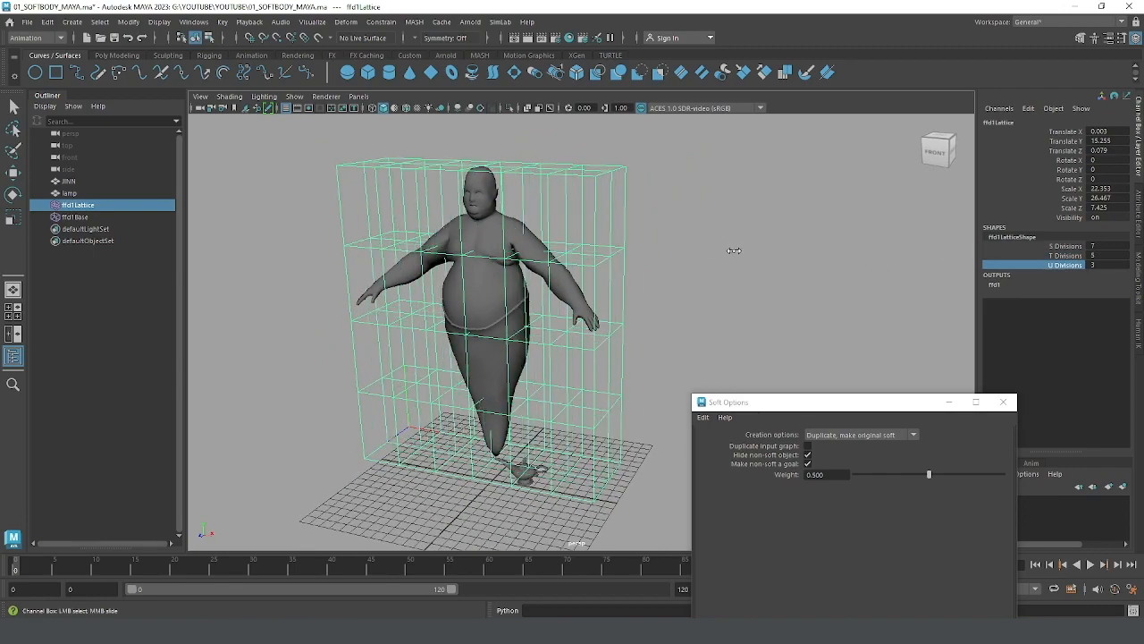
alt+drag(733, 250, 756, 234)
Step: Examine how the lattice divisions enclose the genie from angled and front views
click(1066, 245)
middle_drag(848, 270, 759, 269)
alt+drag(759, 269, 781, 233)
middle_drag(775, 234, 787, 239)
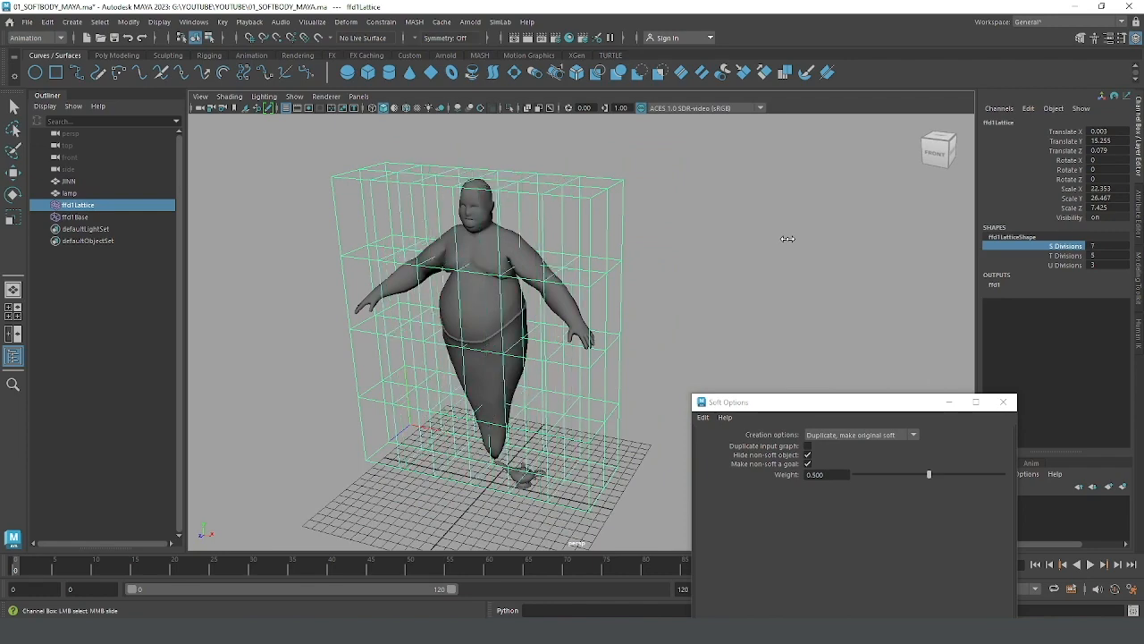
alt+drag(645, 236, 651, 194)
alt+middle_drag(651, 194, 642, 270)
alt+drag(642, 270, 644, 253)
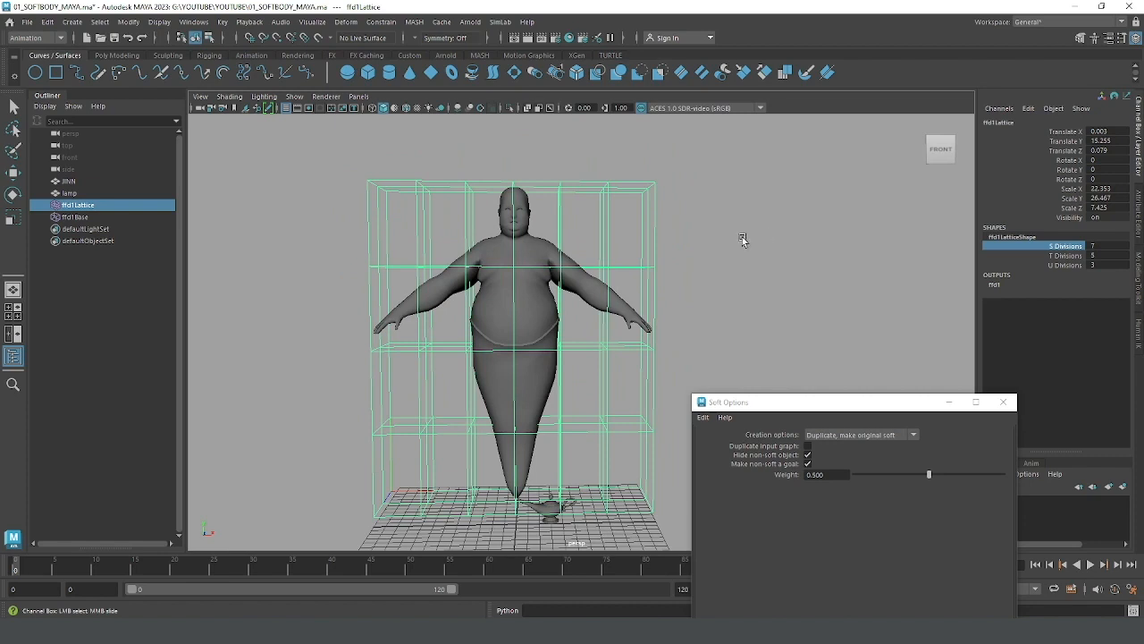
Step: Set the lattice's S Divisions to 5
middle_drag(743, 240, 729, 244)
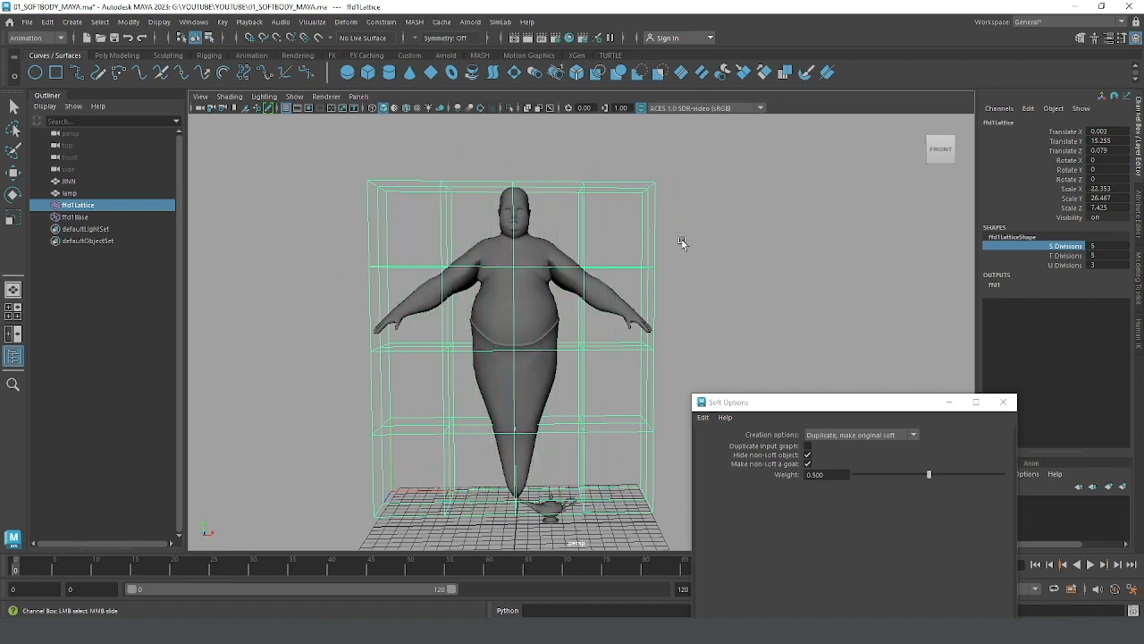
alt+drag(683, 244, 640, 225)
alt+drag(610, 263, 665, 264)
right_drag(666, 266, 651, 231)
Step: Try moving the side lattice points level with the genie's shoulder and undo each move
drag(652, 247, 687, 281)
alt+drag(687, 280, 648, 299)
key(w)
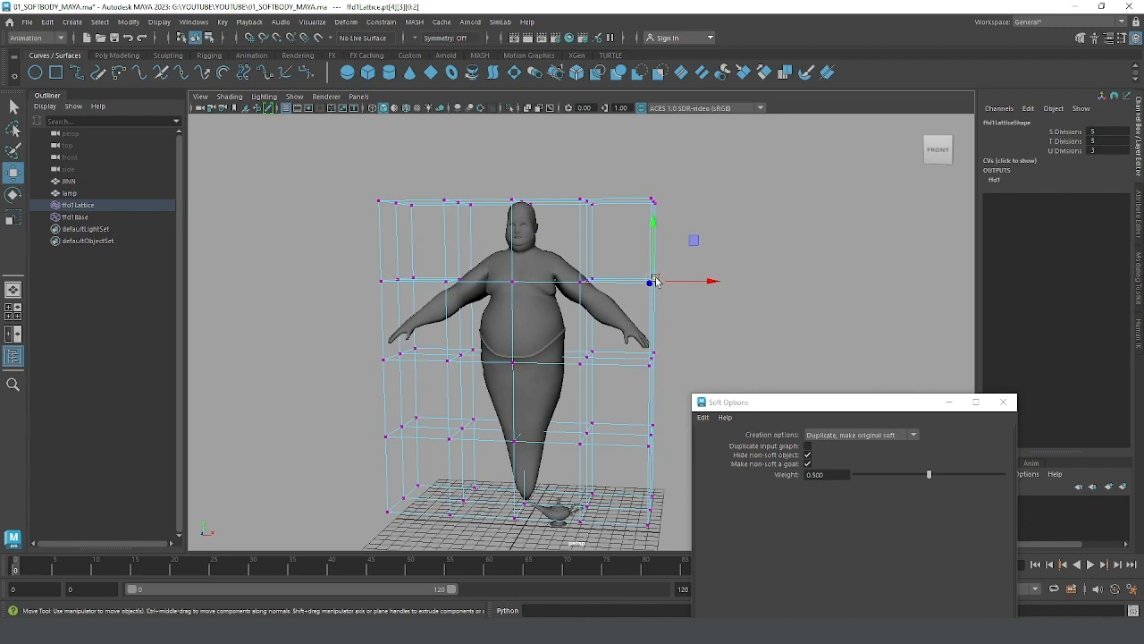
drag(655, 281, 672, 255)
key(ctrl+z)
alt+drag(648, 320, 648, 301)
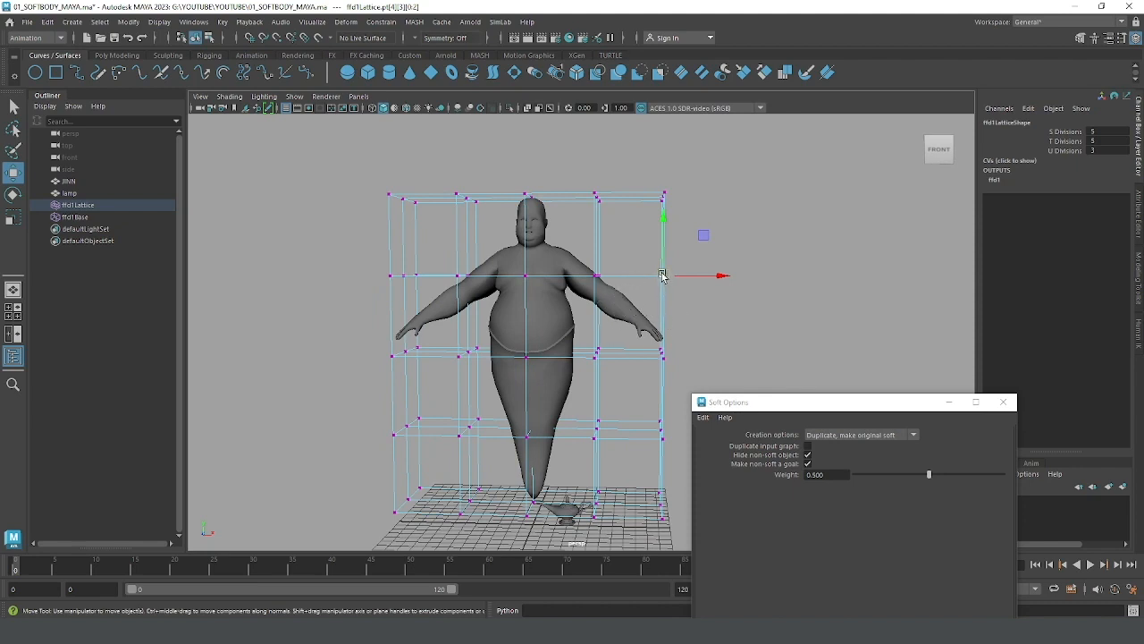
drag(662, 275, 677, 252)
key(ctrl+z)
Step: Select the side lattice points near the genie's hand and return to object selection on the whole lattice
drag(677, 363, 648, 349)
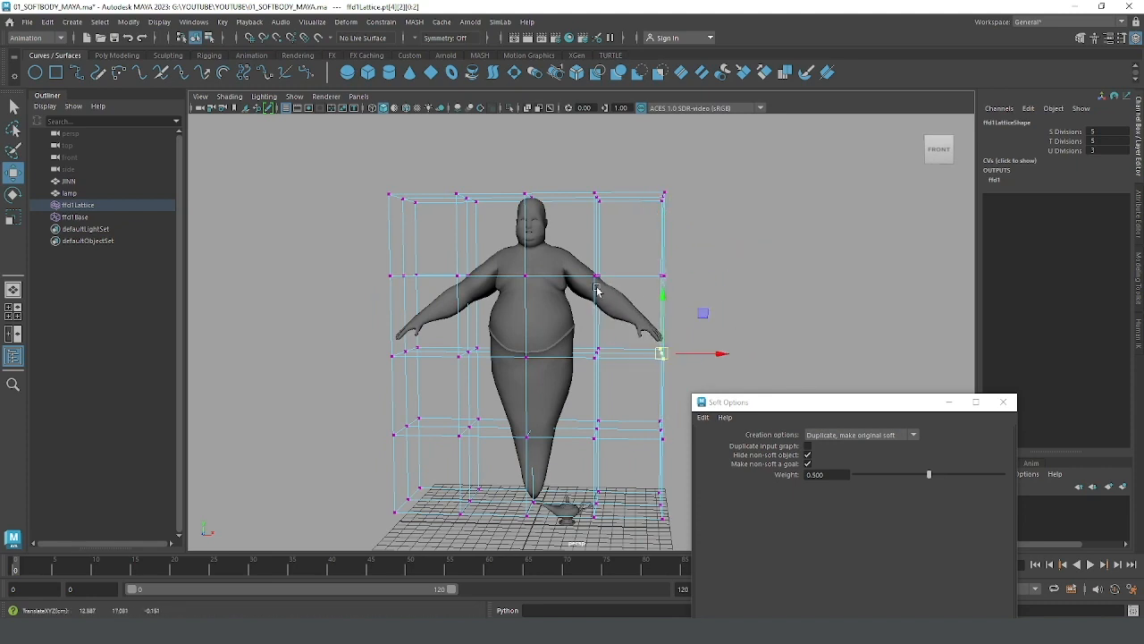
alt+drag(663, 216, 689, 247)
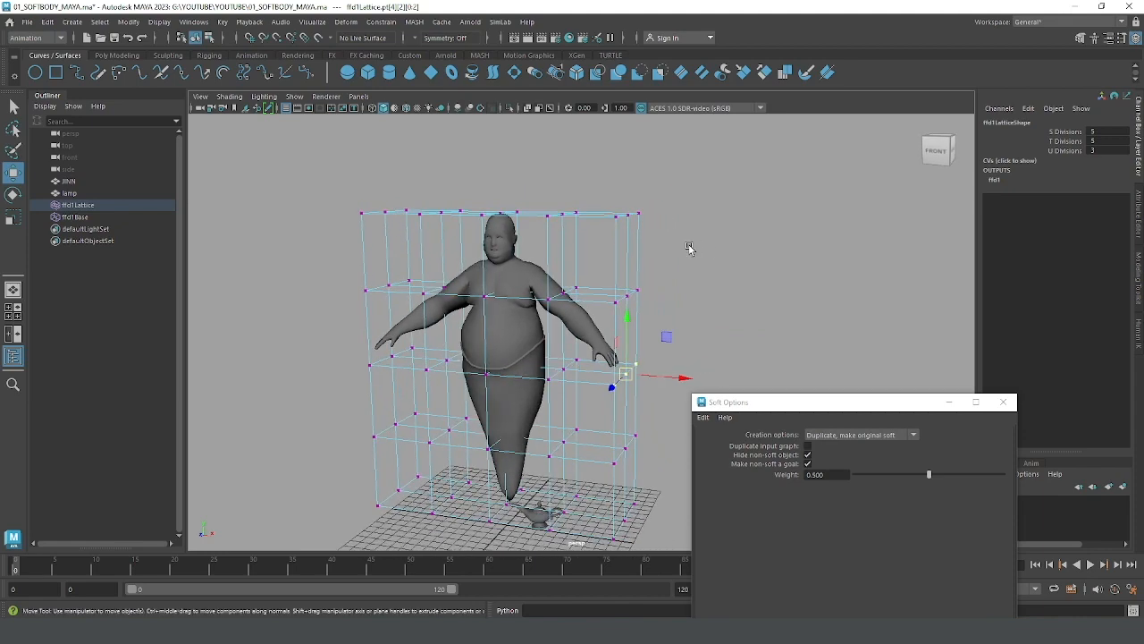
key(F8)
key(F8)
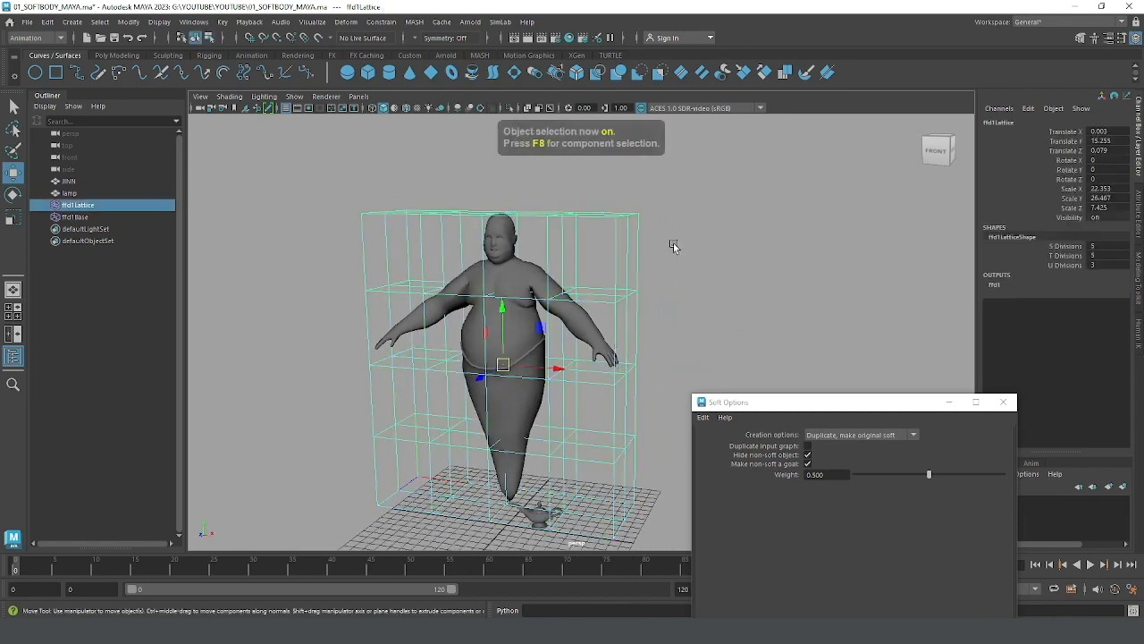
mouse_move(665, 245)
alt+mouse_down()
mouse_move(611, 248)
mouse_move(613, 260)
mouse_move(664, 224)
mouse_move(636, 239)
mouse_move(645, 252)
alt+mouse_up()
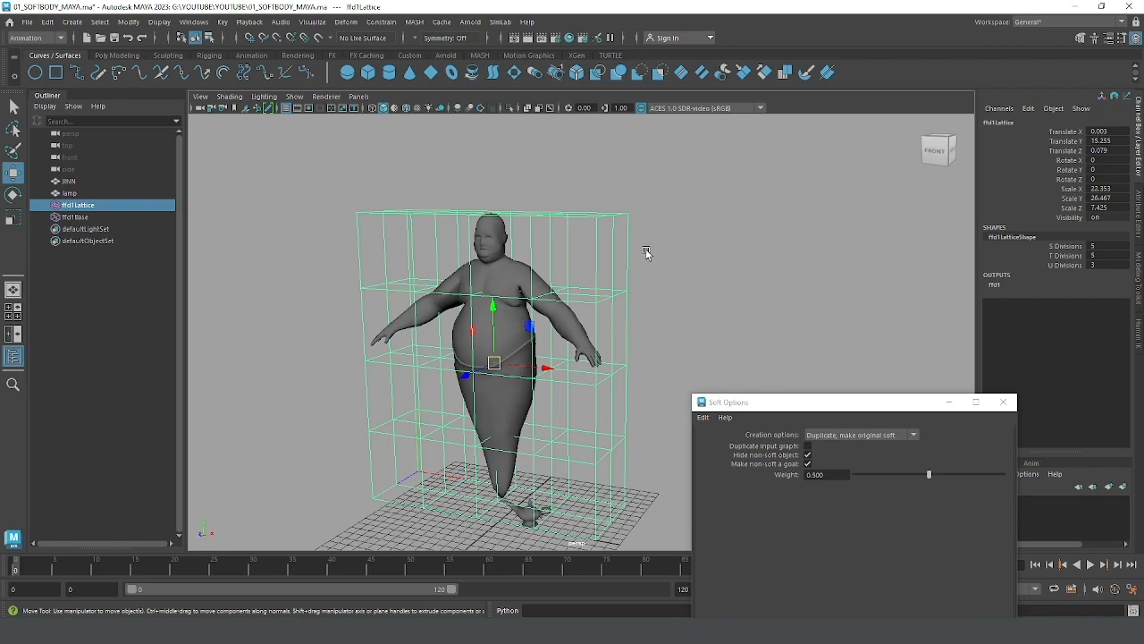
alt+drag(646, 253, 651, 253)
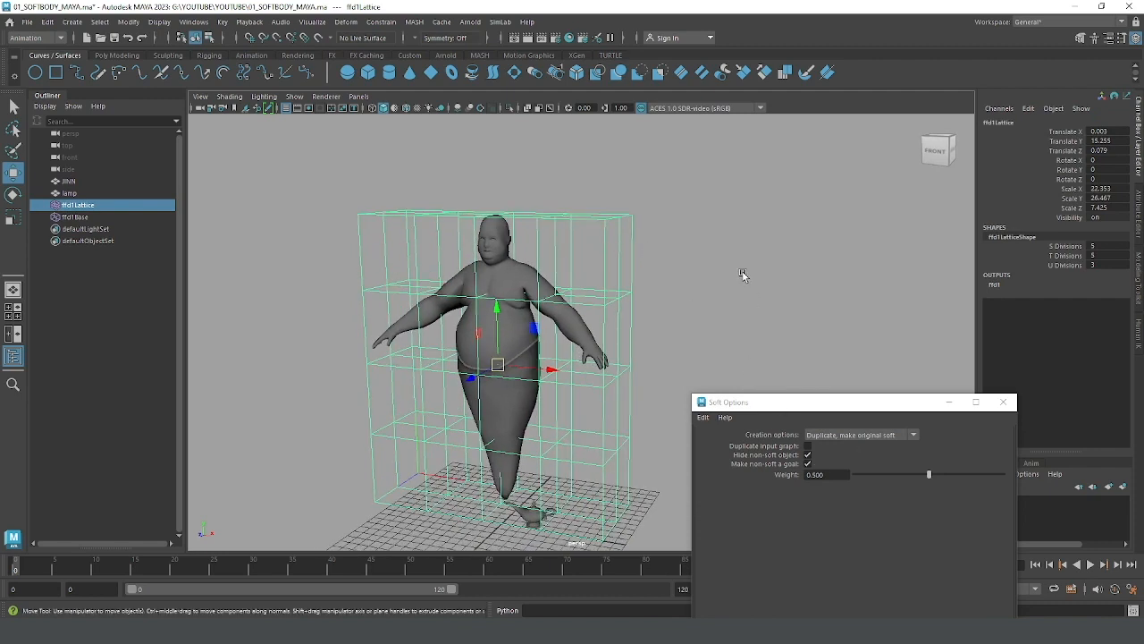
Step: Review the soft body creation options, choosing Duplicate, make original soft, and close the Soft Options window
click(660, 205)
click(595, 256)
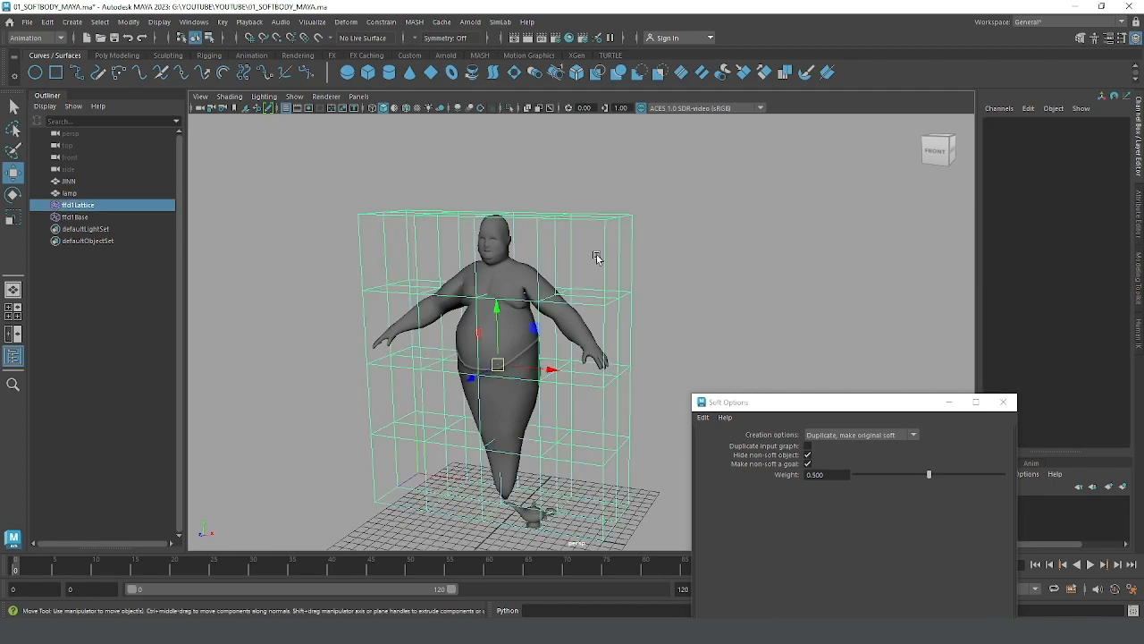
click(859, 436)
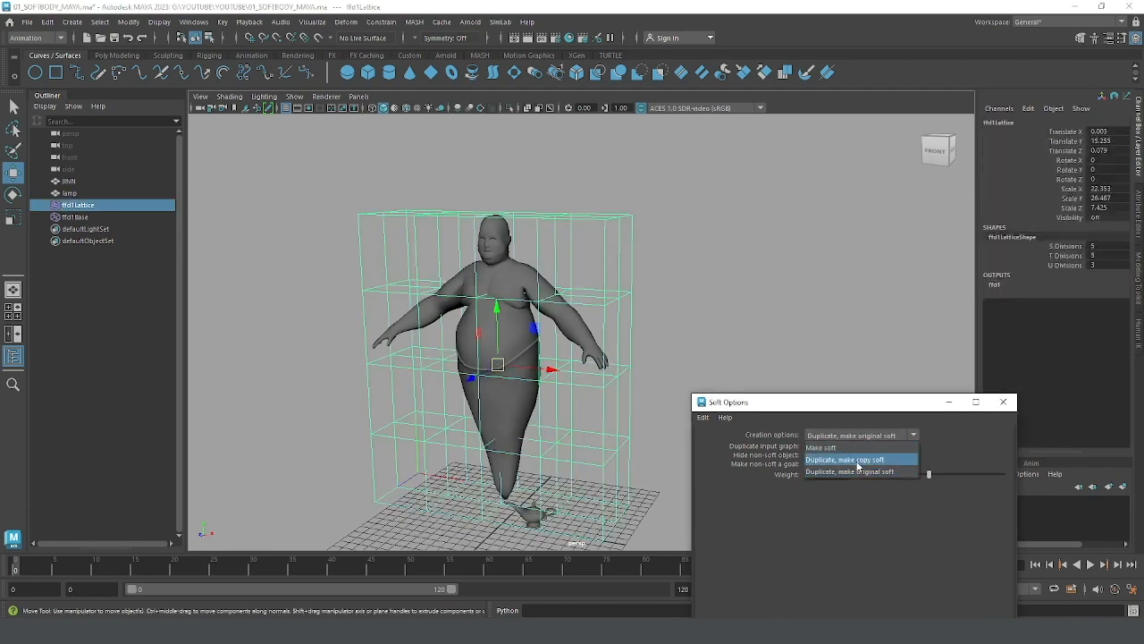
click(854, 471)
alt+drag(856, 326, 835, 323)
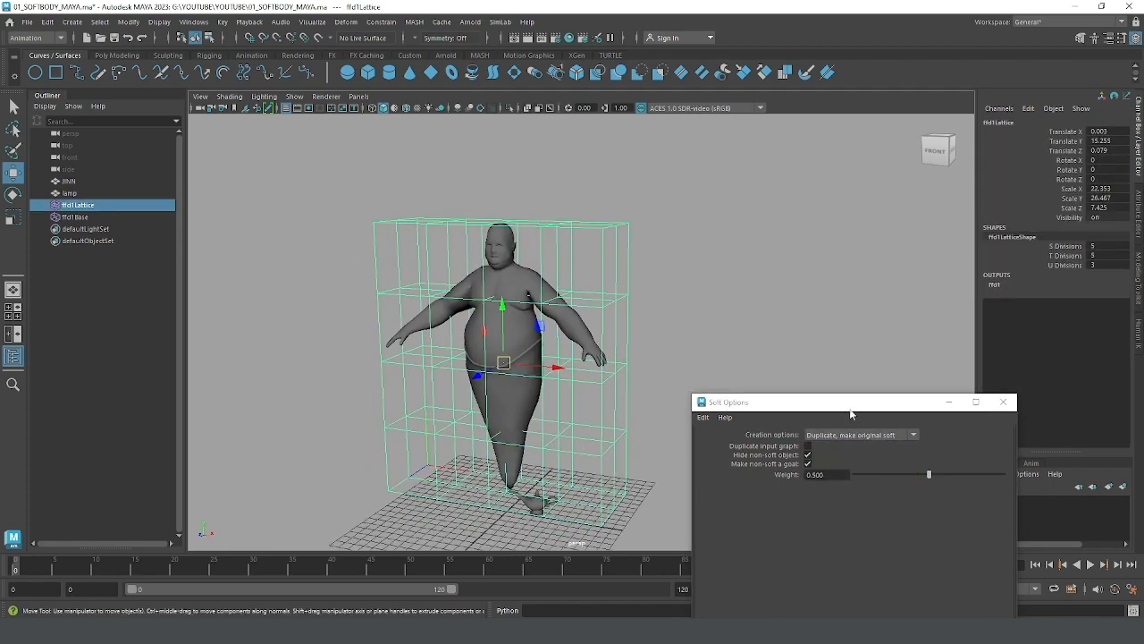
drag(850, 410, 901, 177)
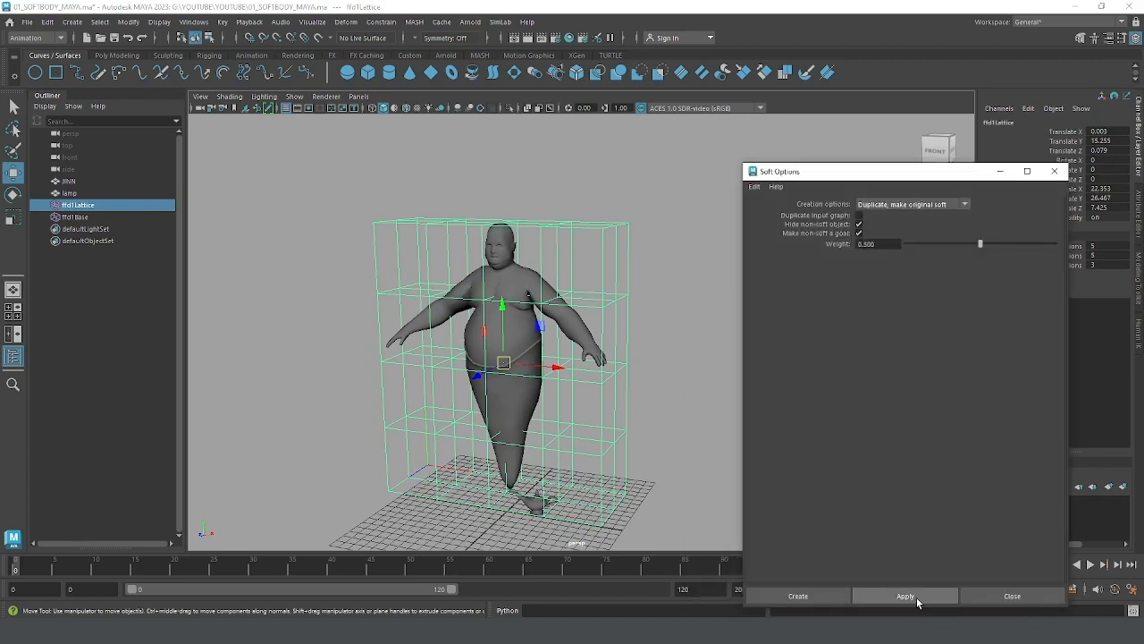
click(1054, 177)
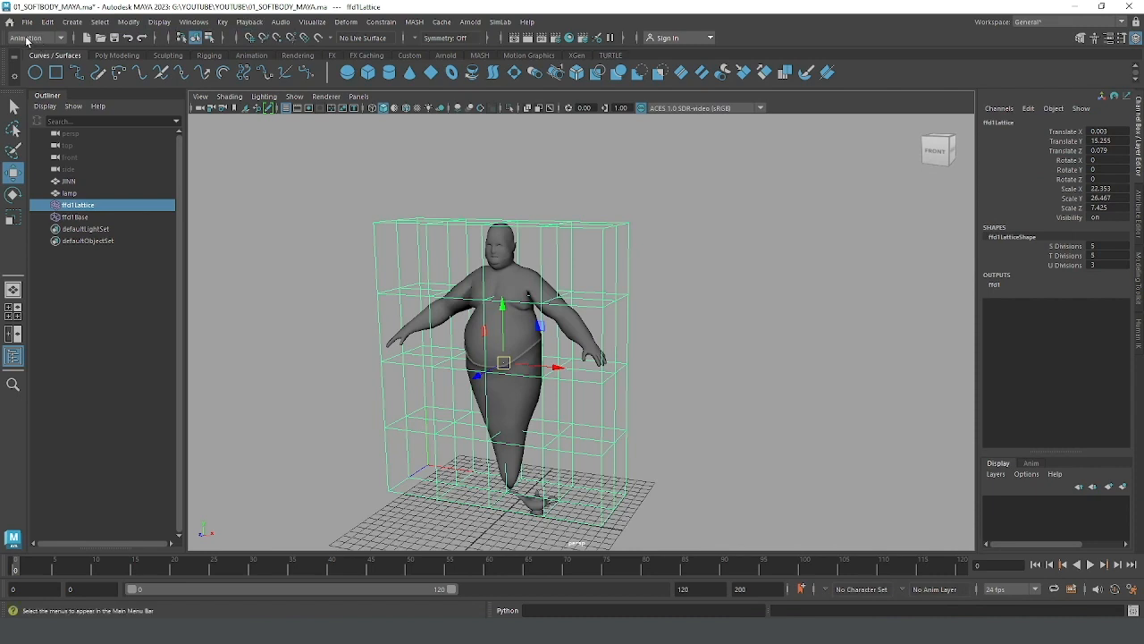
Step: Switch to the FX menu set and make the lattice an nParticle Soft Body with Duplicate, make original soft and goal weight 0.500
click(34, 38)
click(36, 89)
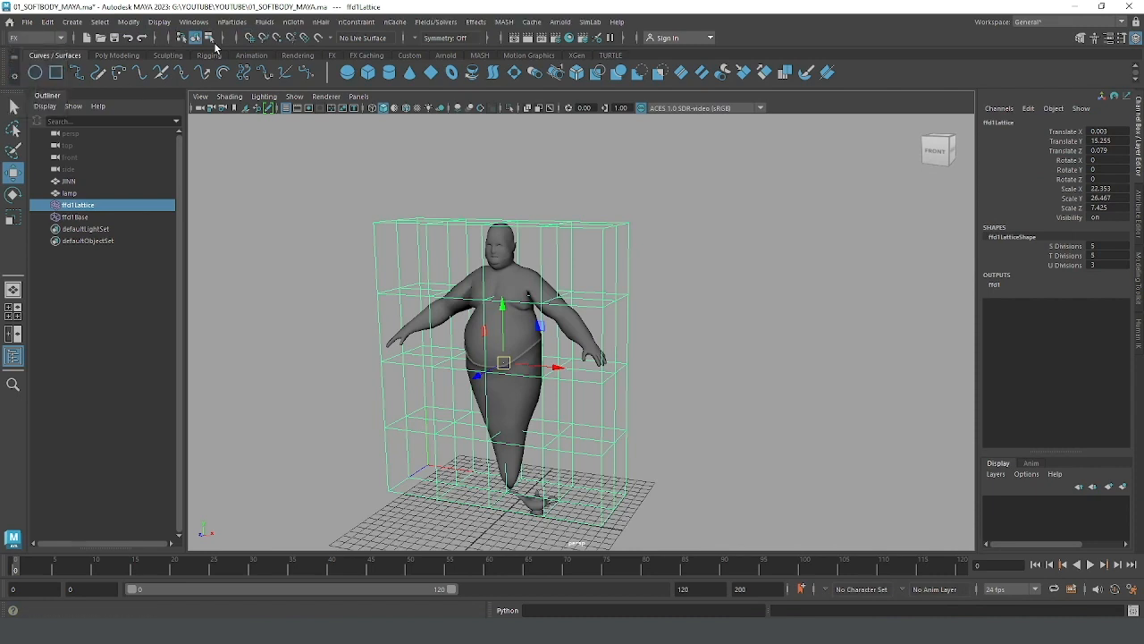
click(231, 22)
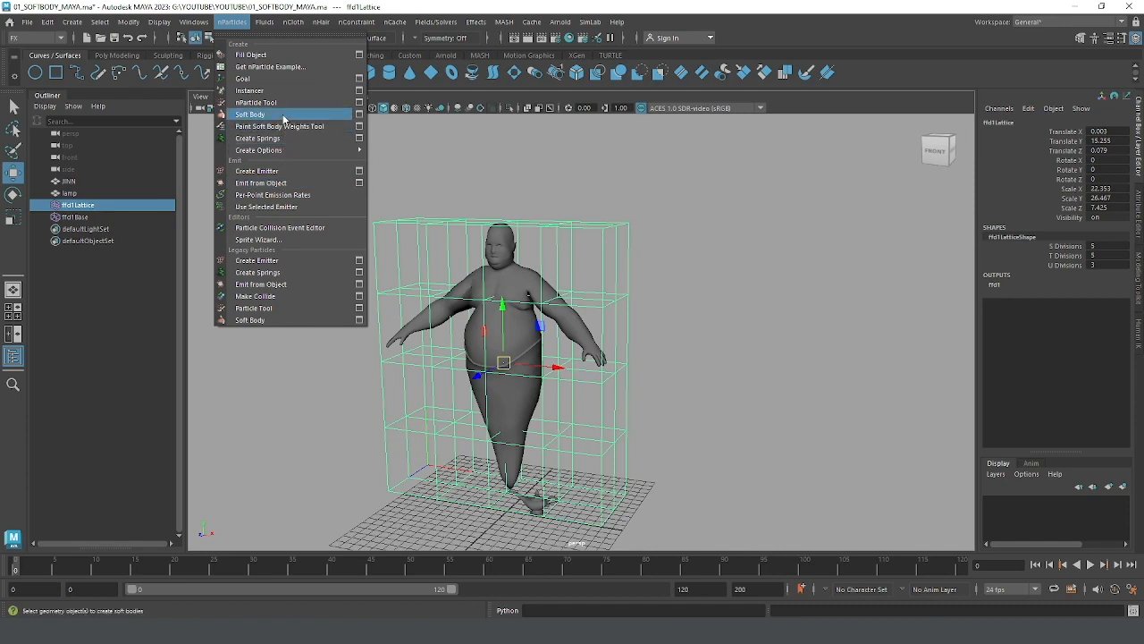
click(359, 114)
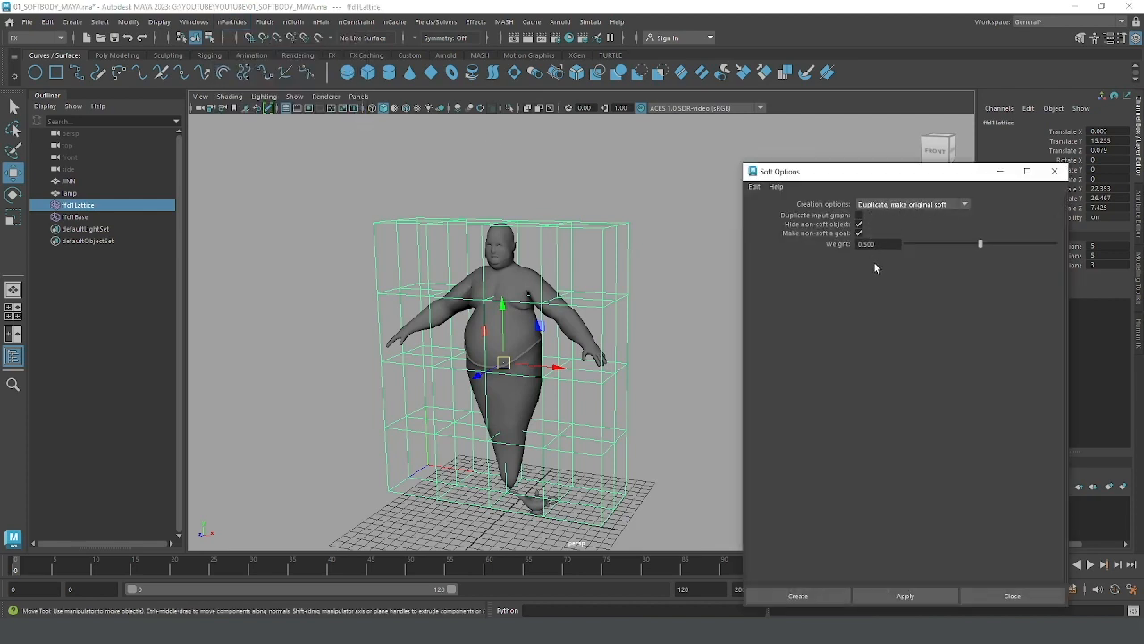
click(905, 596)
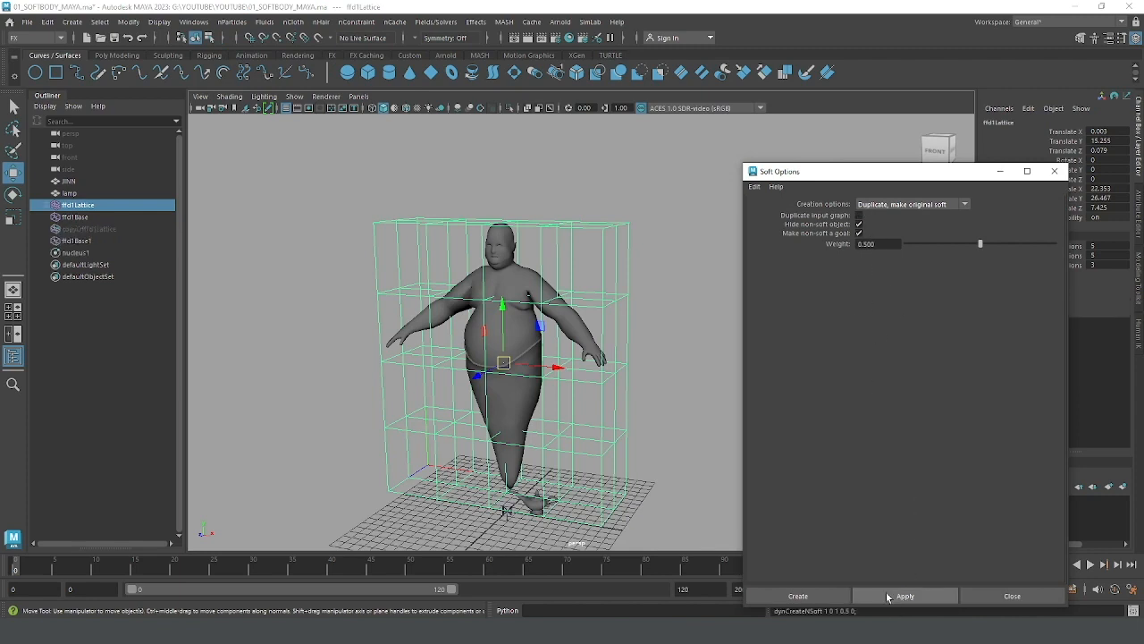
click(1001, 172)
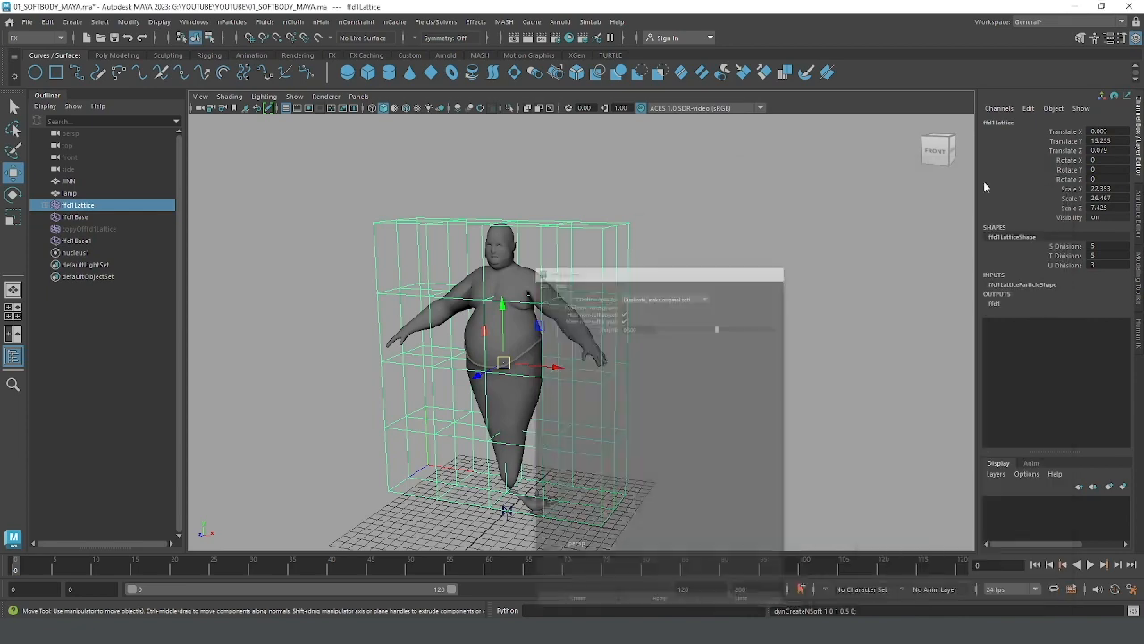
Step: Select the ffd1LatticeParticle object nested under ffd1Lattice and inspect the lattice's corner points up close
click(44, 204)
click(78, 221)
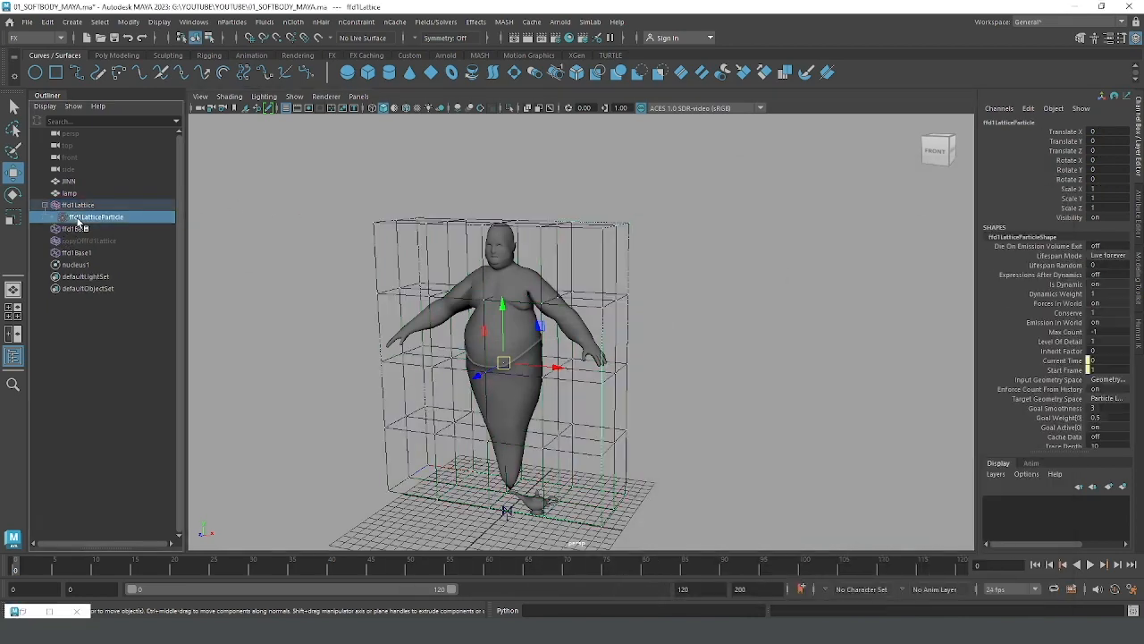
scroll(669, 254, up, 2)
alt+drag(669, 254, 713, 274)
scroll(714, 276, up, 3)
alt+middle_drag(695, 282, 700, 310)
scroll(792, 330, up, 4)
alt+middle_drag(741, 247, 736, 306)
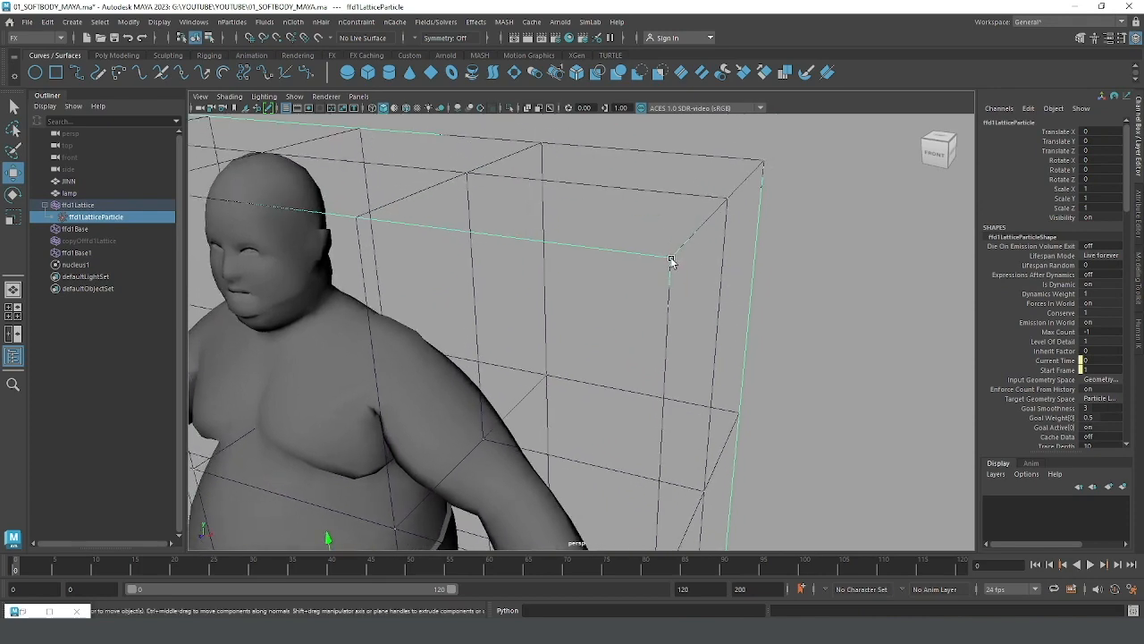
alt+right_drag(704, 262, 593, 259)
alt+drag(625, 259, 645, 262)
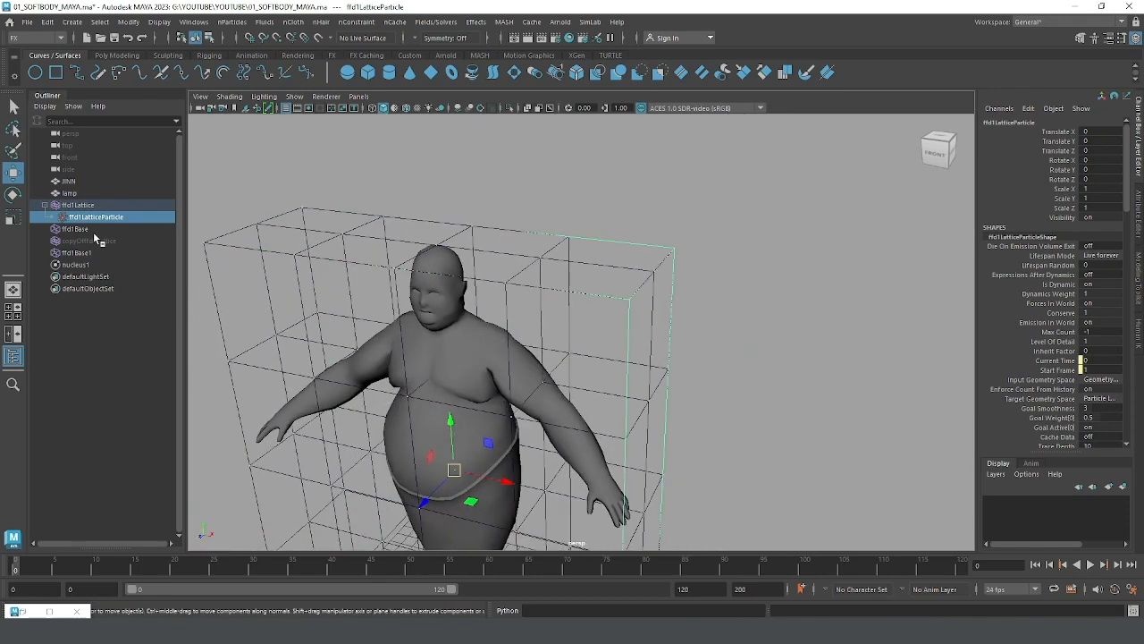
Step: Show the attributes of ffd1LatticeParticleShape and look through its Output Mesh, Emission, Shading and Per Particle sections
key(ctrl+a)
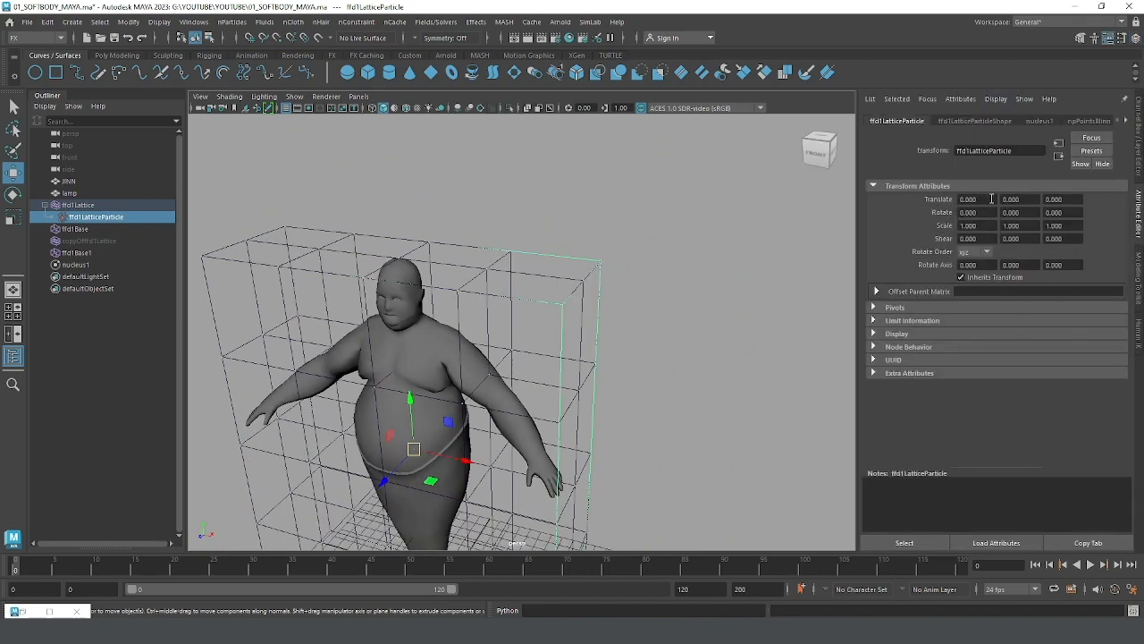
click(978, 121)
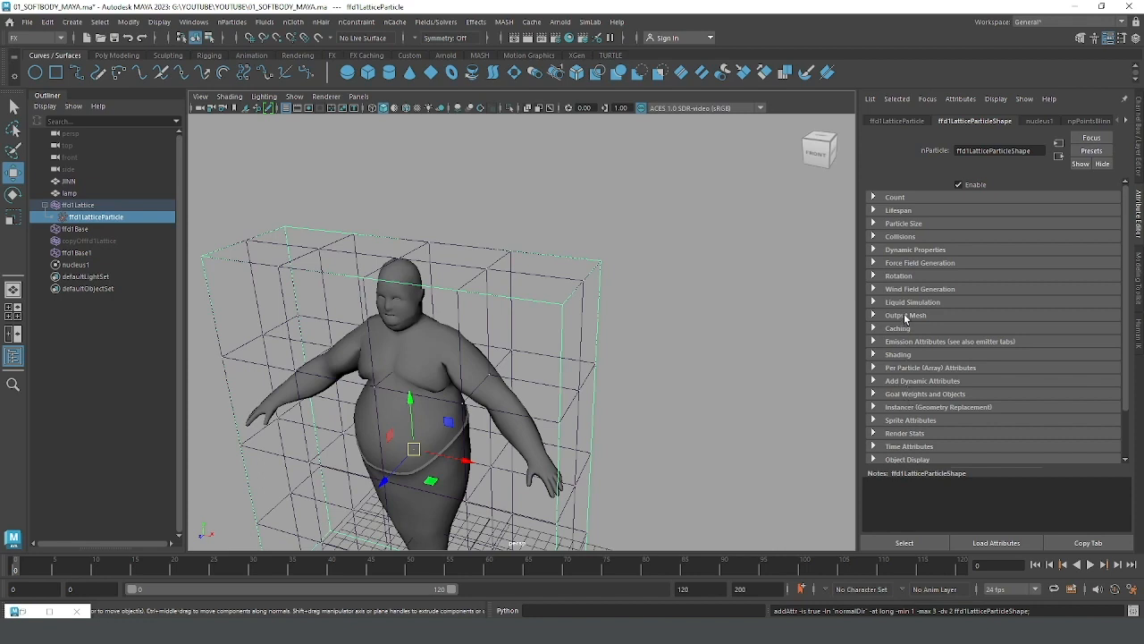
click(906, 316)
click(906, 316)
drag(1123, 354, 1131, 423)
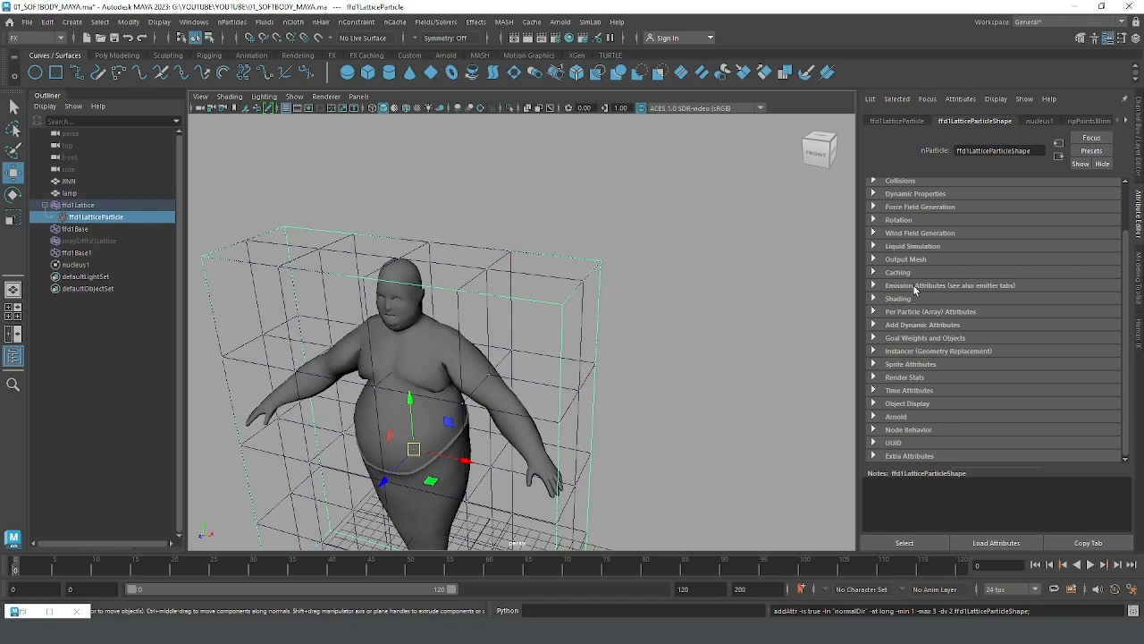
click(914, 286)
click(898, 391)
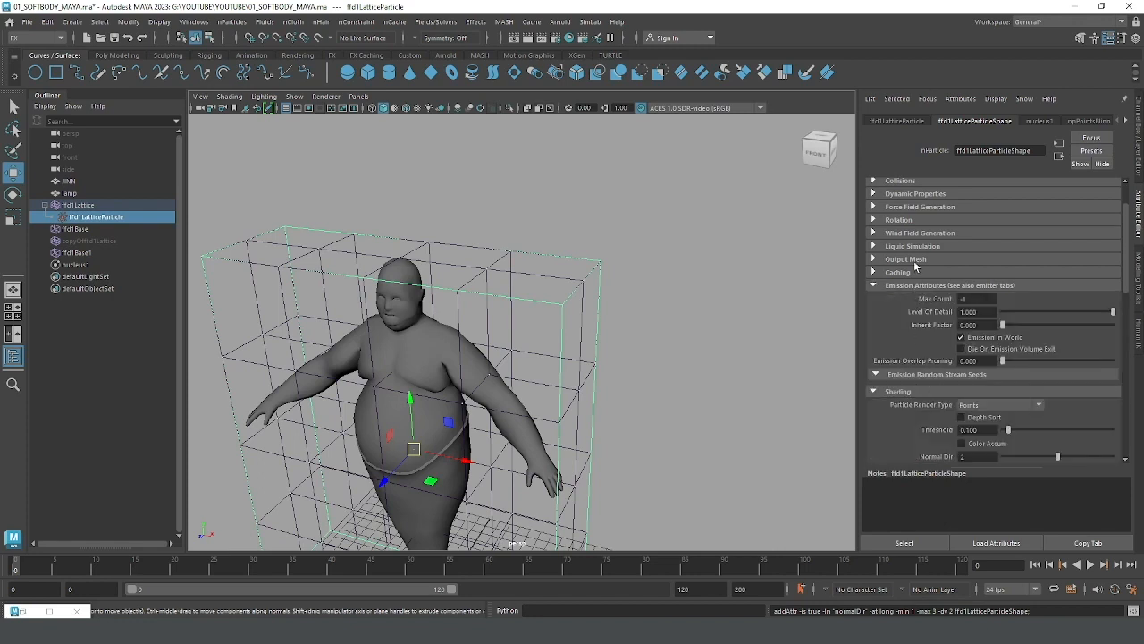
drag(1127, 280, 1128, 447)
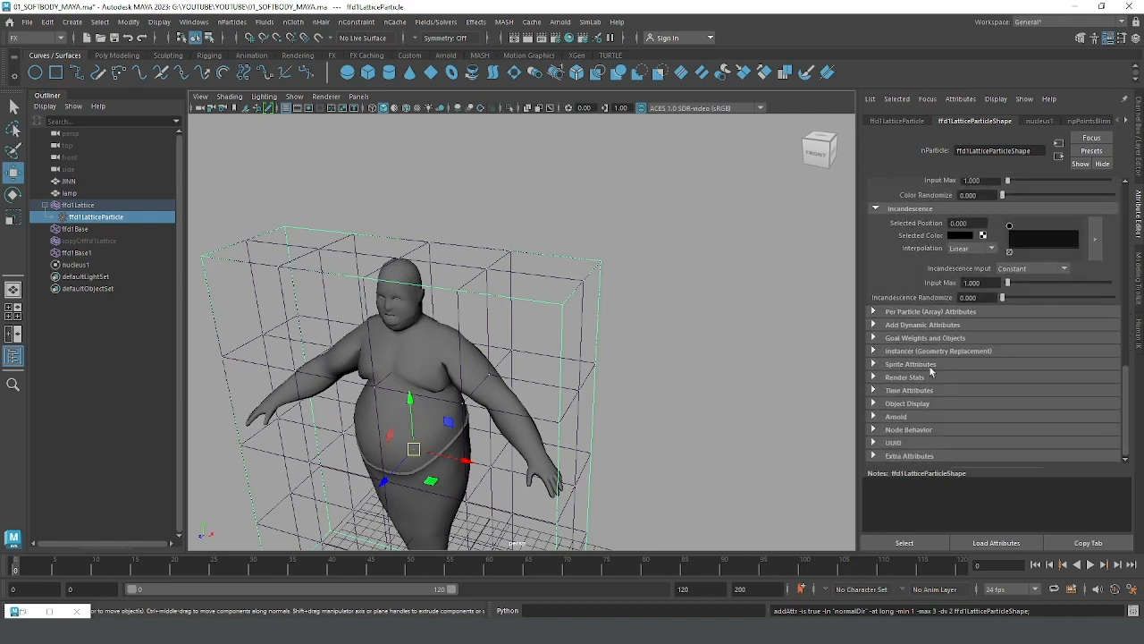
click(925, 313)
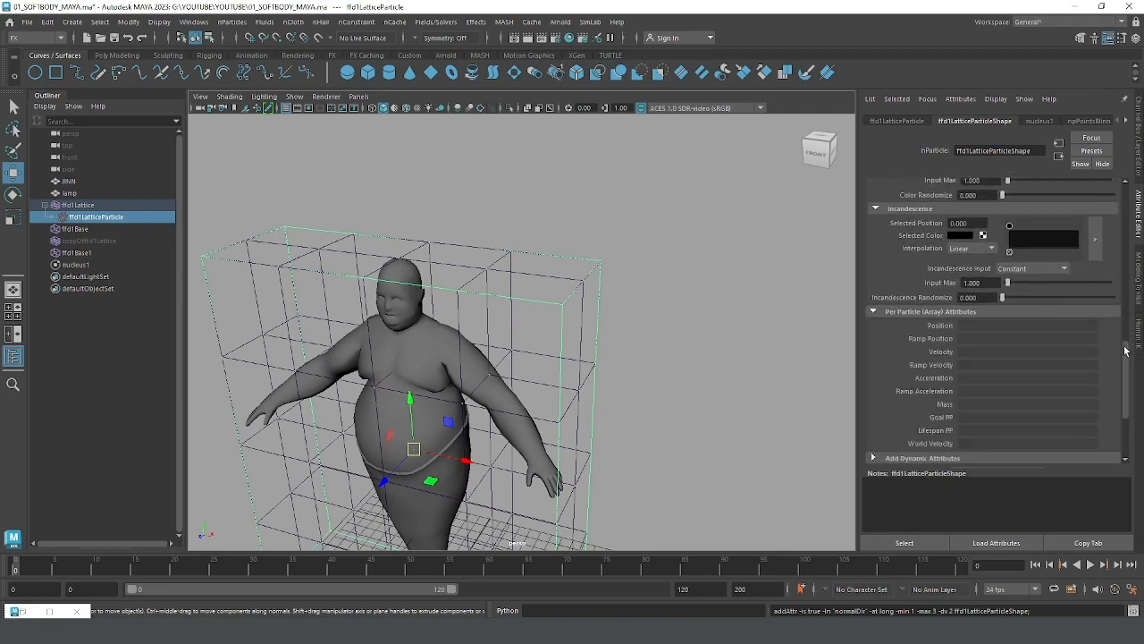
drag(1125, 354, 1127, 421)
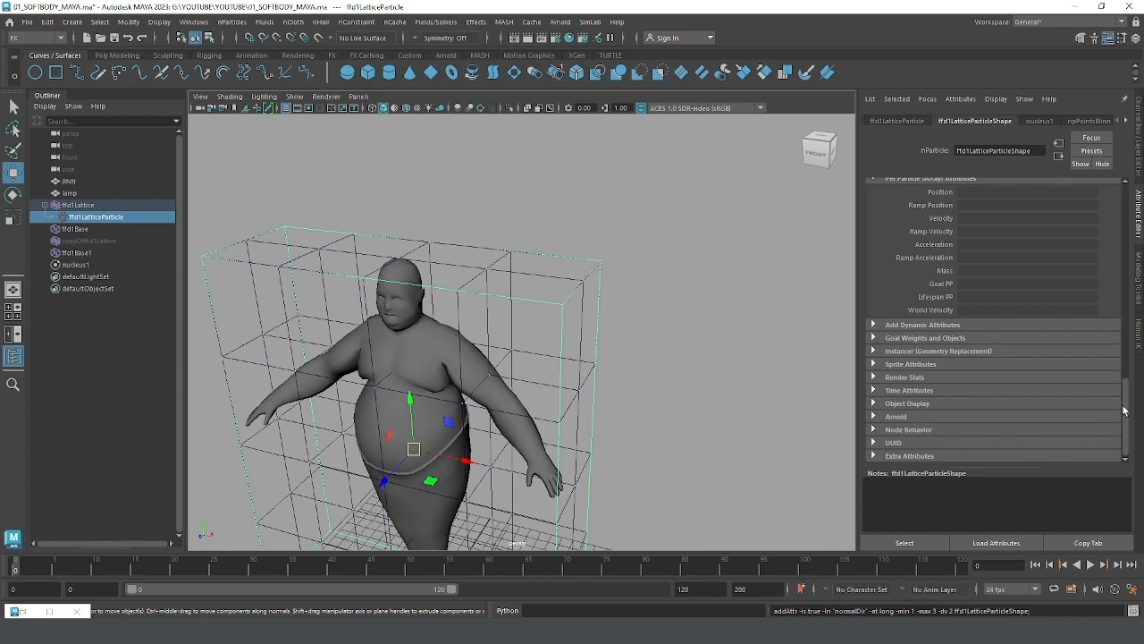
drag(1125, 405, 1125, 214)
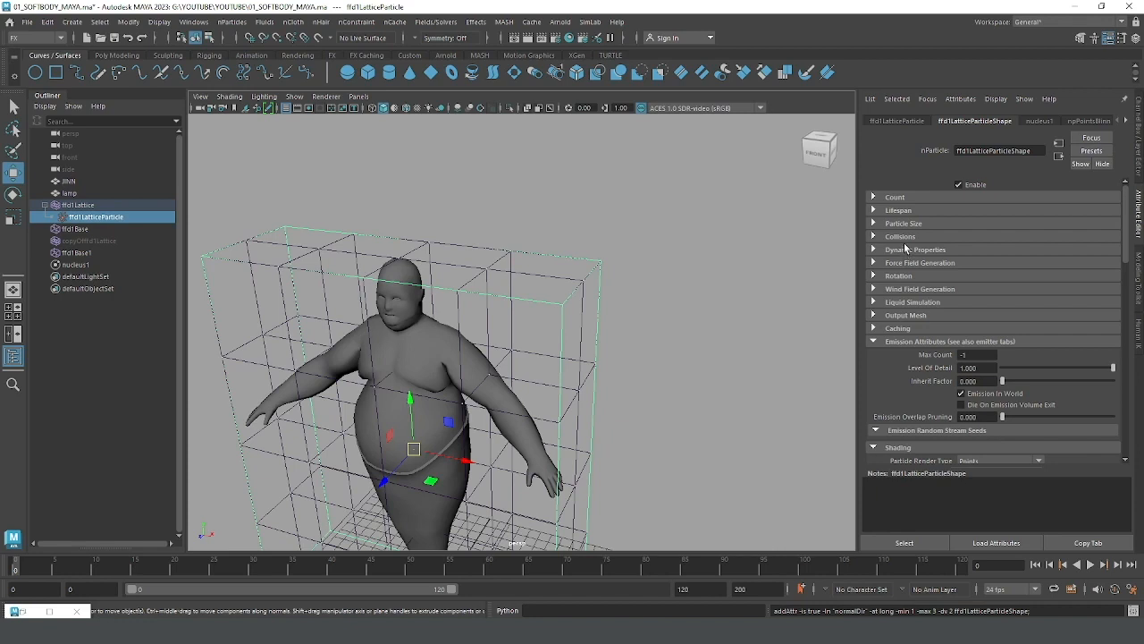
Step: Examine the Particle Size, Add Dynamic Attributes, and Goal Weights and Objects sections of ffd1LatticeParticleShape
click(905, 223)
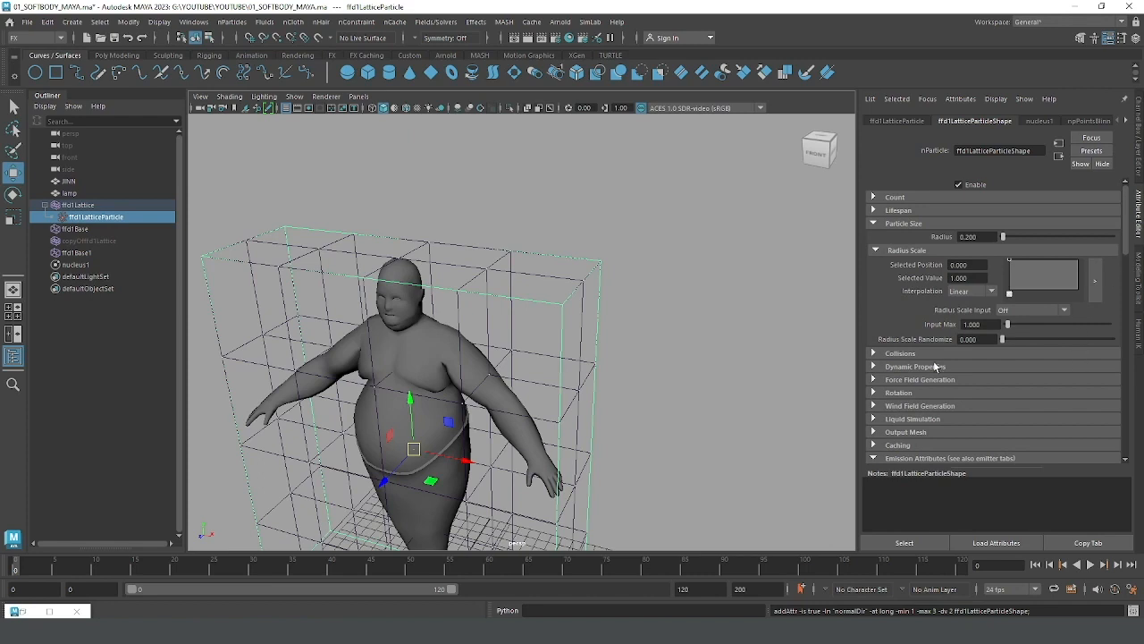
scroll(1128, 242, down, 1)
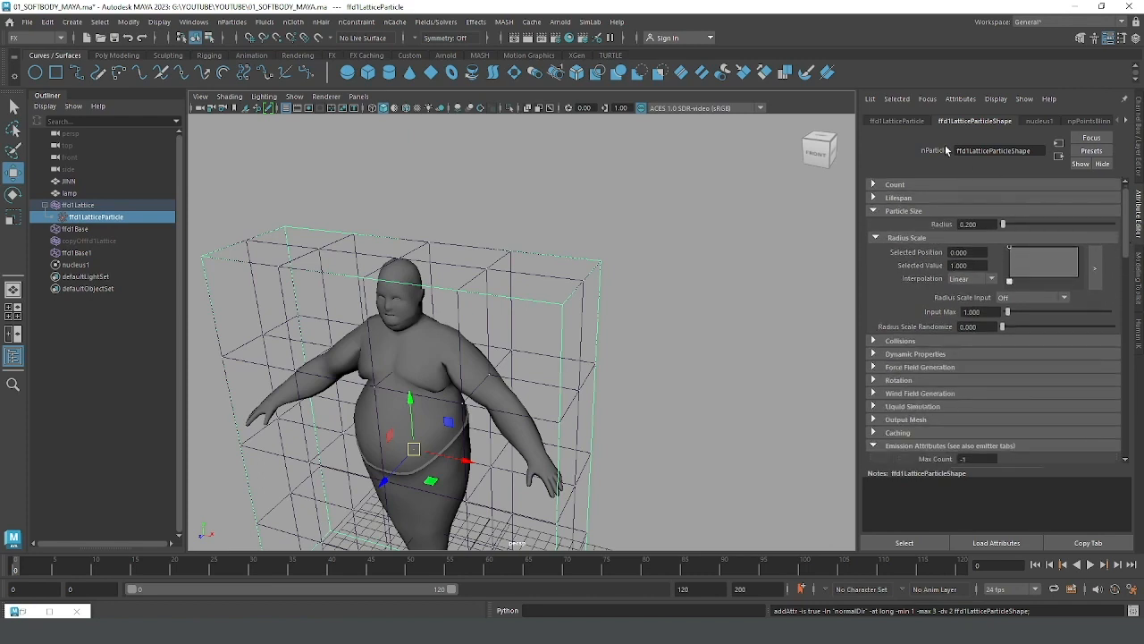
drag(1128, 215, 1108, 400)
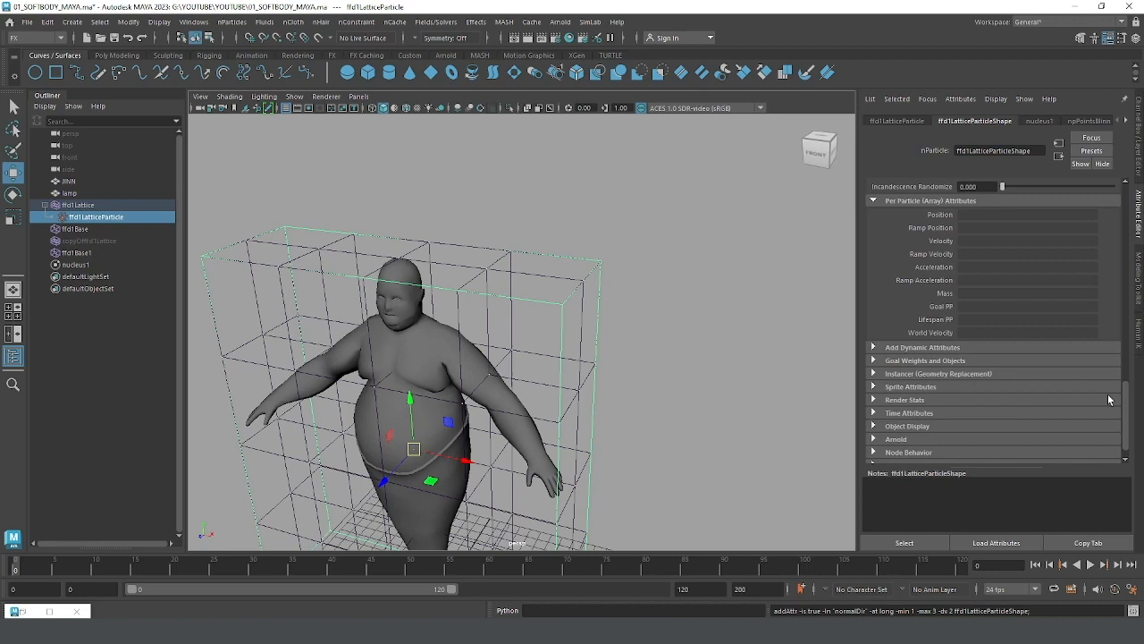
click(920, 350)
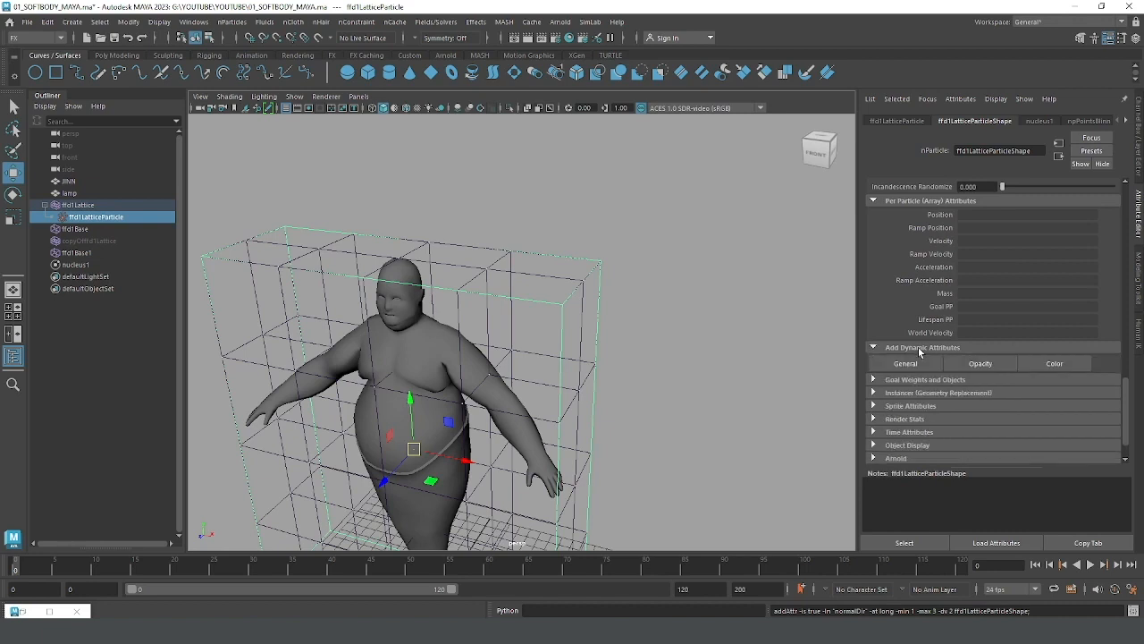
scroll(1124, 386, down, 1)
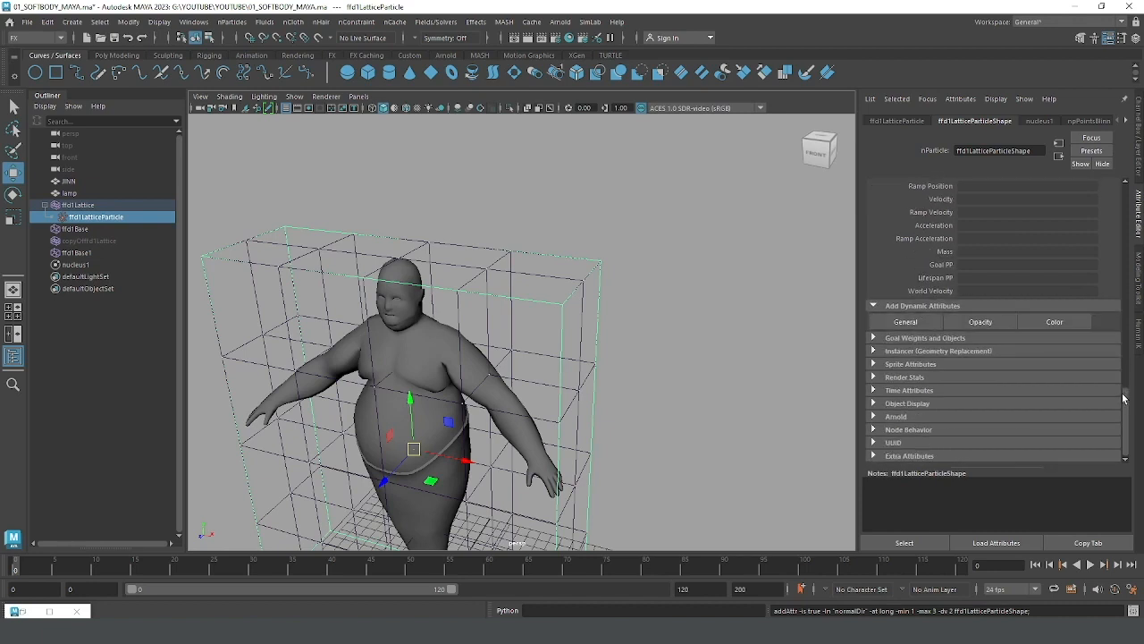
click(955, 339)
drag(1125, 379, 1126, 420)
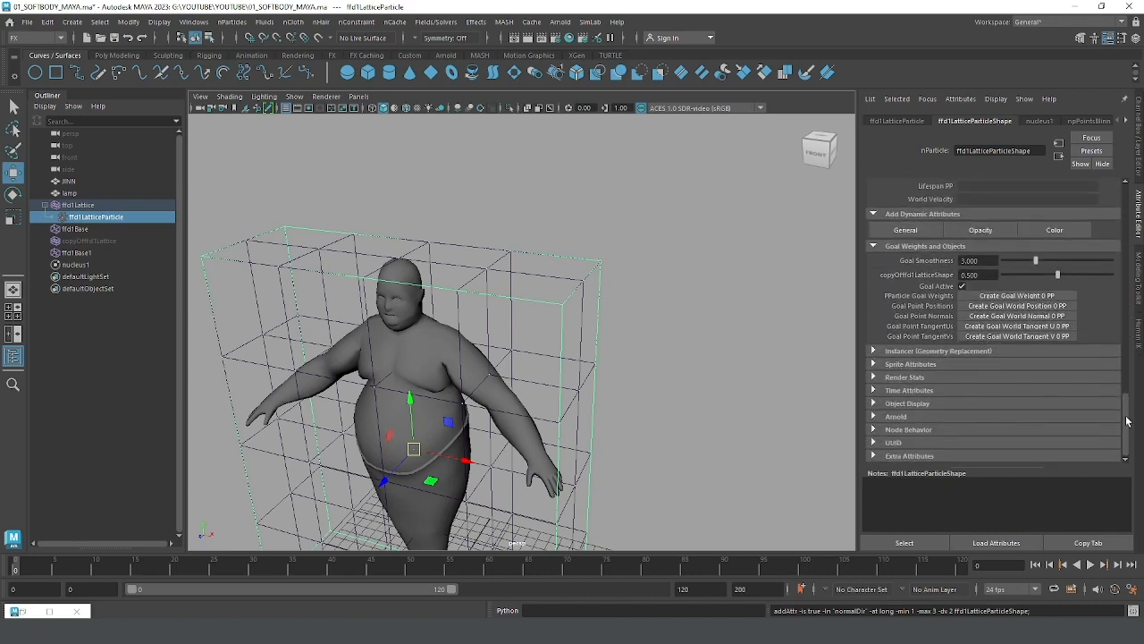
Step: Look through the Sprite Attributes, Instancer and Render Stats sections of ffd1LatticeParticleShape
click(931, 366)
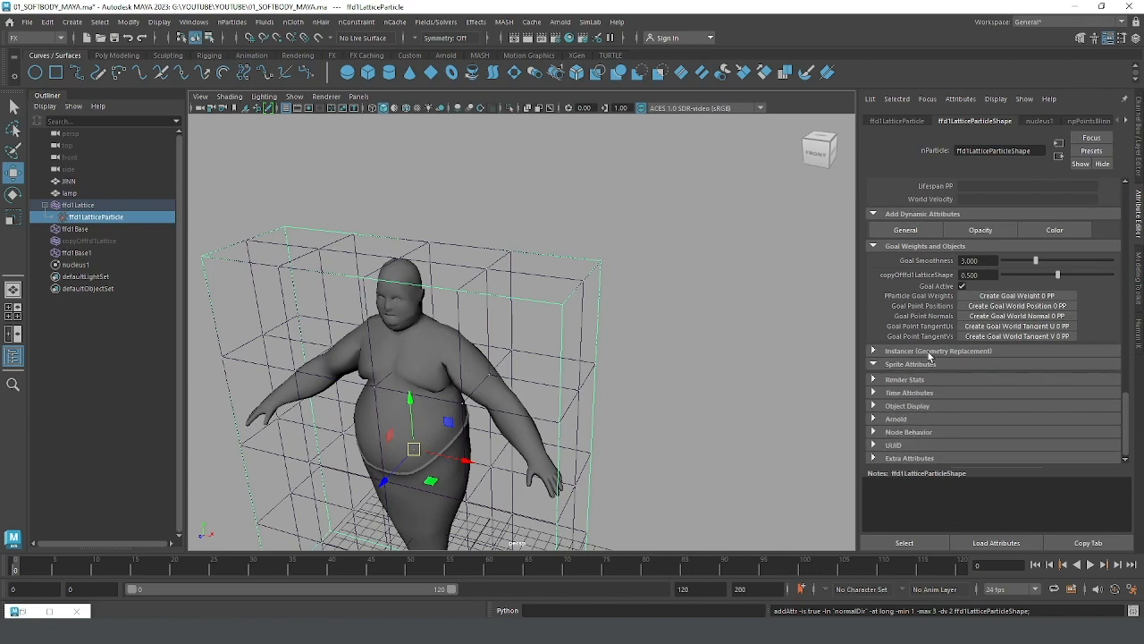
click(930, 352)
drag(1126, 371, 1123, 426)
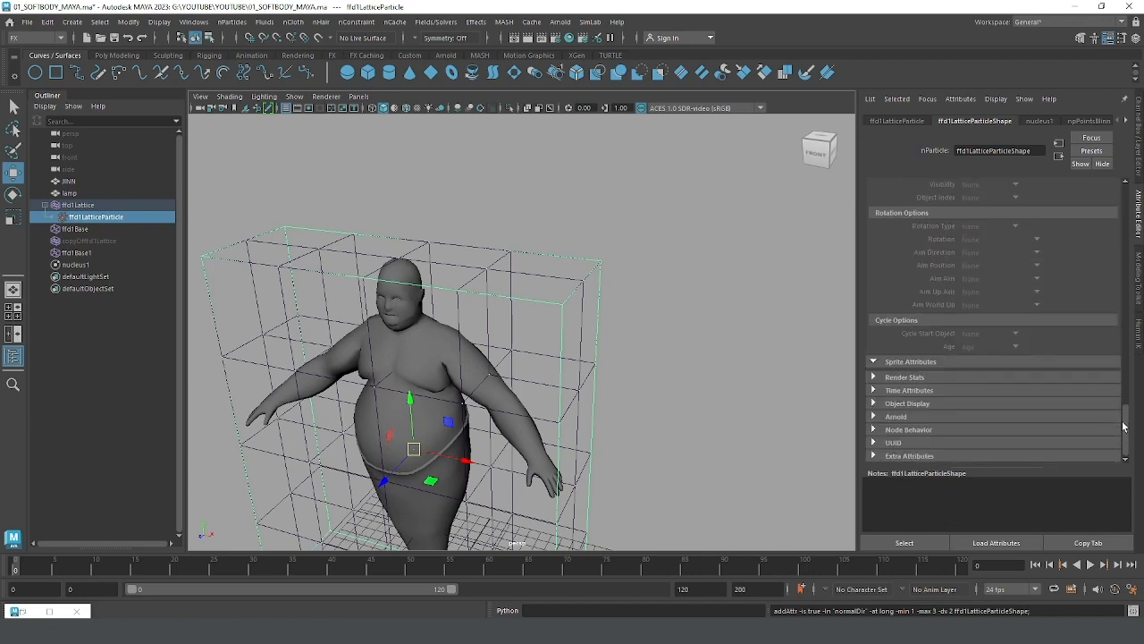
click(924, 379)
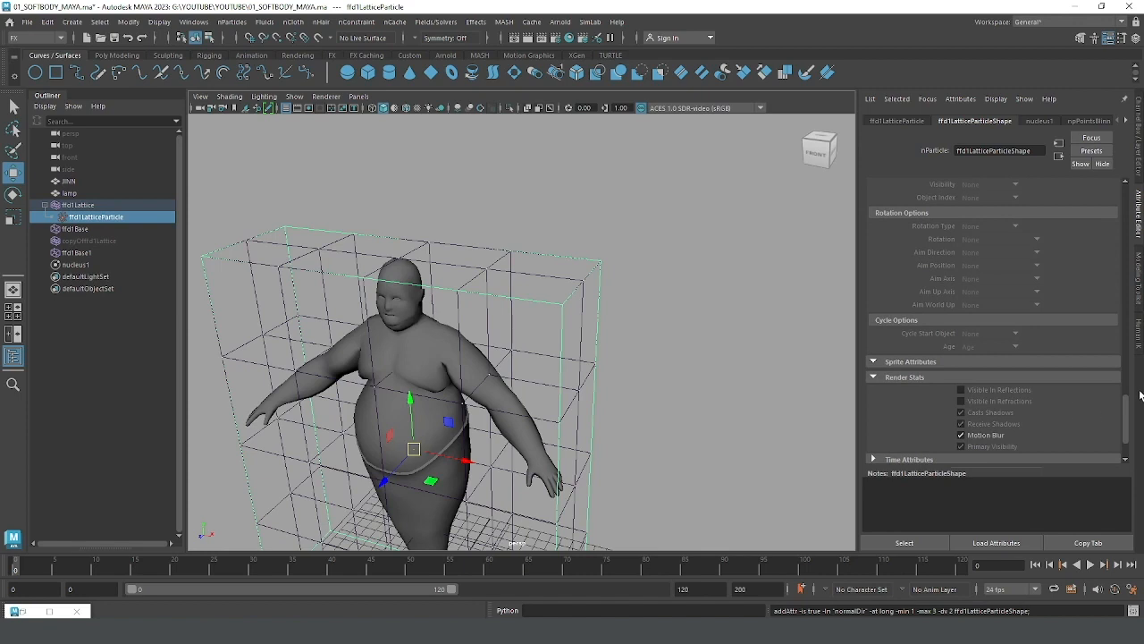
Step: Set the Particle Render Type of ffd1LatticeParticleShape to Spheres in its Shading attributes
drag(1127, 407, 1130, 238)
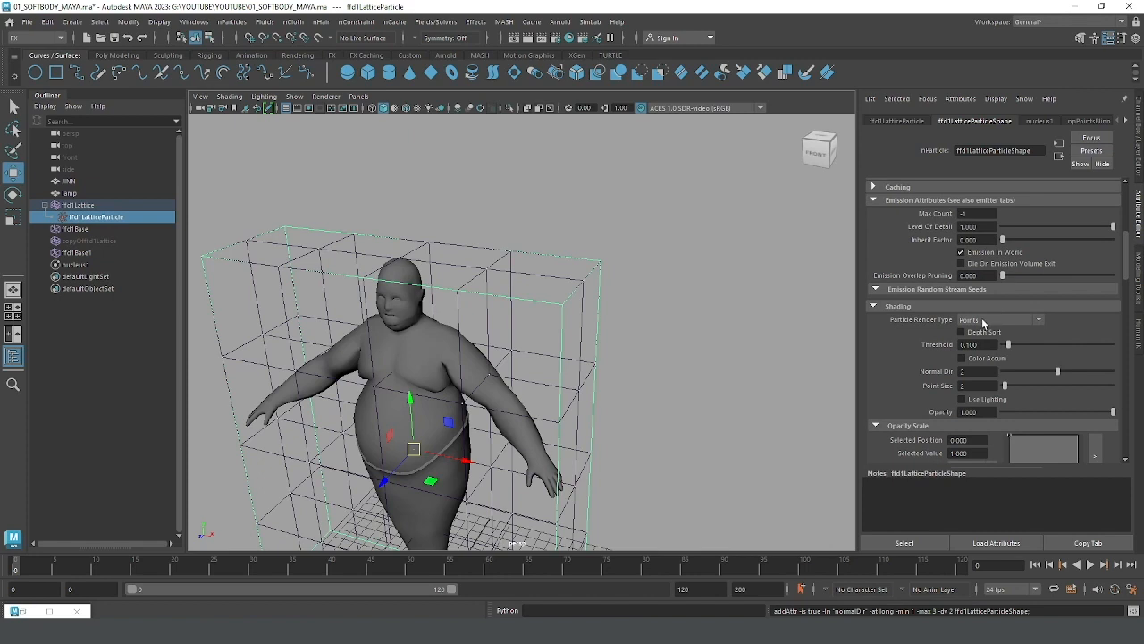
click(982, 321)
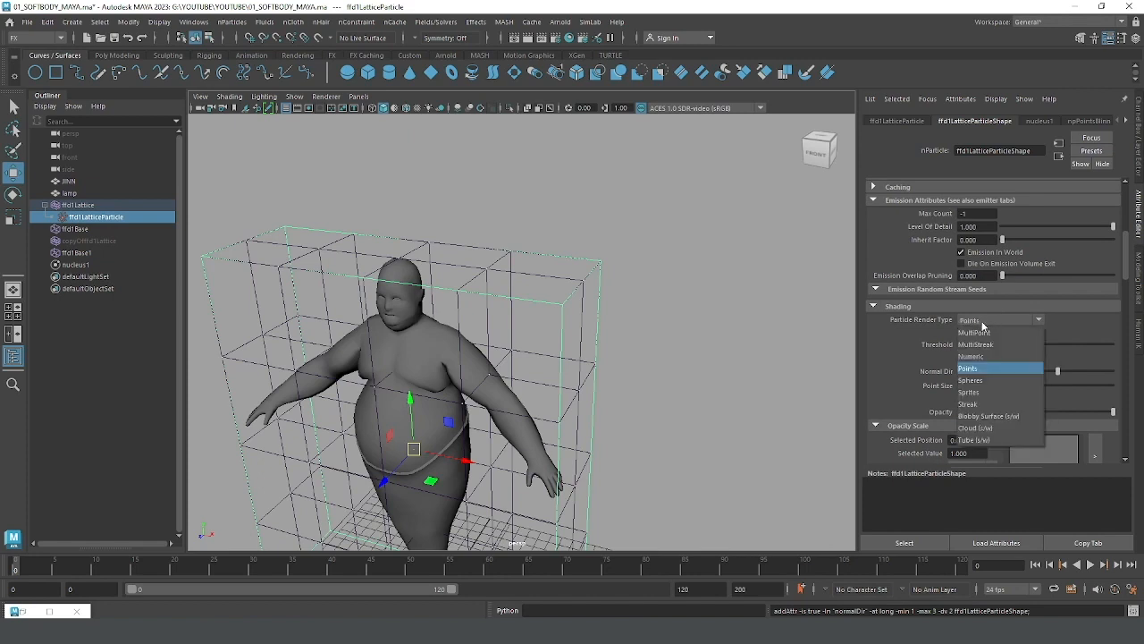
click(980, 386)
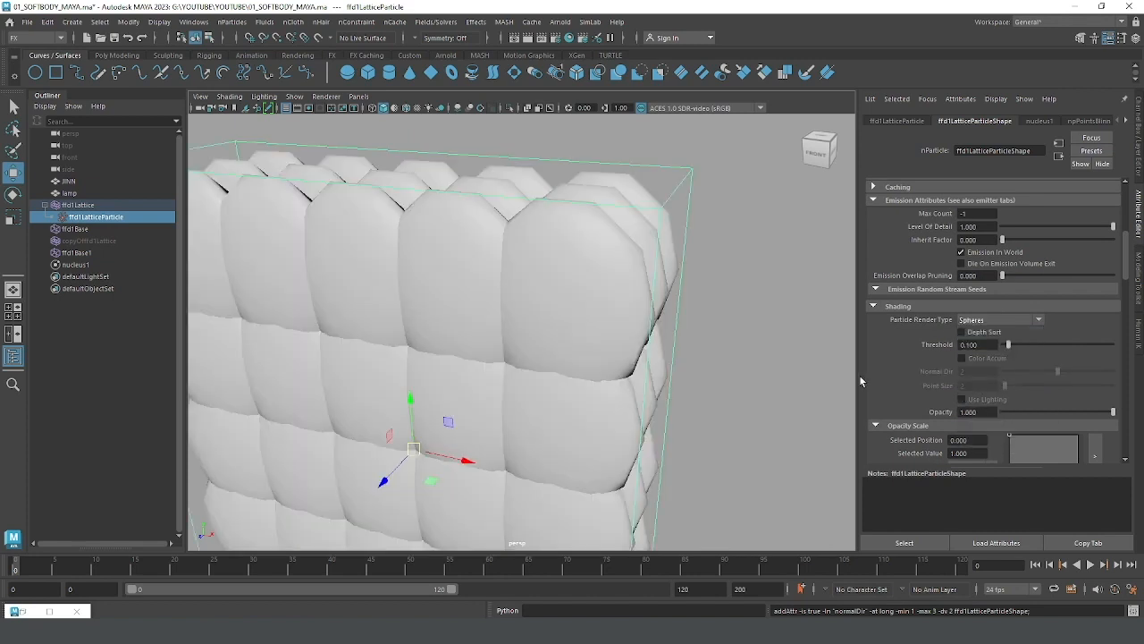
Step: Examine the sphere-rendered lattice particles along with their Shading, Opacity Scale, Color, Incandescence and Per Particle attributes
scroll(687, 322, down, 2)
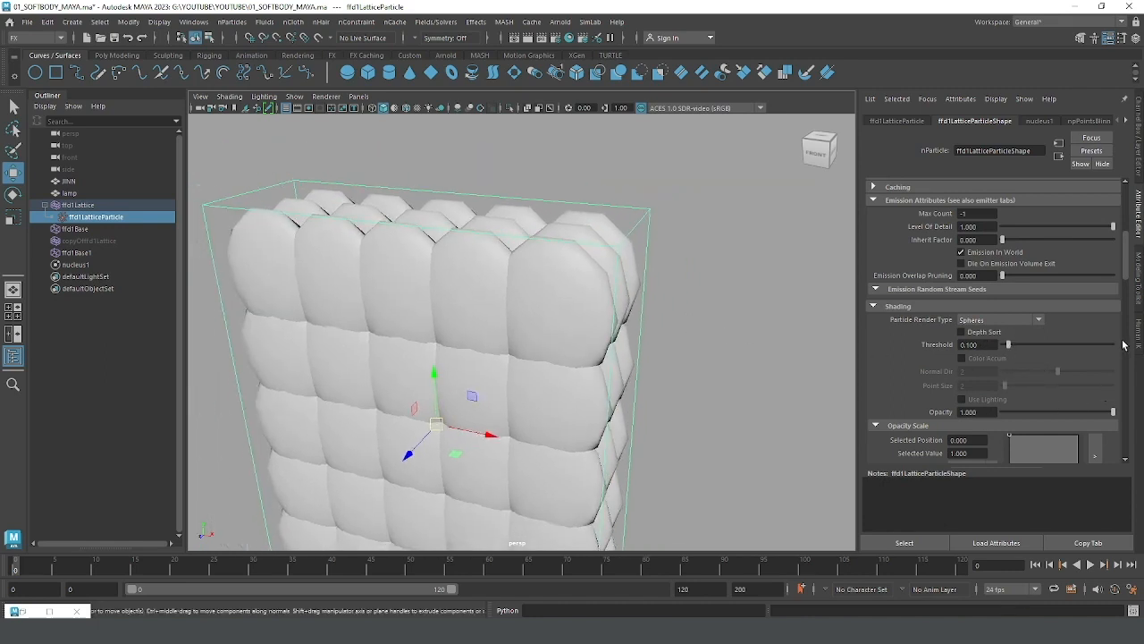
scroll(1131, 356, down, 5)
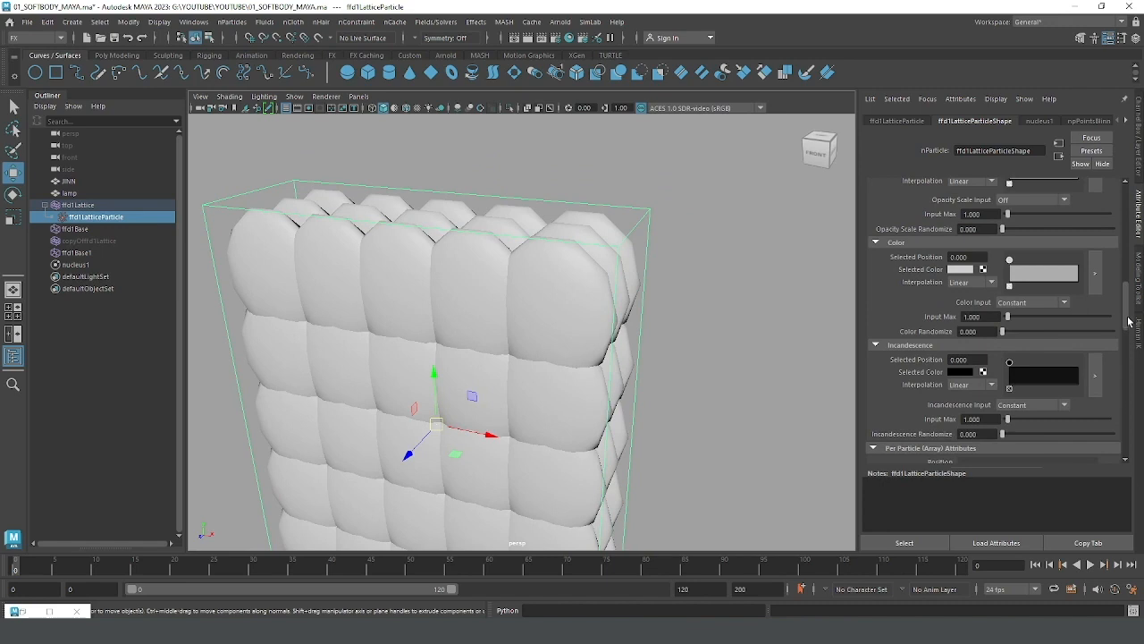
mouse_move(1128, 320)
mouse_down()
mouse_move(1128, 363)
mouse_move(1129, 274)
mouse_up()
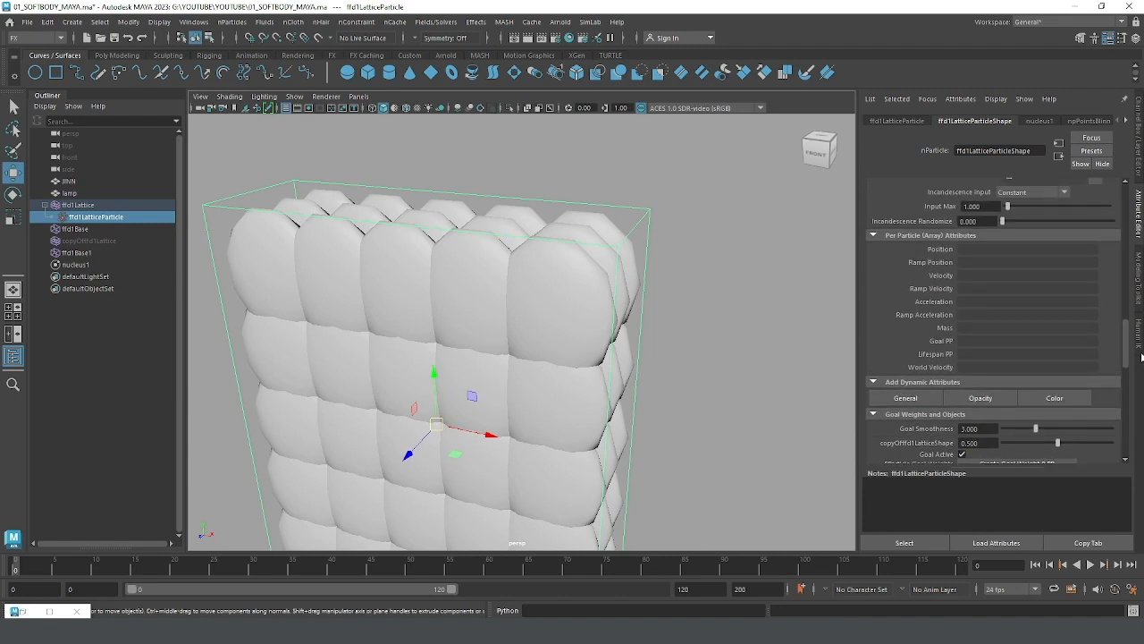
scroll(1141, 356, up, 4)
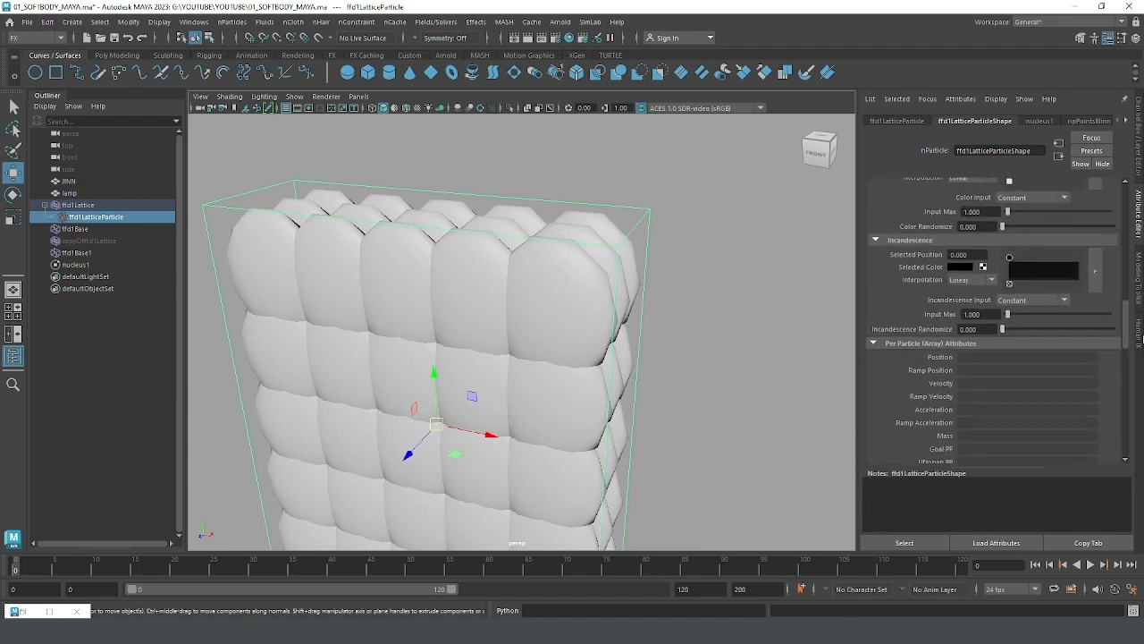
scroll(1141, 340, up, 5)
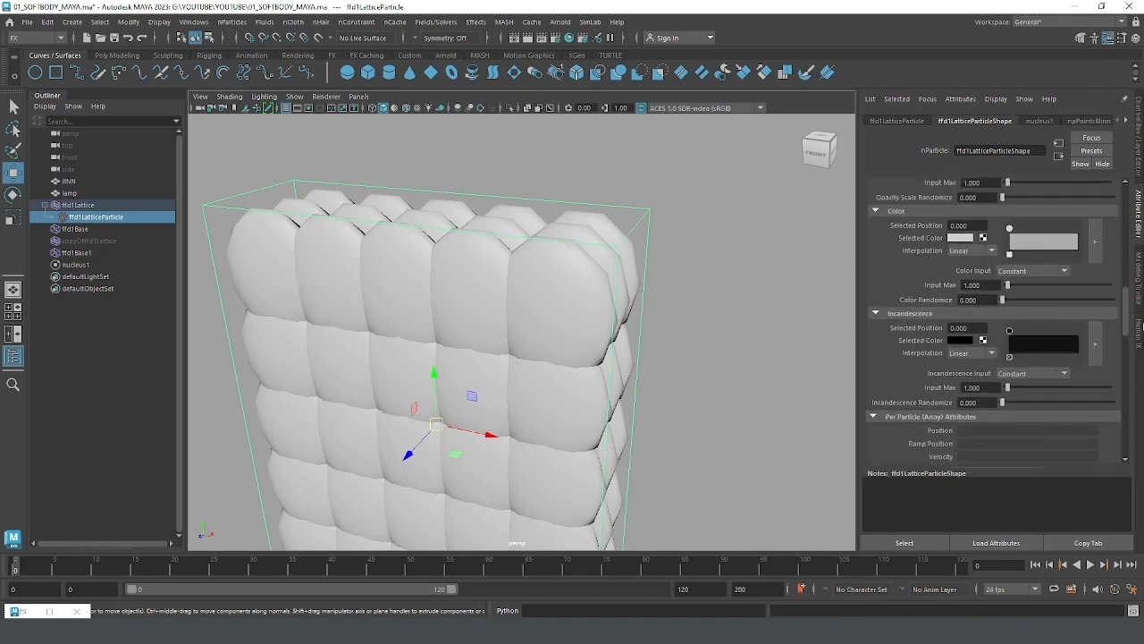
scroll(1141, 317, up, 5)
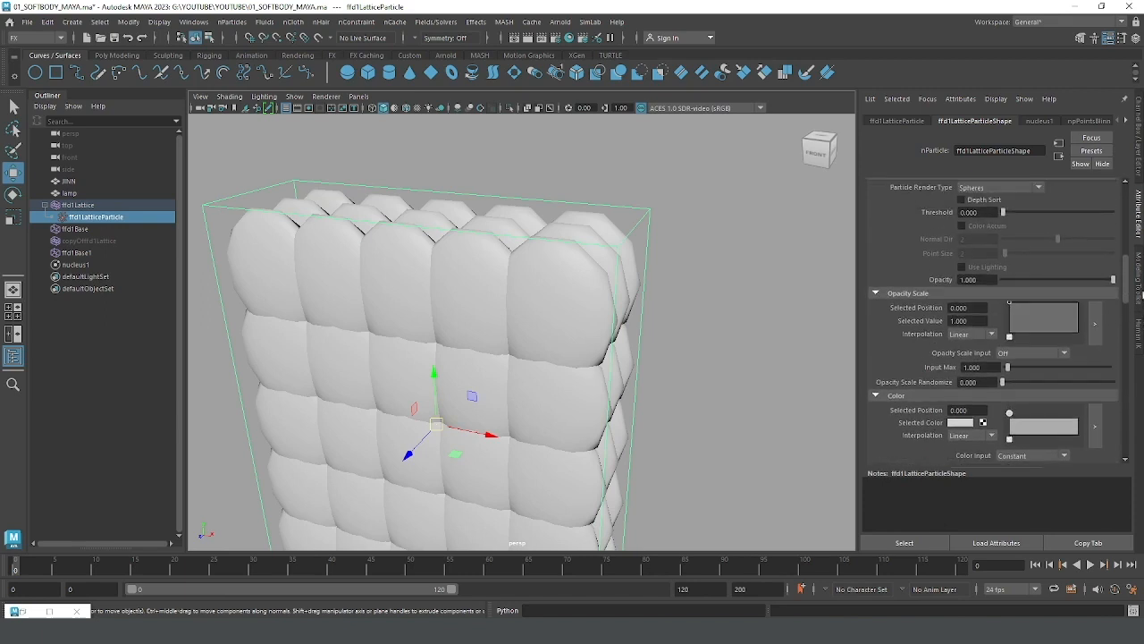
scroll(1141, 288, up, 3)
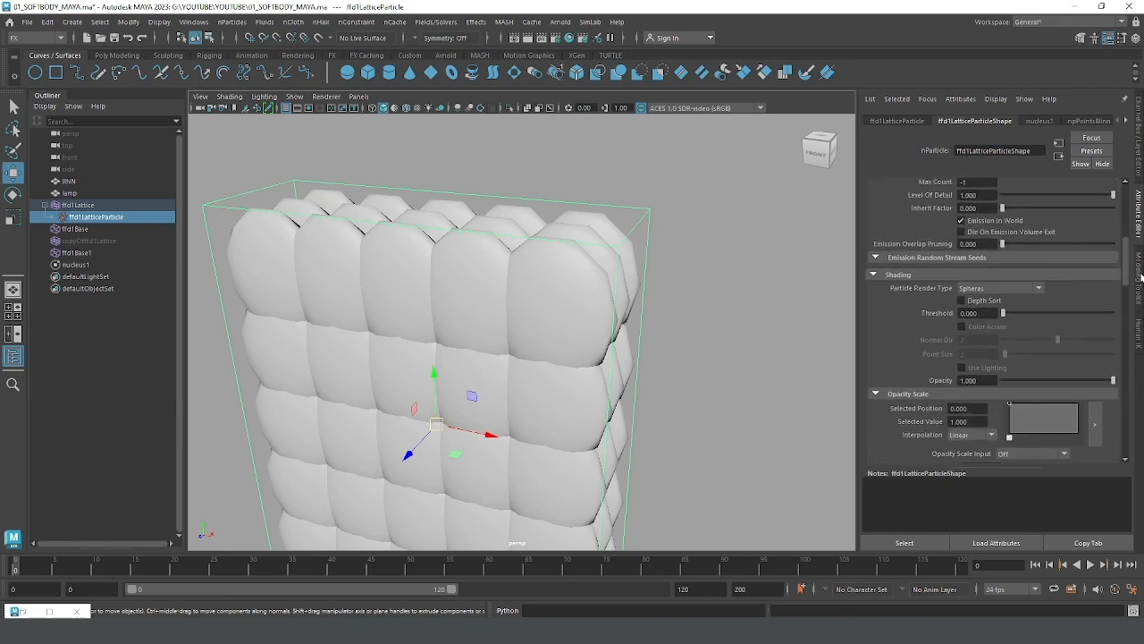
scroll(1141, 277, down, 2)
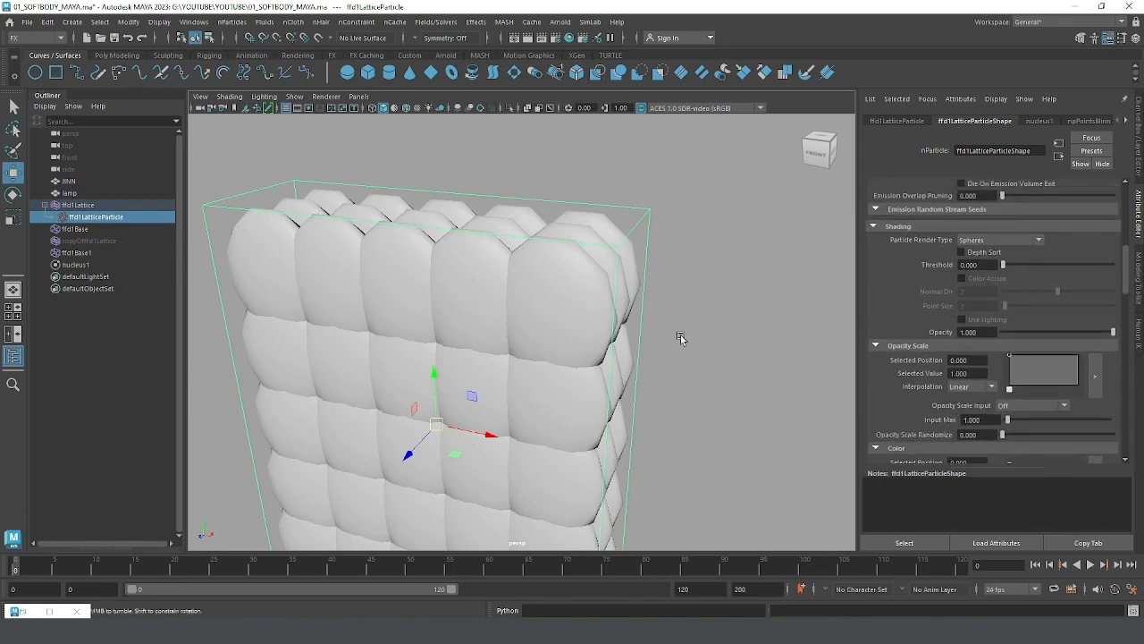
alt+drag(682, 332, 498, 259)
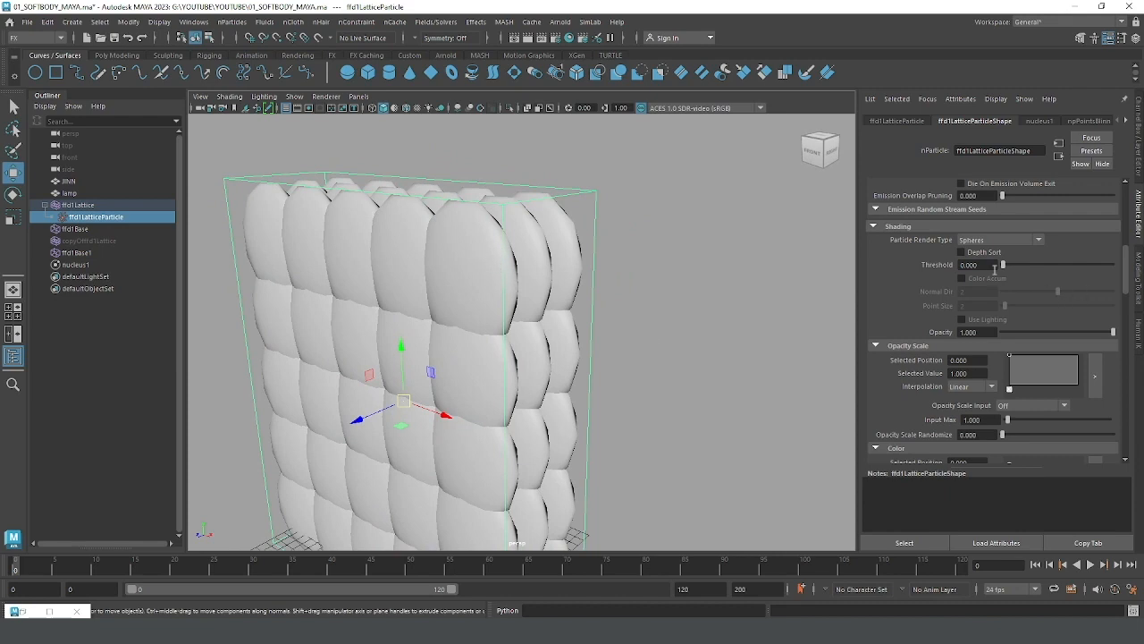
Step: Set the Particle Render Type of ffd1LatticeParticleShape back to Points
click(979, 241)
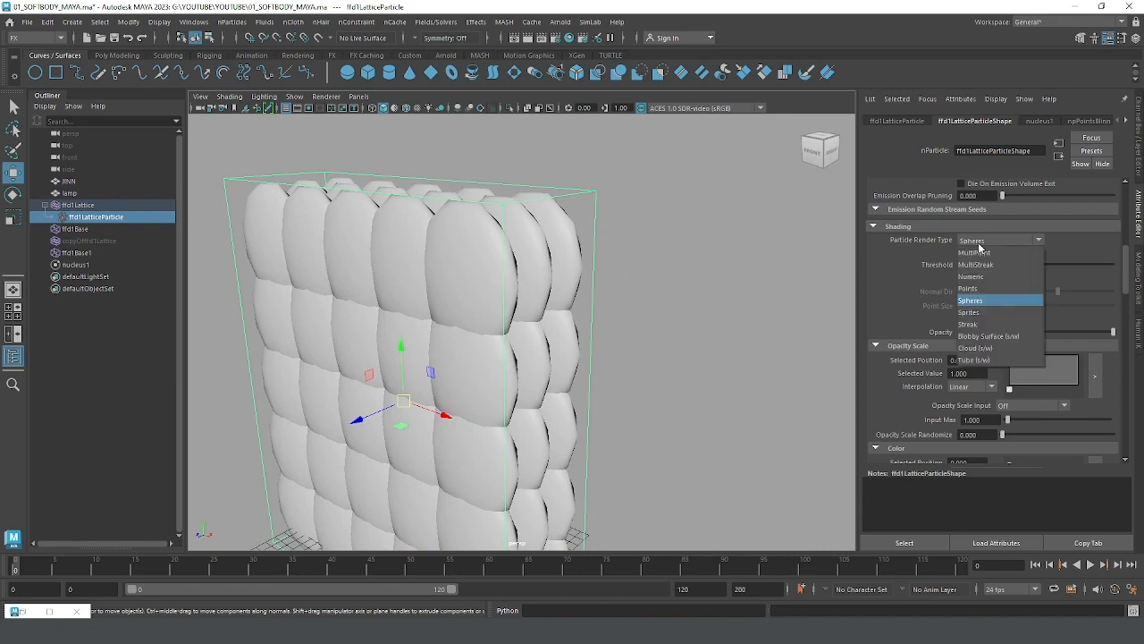
click(979, 291)
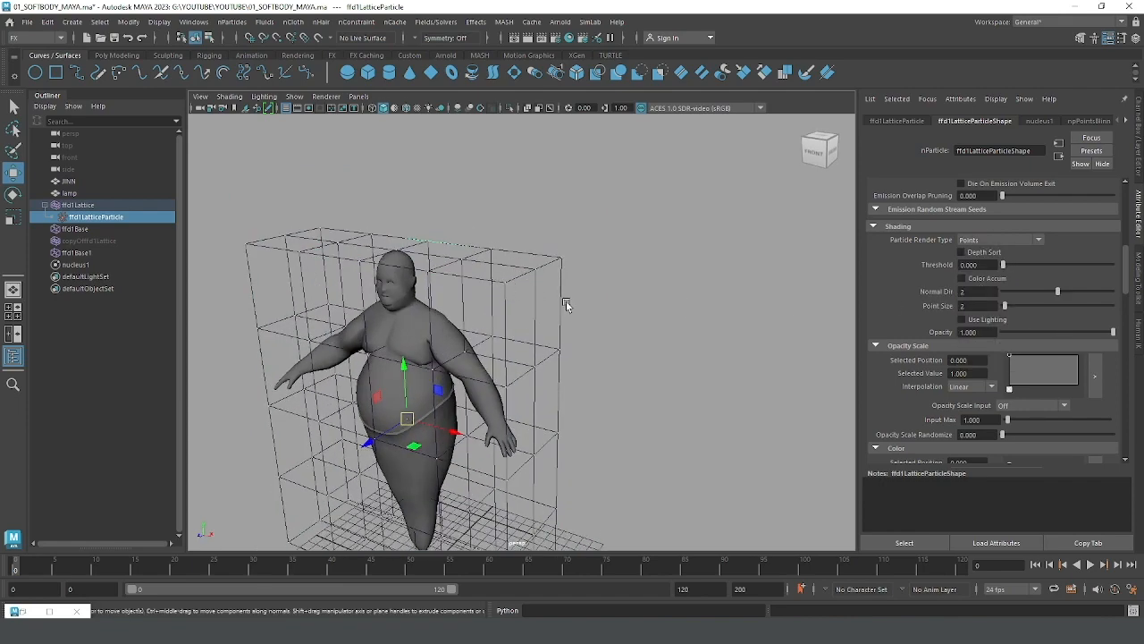
alt+right_drag(567, 305, 498, 340)
alt+middle_drag(498, 340, 533, 300)
alt+drag(532, 300, 563, 293)
alt+drag(802, 420, 781, 430)
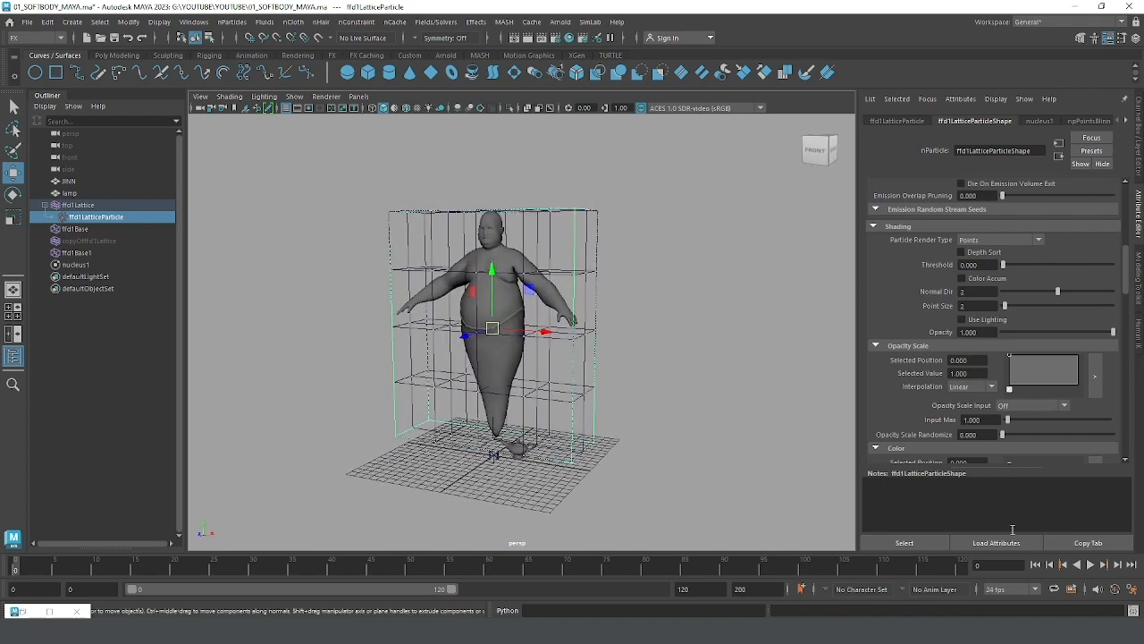
Step: Play the soft body simulation from the start and stop it at frame 29 to check the genie's motion
click(1091, 564)
click(1092, 569)
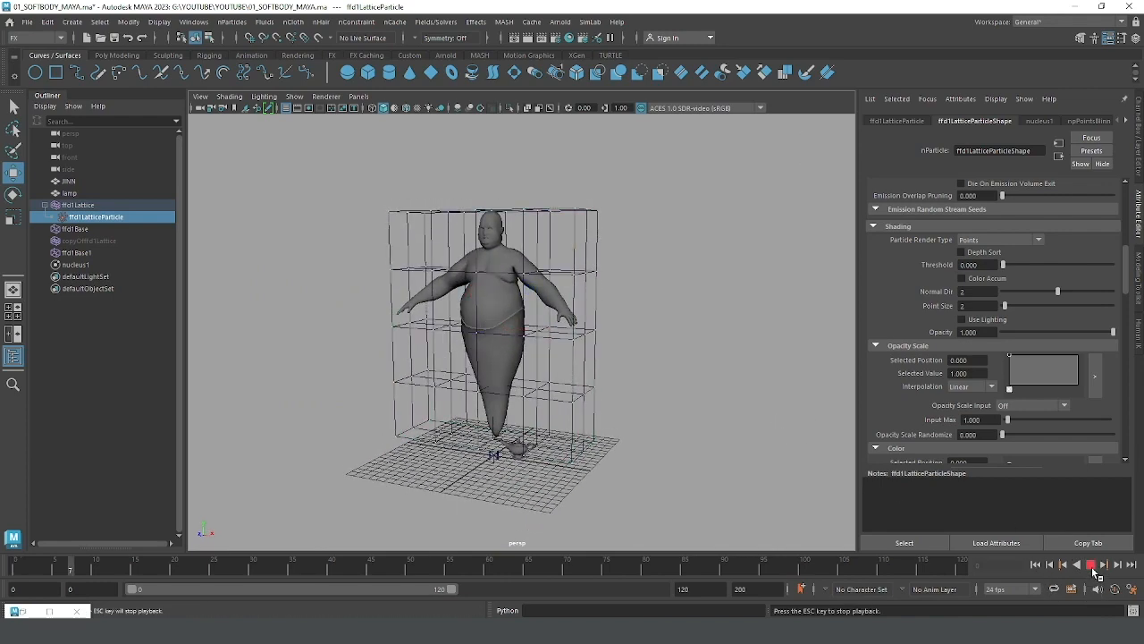
click(1092, 569)
alt+middle_drag(746, 418, 773, 424)
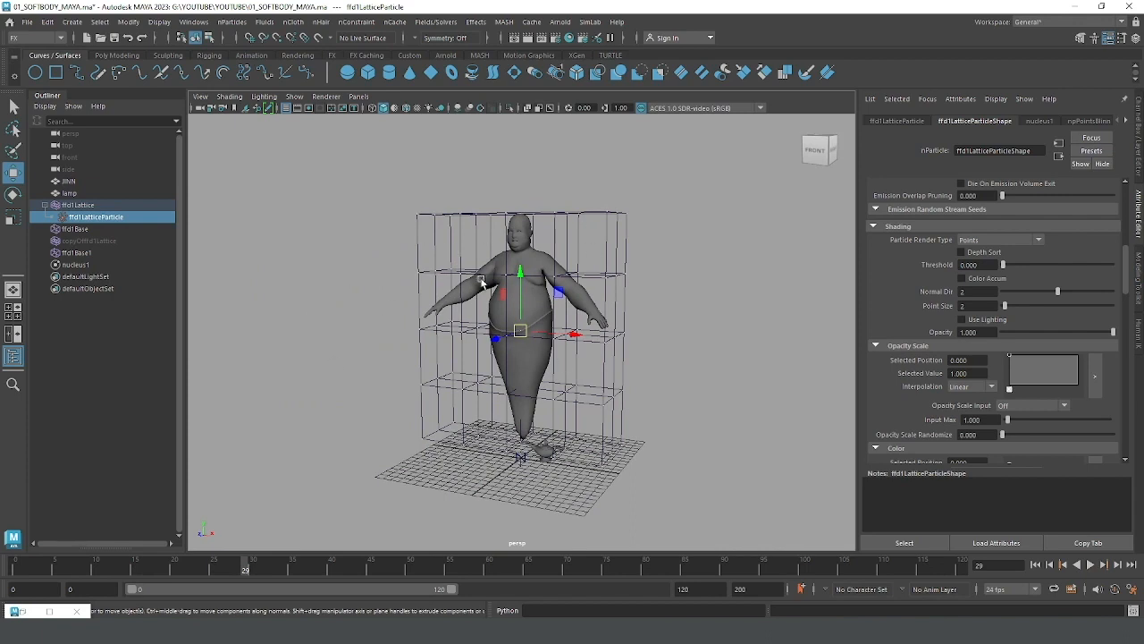
Step: Check the Time Slider playback preferences, keep Playback speed at Play every frame, and save the preferences
click(194, 21)
mouse_move(204, 156)
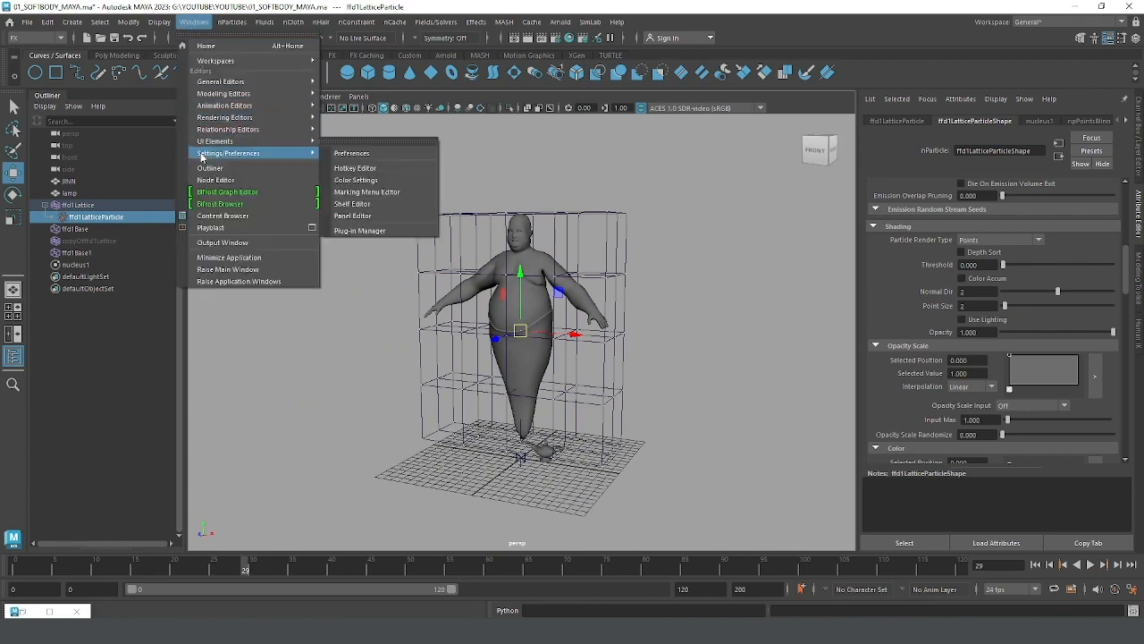
click(343, 153)
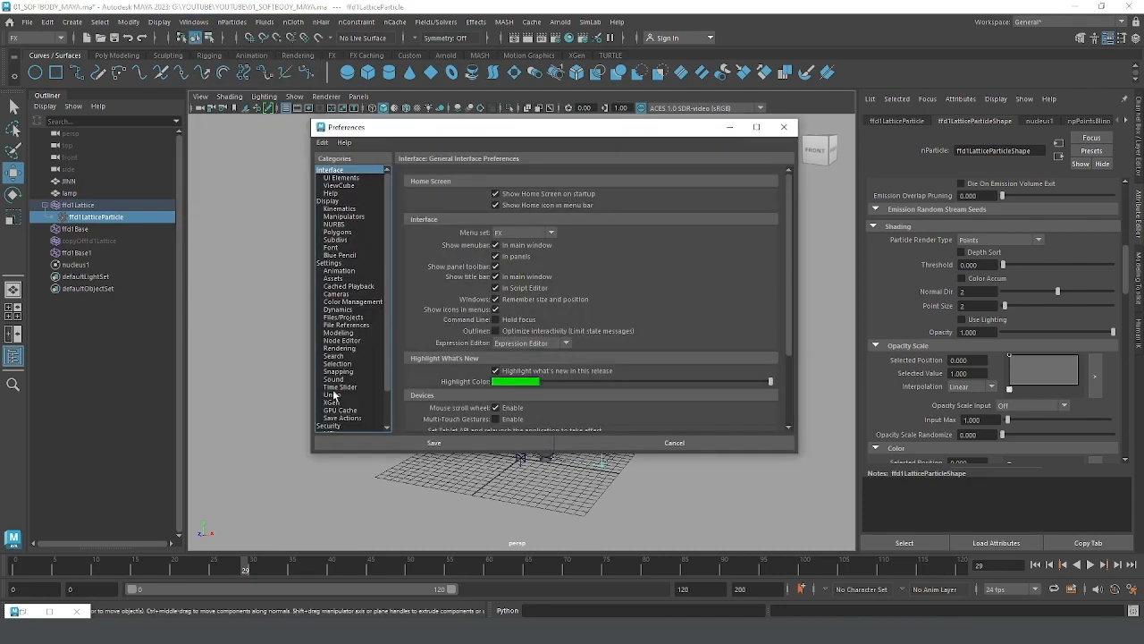
click(337, 388)
scroll(788, 393, down, 2)
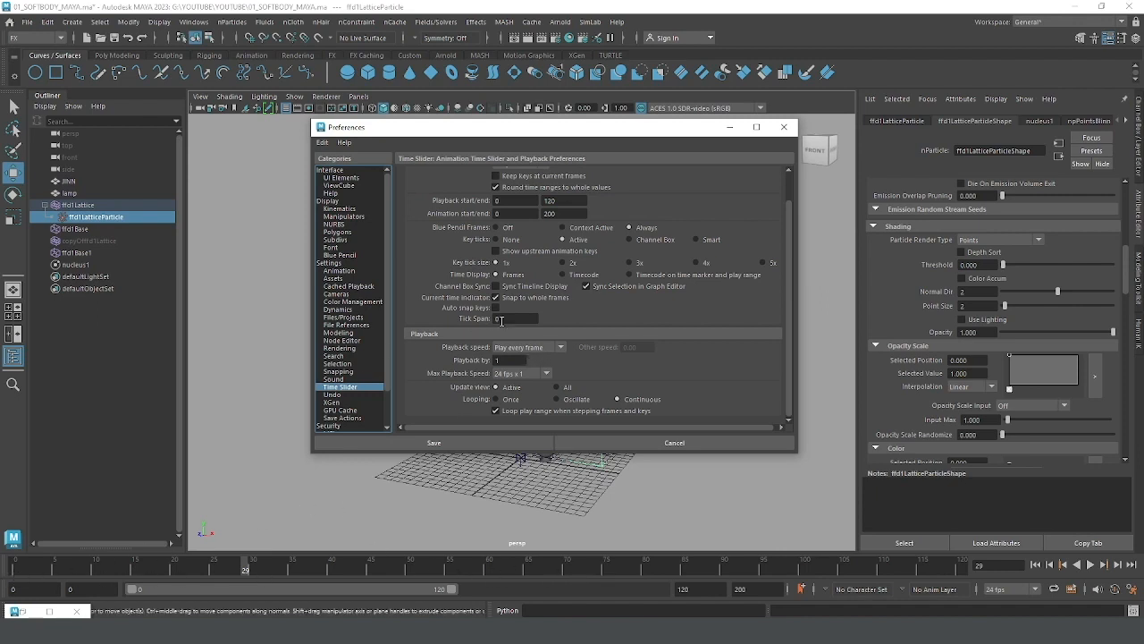
click(515, 350)
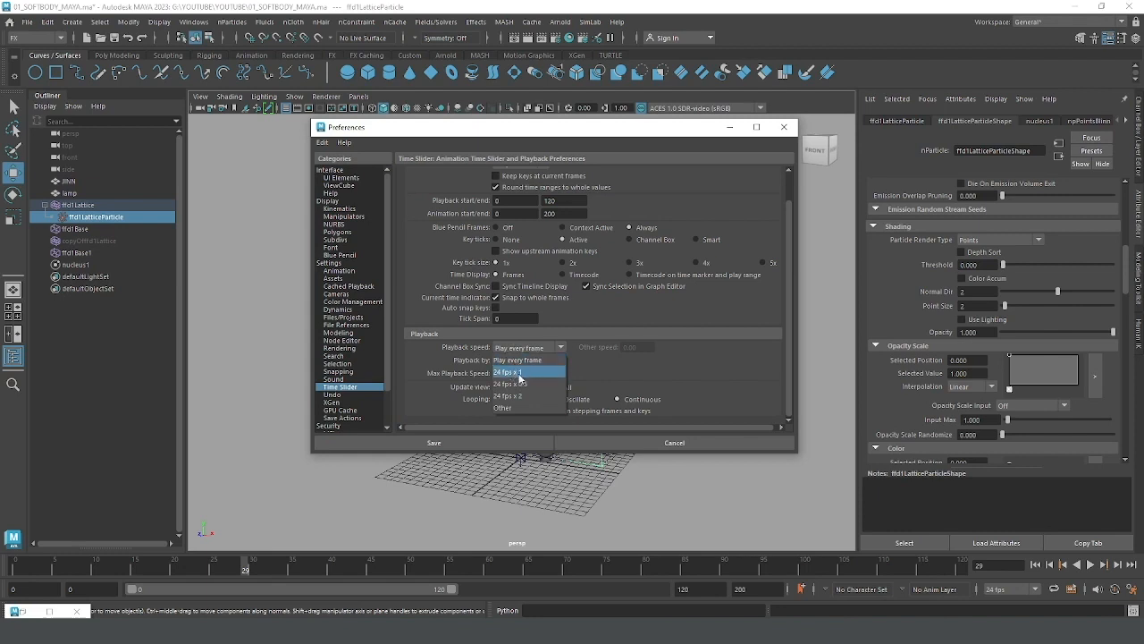
click(622, 384)
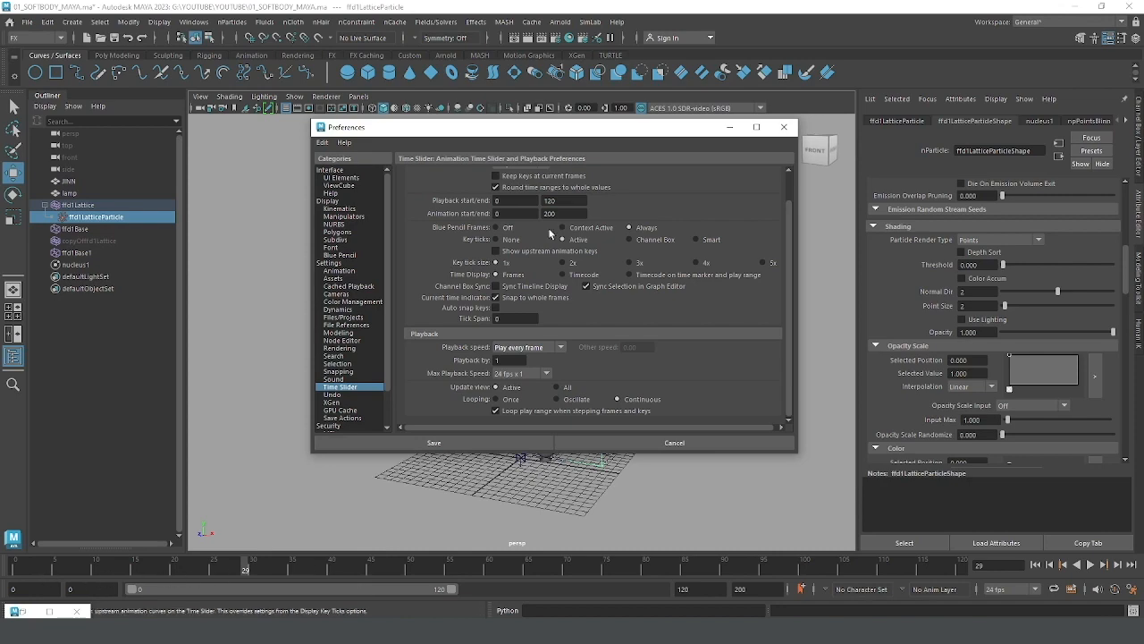
drag(557, 128, 570, 479)
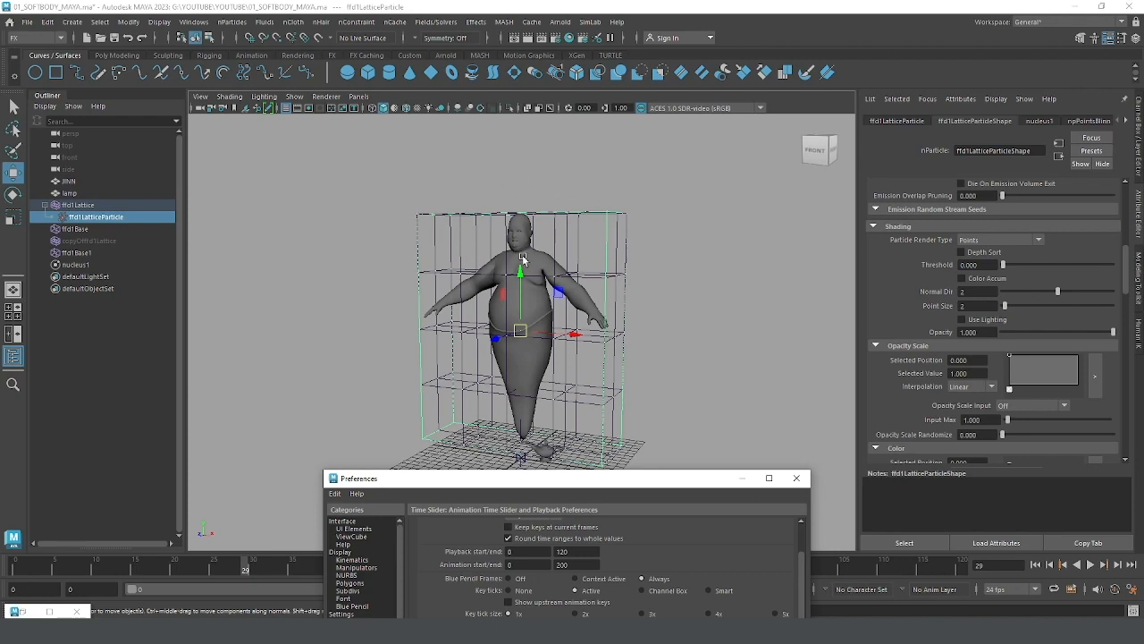
drag(623, 479, 622, 148)
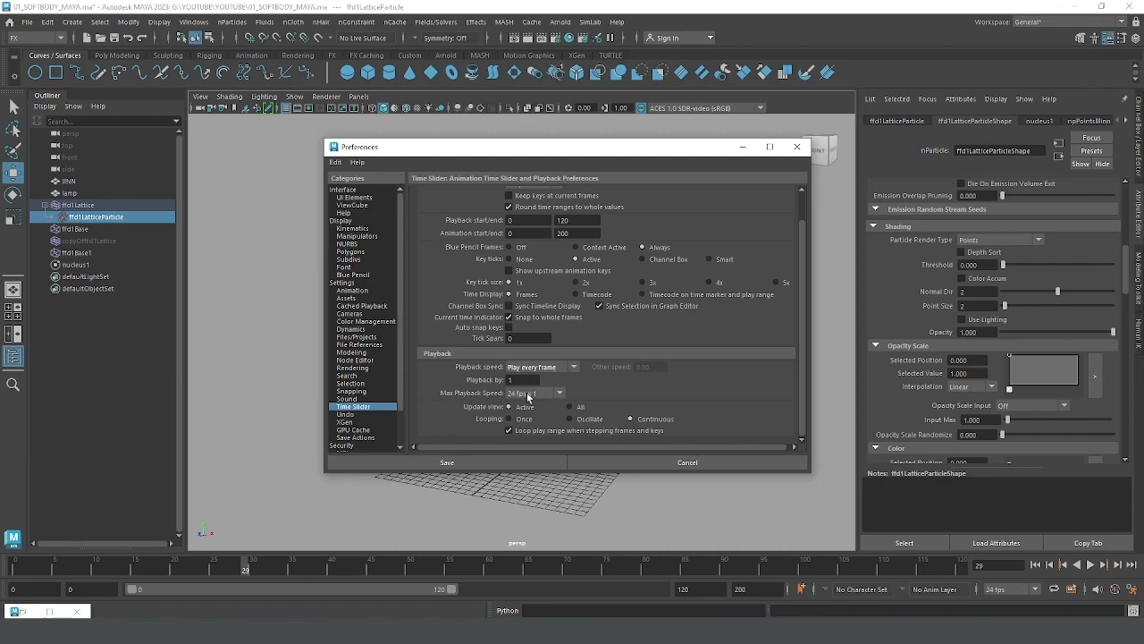
click(481, 462)
mouse_move(654, 330)
alt+mouse_down()
mouse_move(664, 331)
mouse_move(654, 316)
alt+mouse_up()
scroll(663, 332, up, 2)
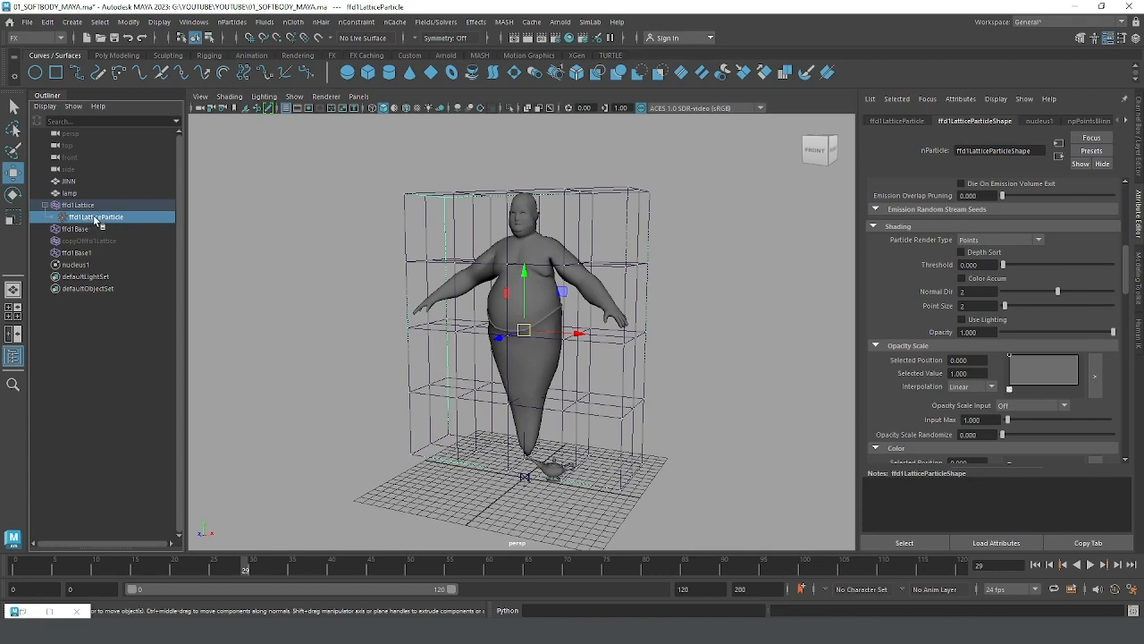
alt+drag(666, 295, 649, 268)
alt+right_drag(649, 267, 656, 278)
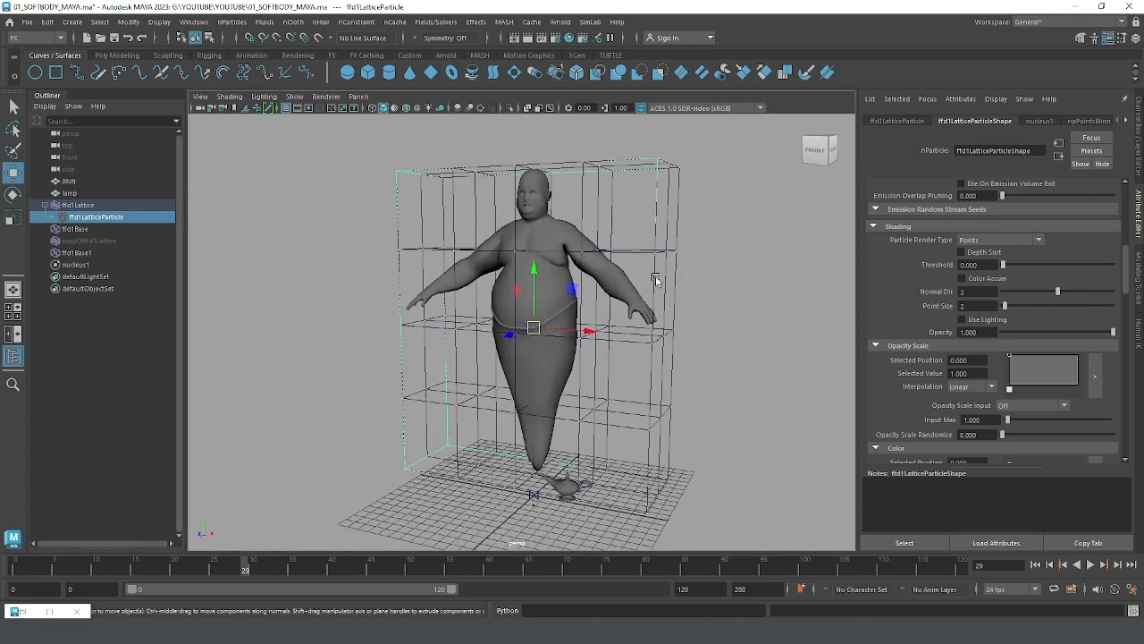
Step: Add a Turbulence field to the ffd1LatticeParticle soft body particles
alt+drag(656, 278, 640, 296)
click(103, 219)
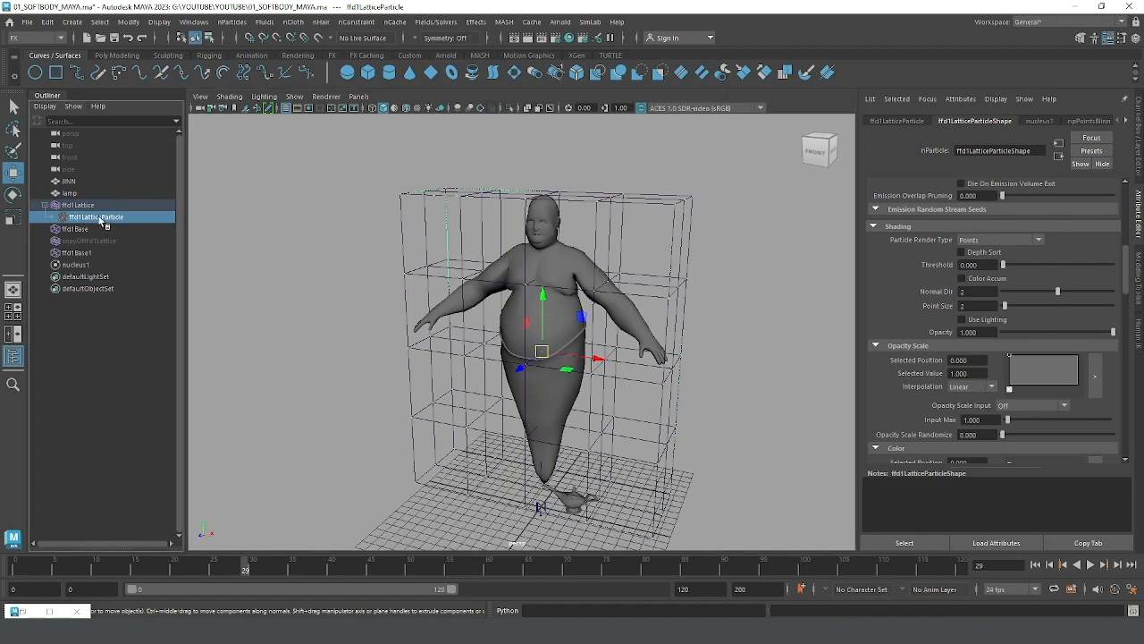
click(445, 22)
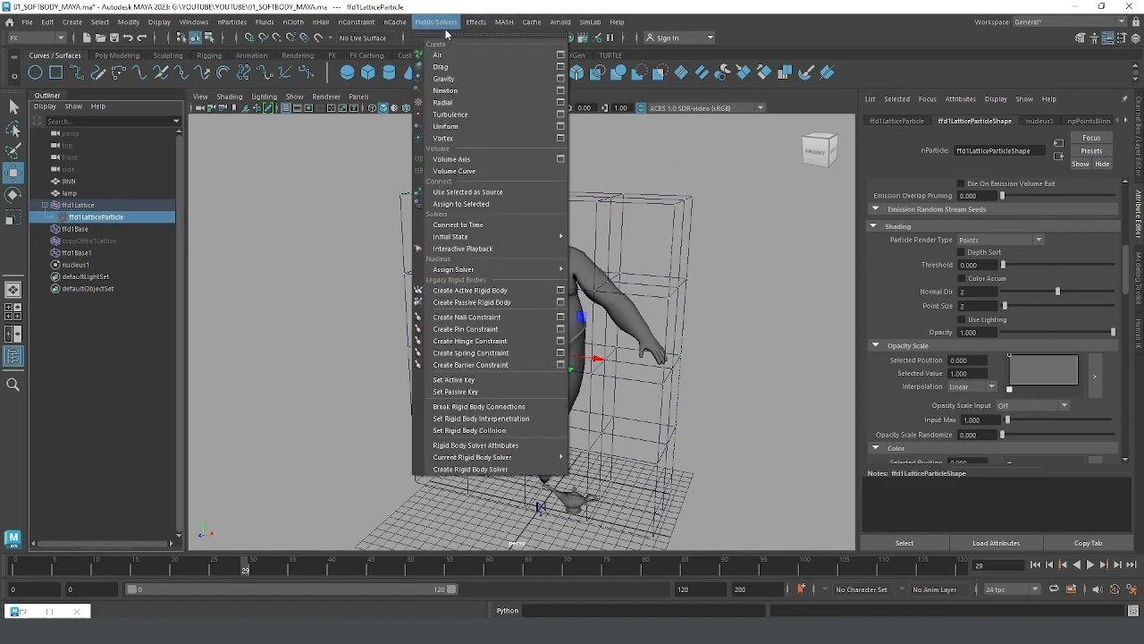
click(458, 117)
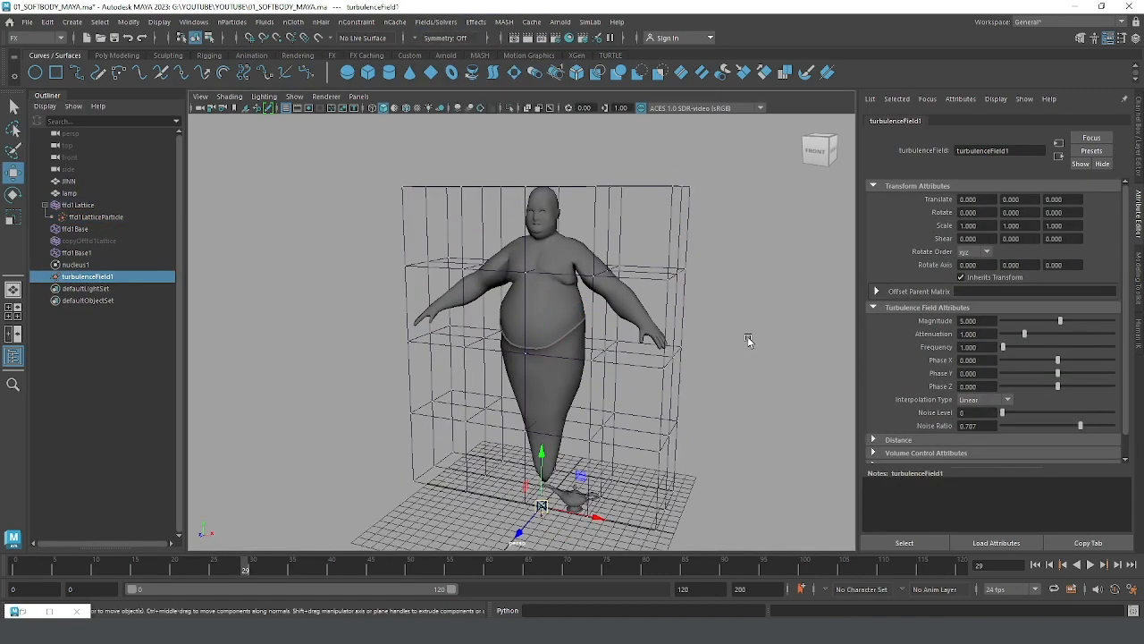
Step: Set the turbulence field's Attenuation to 0 and its Magnitude to 10
click(984, 335)
text(0)
key(Return)
click(979, 324)
text(10)
key(Return)
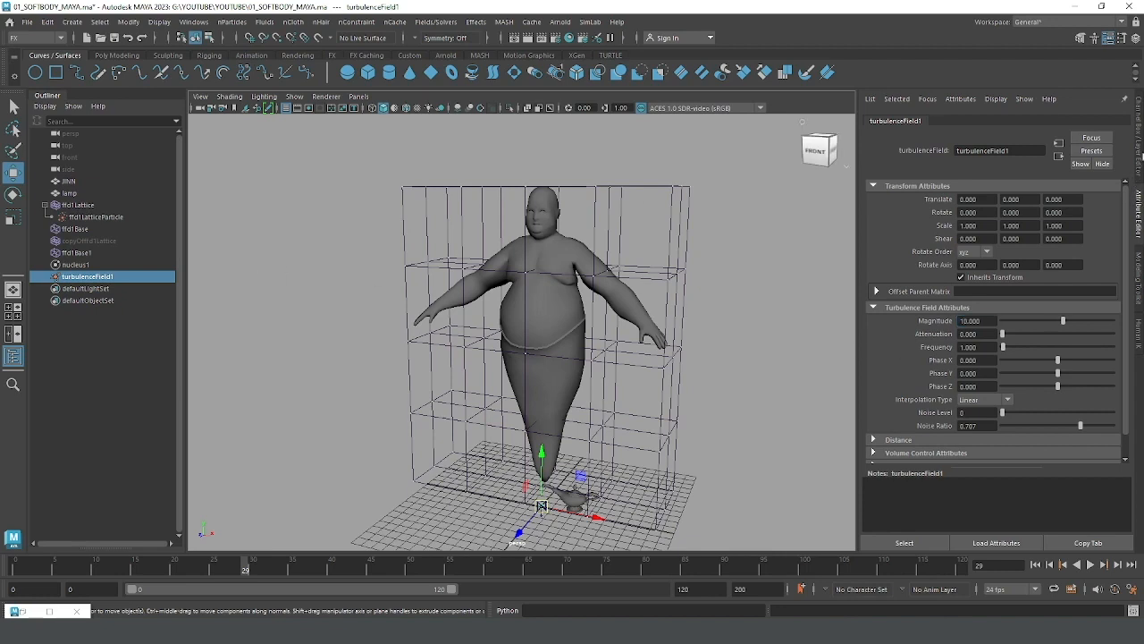
Step: Show the lattice particle's goal channels and play the simulation twice from the start to check the turbulence's effect on the genie
click(96, 217)
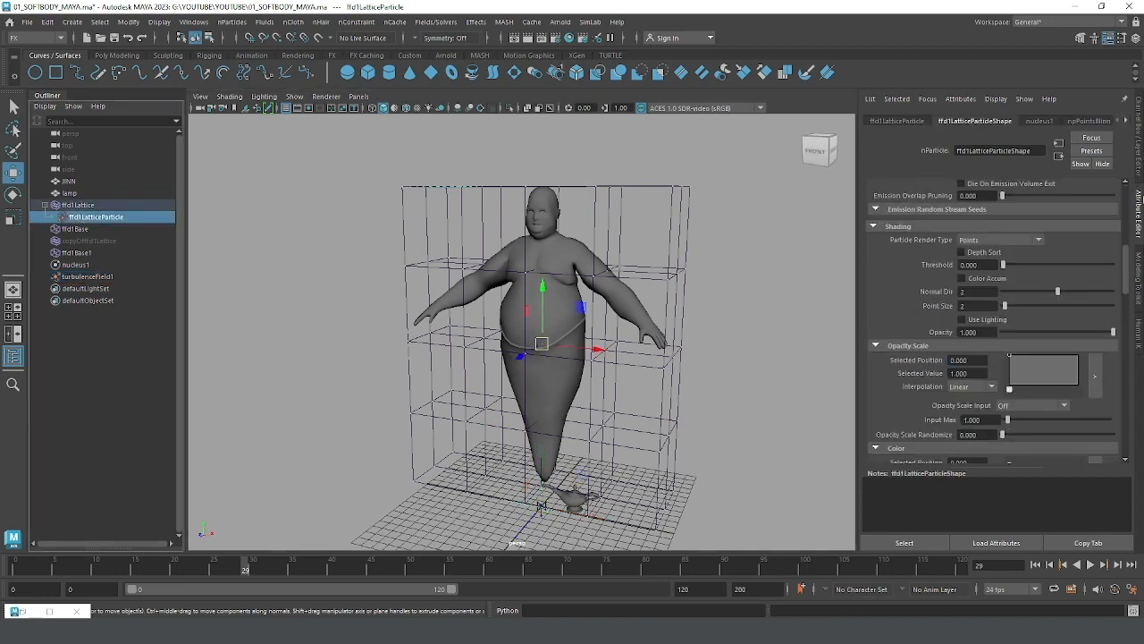
click(1139, 161)
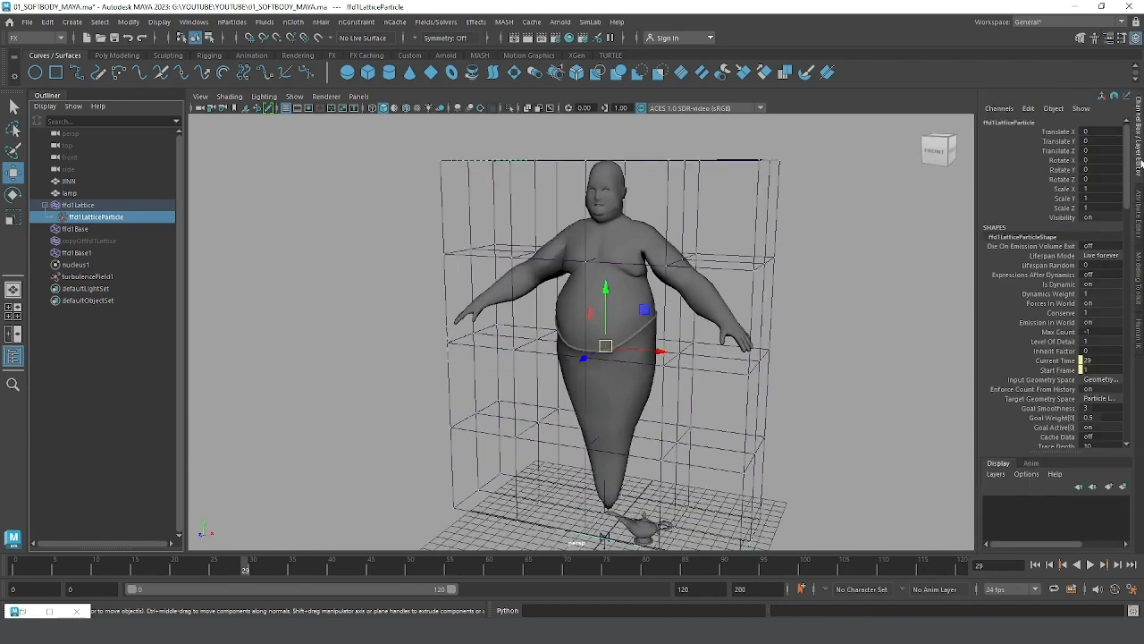
drag(1128, 185, 1128, 216)
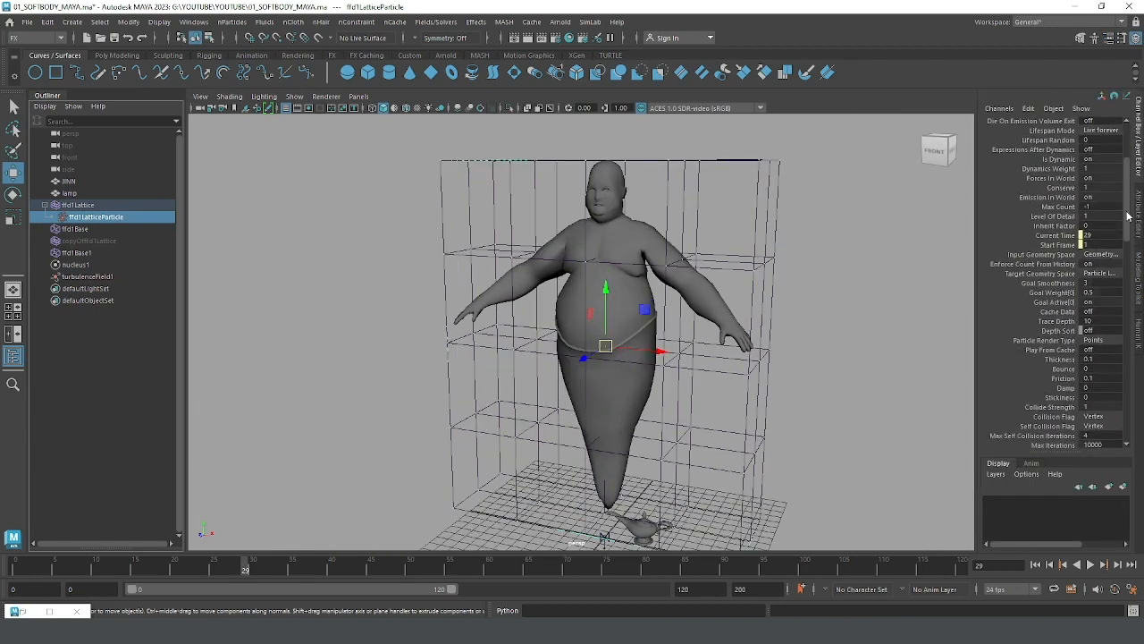
click(1034, 564)
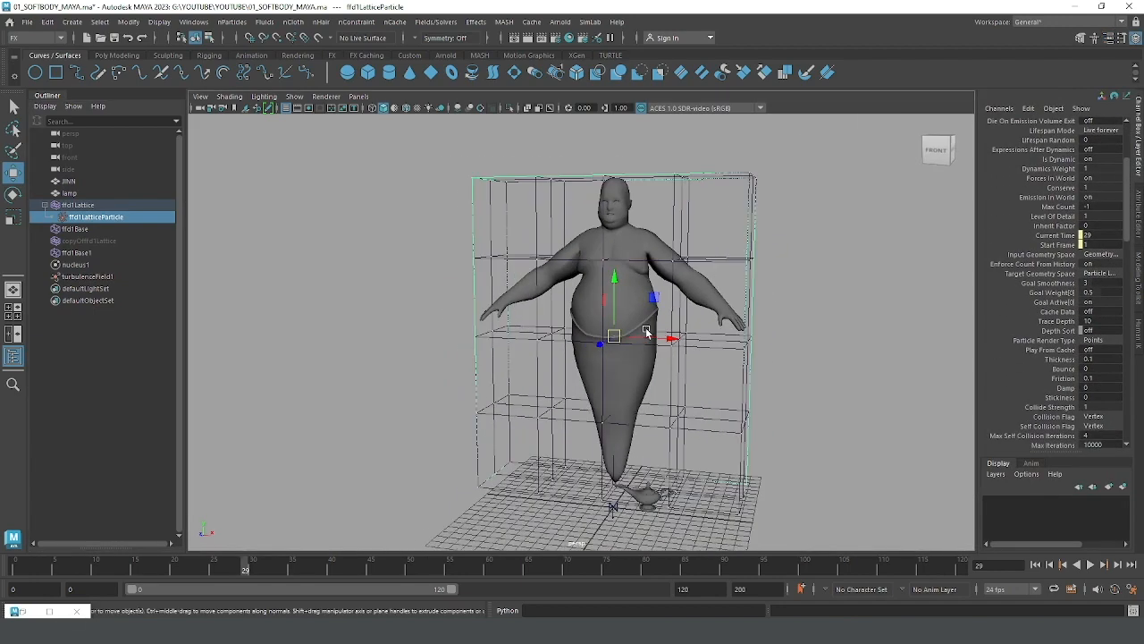
click(1091, 564)
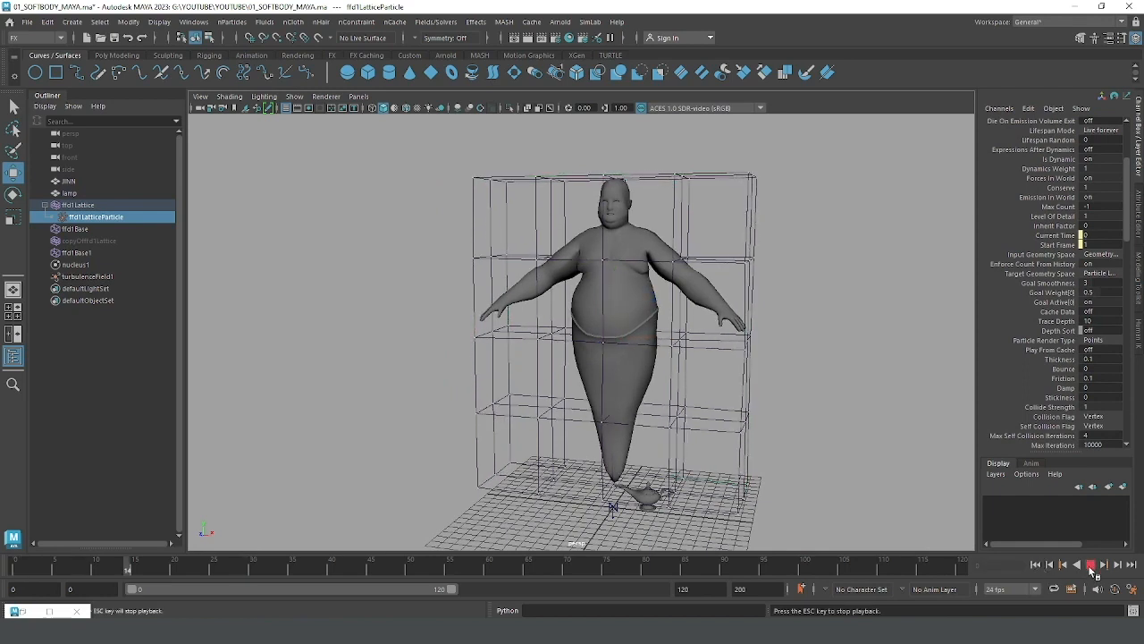
click(1091, 566)
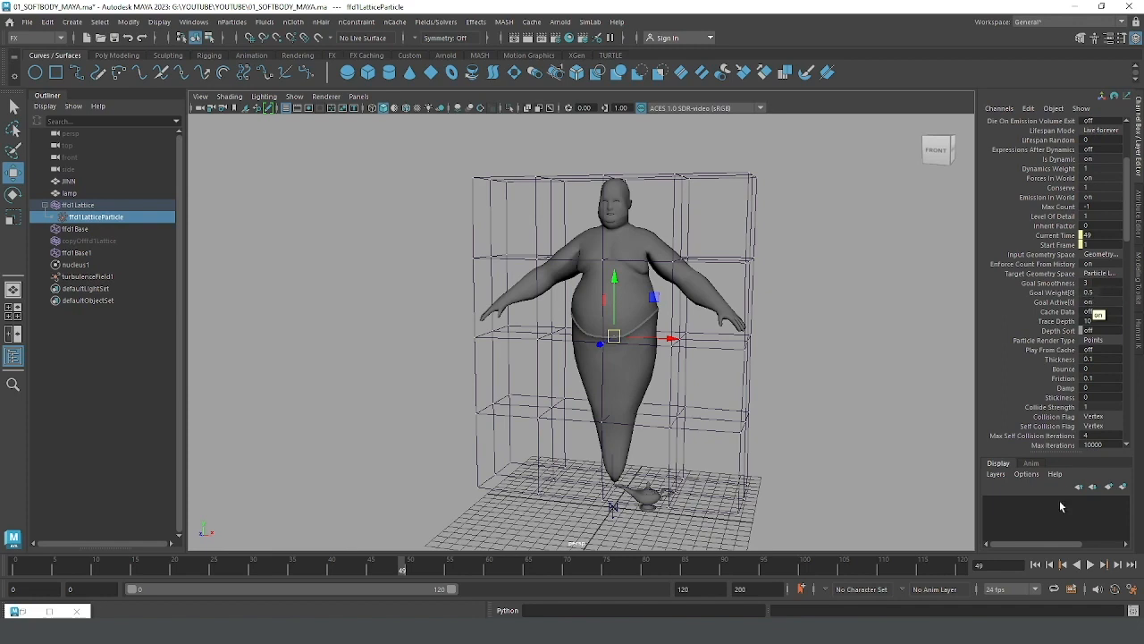
click(1035, 564)
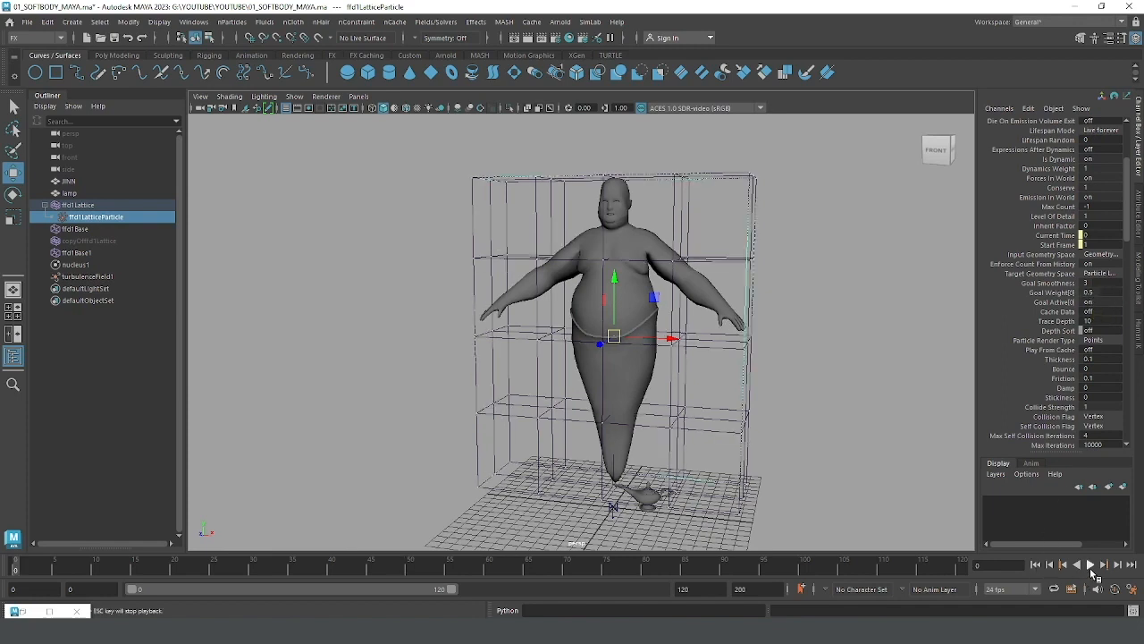
click(1091, 565)
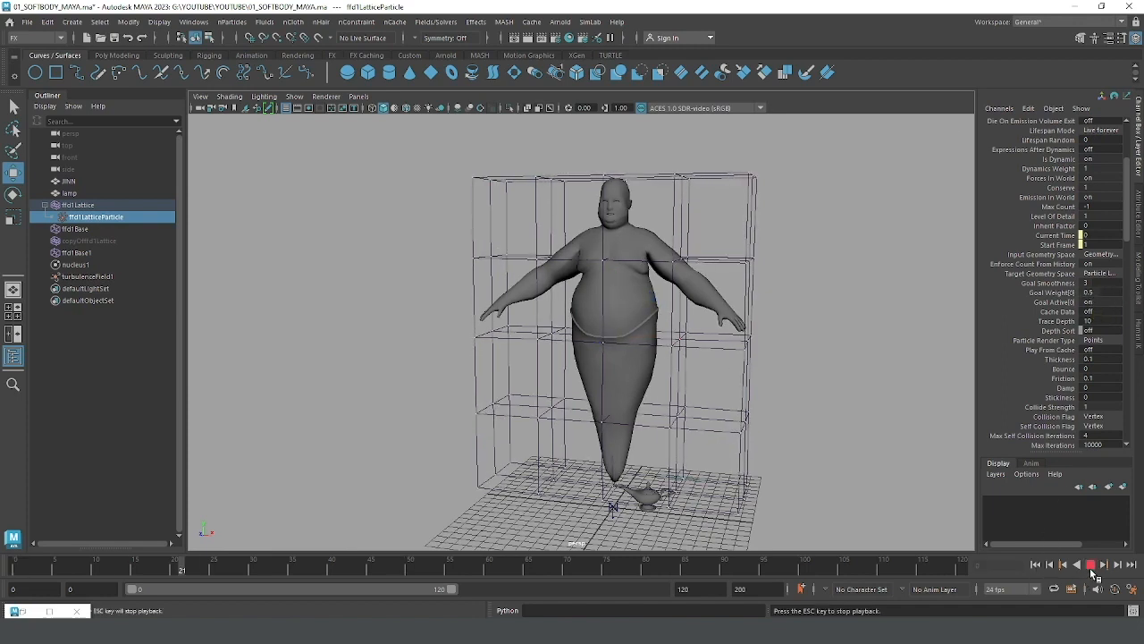
click(1090, 565)
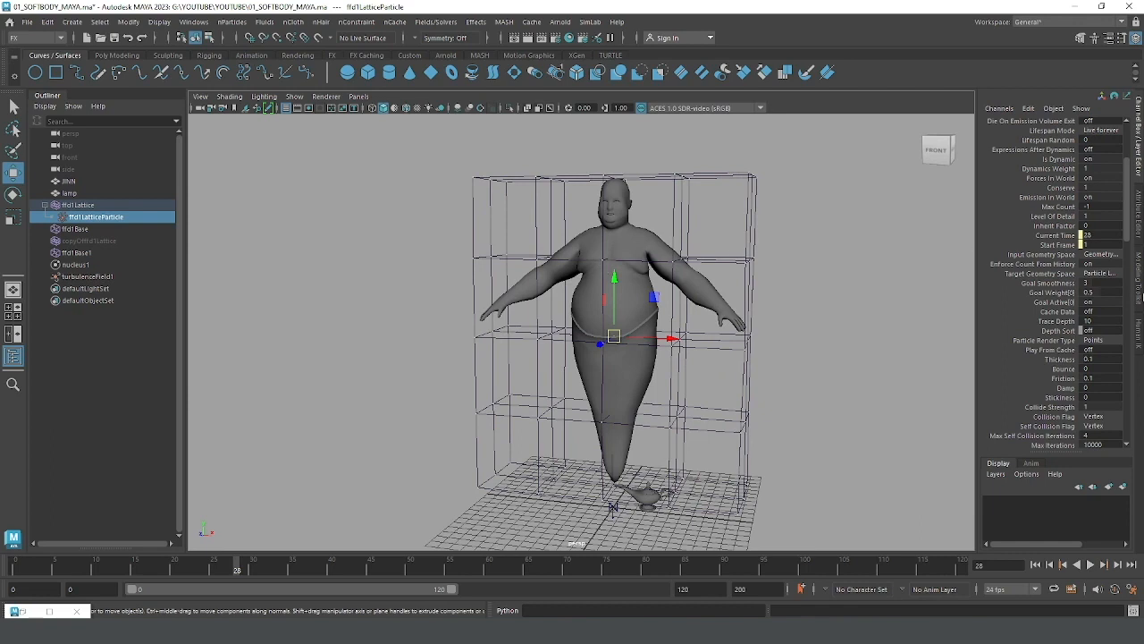
Step: Set Goal Weight[0] of ffd1LatticeParticleShape to 0.2 and replay the simulation from the start, stopping at frame 73
double_click(1095, 293)
key(Return)
click(1034, 565)
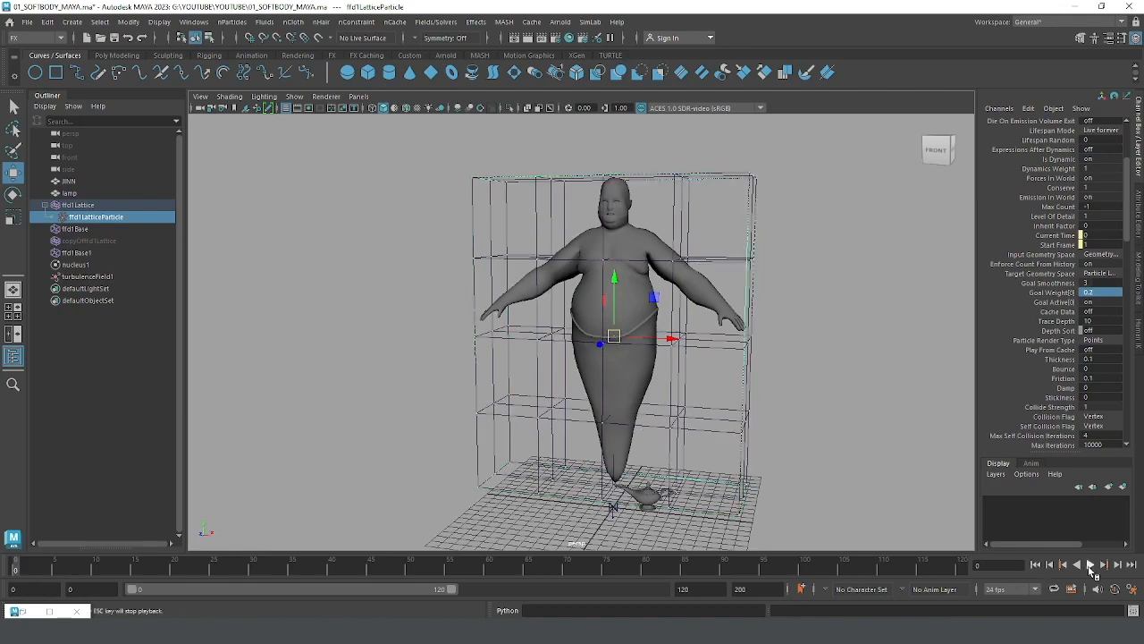
click(1091, 565)
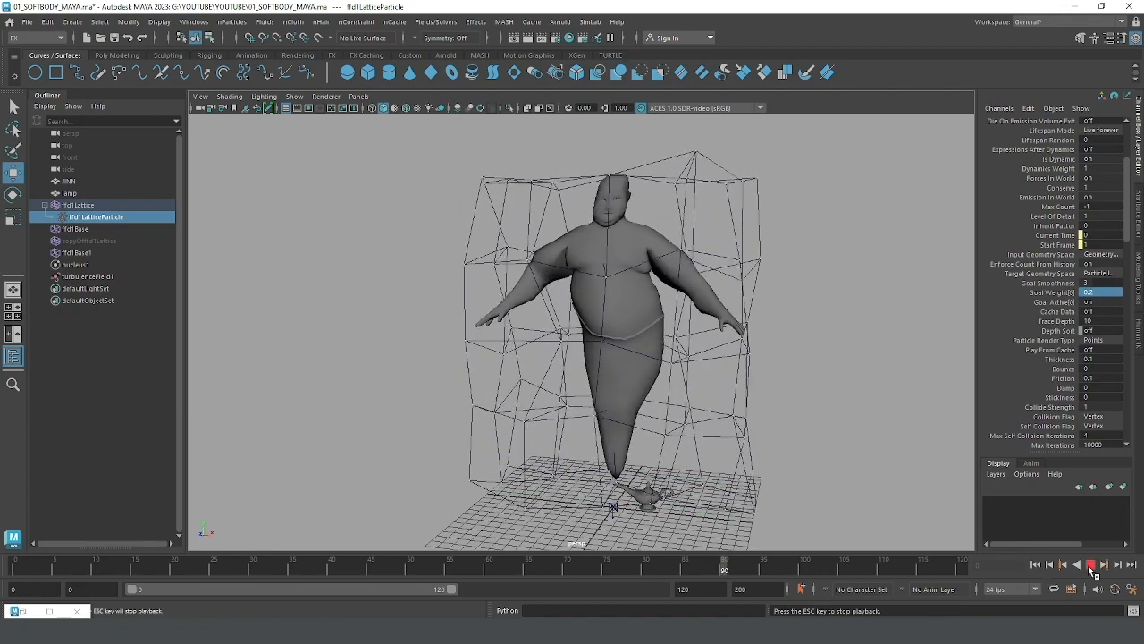
click(1092, 566)
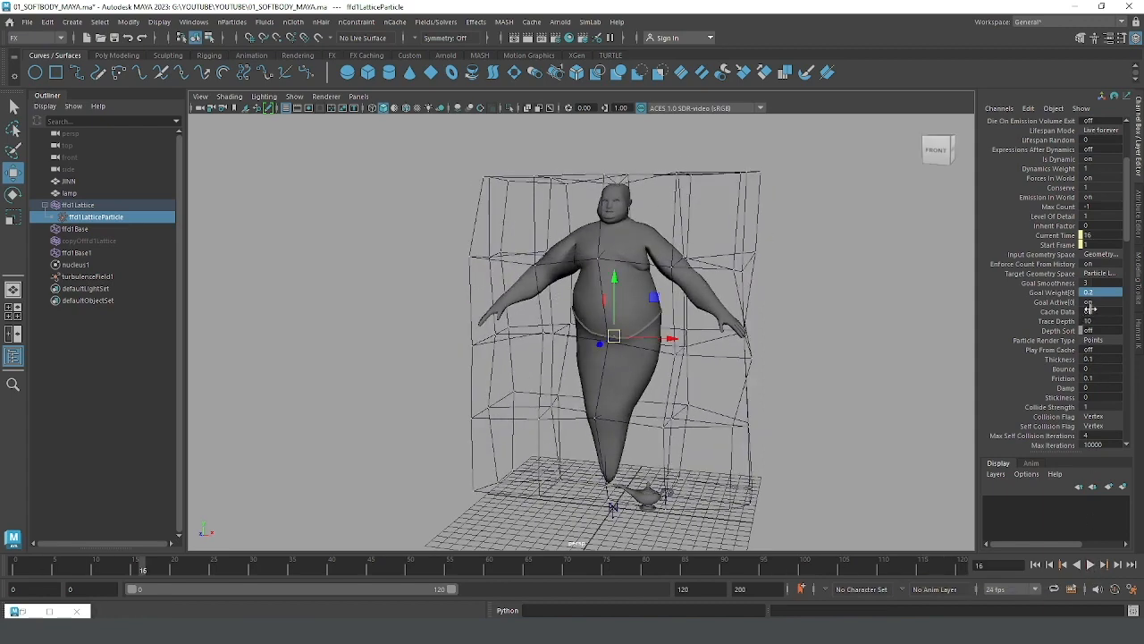
click(1092, 573)
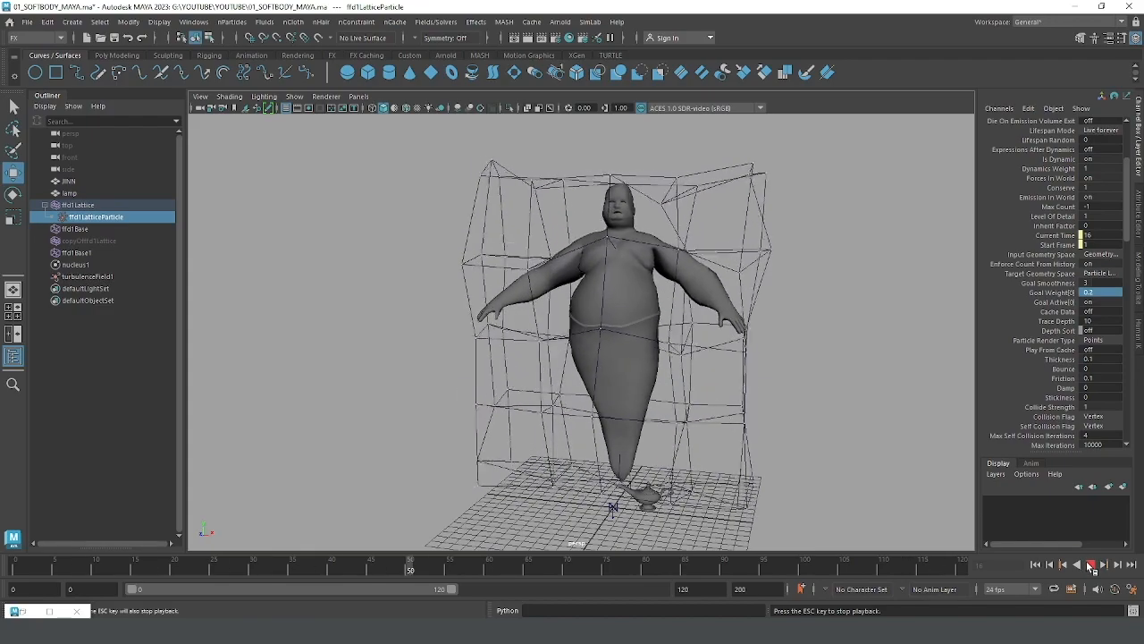
click(1090, 564)
Step: Create an Omni nParticle emitter with a rate of 50 and speed of 1 on the nucleus1 solver
alt+drag(624, 380, 673, 341)
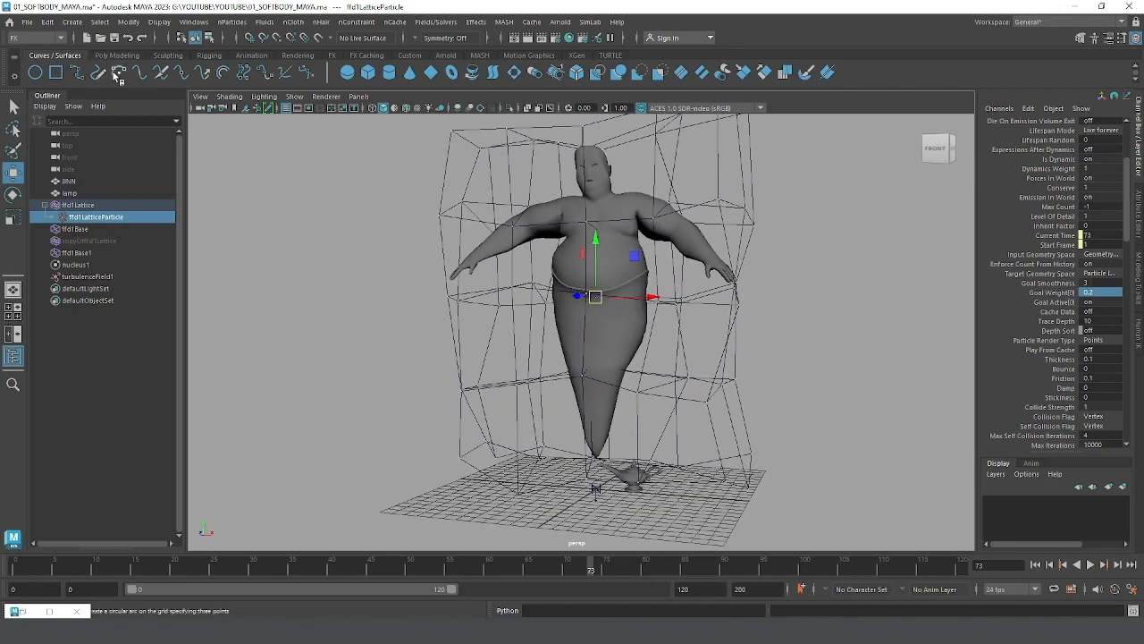
scroll(696, 500, up, 3)
alt+drag(657, 519, 634, 420)
scroll(634, 420, up, 3)
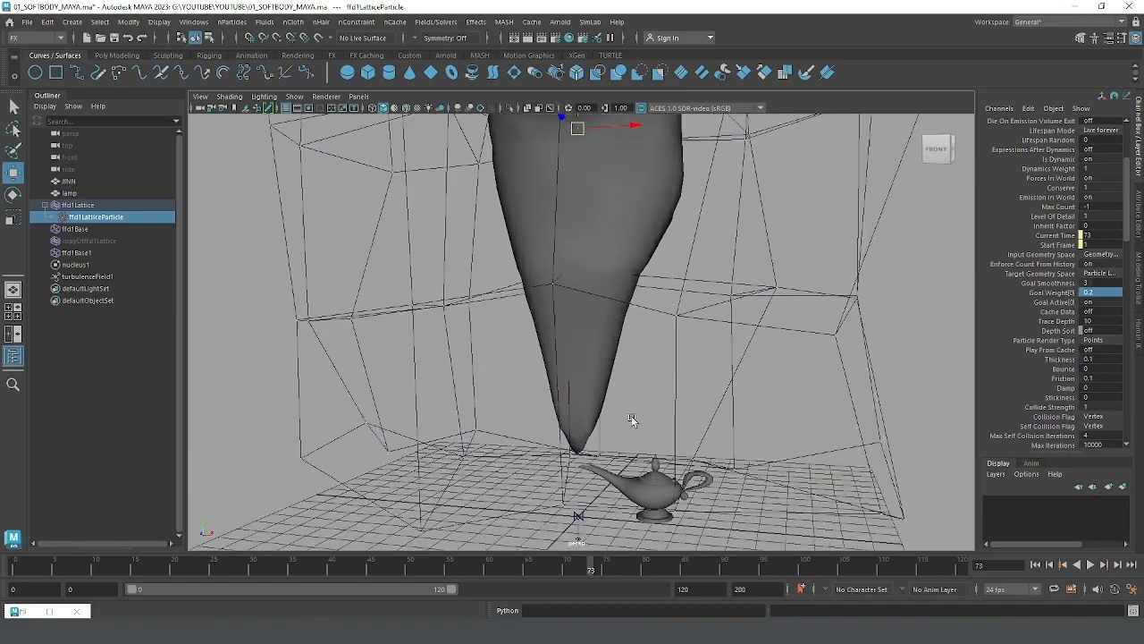
alt+middle_drag(634, 419, 643, 354)
scroll(642, 354, up, 3)
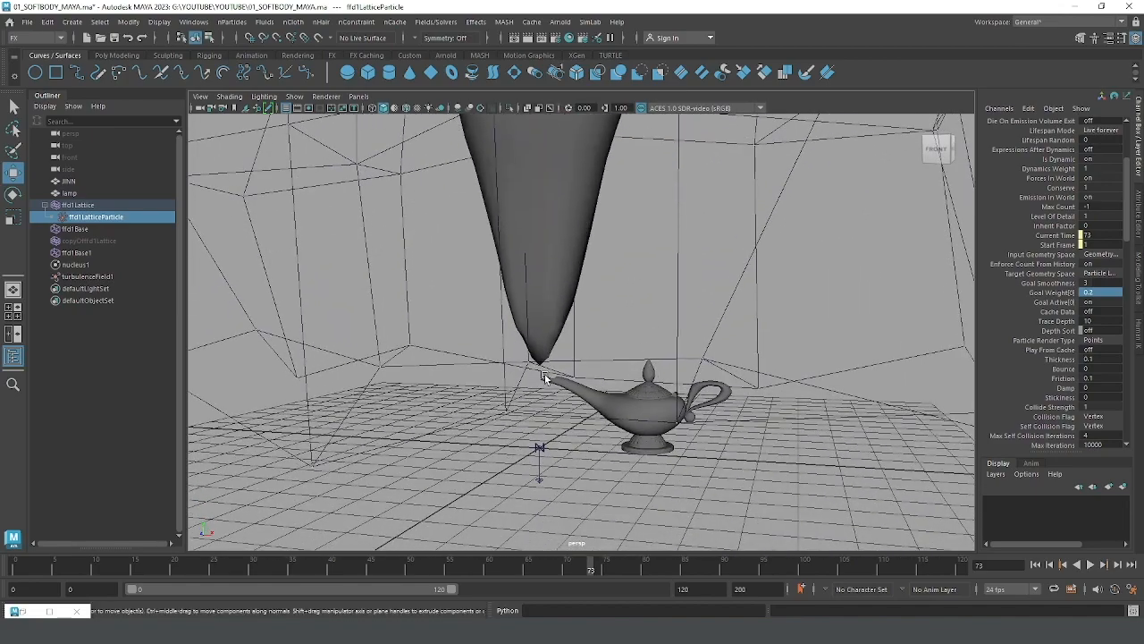
alt+drag(543, 377, 552, 399)
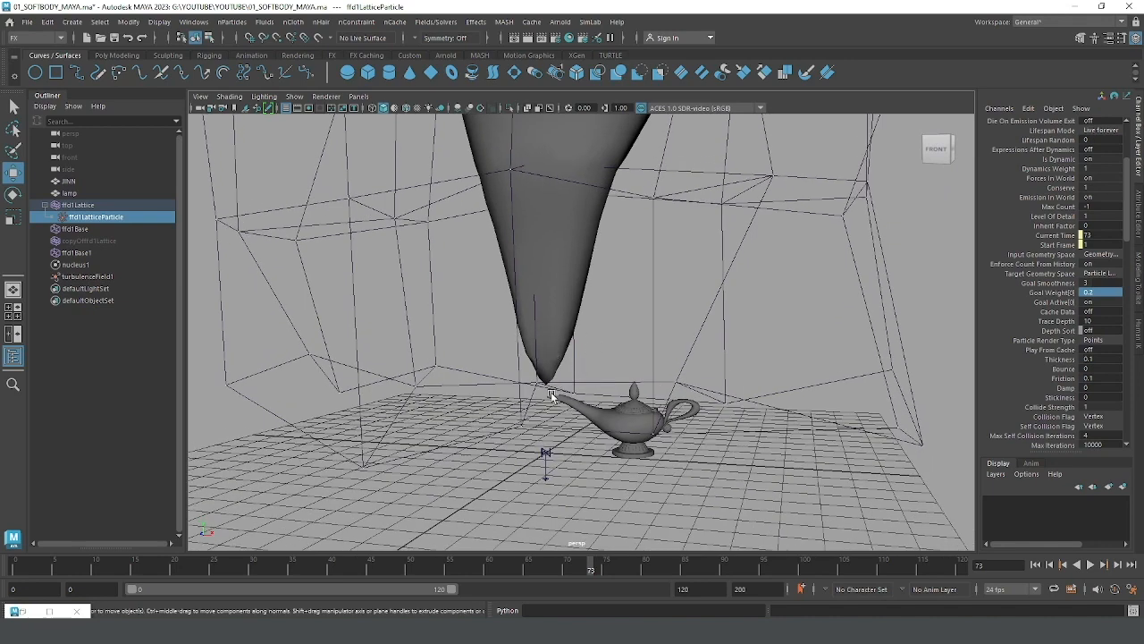
click(231, 21)
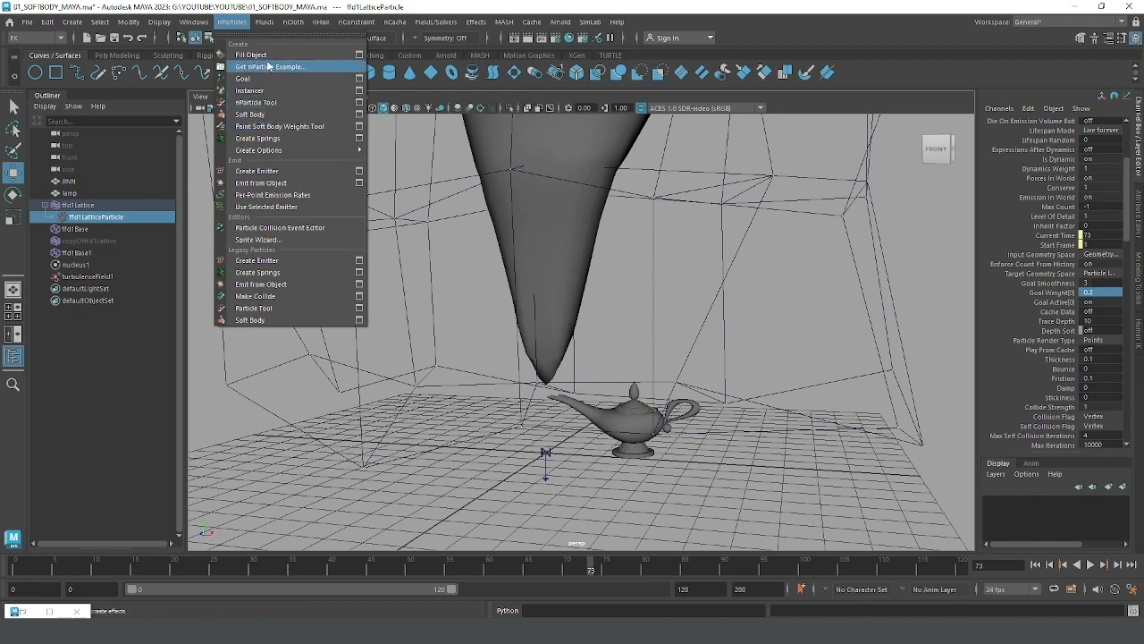
mouse_move(277, 151)
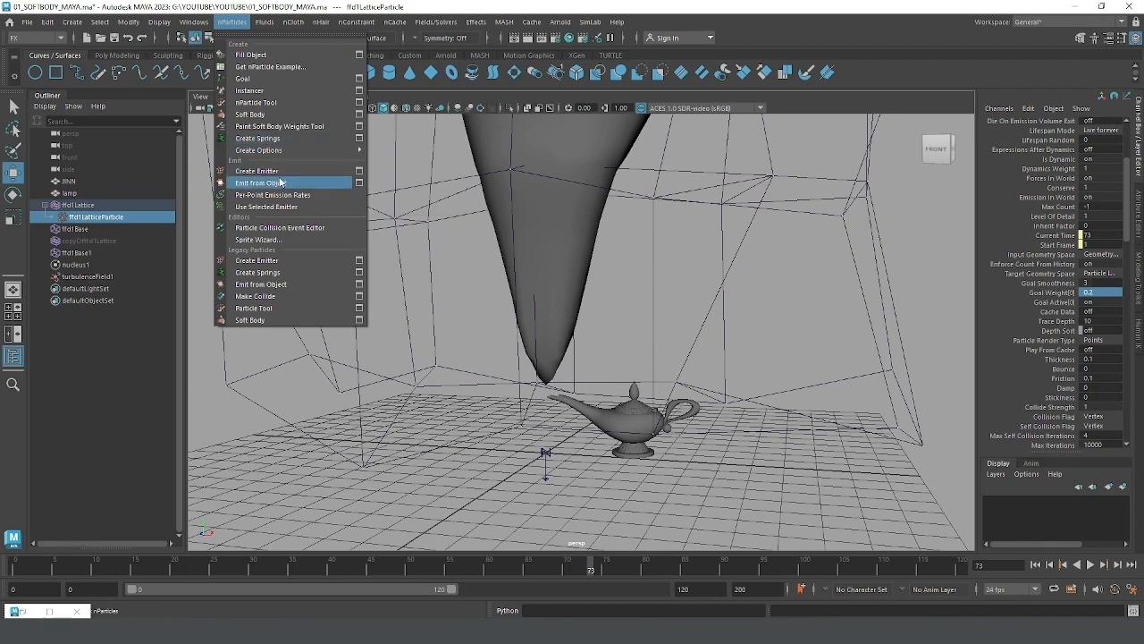
click(359, 173)
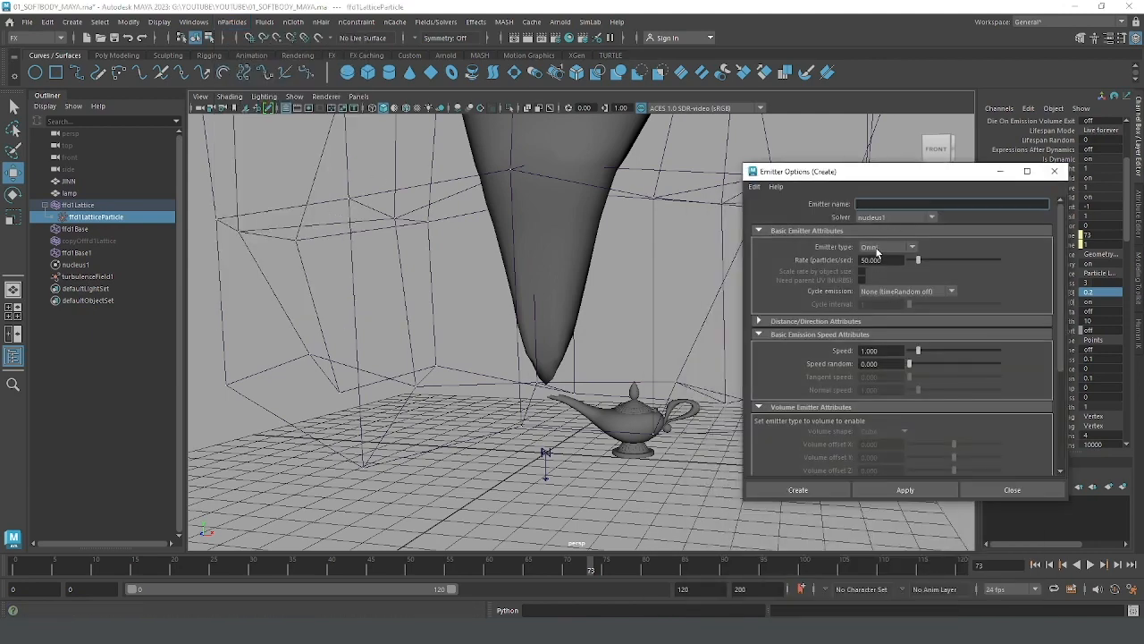
click(798, 490)
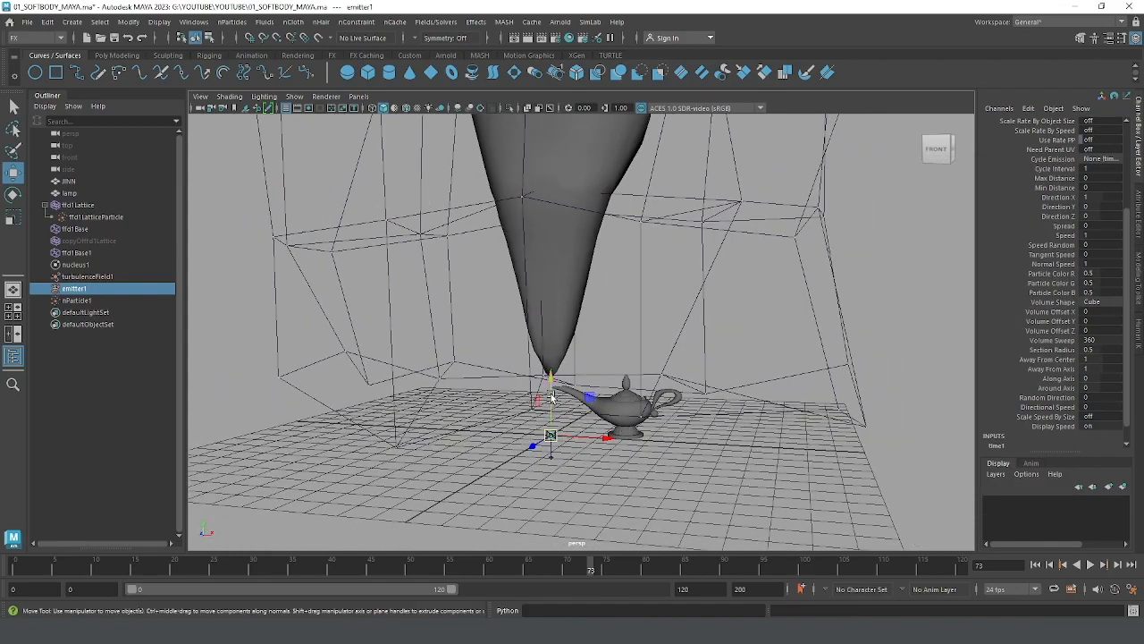
Step: Move the new emitter up and over to the tip of the lamp's spout, just below the genie's tail
drag(552, 398, 491, 428)
scroll(649, 409, up, 3)
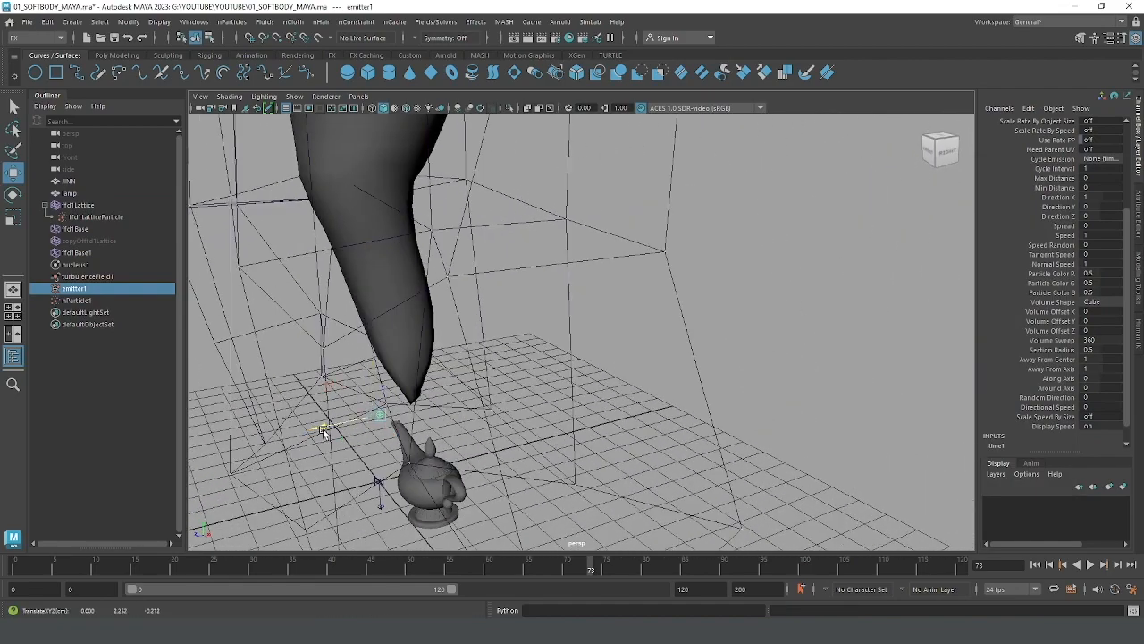
drag(322, 431, 464, 402)
alt+middle_drag(465, 402, 525, 447)
alt+drag(523, 380, 522, 414)
drag(601, 340, 601, 346)
alt+drag(605, 400, 555, 379)
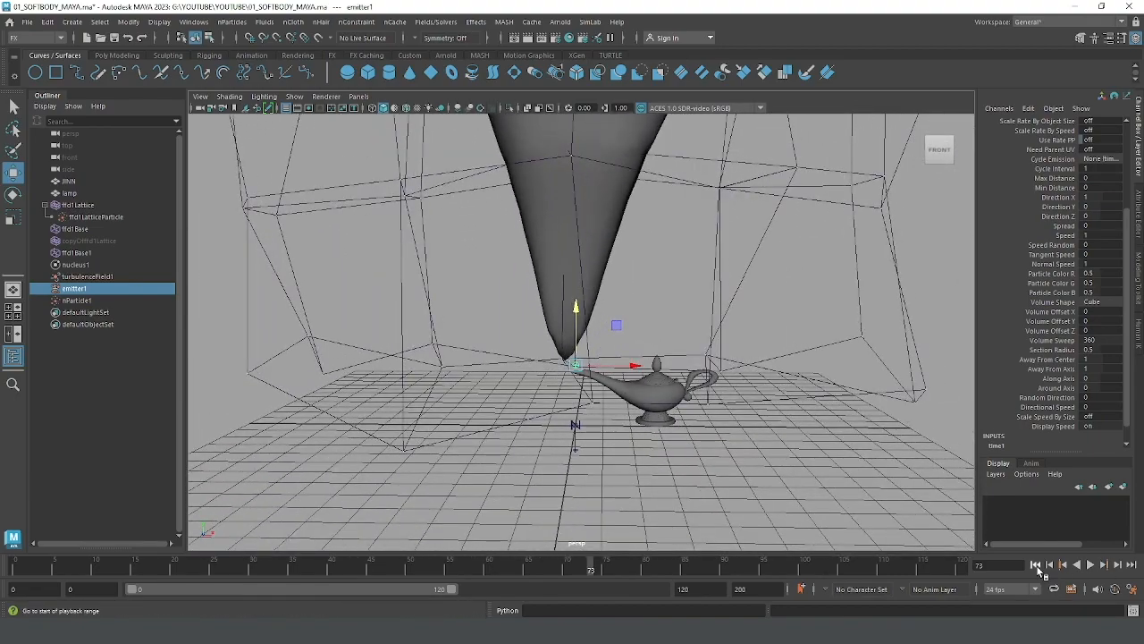
Step: Play the simulation from the start to frame 37 and inspect how the emitted particles move from the lamp's spout
click(1036, 565)
click(1092, 565)
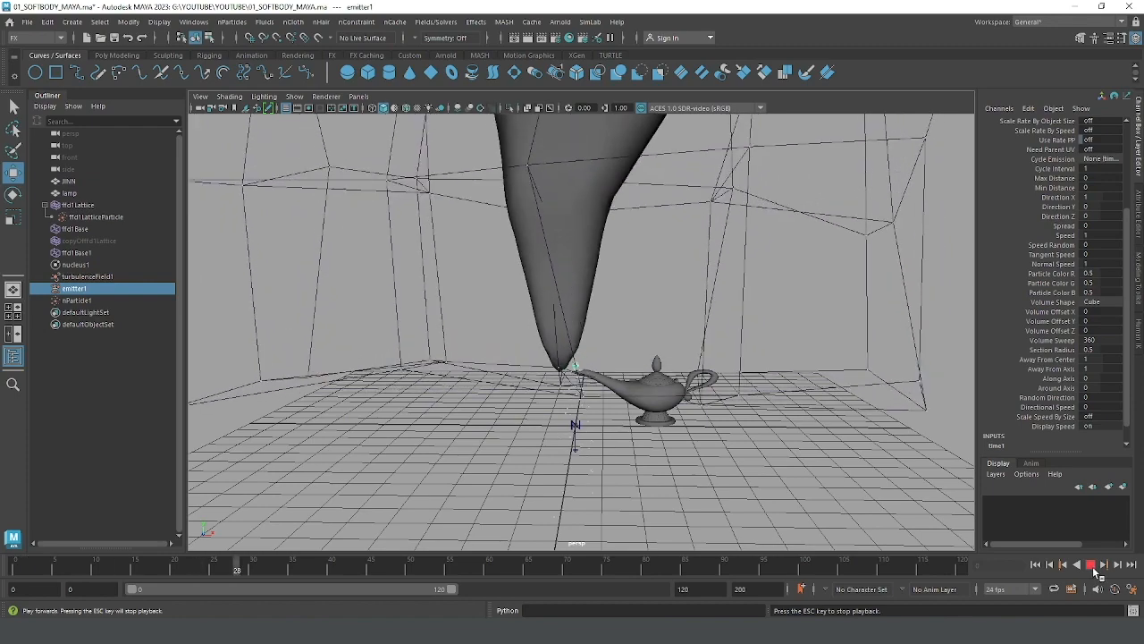
click(1092, 566)
alt+middle_drag(648, 466, 681, 389)
scroll(697, 391, up, 3)
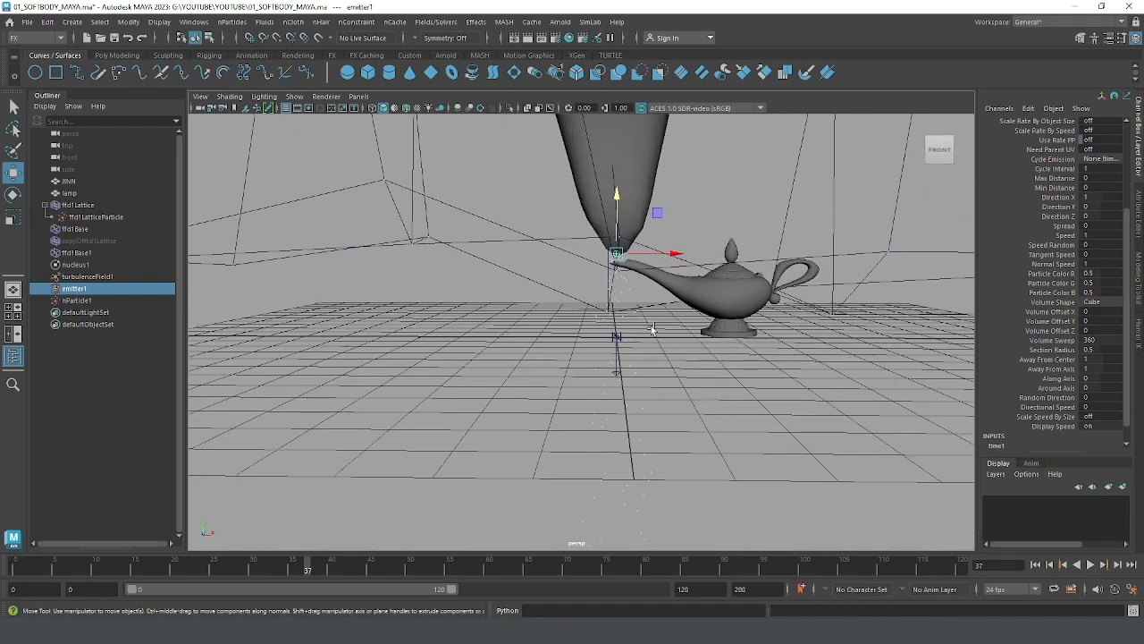
Step: Open the attributes of the emitted nParticles and set the nucleus1 solver's Gravity to 0
click(611, 320)
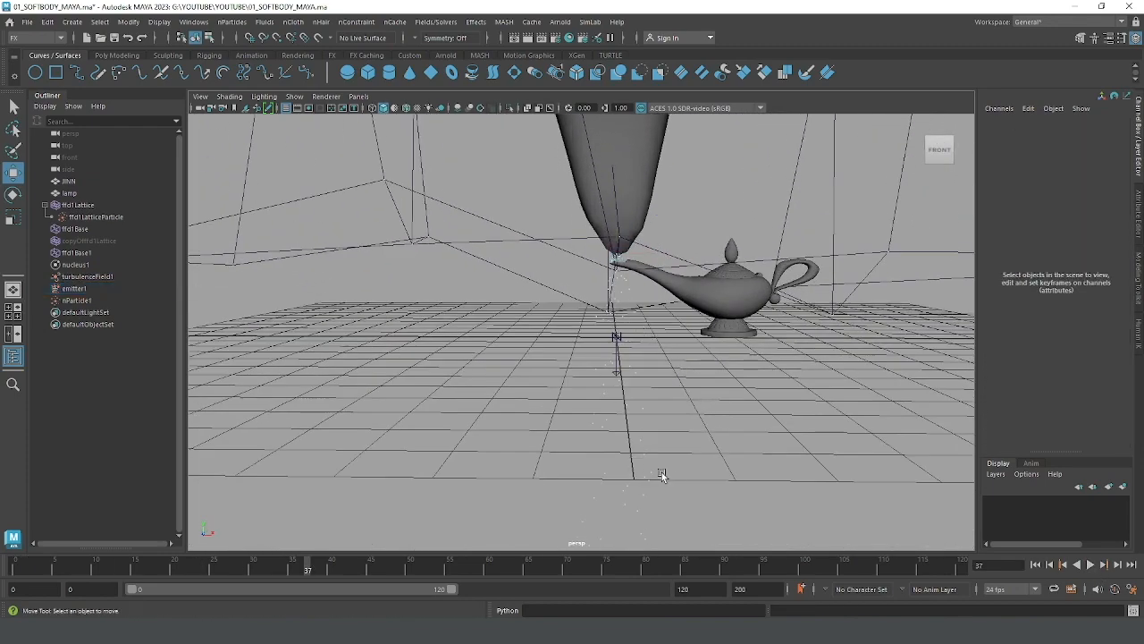
click(623, 450)
key(ctrl+a)
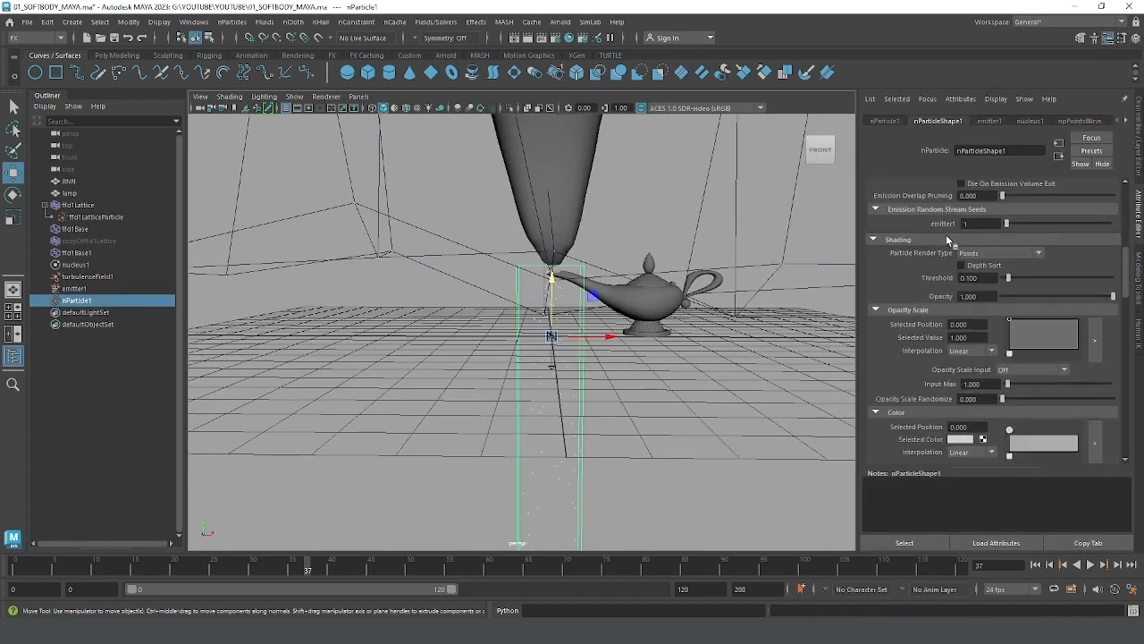
click(1028, 122)
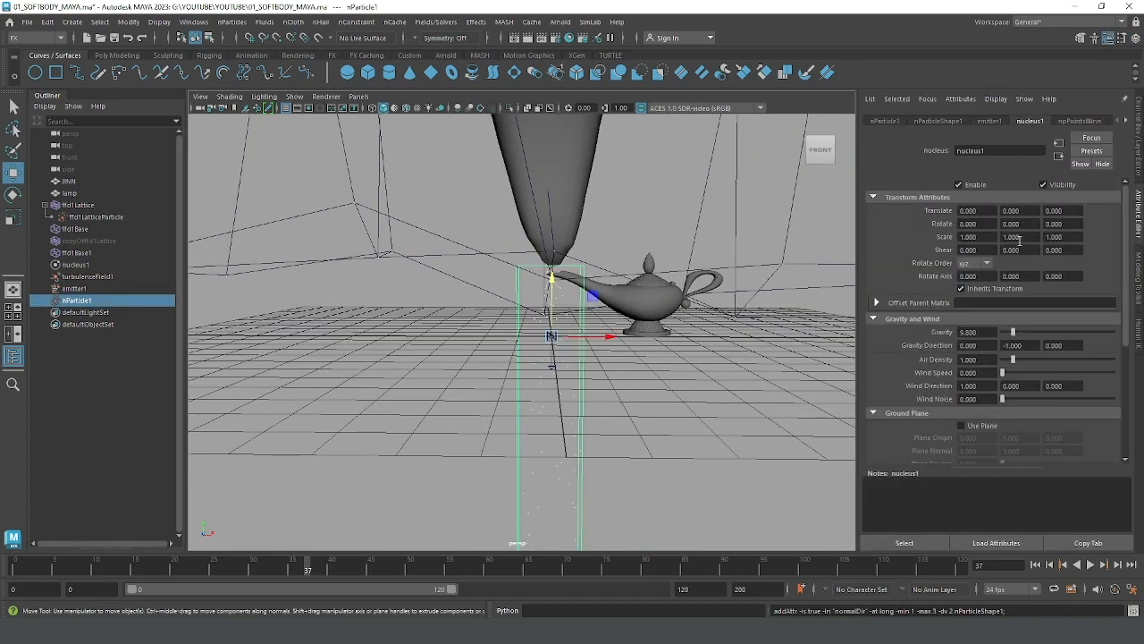
click(989, 334)
text(0)
key(Return)
Step: Replay the simulation from the start, stop it at frame 86, and inspect the emitted particles around the lamp's spout
alt+right_drag(713, 373, 631, 363)
alt+drag(631, 363, 581, 379)
click(1035, 565)
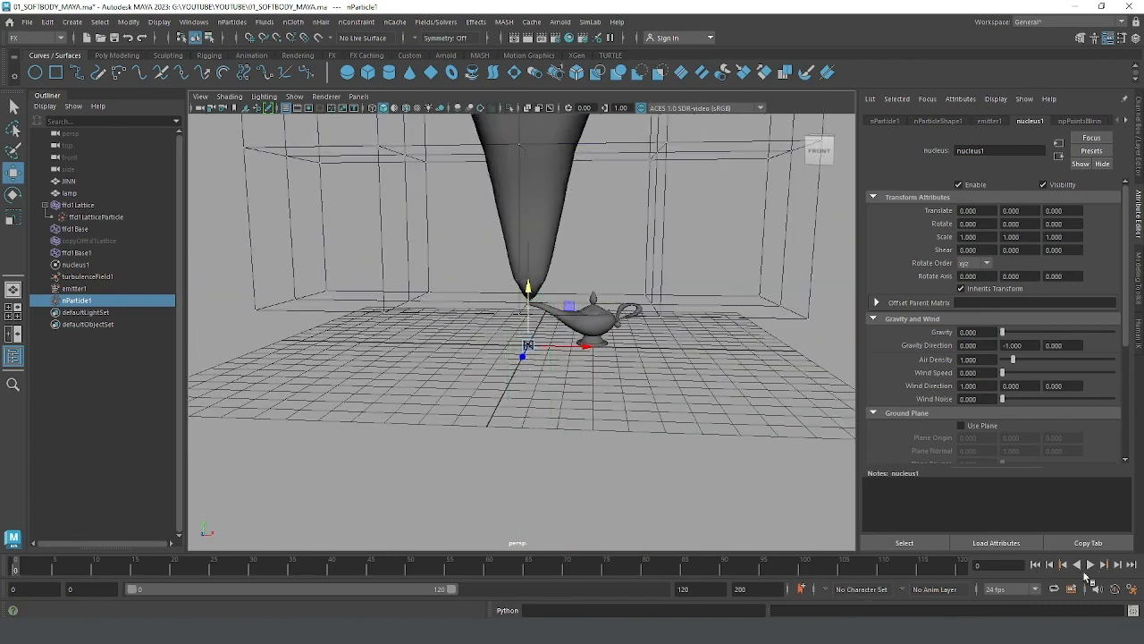
click(1090, 564)
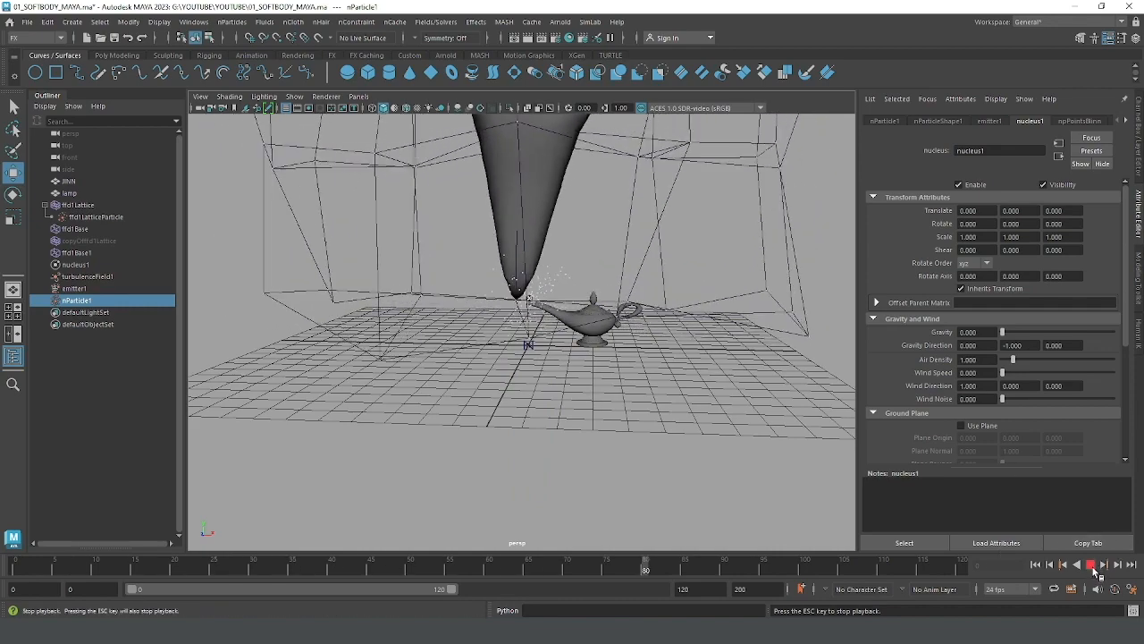
click(1093, 569)
alt+middle_drag(404, 332, 431, 368)
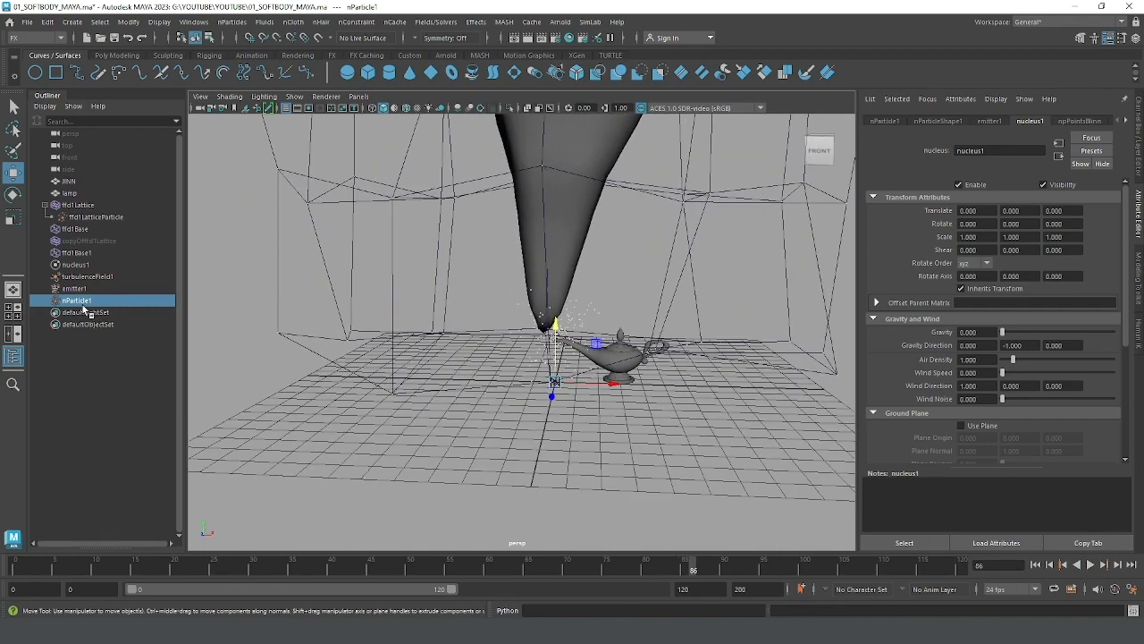
alt+middle_drag(615, 356, 618, 382)
mouse_move(610, 365)
alt+mouse_down()
mouse_move(596, 351)
mouse_move(605, 406)
mouse_move(590, 402)
mouse_move(628, 376)
alt+mouse_up()
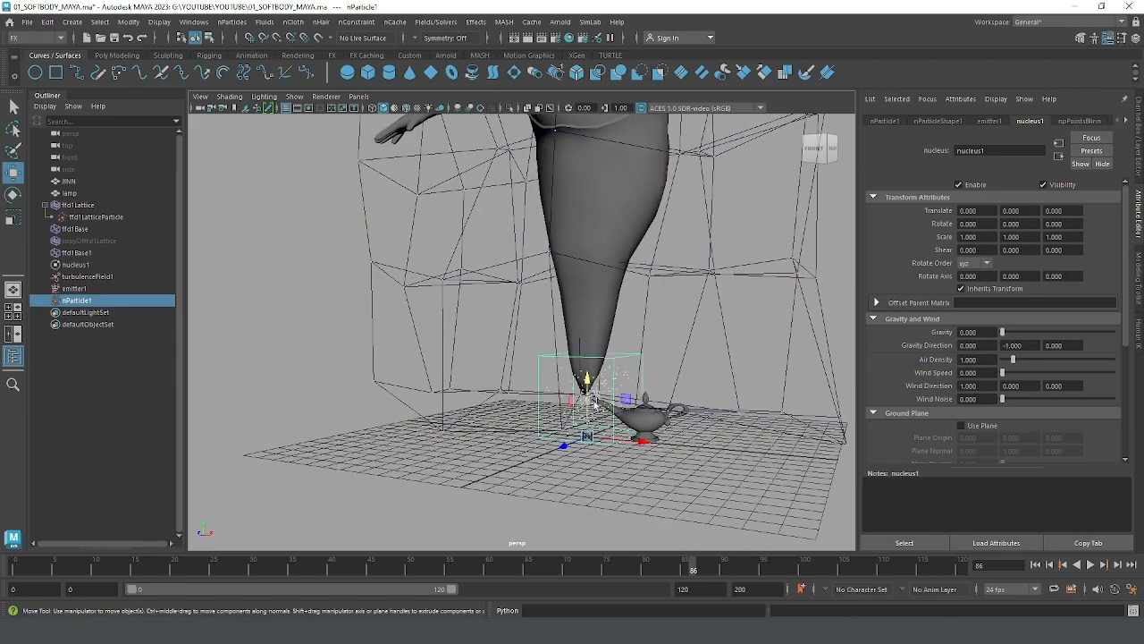
Step: Delete the nParticle1 object emitted at the lamp's spout, keeping emitter1 in the scene
key(f)
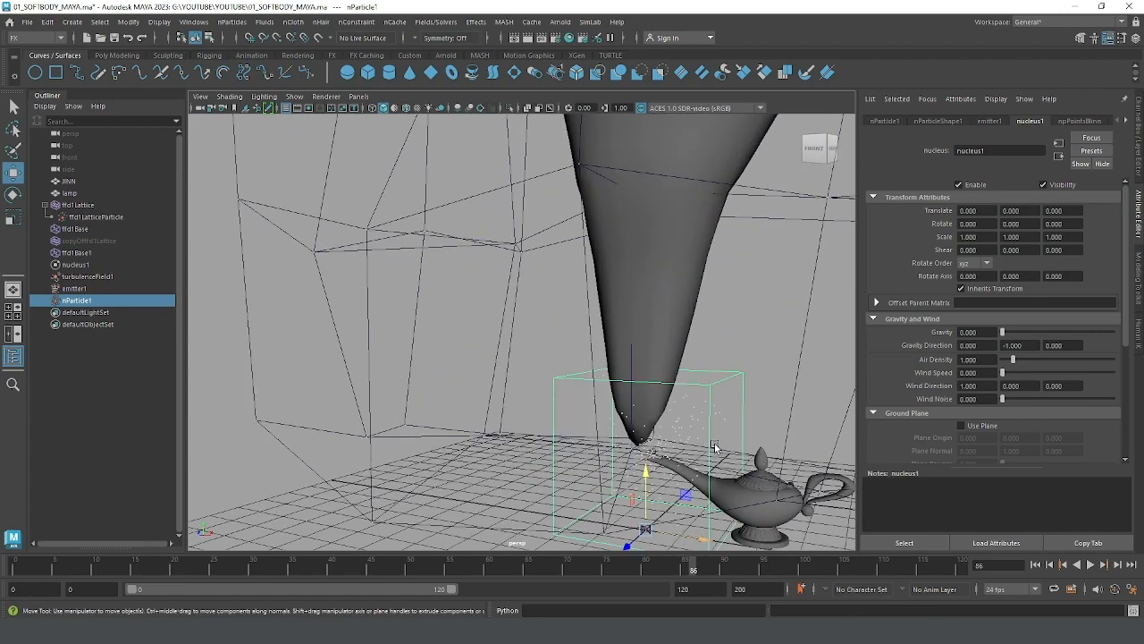
click(77, 290)
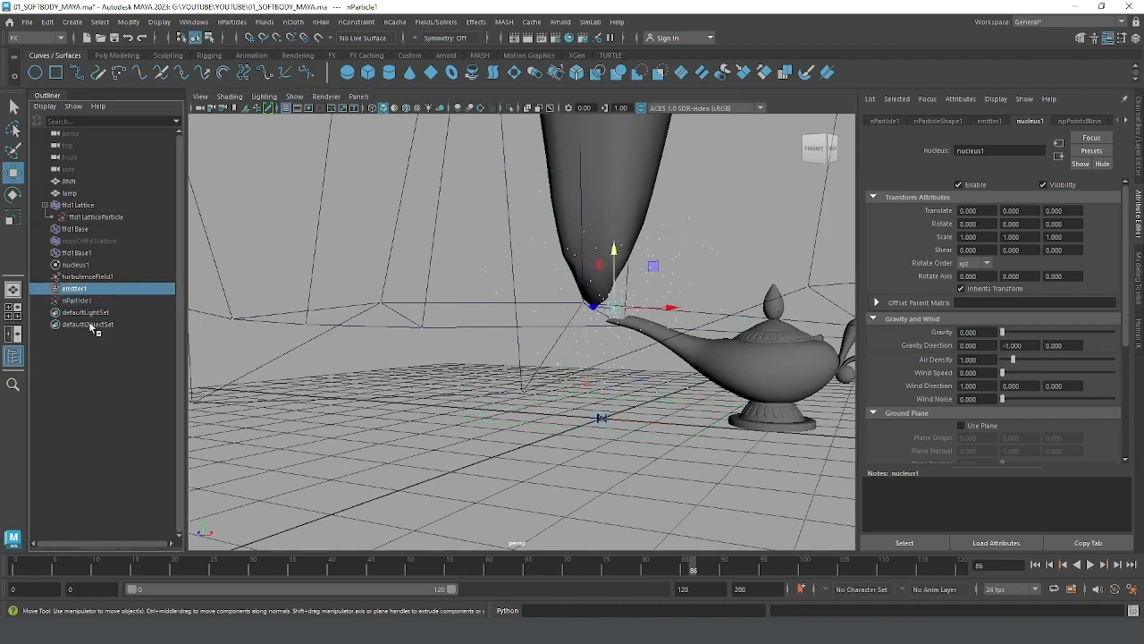
click(687, 268)
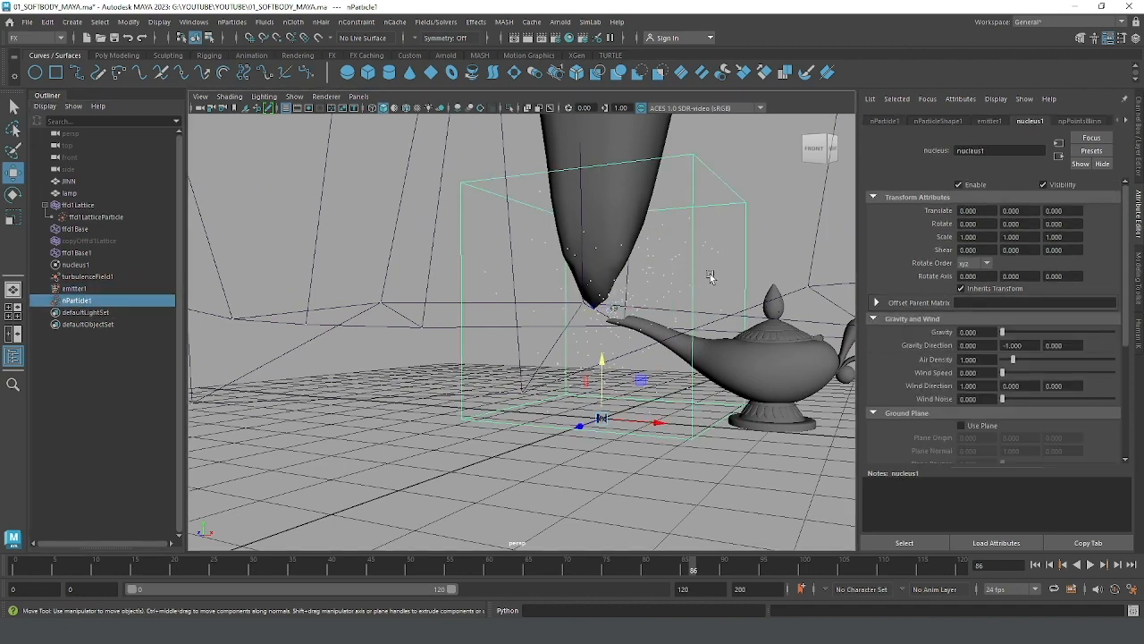
click(715, 231)
click(684, 267)
click(740, 259)
alt+drag(740, 260, 597, 324)
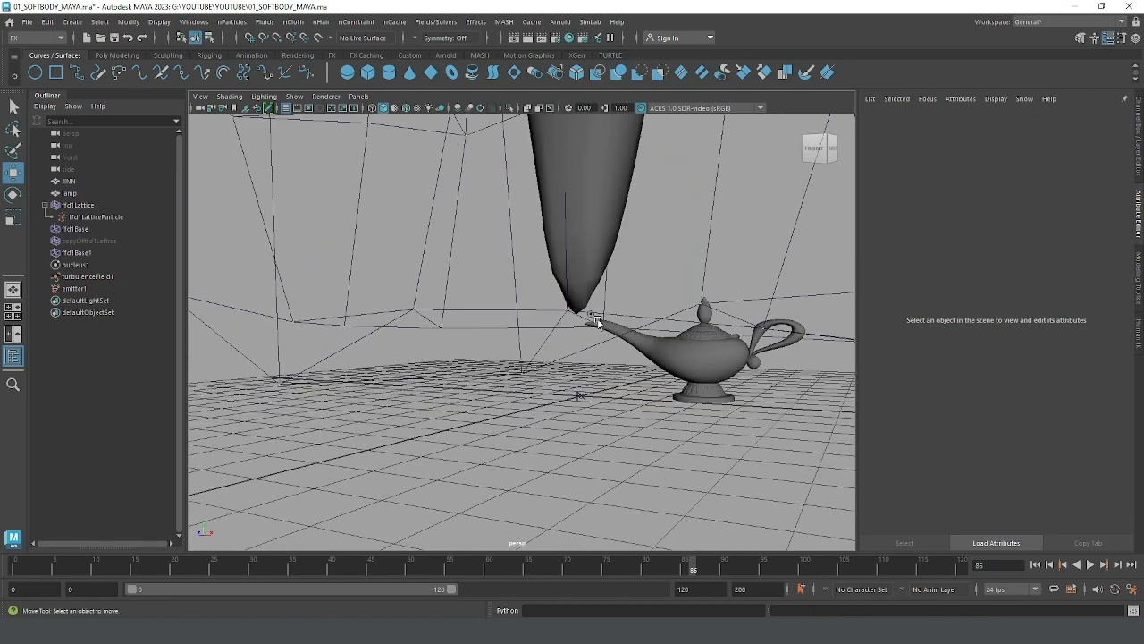
Step: Select the genie's lattice, replay the simulation from the start and stop it at frame 29
click(593, 317)
scroll(597, 312, down, 5)
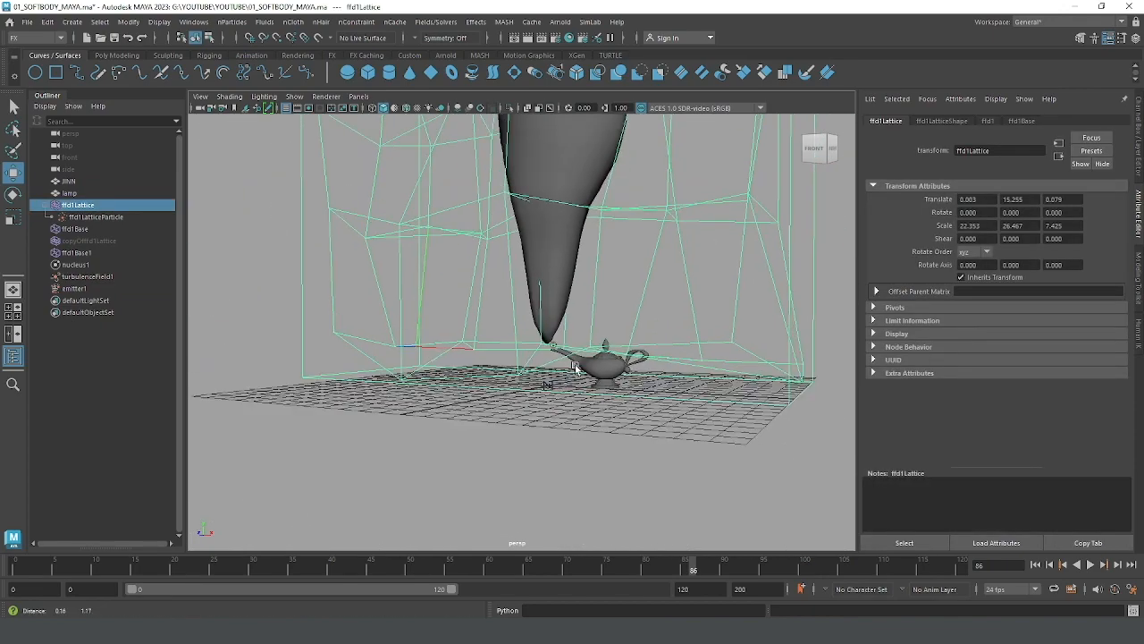
alt+drag(599, 309, 615, 347)
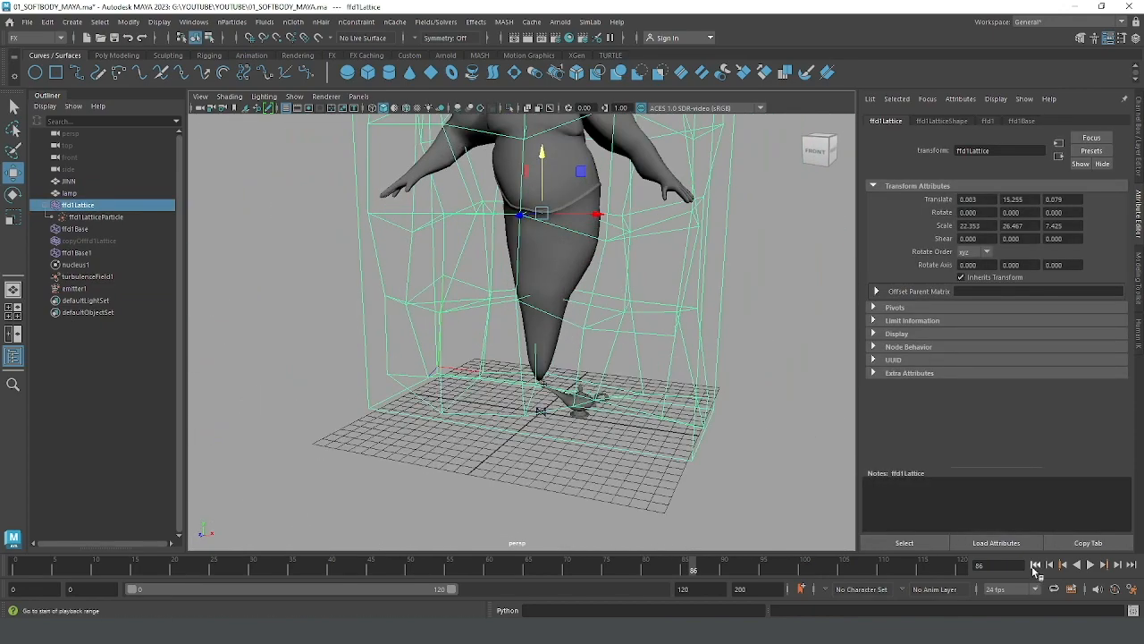
click(1035, 568)
click(1090, 565)
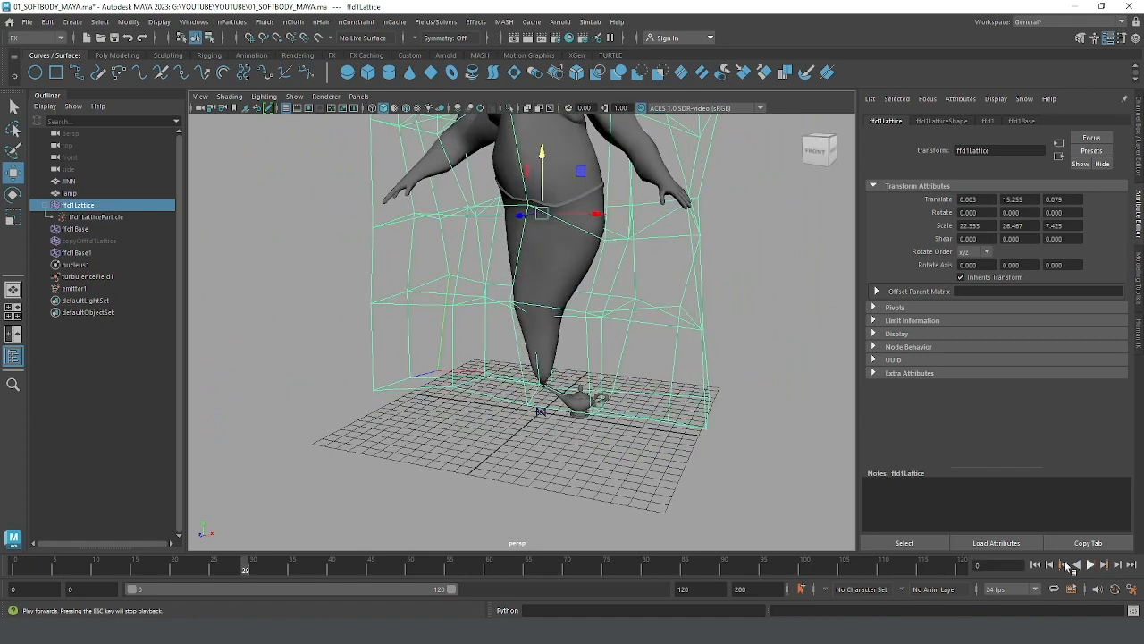
Step: Examine the deformed genie and its lattice, and where its tail meets the tip of the lamp's spout
alt+drag(711, 316, 651, 233)
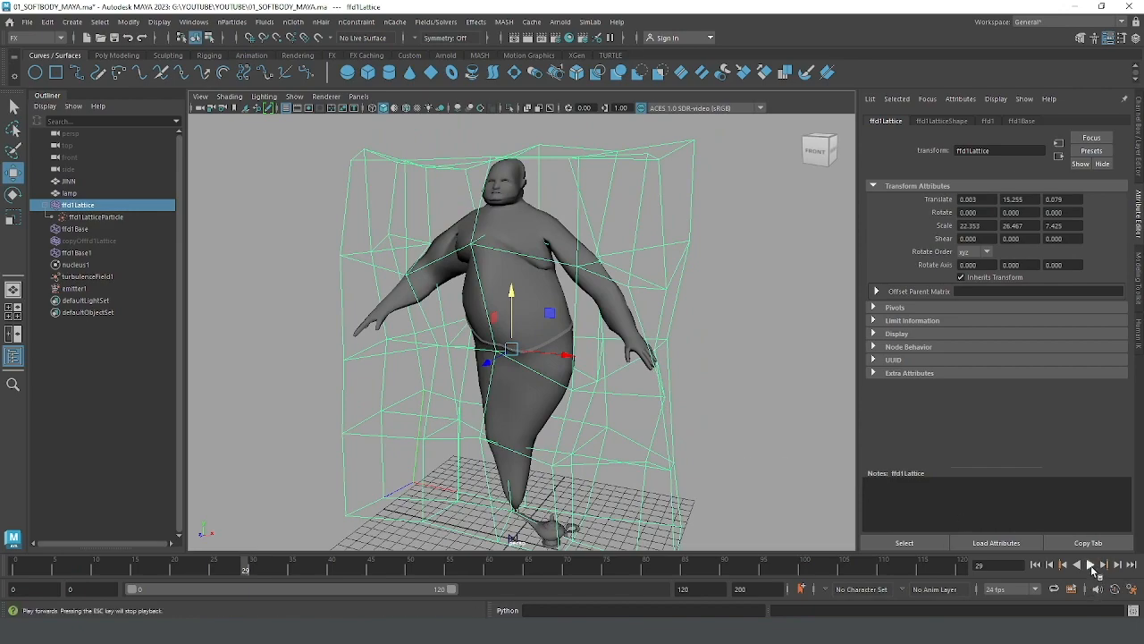
alt+right_drag(748, 354, 635, 354)
alt+middle_drag(635, 354, 673, 304)
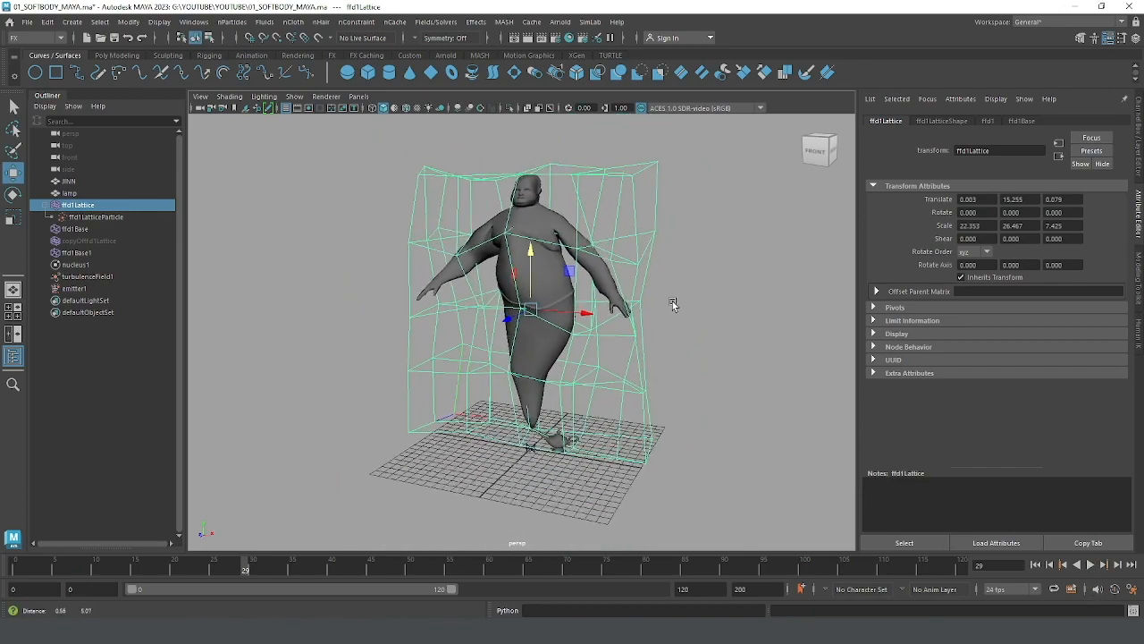
alt+drag(673, 304, 556, 376)
alt+right_drag(556, 375, 607, 370)
alt+middle_drag(632, 377, 578, 410)
alt+right_drag(582, 405, 616, 395)
alt+drag(545, 396, 539, 384)
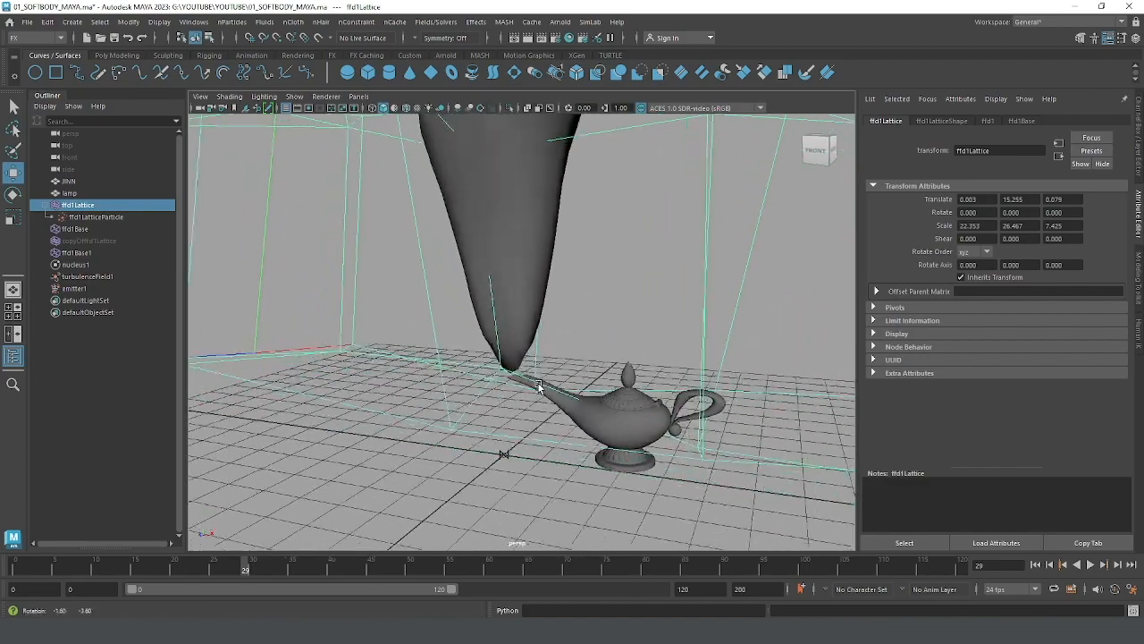
alt+right_drag(539, 386, 536, 302)
alt+middle_drag(598, 325, 542, 426)
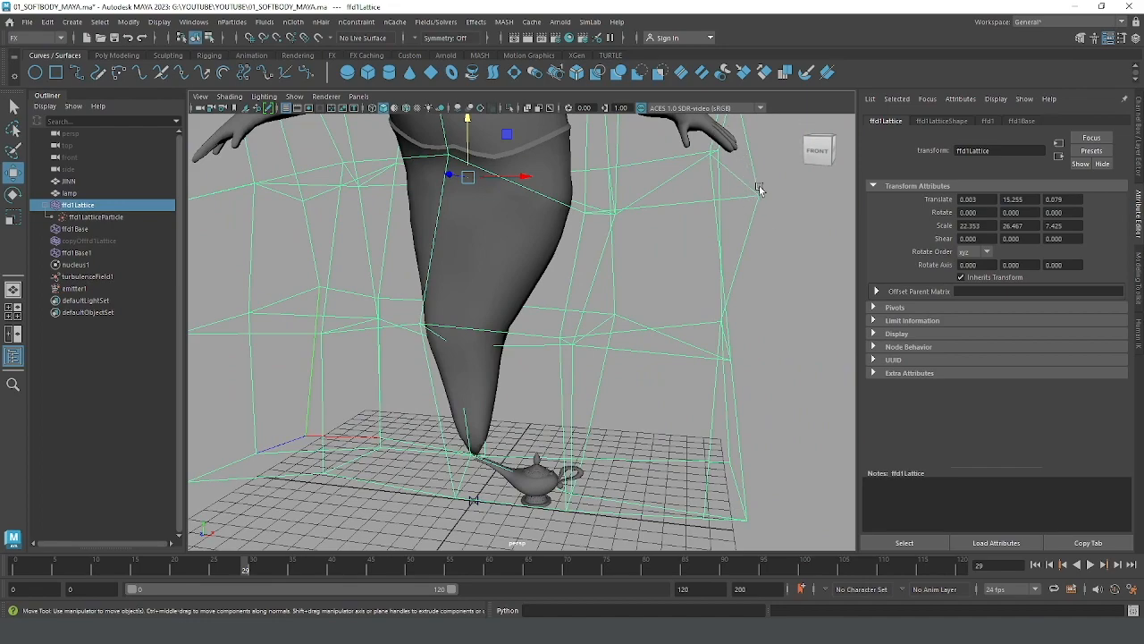
alt+middle_drag(471, 387, 524, 328)
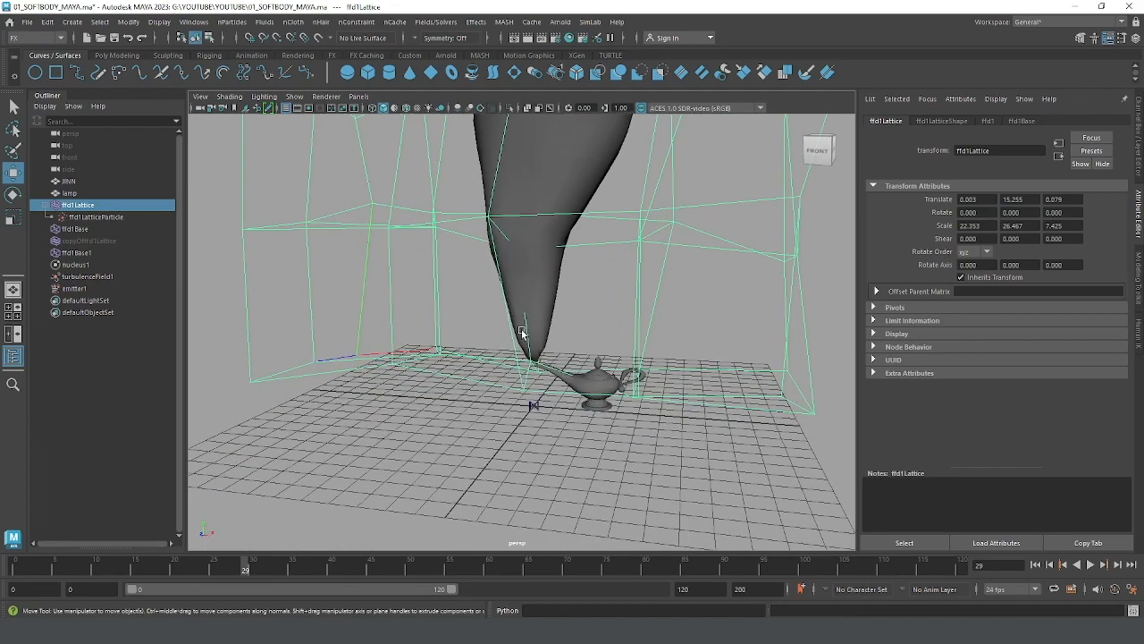
alt+right_drag(524, 328, 562, 396)
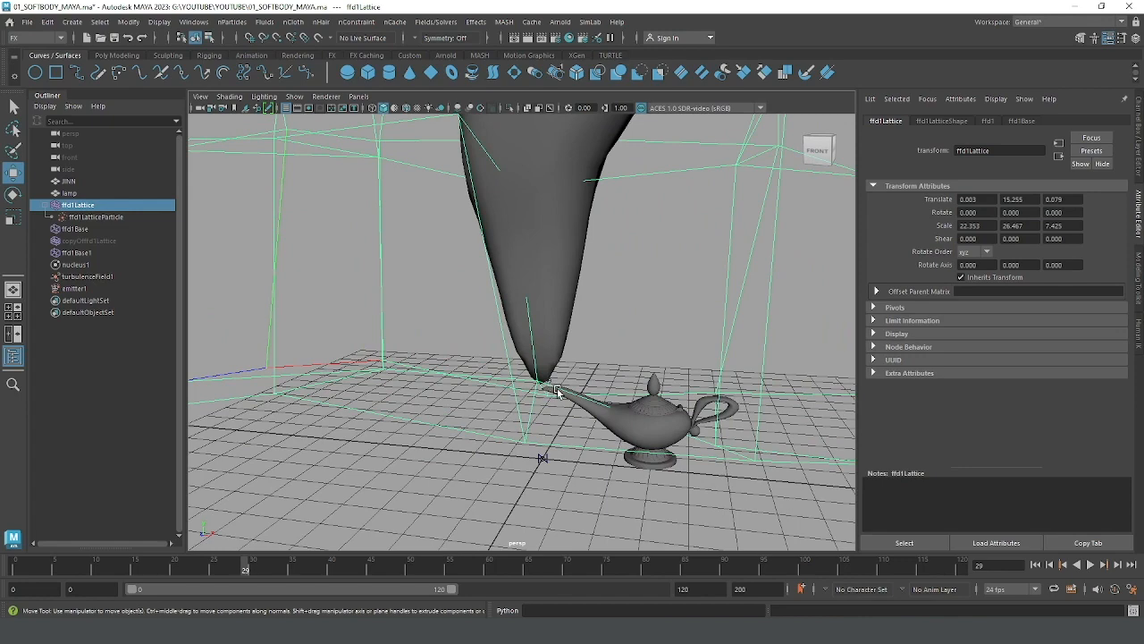
alt+right_drag(635, 376, 504, 372)
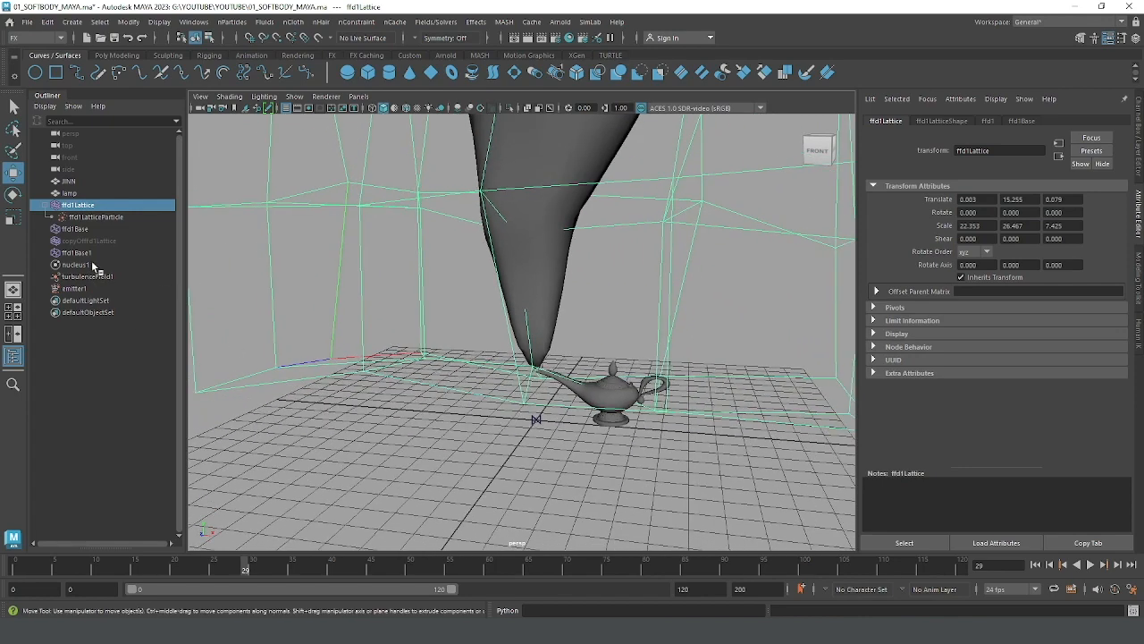
Step: Connect emitter1 to ffd1LatticeParticle with Use Selected Emitter, so that it emits into the lattice's soft-body particles
click(98, 217)
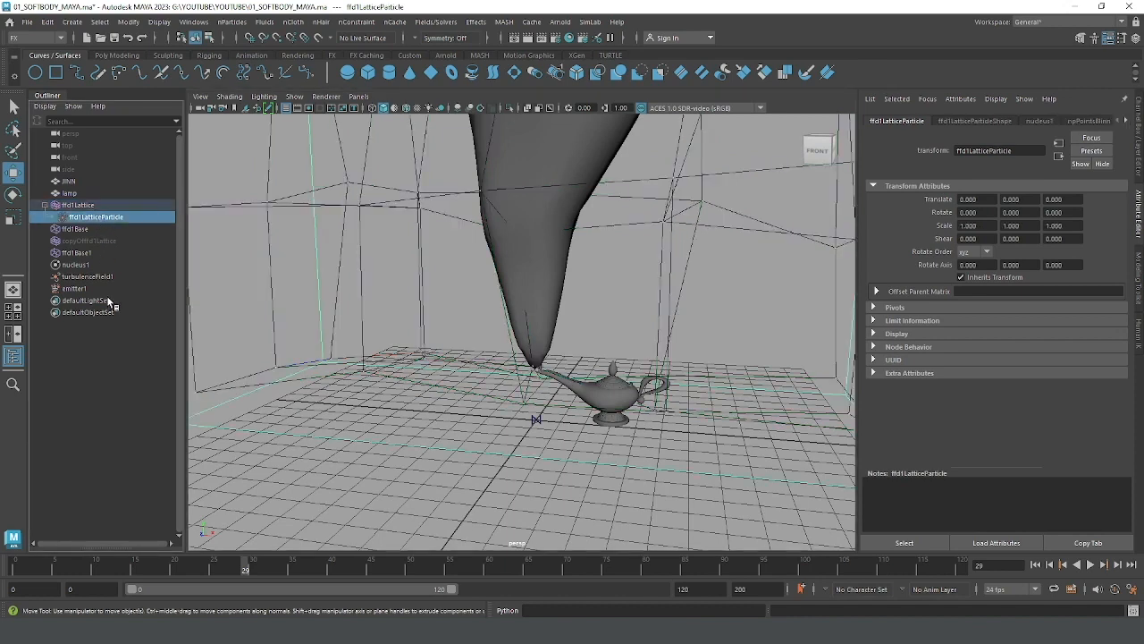
ctrl+click(71, 288)
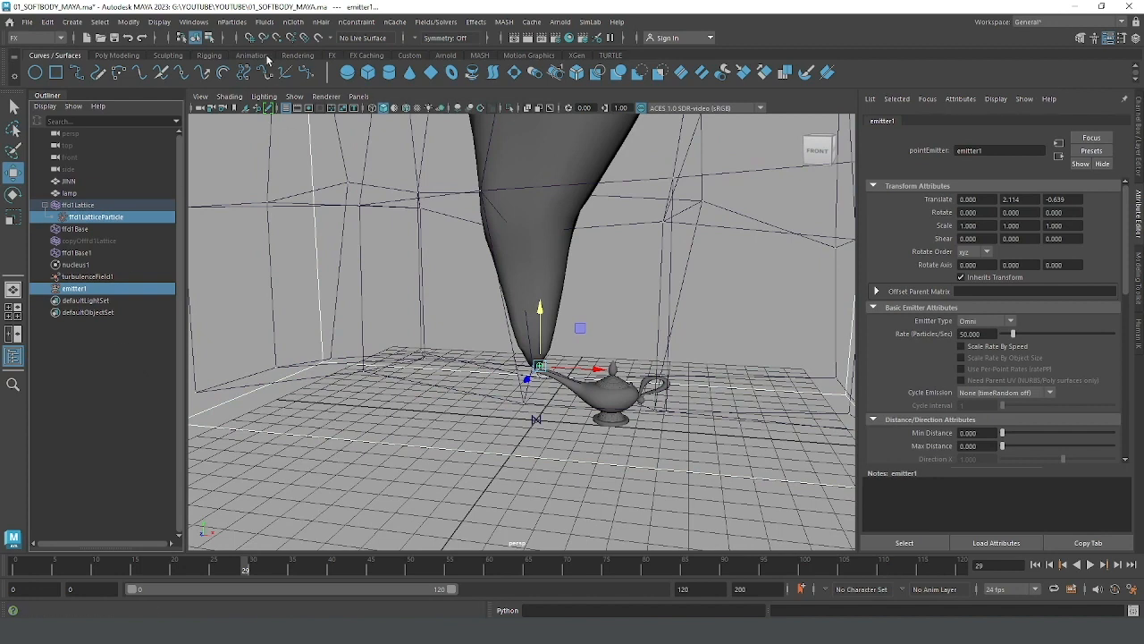
click(232, 22)
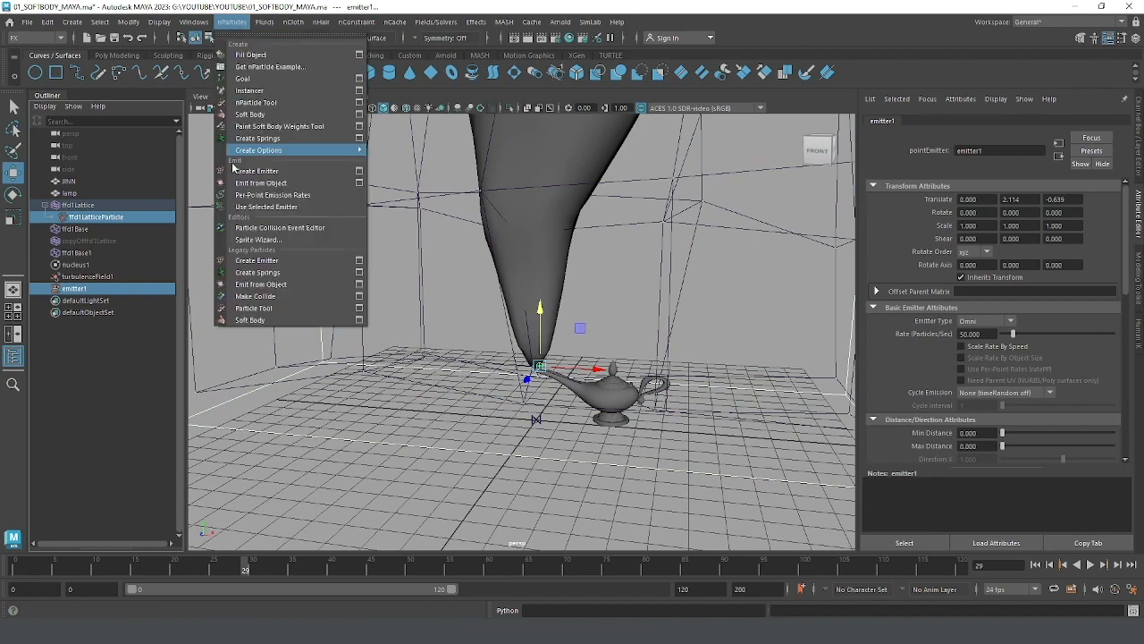
click(267, 207)
click(98, 217)
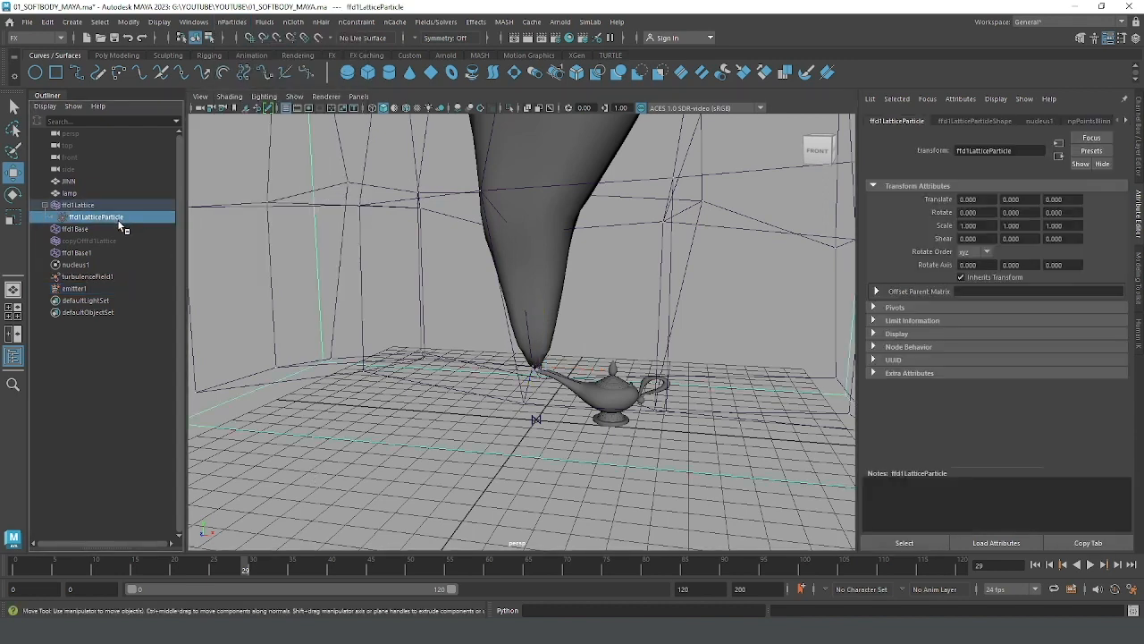
ctrl+click(89, 288)
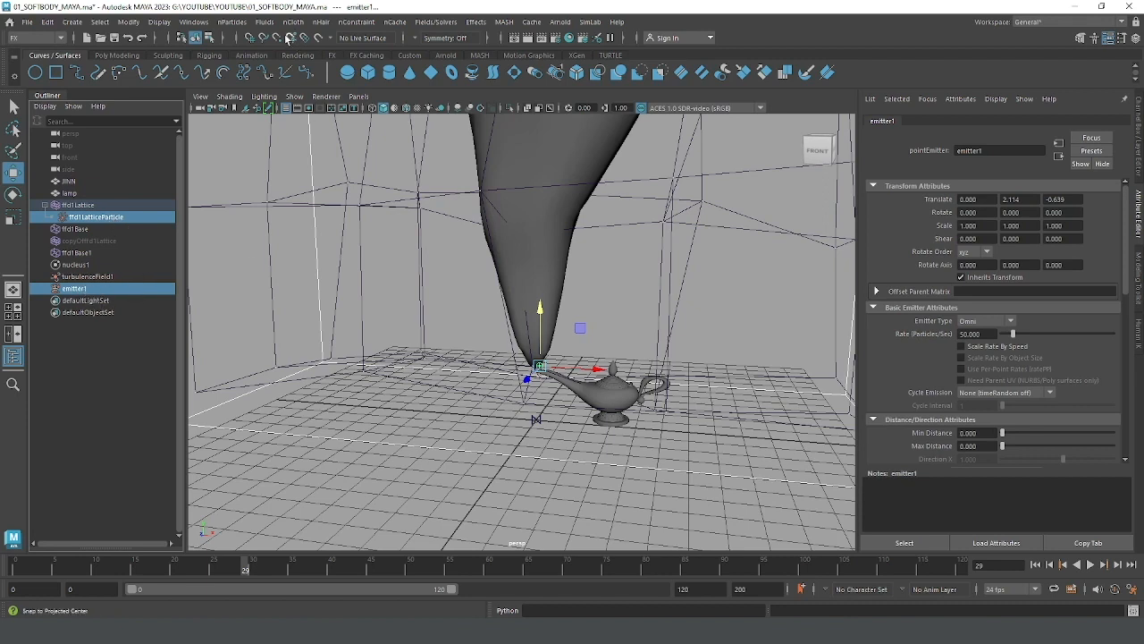
click(230, 22)
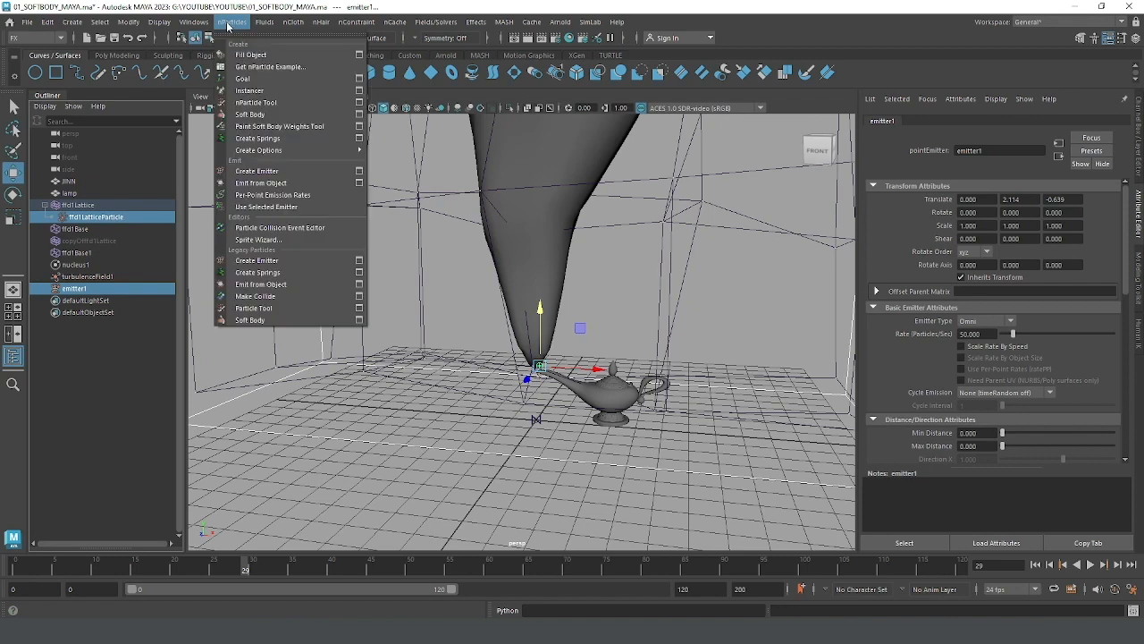
click(258, 208)
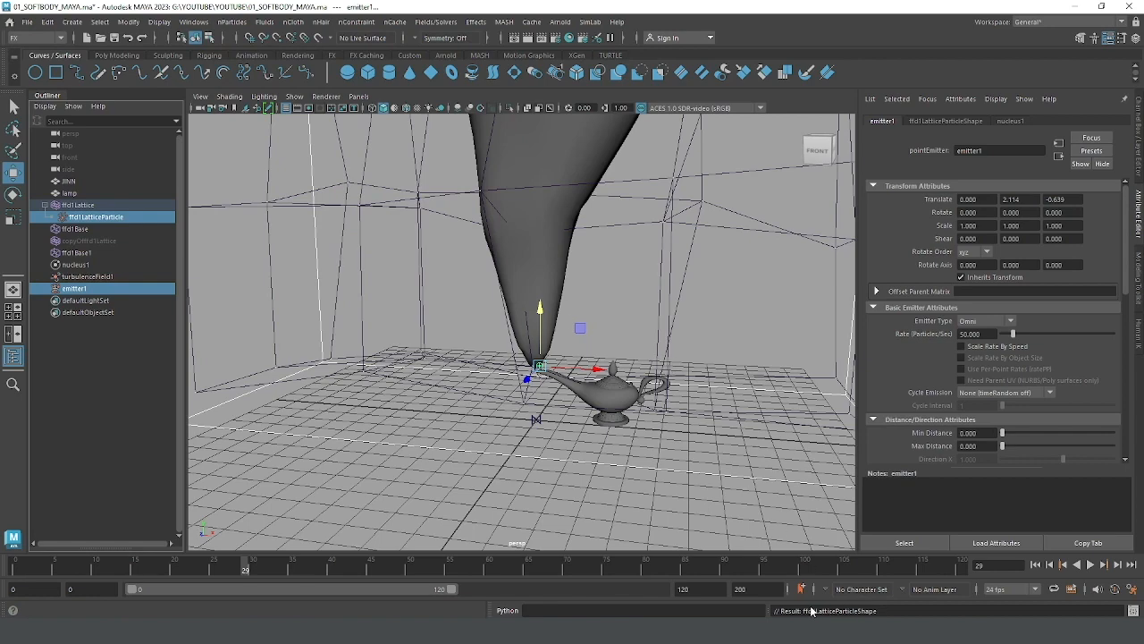
Step: Replay the simulation from the start to frame 75 and check the lamp's spout for emitted particles
scroll(590, 358, down, 2)
alt+middle_drag(587, 357, 579, 419)
scroll(572, 411, down, 4)
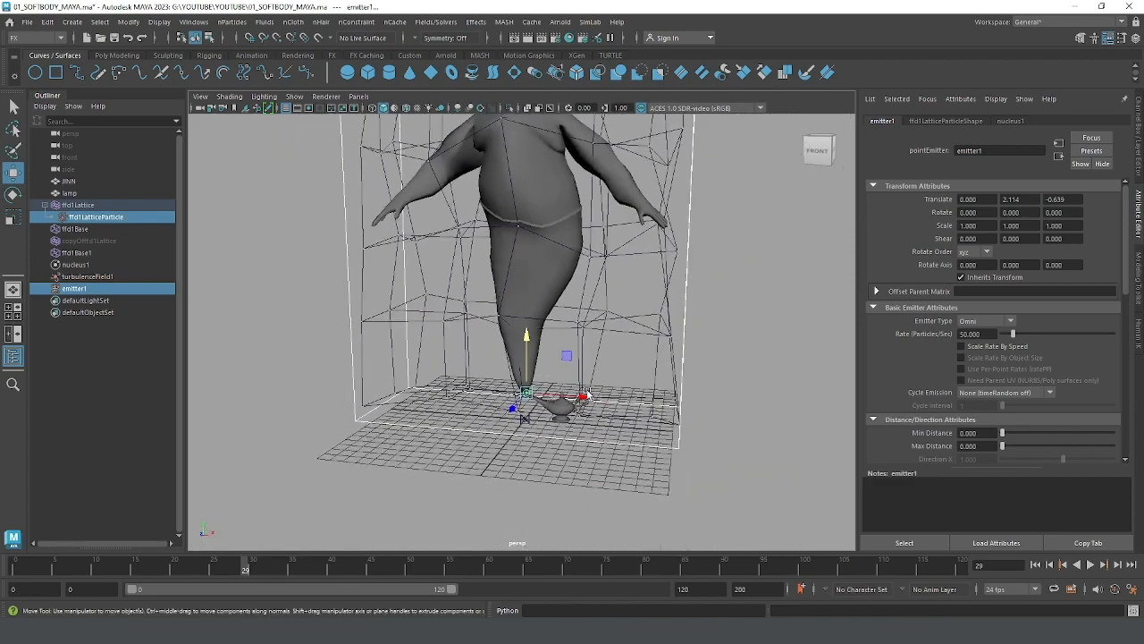
alt+middle_drag(601, 376, 605, 415)
alt+drag(656, 423, 643, 424)
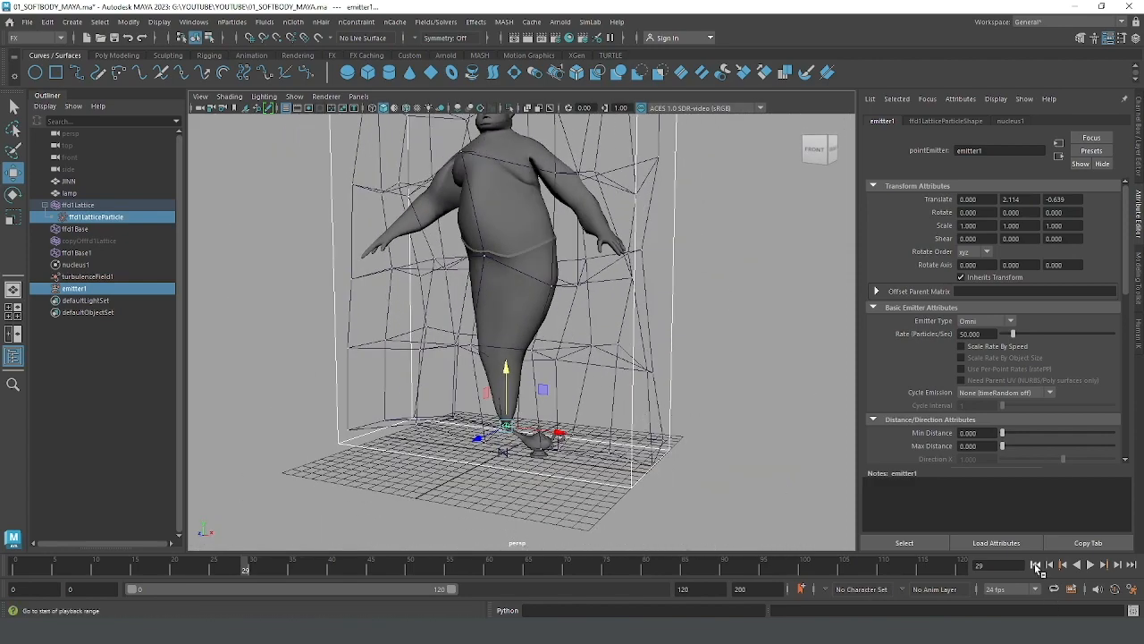
click(1034, 564)
click(1090, 564)
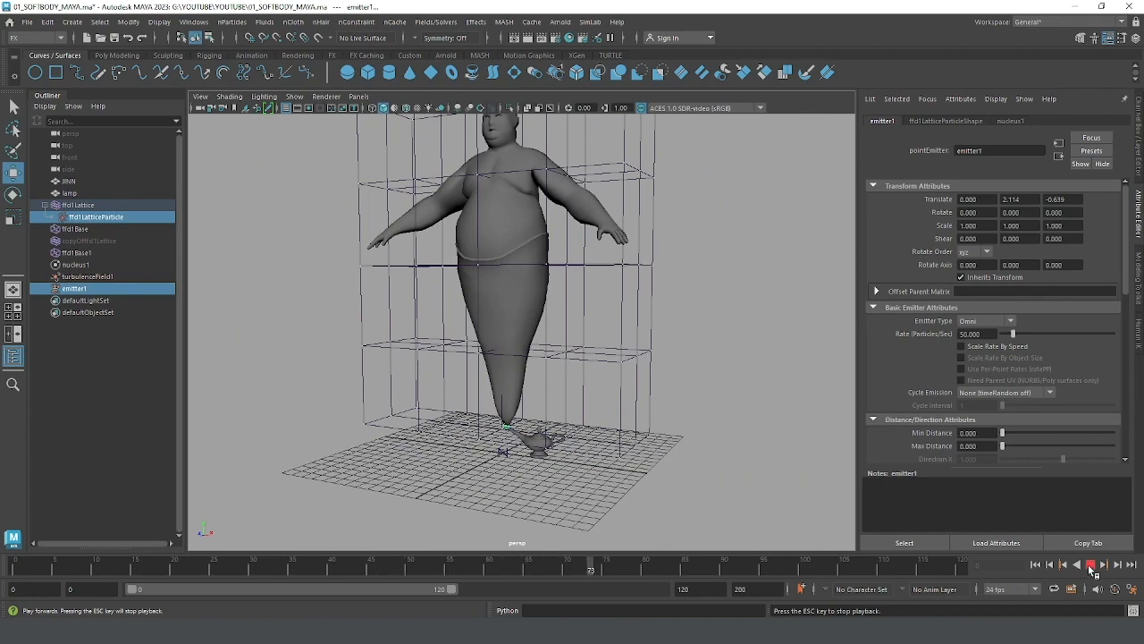
click(1090, 565)
alt+drag(527, 411, 701, 386)
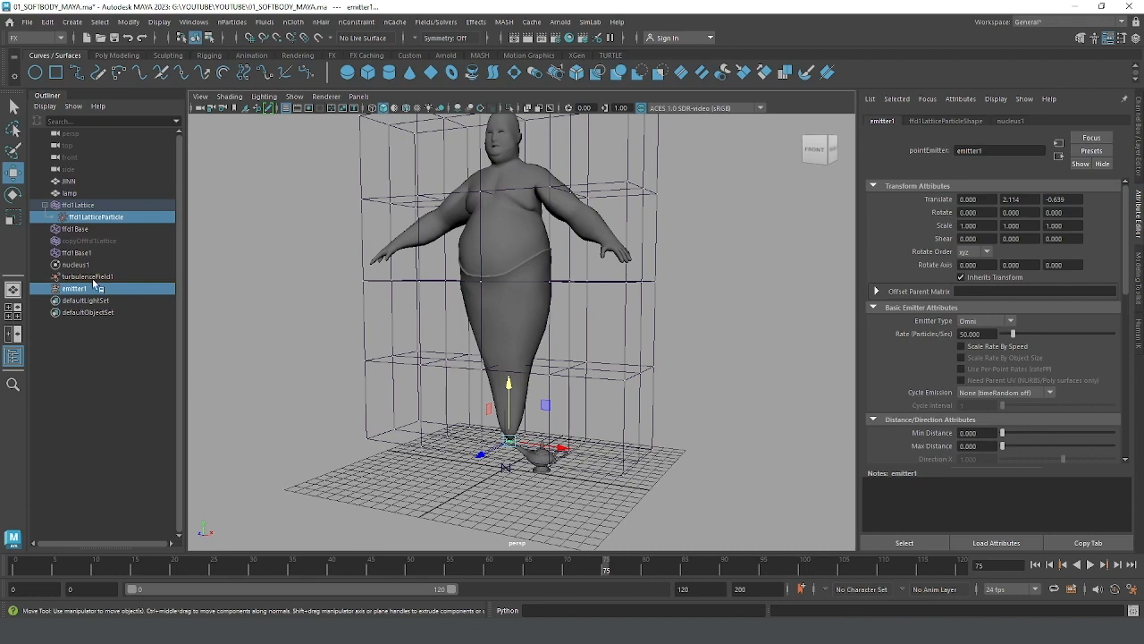
Step: Turn off Enforce Count From History on the shape of ffd1LatticeParticle
click(96, 217)
click(1138, 150)
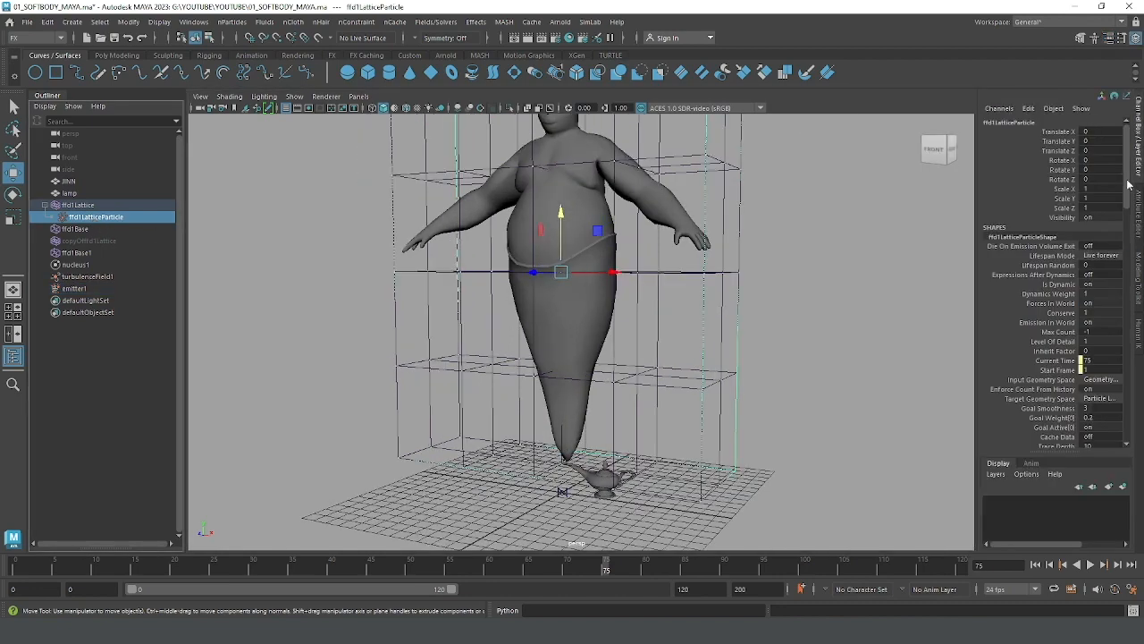
scroll(1130, 191, down, 3)
scroll(1130, 190, down, 3)
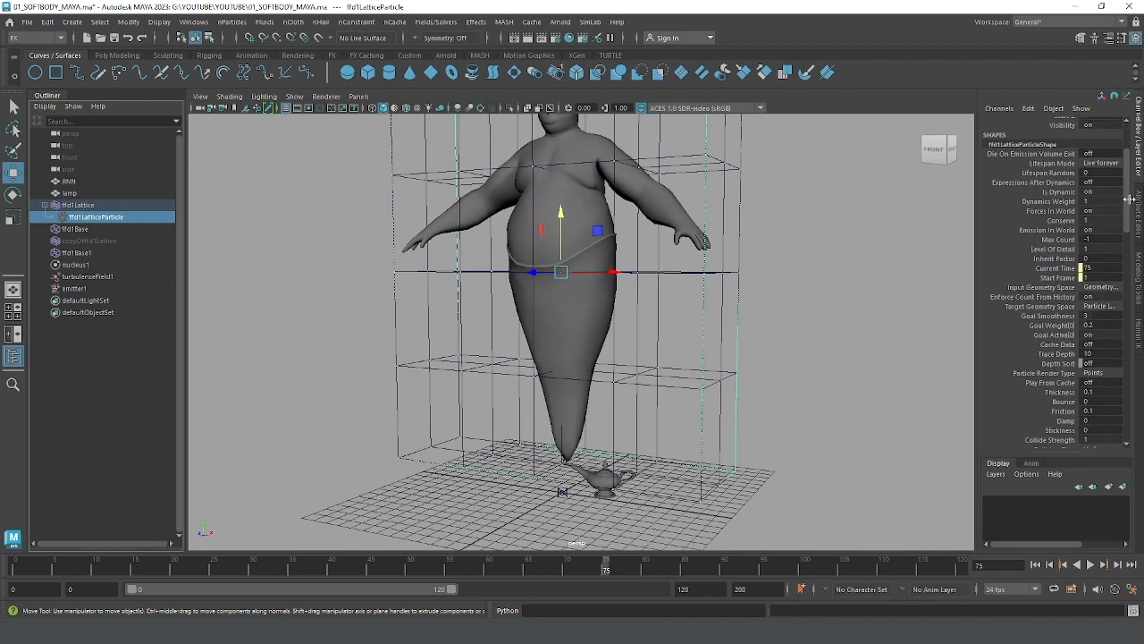
scroll(1130, 198, down, 1)
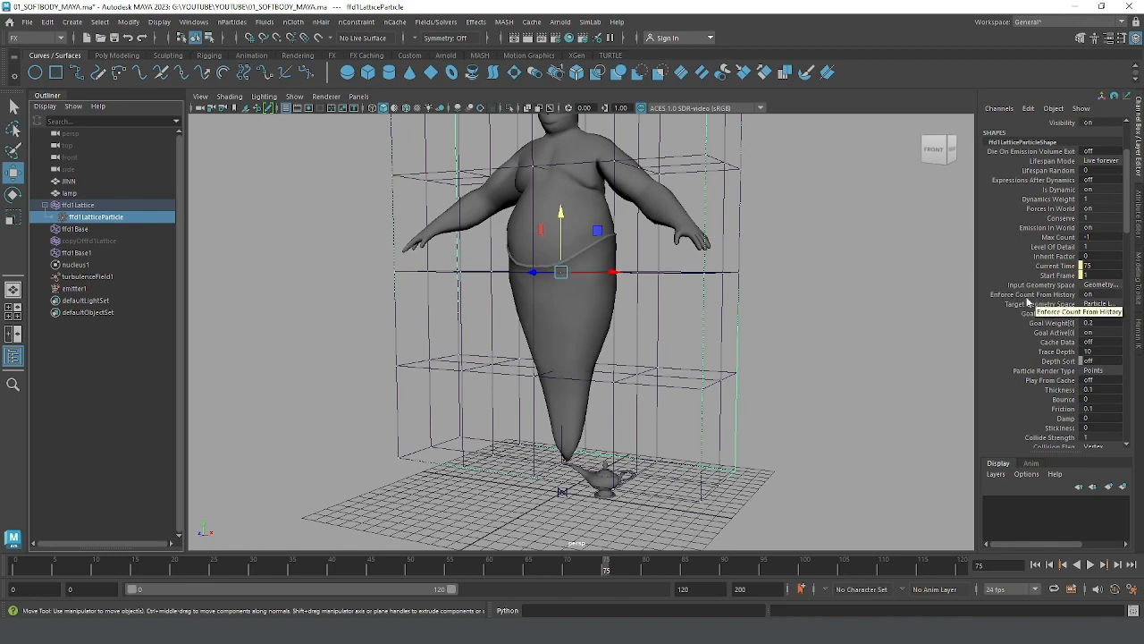
click(1096, 296)
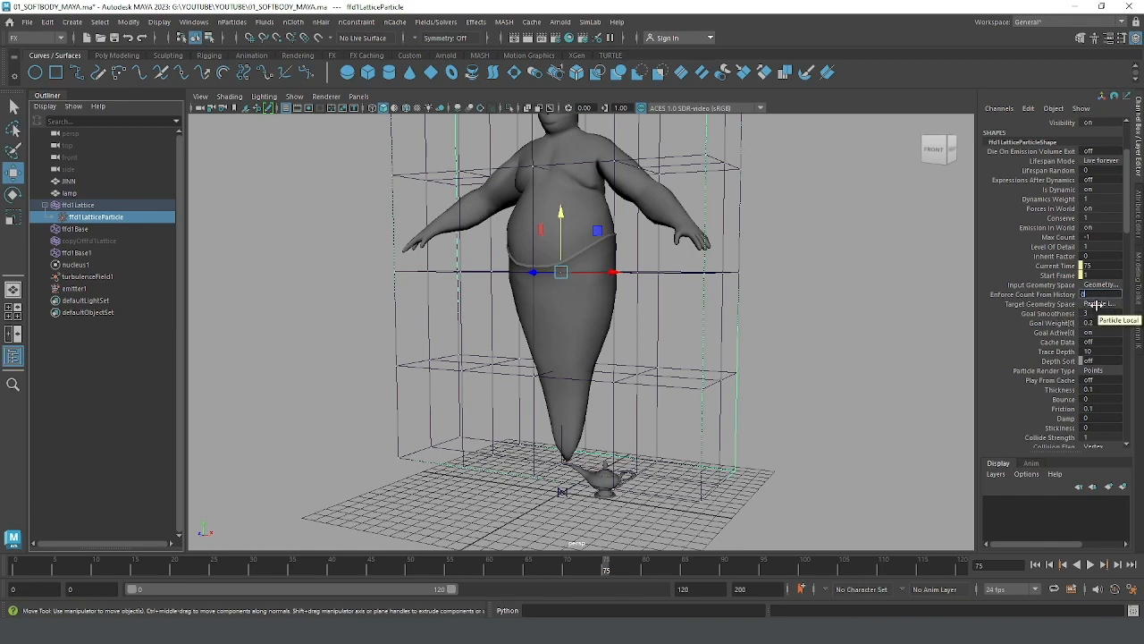
text(0)
key(Return)
Step: Replay the simulation from the start, stop it at frame 76, and inspect the particles around the genie and lamp
alt+right_drag(760, 341, 706, 342)
alt+drag(714, 350, 717, 353)
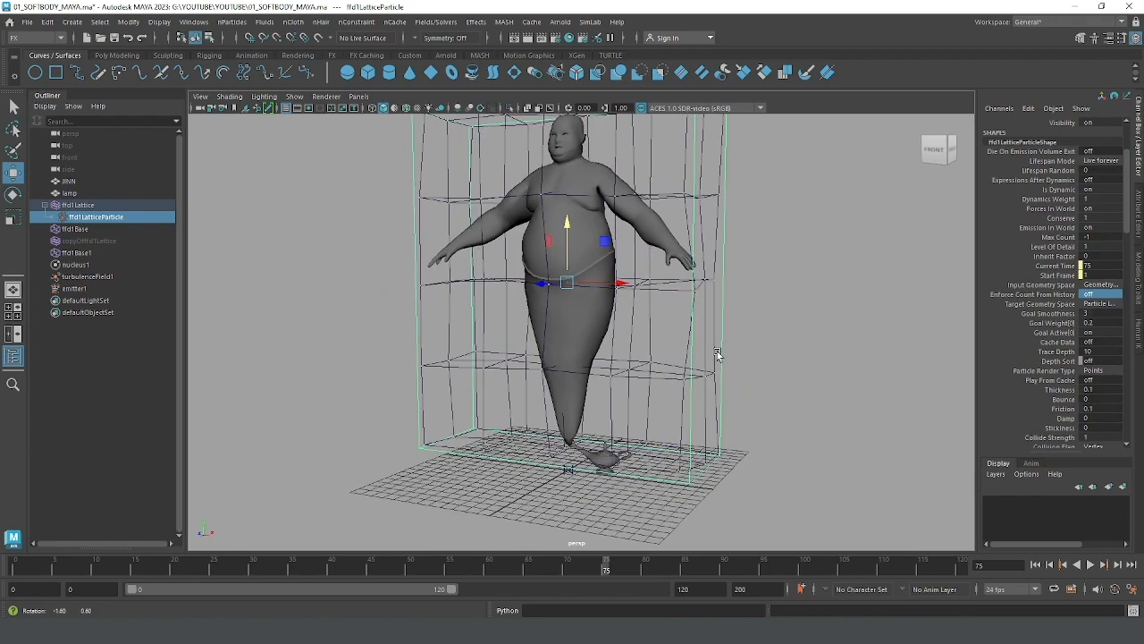
click(1035, 564)
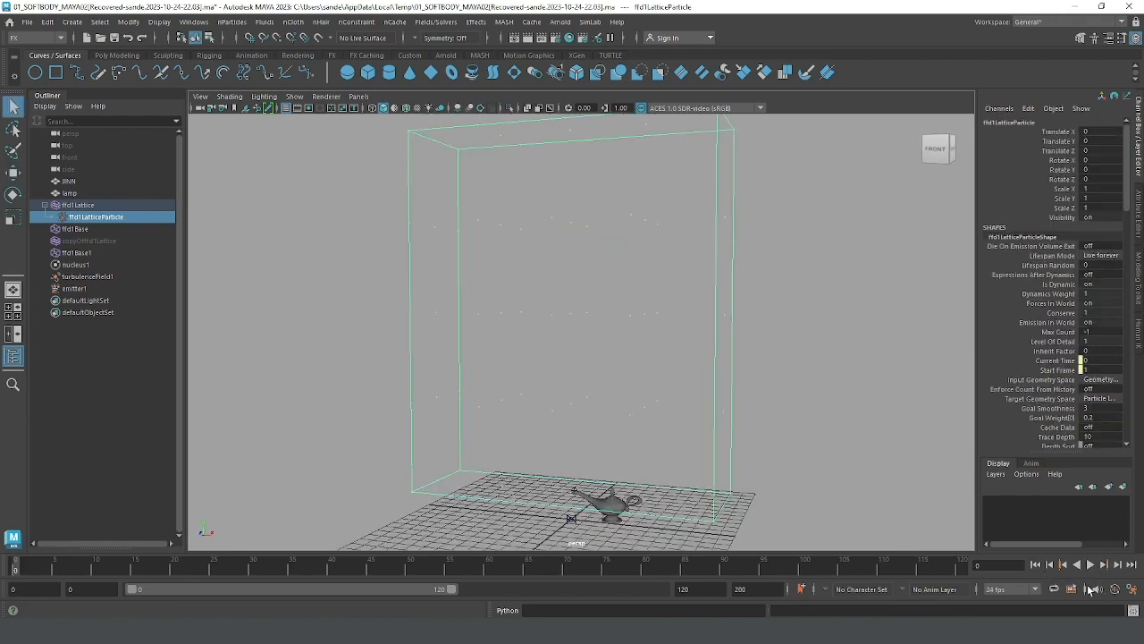
click(1090, 564)
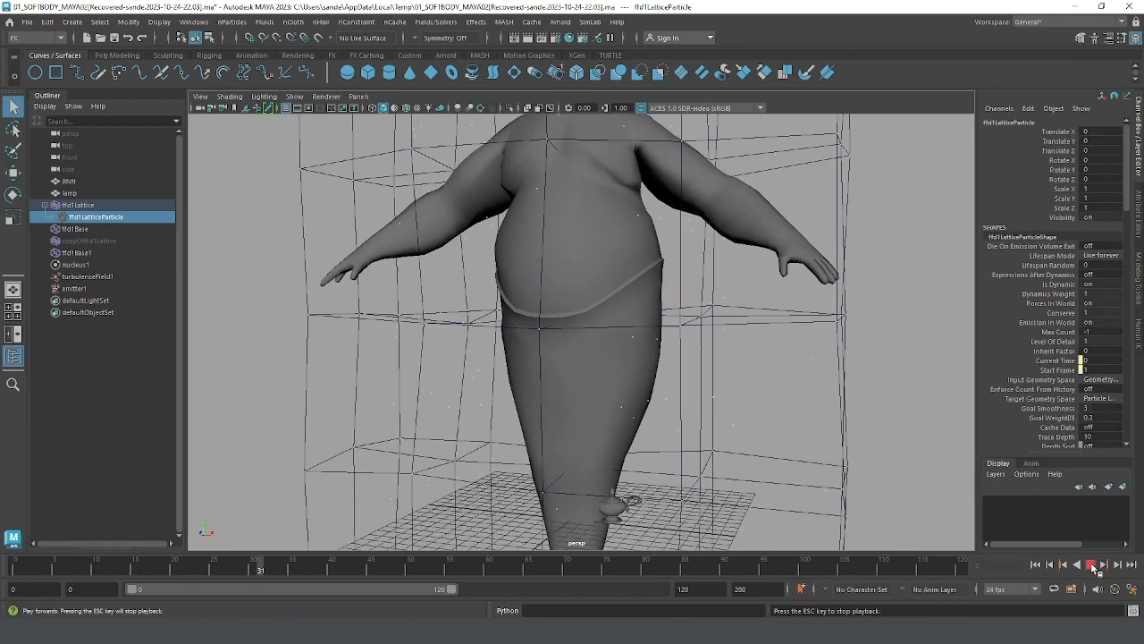
click(1090, 564)
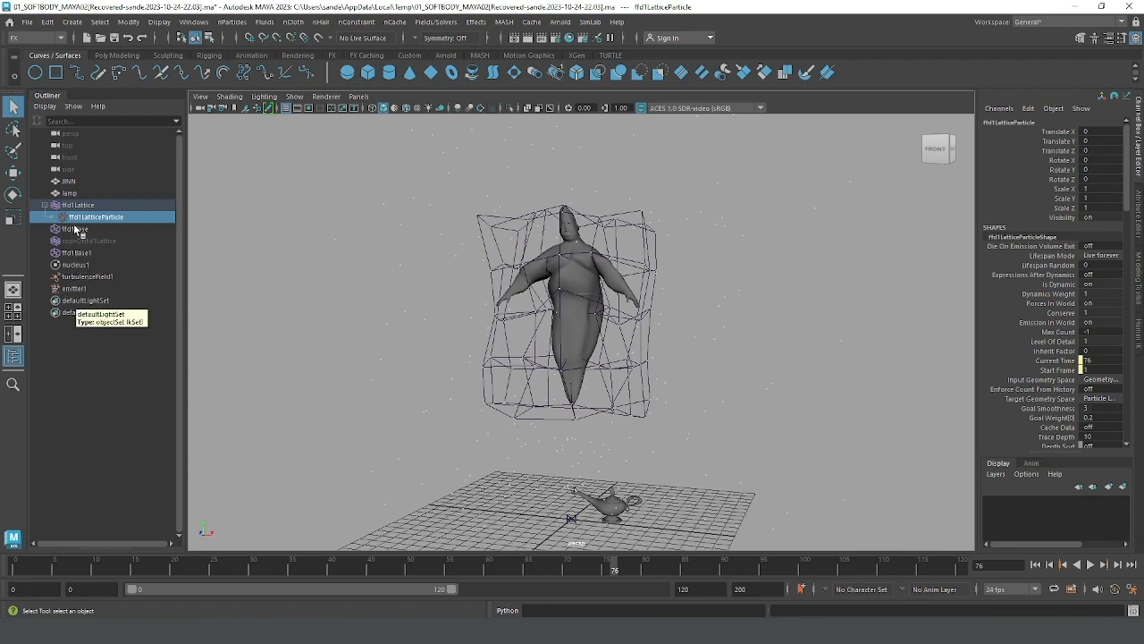
Step: Check emitter1's particle rate and replay the simulation from the start to inspect the particles coming from the lamp's spout
click(73, 289)
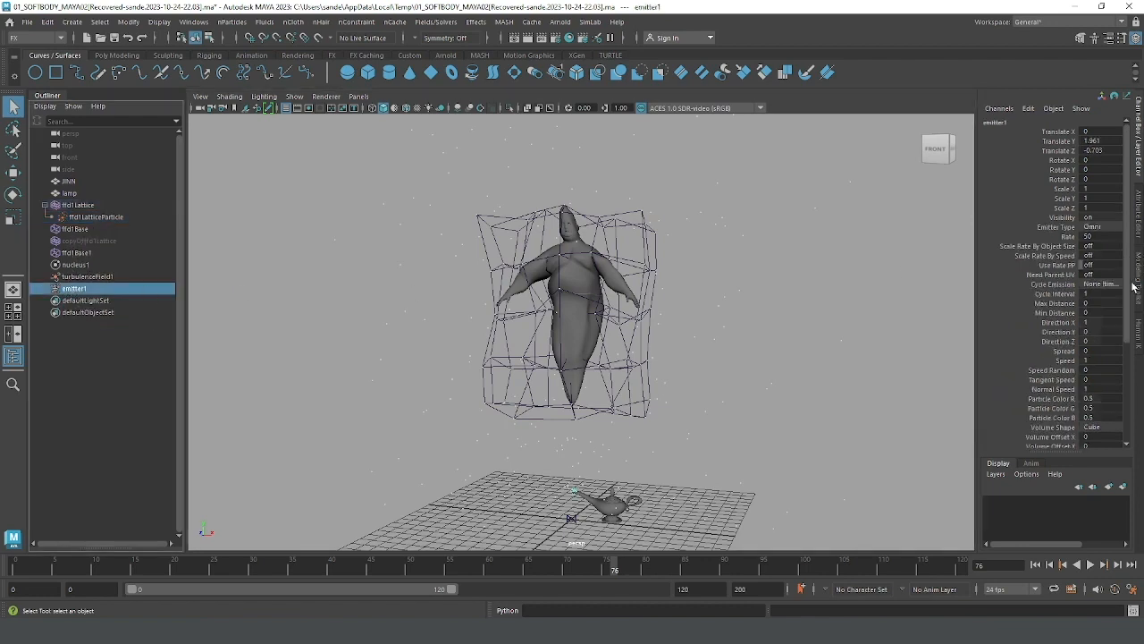
key(ctrl+a)
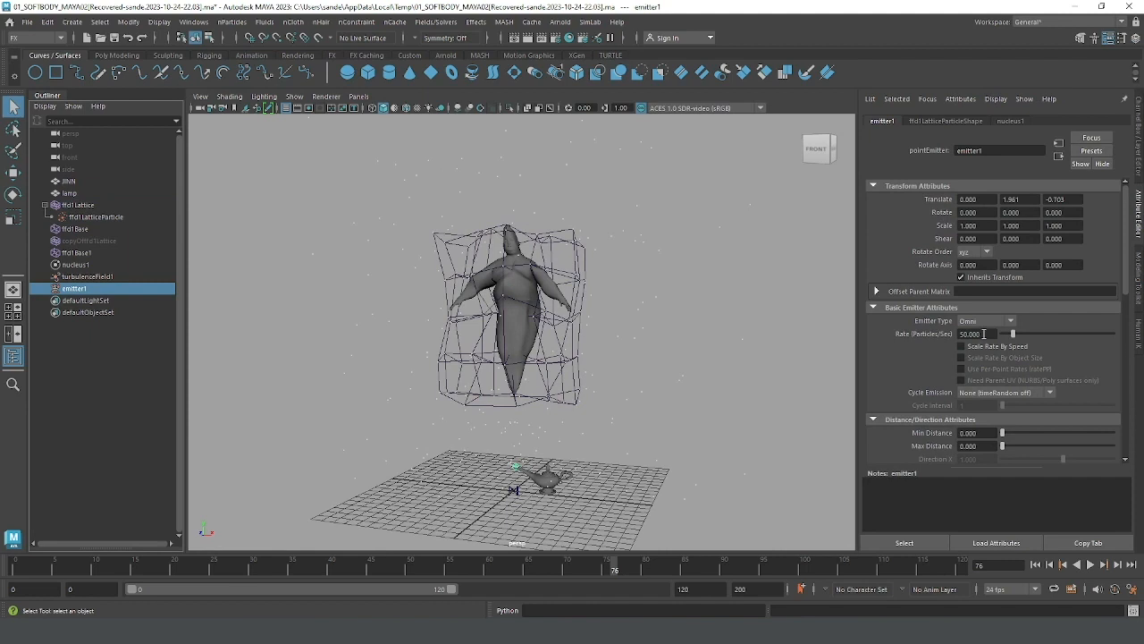
click(984, 334)
scroll(611, 382, up, 3)
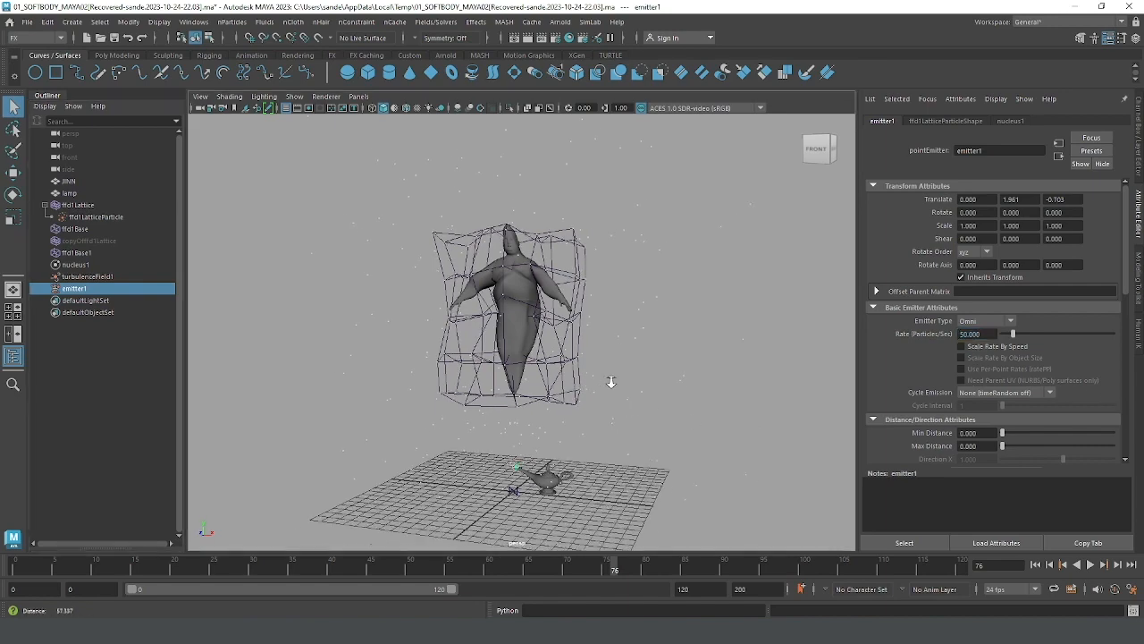
click(1034, 565)
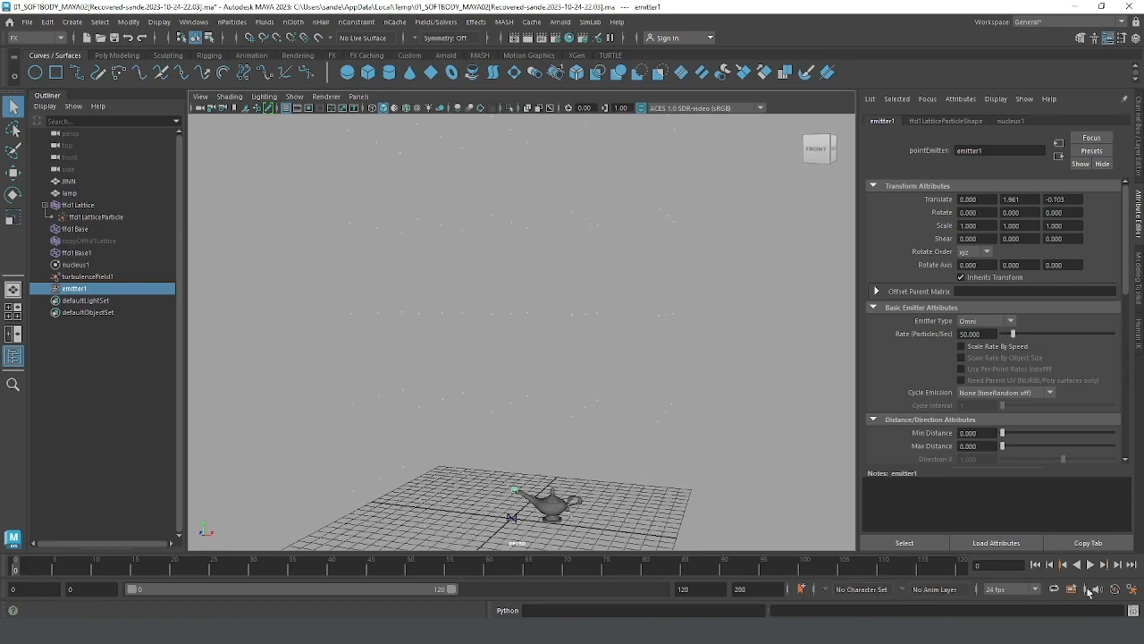
click(1090, 565)
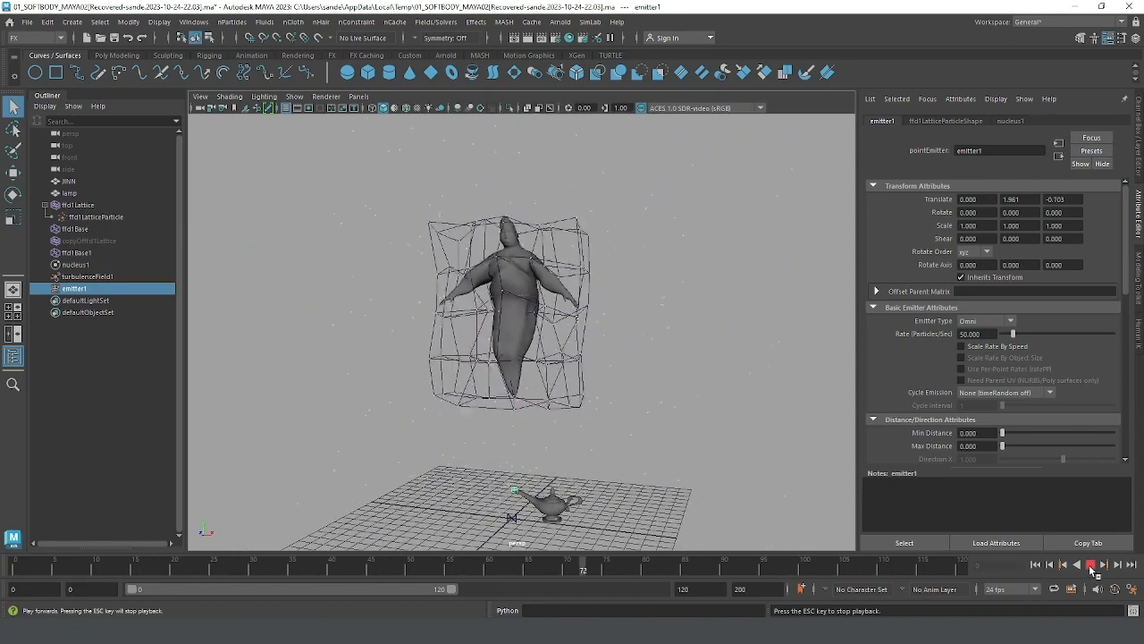
click(1091, 565)
click(1035, 566)
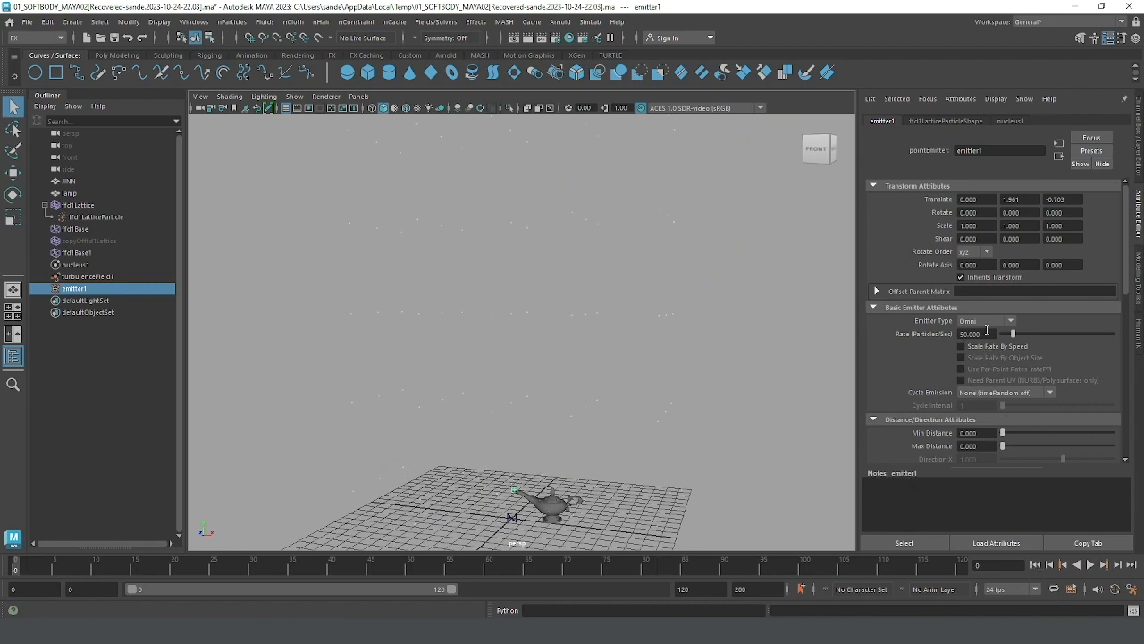
click(961, 333)
Step: Set the Lifespan Mode of ffd1LatticeParticle's shape to Constant
click(81, 218)
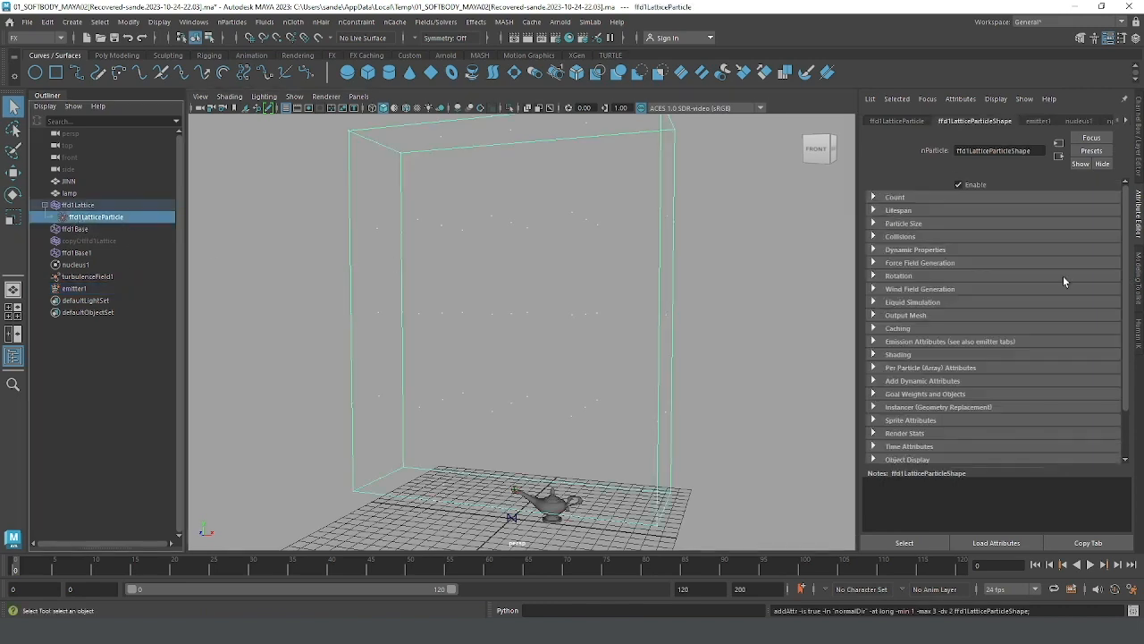
click(903, 212)
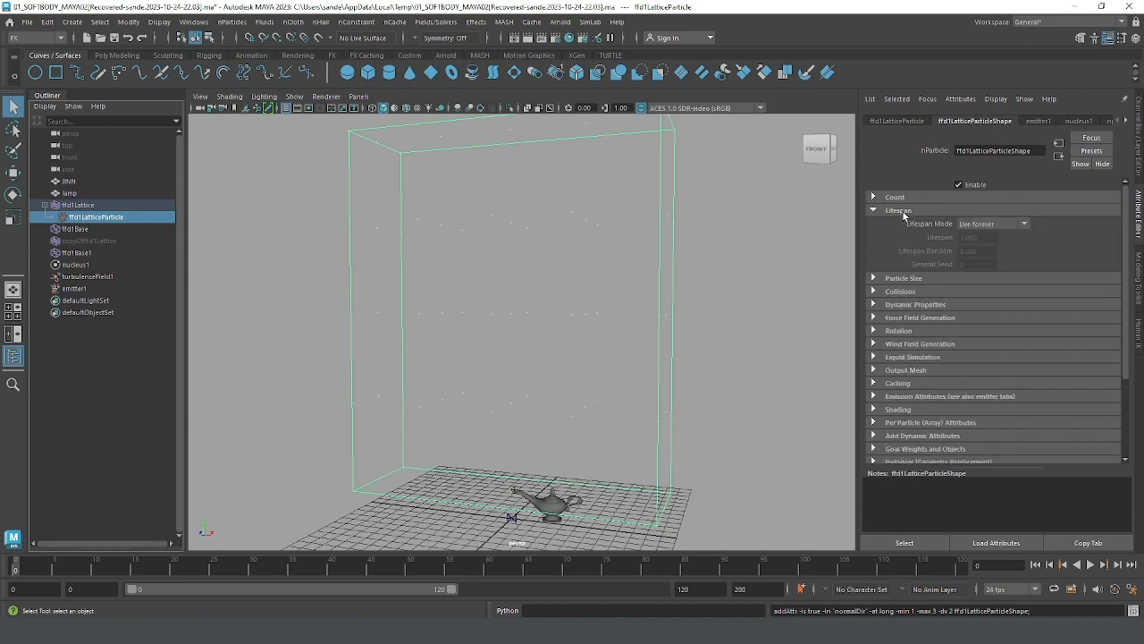
click(980, 226)
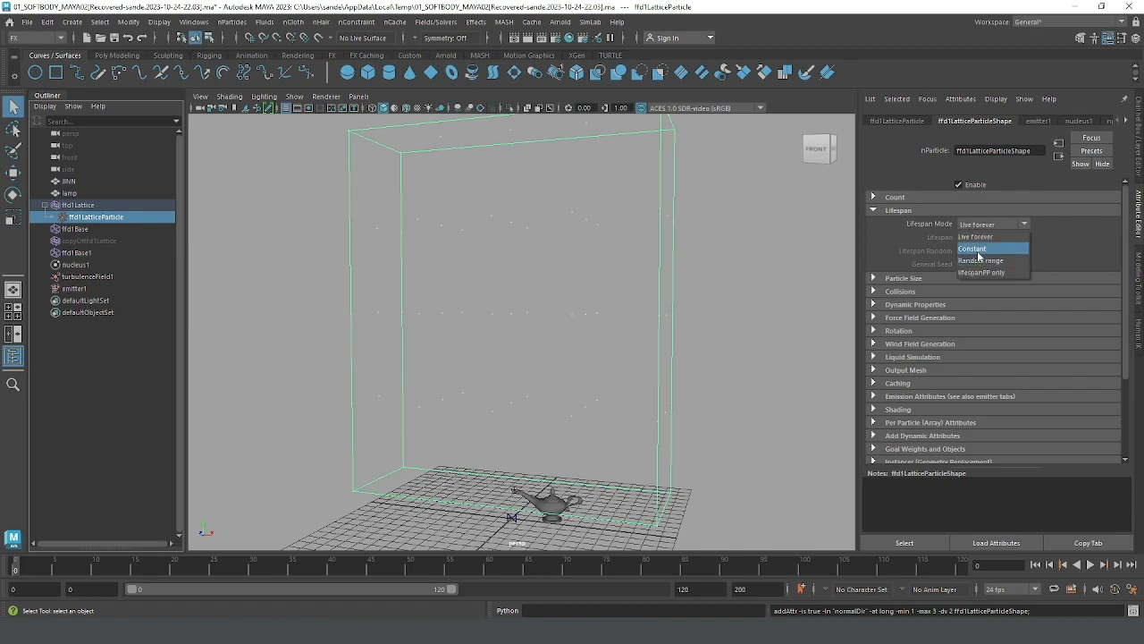
click(978, 249)
click(984, 238)
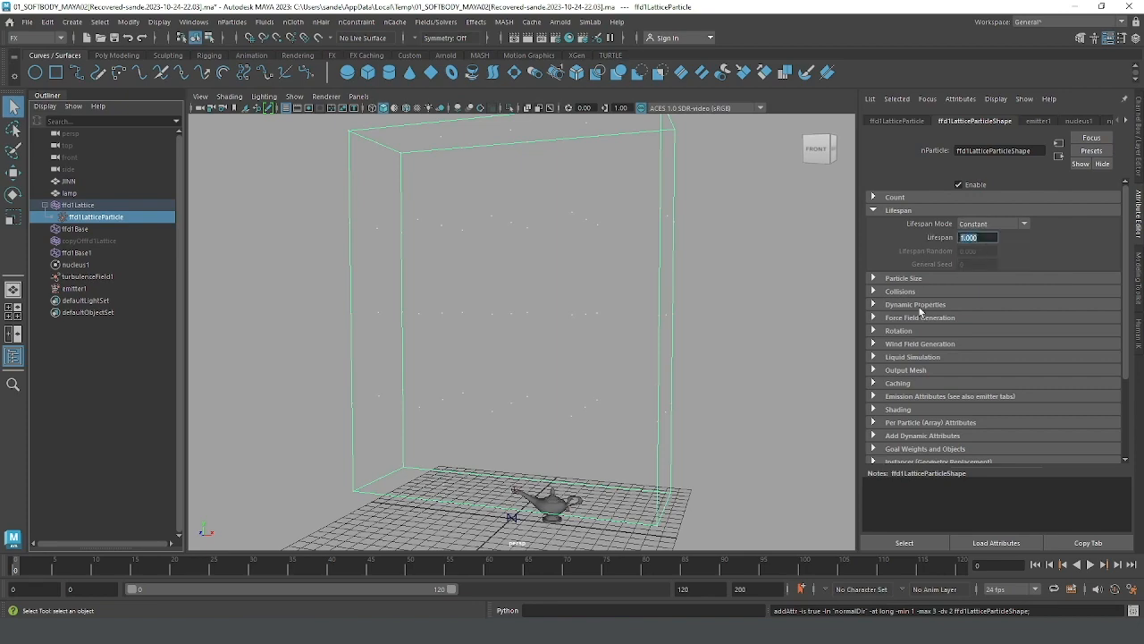
Step: Play the simulation several times with the constant lifespan, stopping at frame 99, and check how the genie and lattice grow from the spout
click(1091, 565)
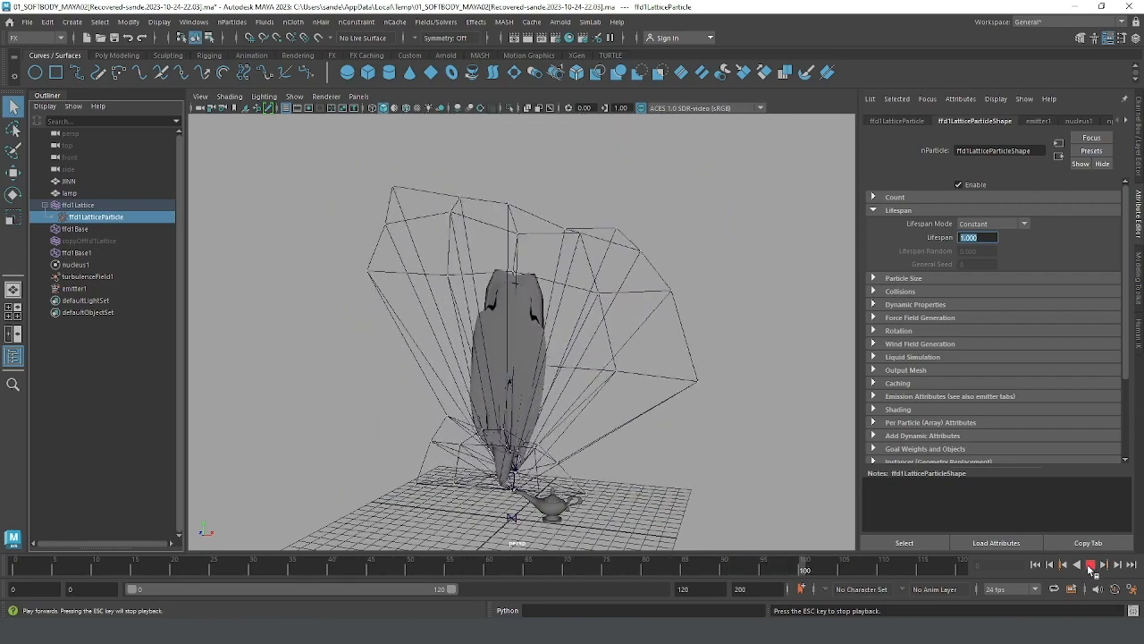
click(1091, 565)
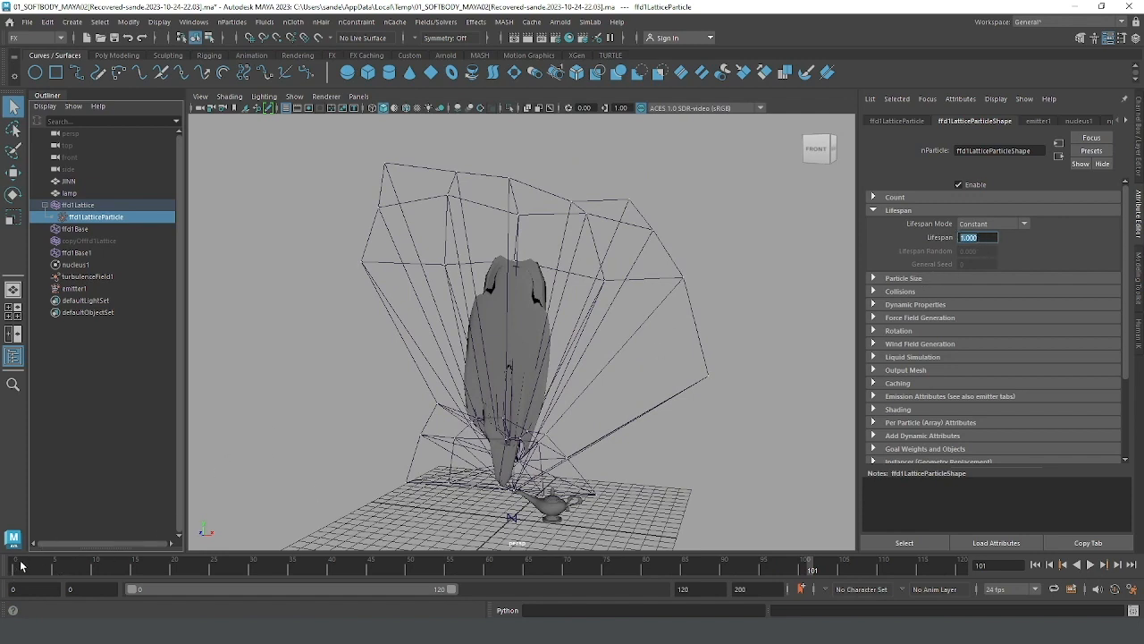
click(1090, 564)
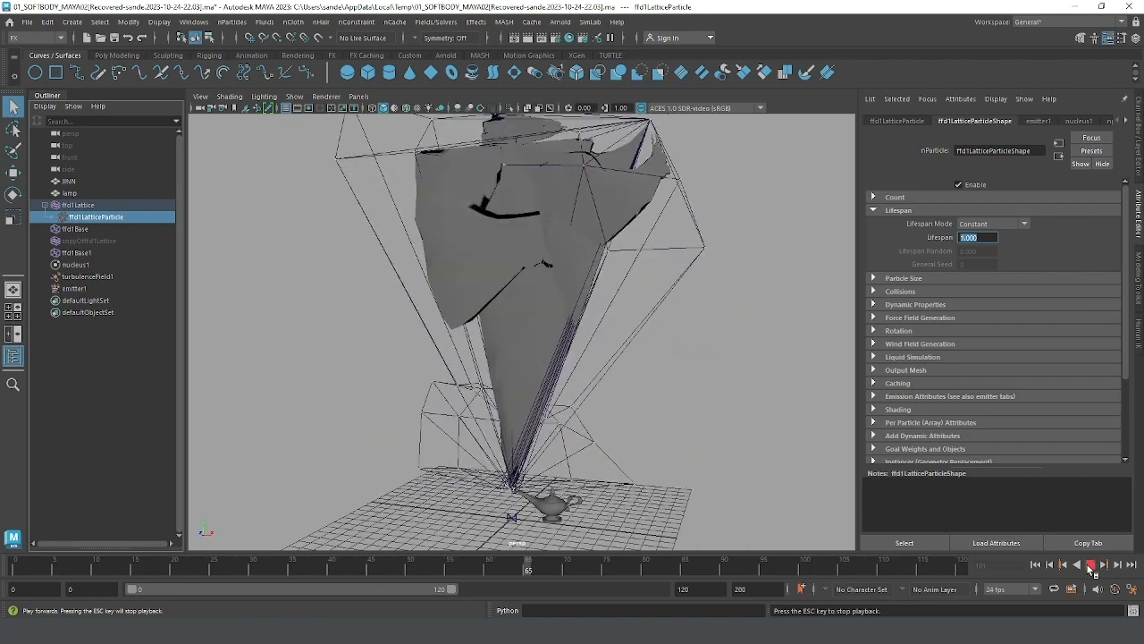
click(1090, 564)
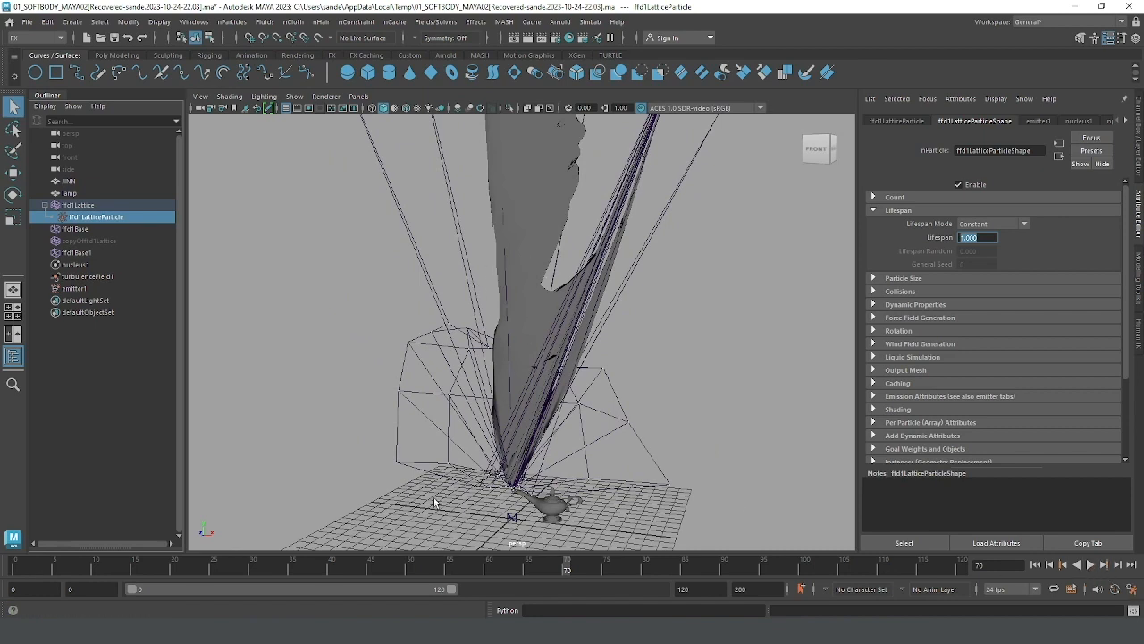
click(1090, 565)
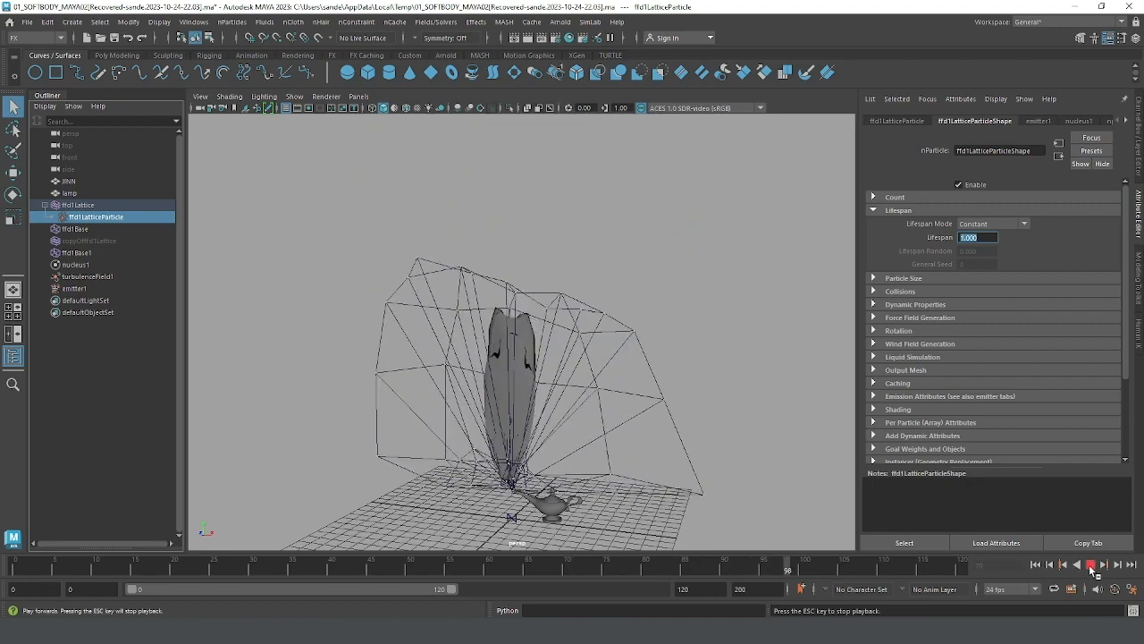
click(1091, 565)
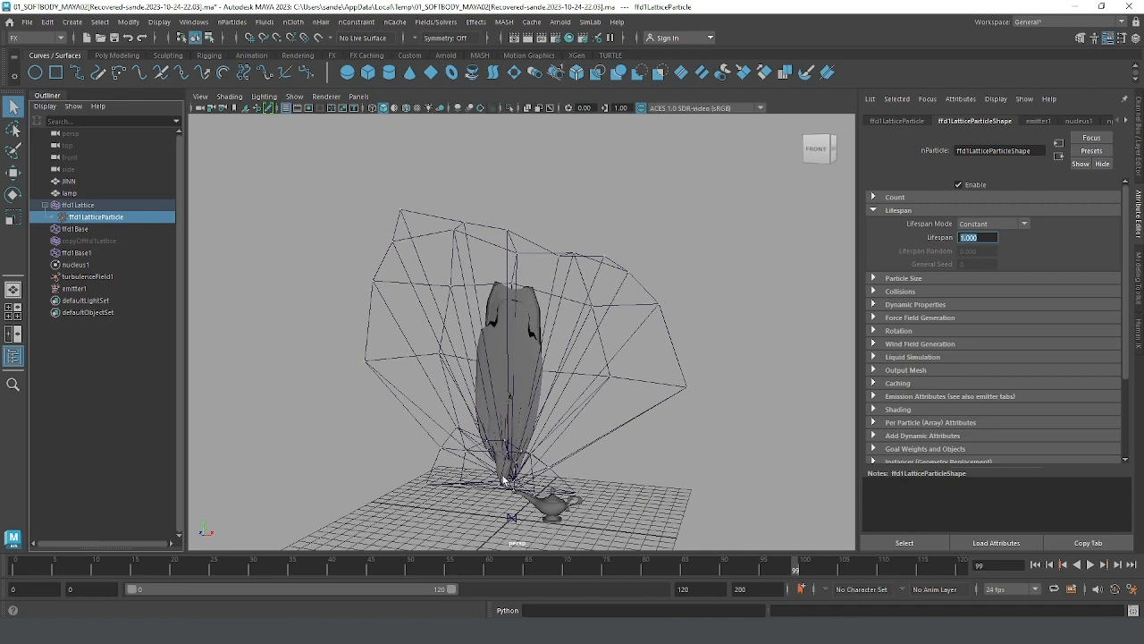
click(984, 237)
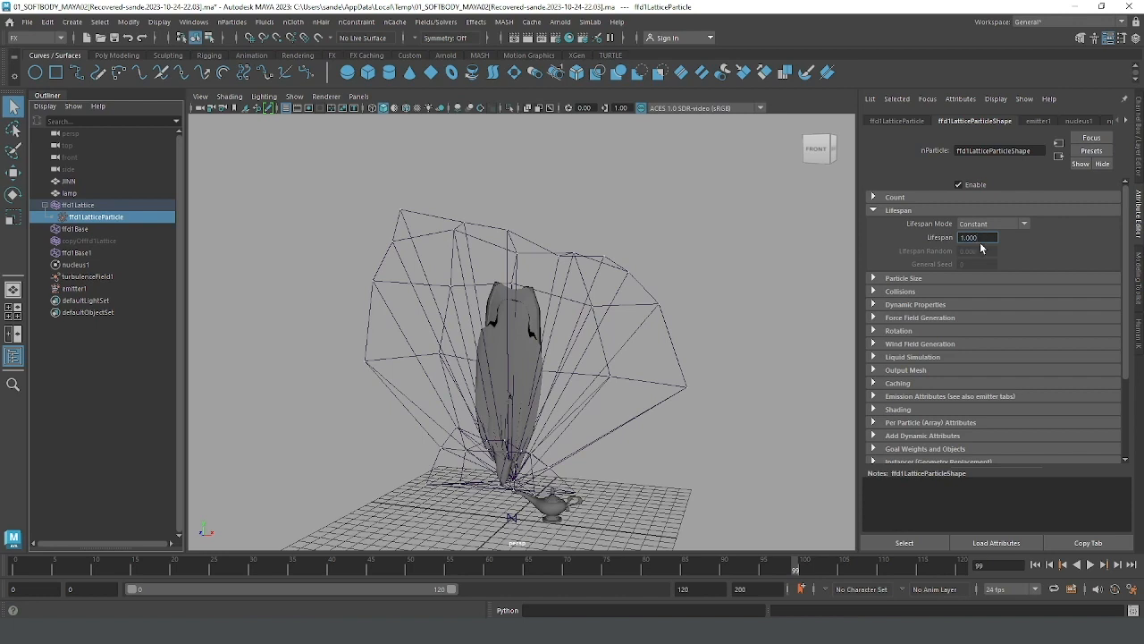
click(1089, 565)
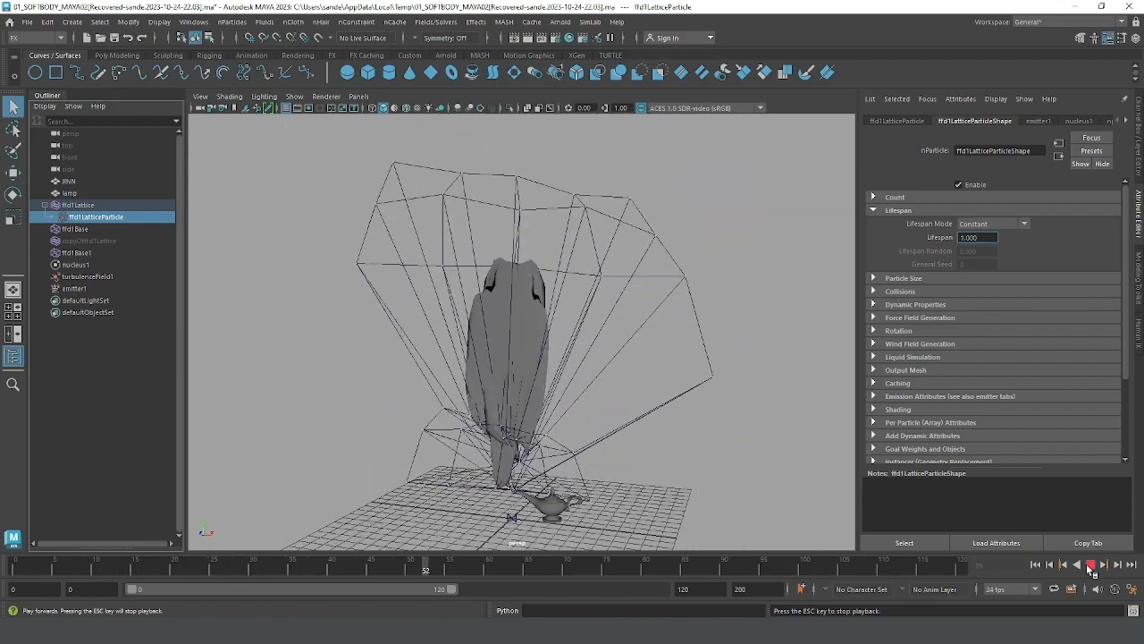
click(1090, 565)
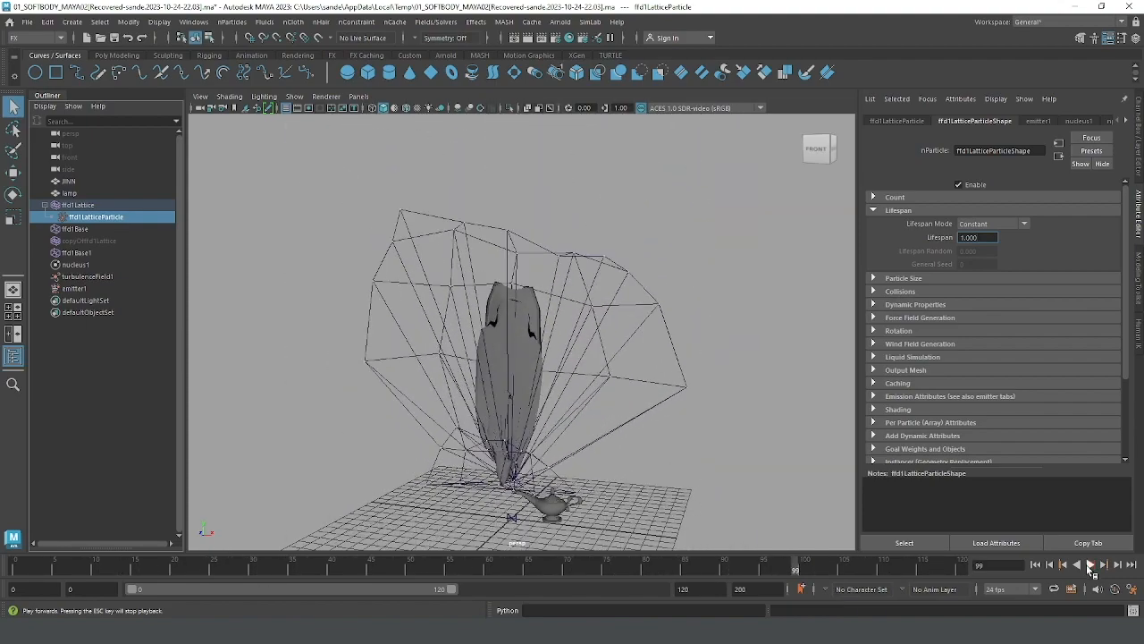
click(981, 239)
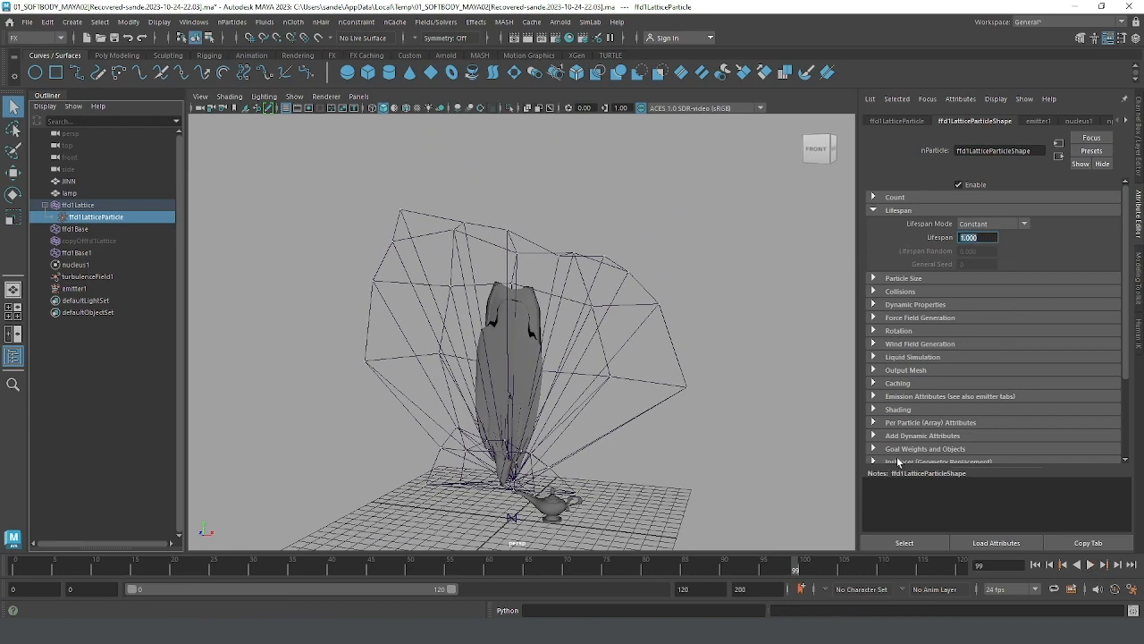
Step: Set emitter1's Rate (Particles/Sec) to 0
click(77, 289)
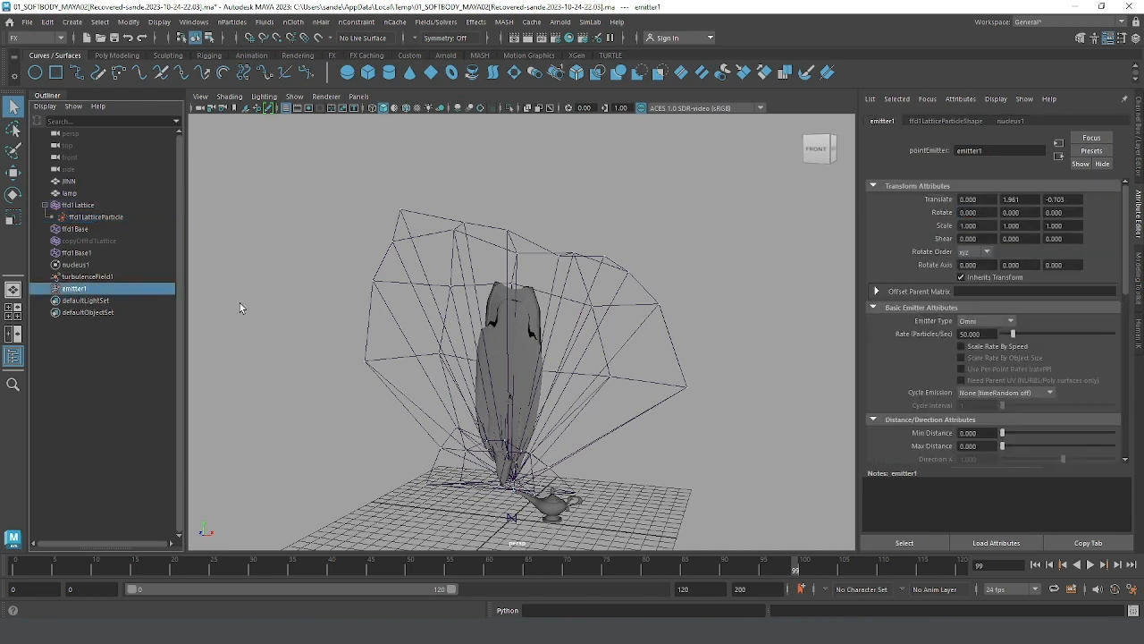
click(967, 333)
text(0)
key(Return)
Step: Replay the simulation from the start with zero emission and check how long the original lattice particles last
click(1035, 565)
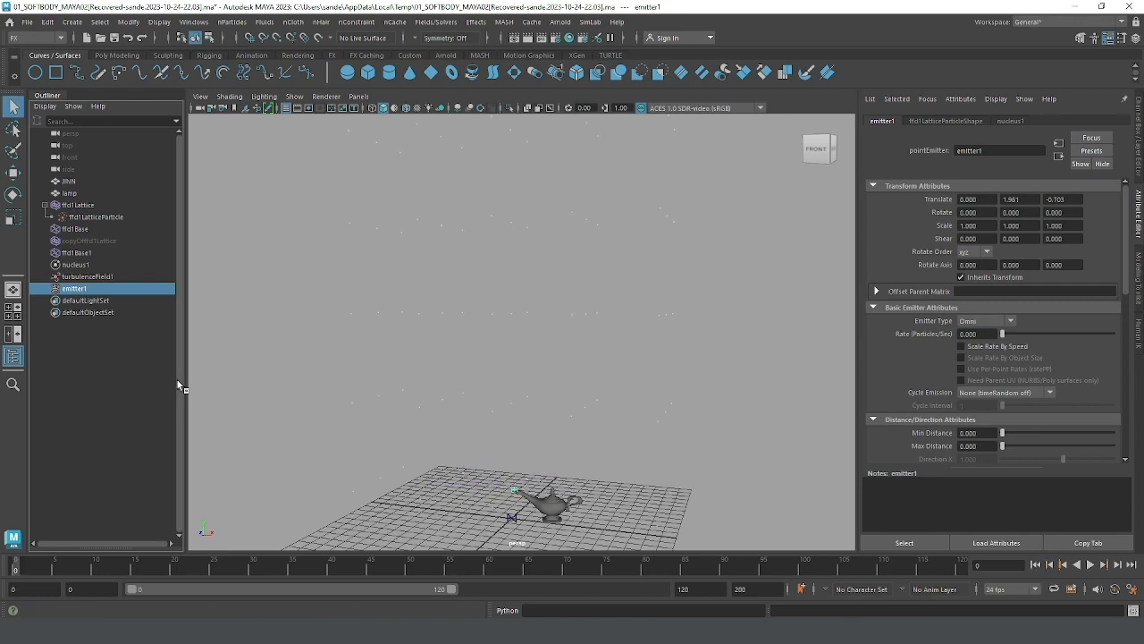
click(982, 334)
click(1090, 565)
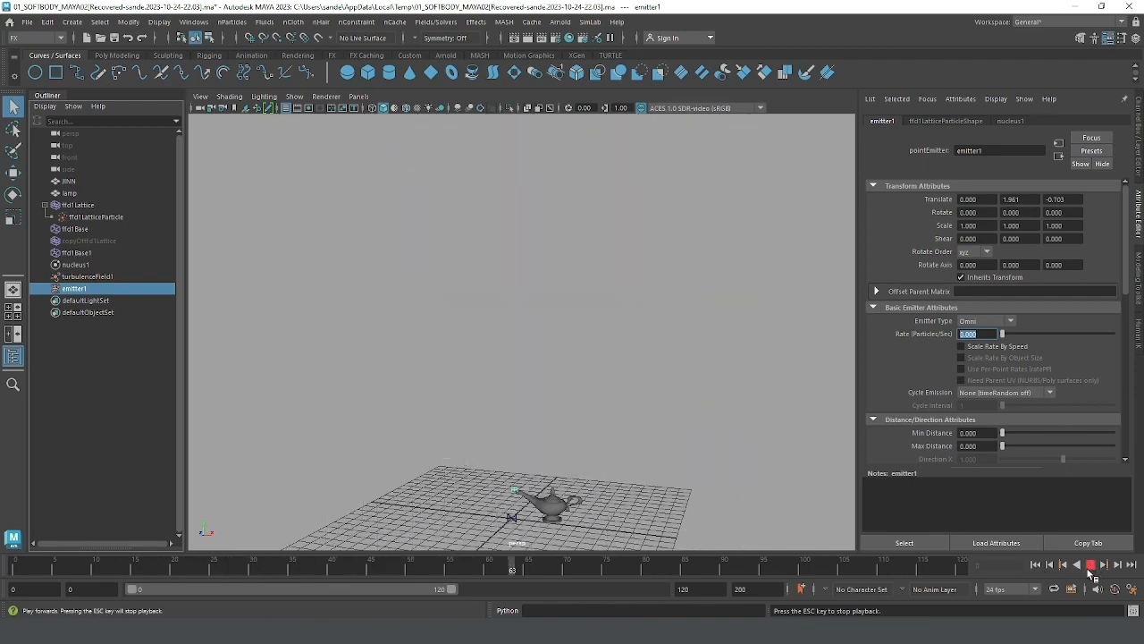
click(1090, 565)
click(1036, 565)
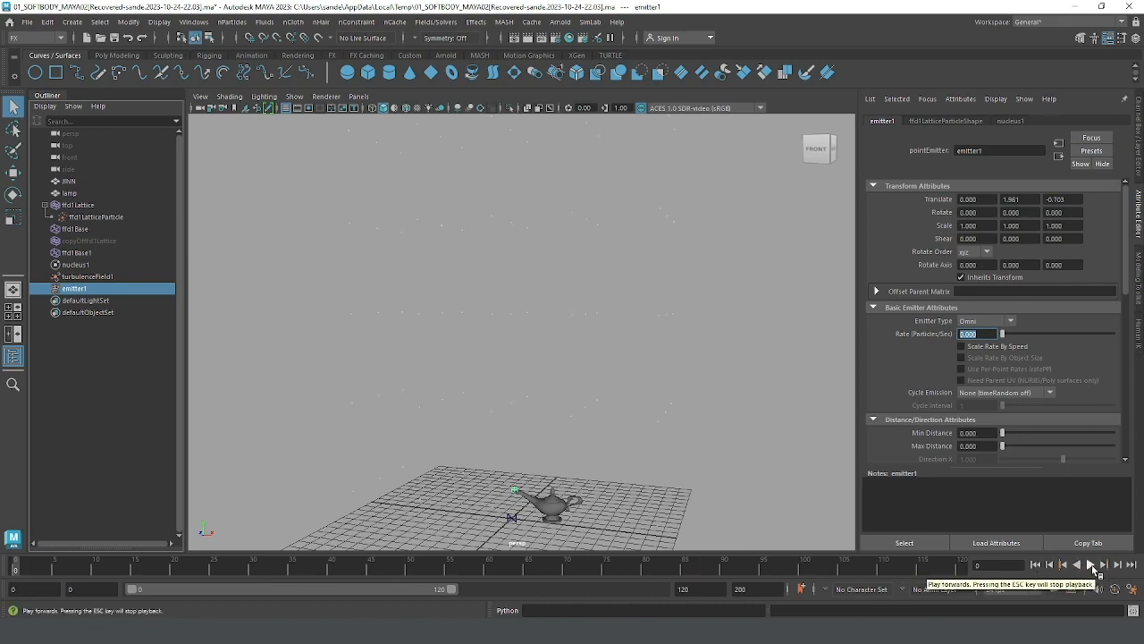
click(1091, 566)
click(1092, 566)
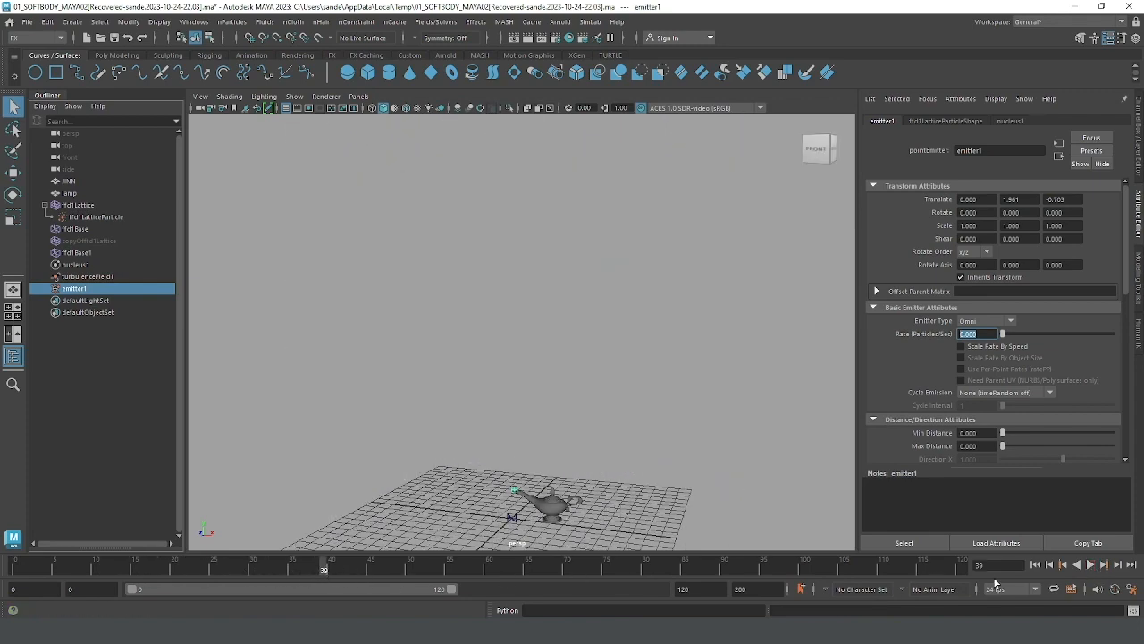
Step: Run the simulation from the start again and stop it at frame 40
click(1035, 564)
click(1091, 566)
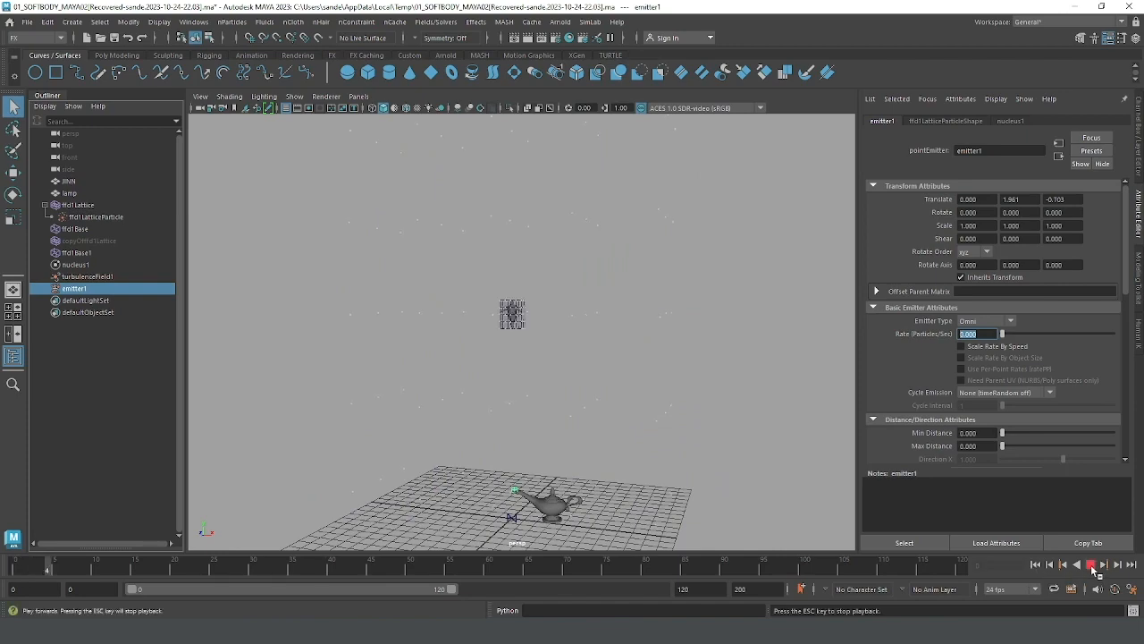
click(1091, 566)
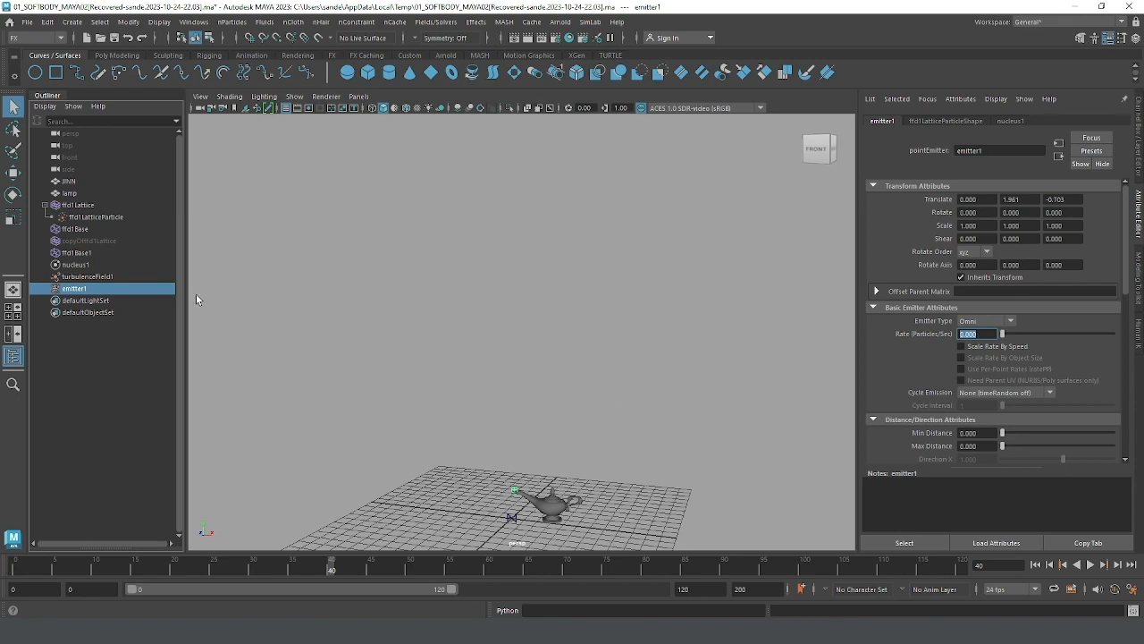
Step: Store the current state of ffd1LatticeParticle as its initial state using Set for Selected, and return to frame 0
click(96, 217)
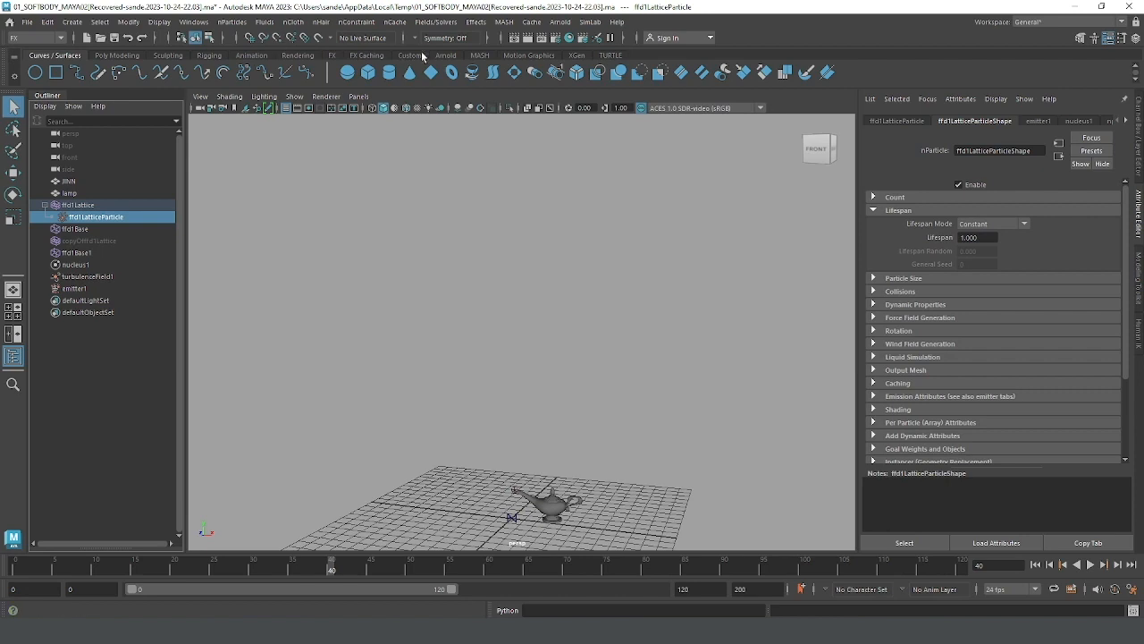
click(438, 24)
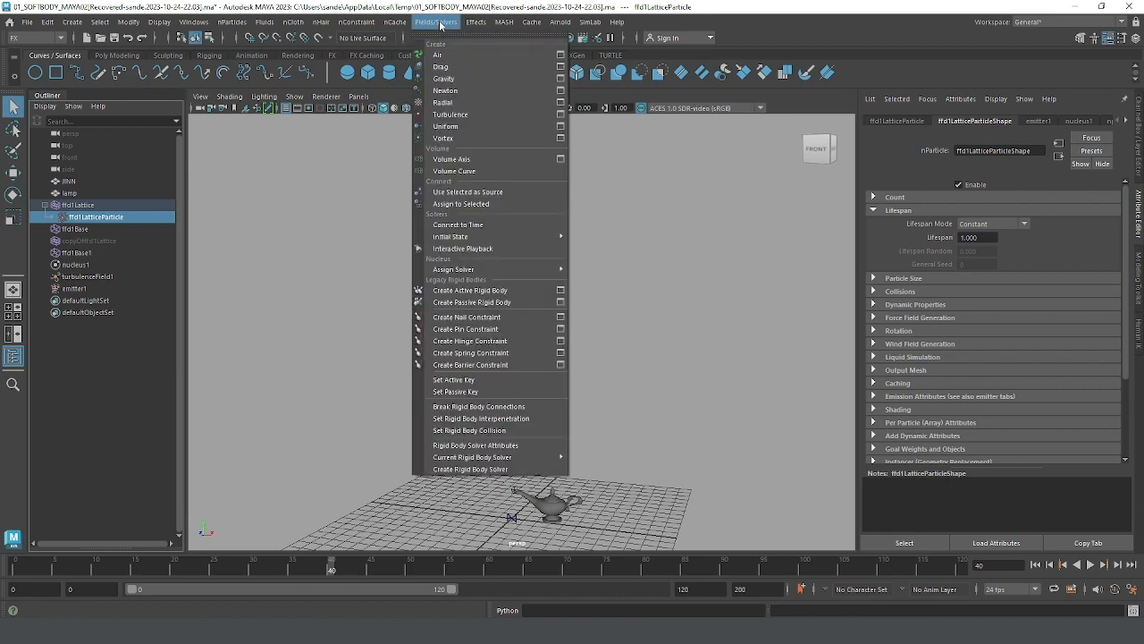
mouse_move(488, 238)
mouse_move(452, 238)
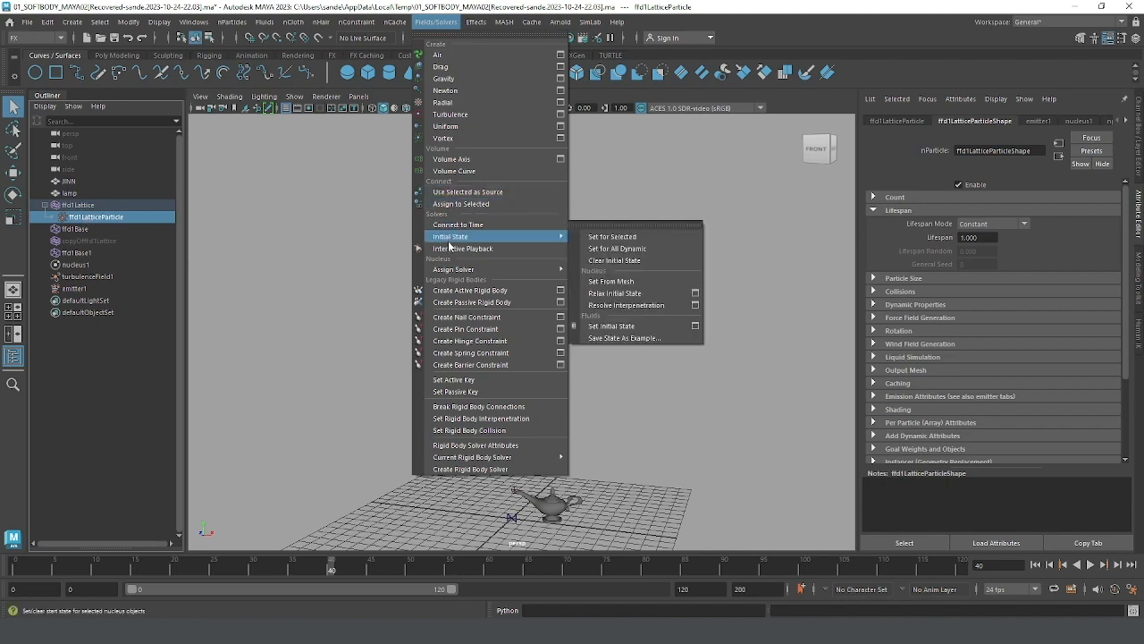
click(601, 238)
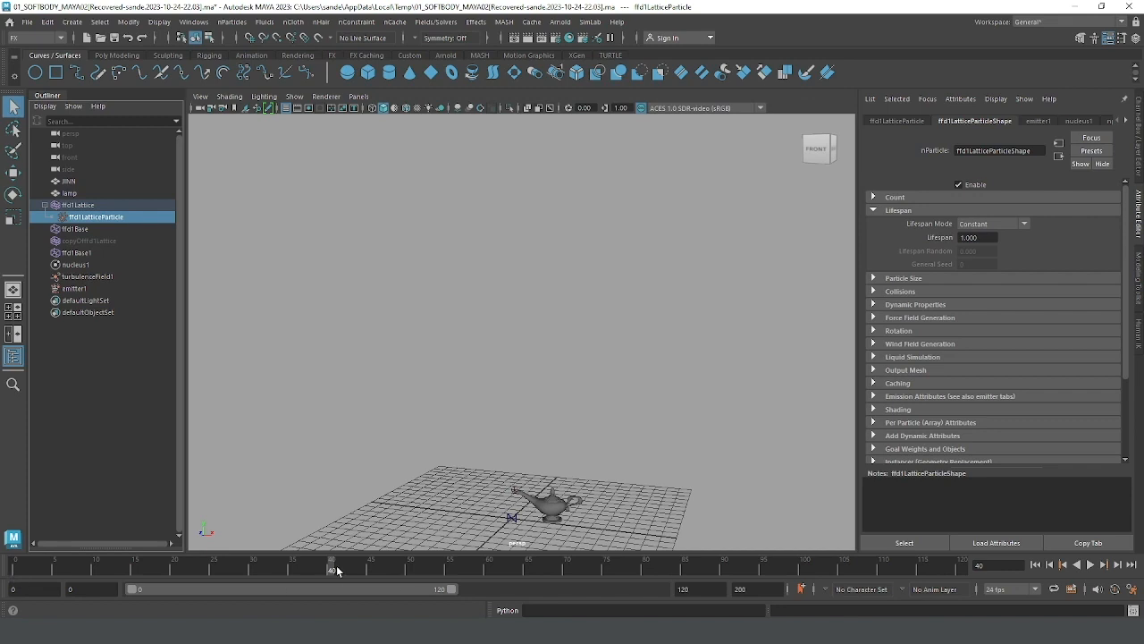
click(1036, 565)
Step: Set emitter1's Rate (Particles/Sec) to 100
click(79, 289)
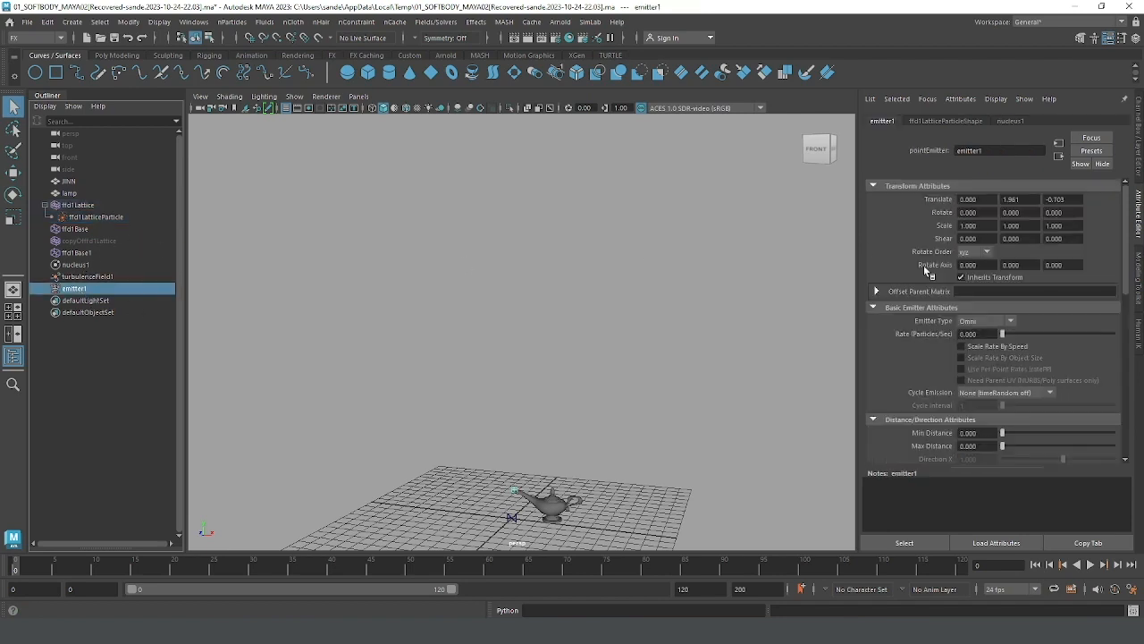
click(983, 332)
text(100)
key(Return)
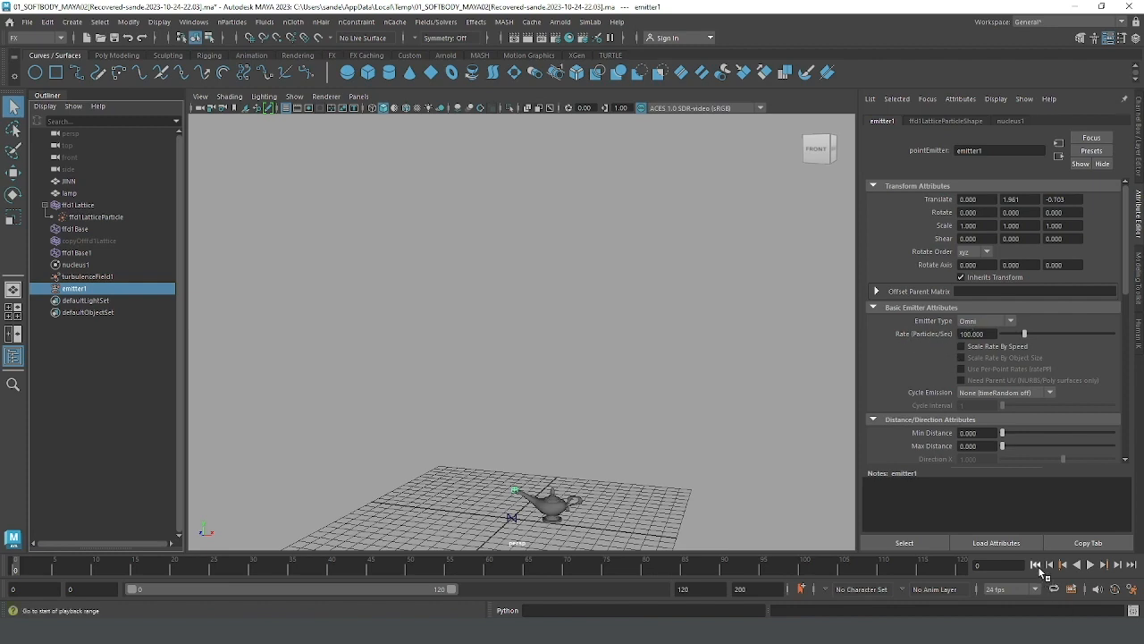
Step: Play the simulation to check the genie emerging from the spout, stop at frame 13, and bring up ffd1LatticeParticle's lifespan settings
click(1090, 566)
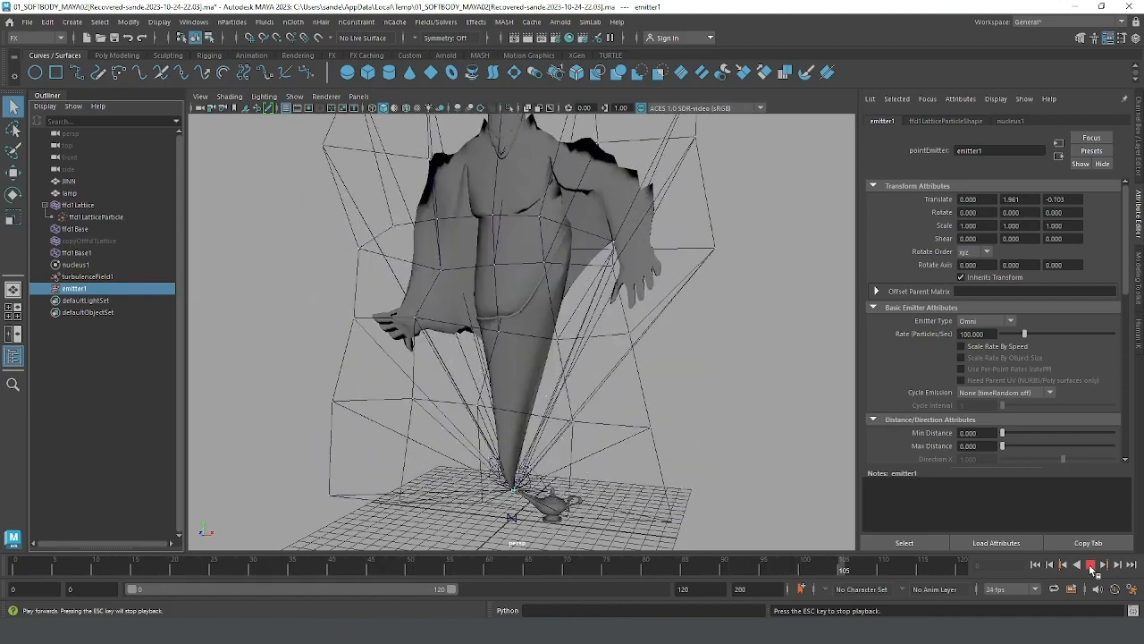
key(Escape)
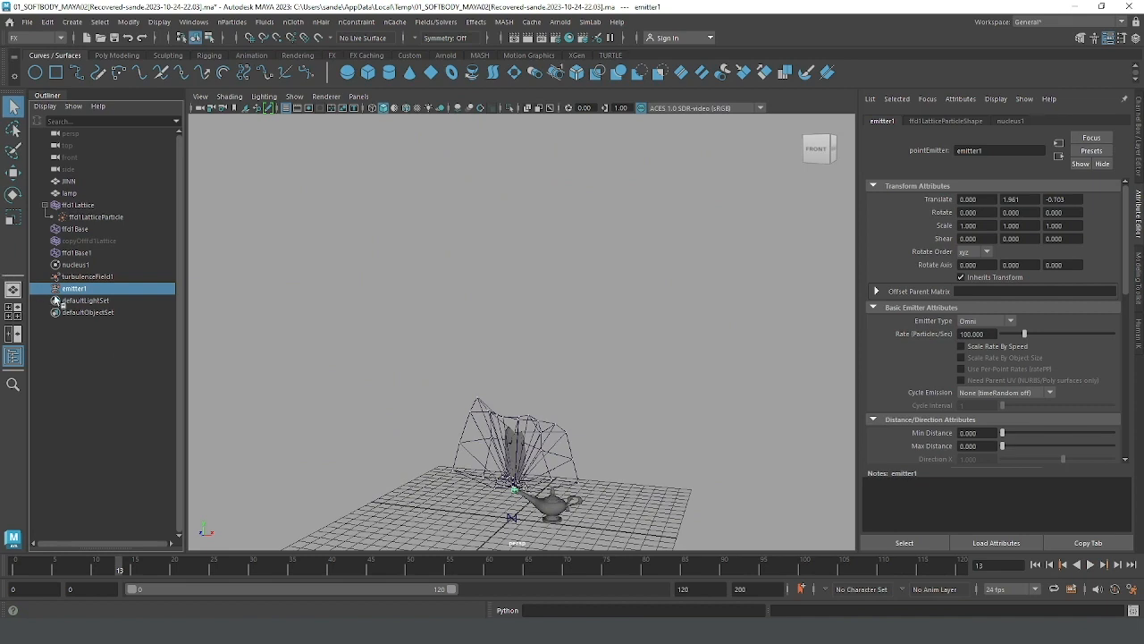
click(90, 218)
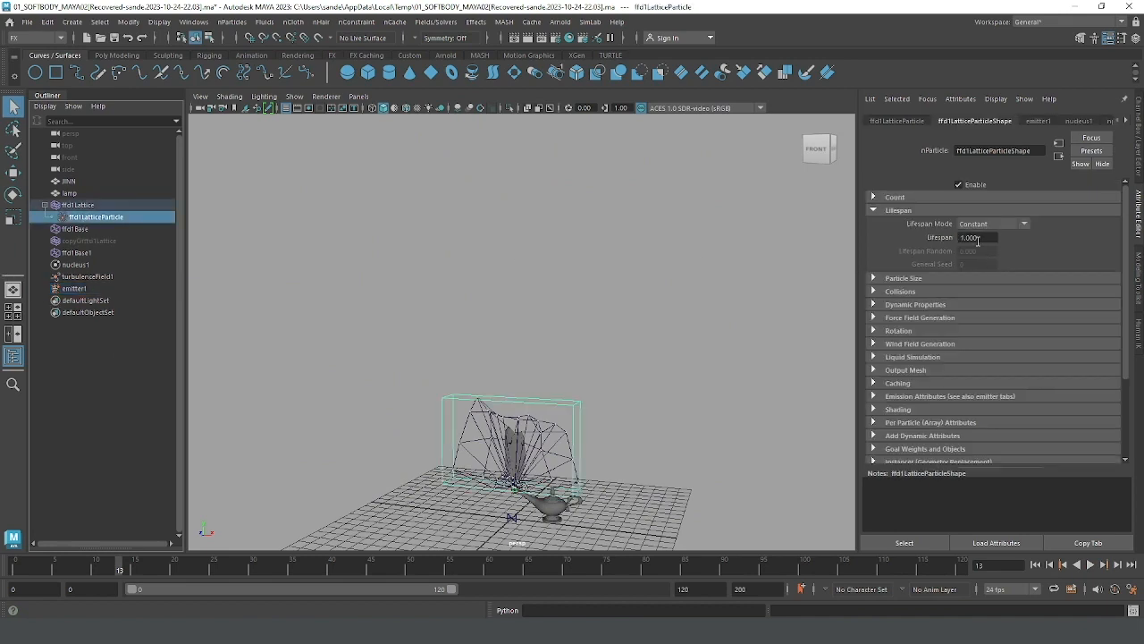
Step: Replay the simulation from the start to check the particle lifespan's effect on the genie, stopping at frame 86
double_click(981, 237)
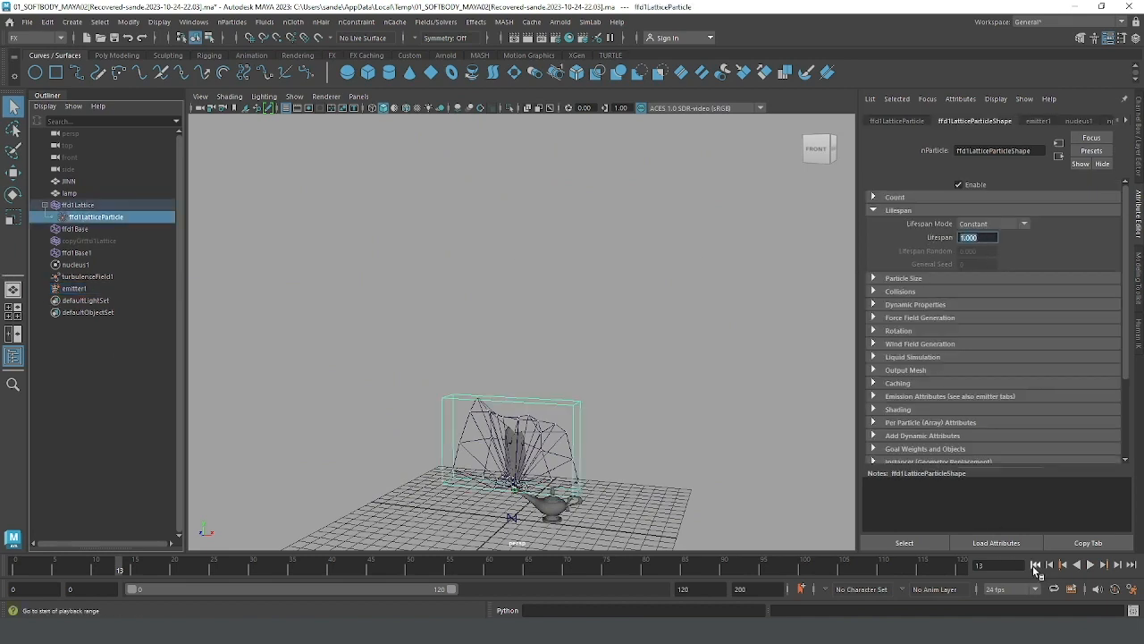
click(1035, 564)
click(1089, 565)
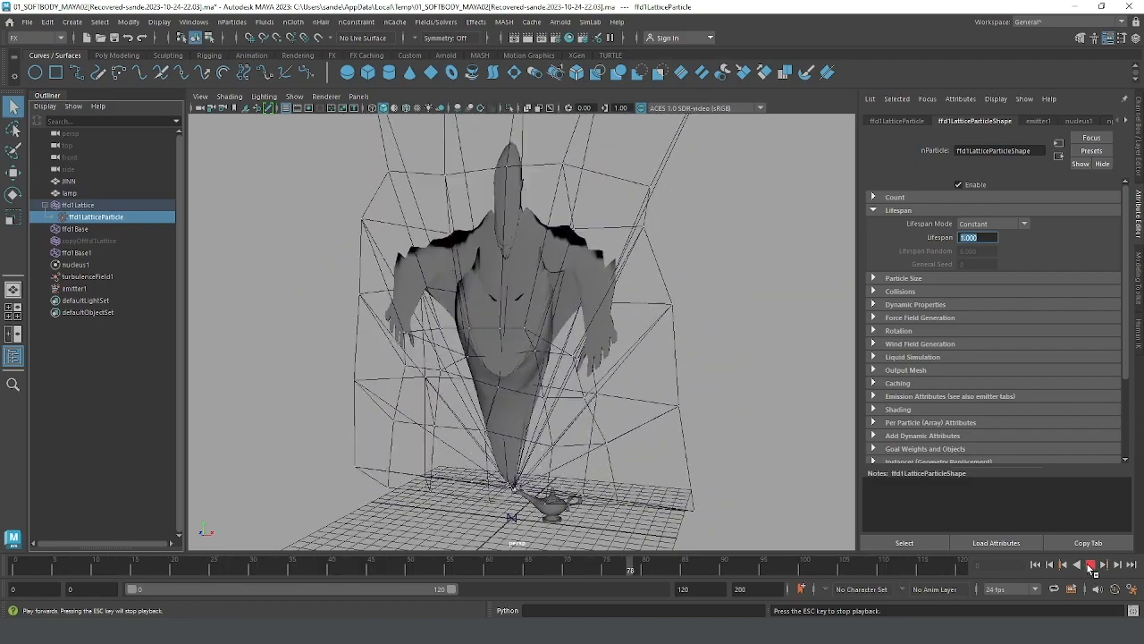
click(1091, 565)
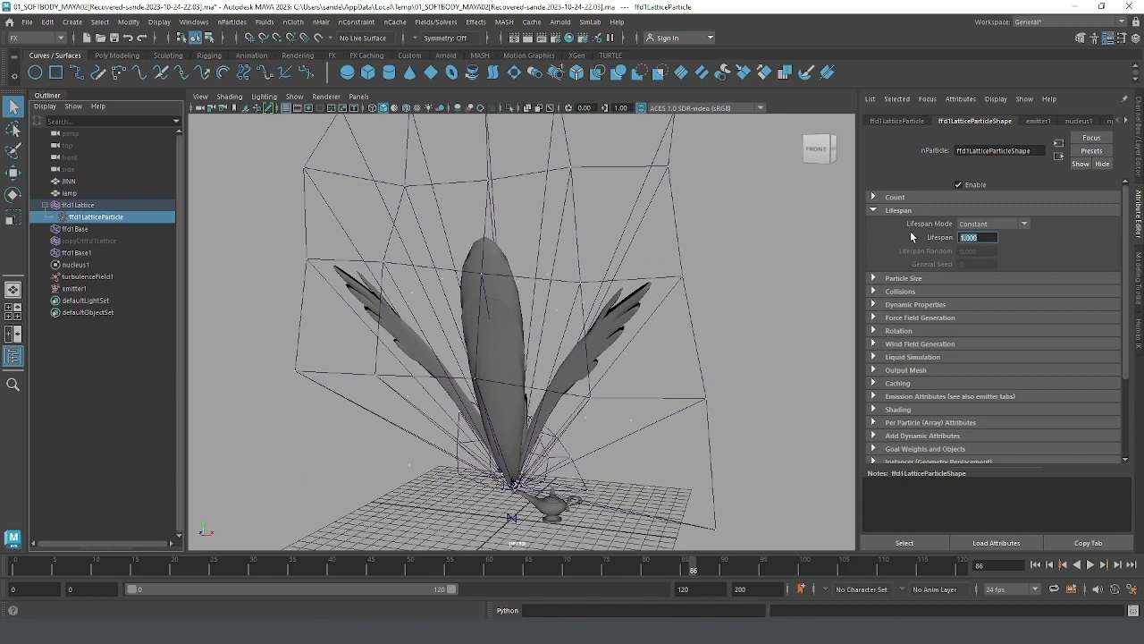
Step: Set ffd1LatticeParticle's Lifespan to 10 and play the simulation from the start
text(6)
key(Return)
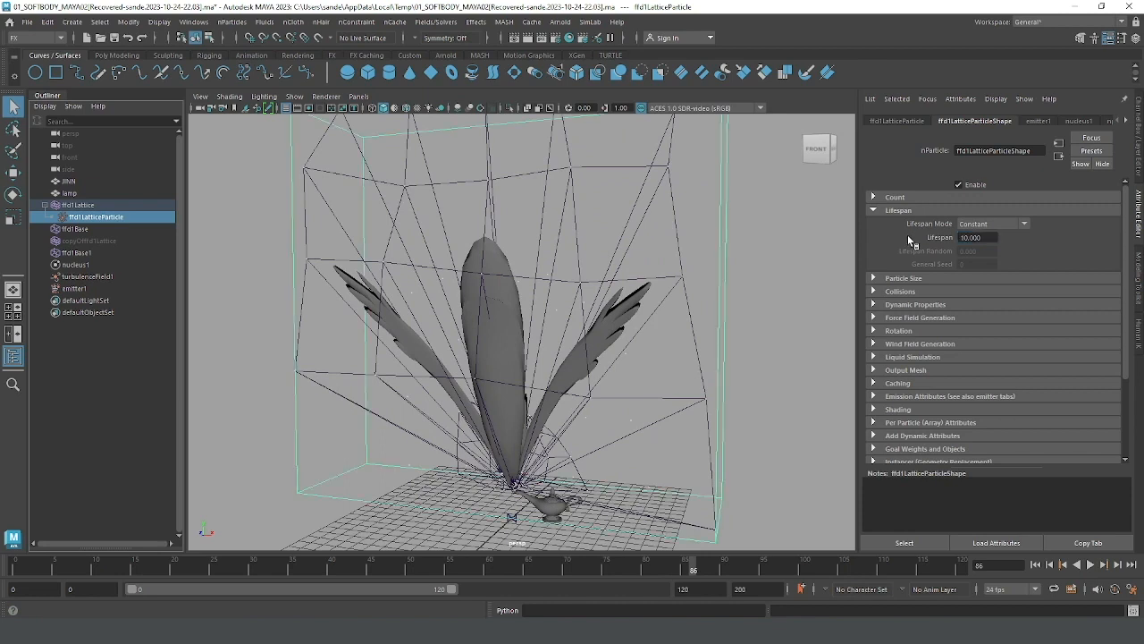
click(1035, 564)
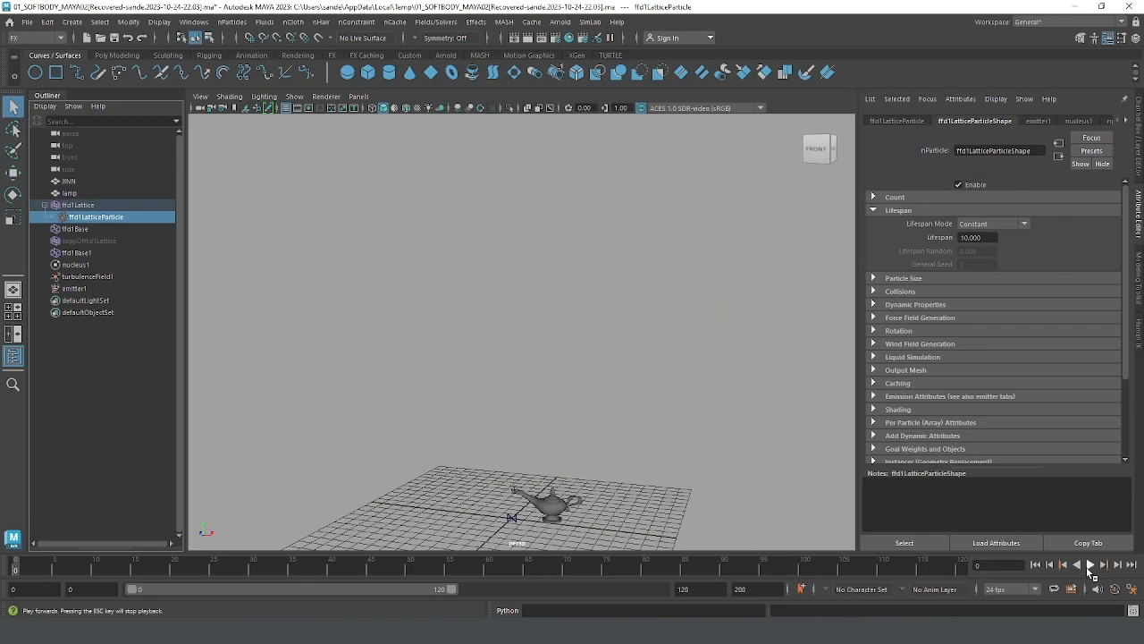
click(1090, 565)
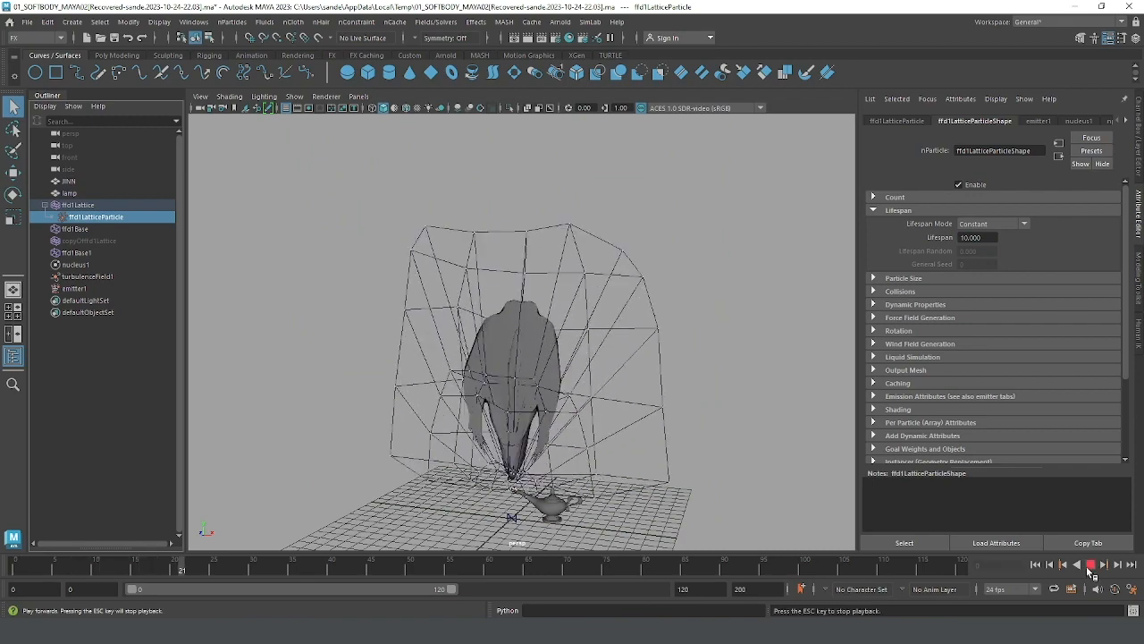
alt+right_drag(667, 428, 434, 295)
alt+drag(435, 296, 524, 358)
Step: Rerun the simulation from the start with a pause at frame 37, and resume it up to frame 110 to inspect the genie's movement
click(1035, 565)
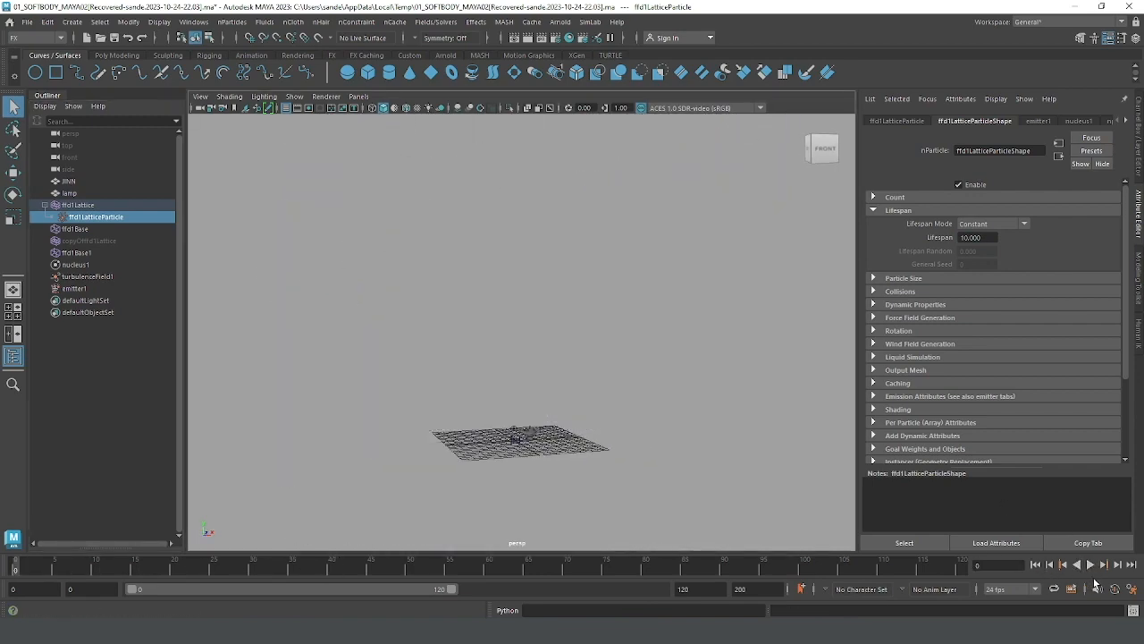
click(1089, 564)
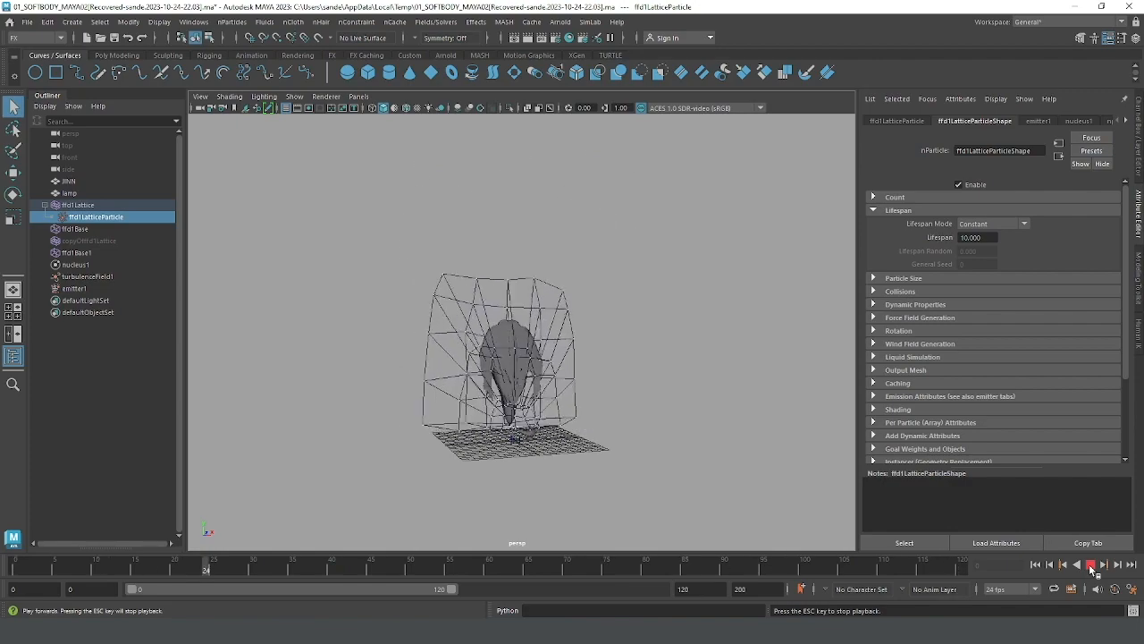
click(1091, 569)
alt+drag(503, 325, 455, 323)
alt+right_drag(455, 323, 615, 365)
alt+drag(615, 365, 565, 394)
alt+right_drag(699, 445, 610, 389)
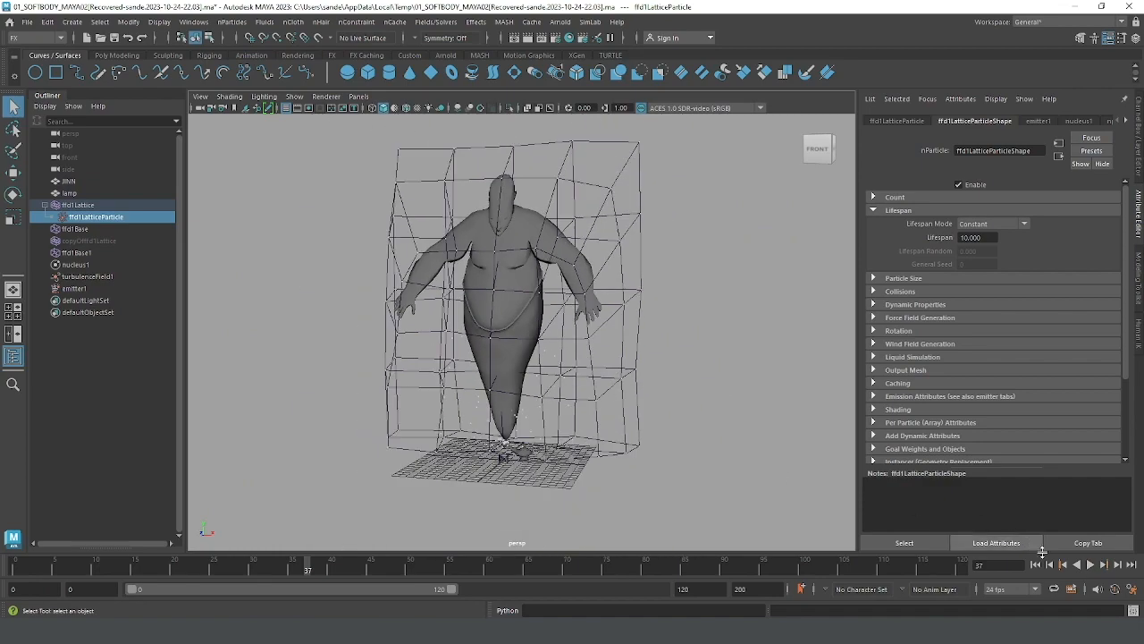
click(1090, 565)
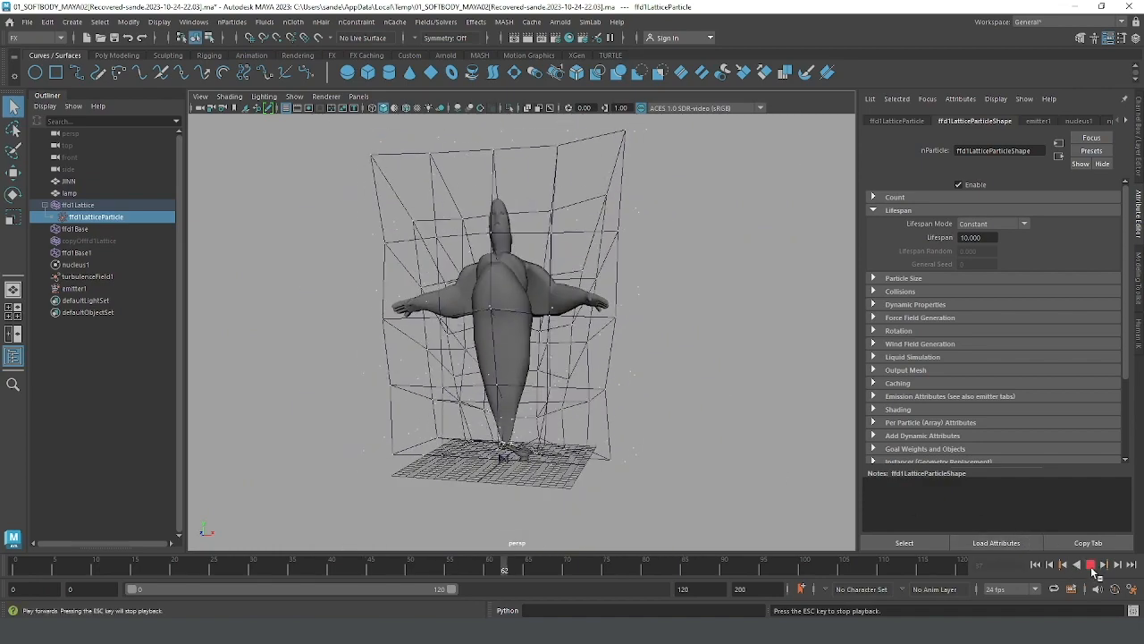
click(1090, 565)
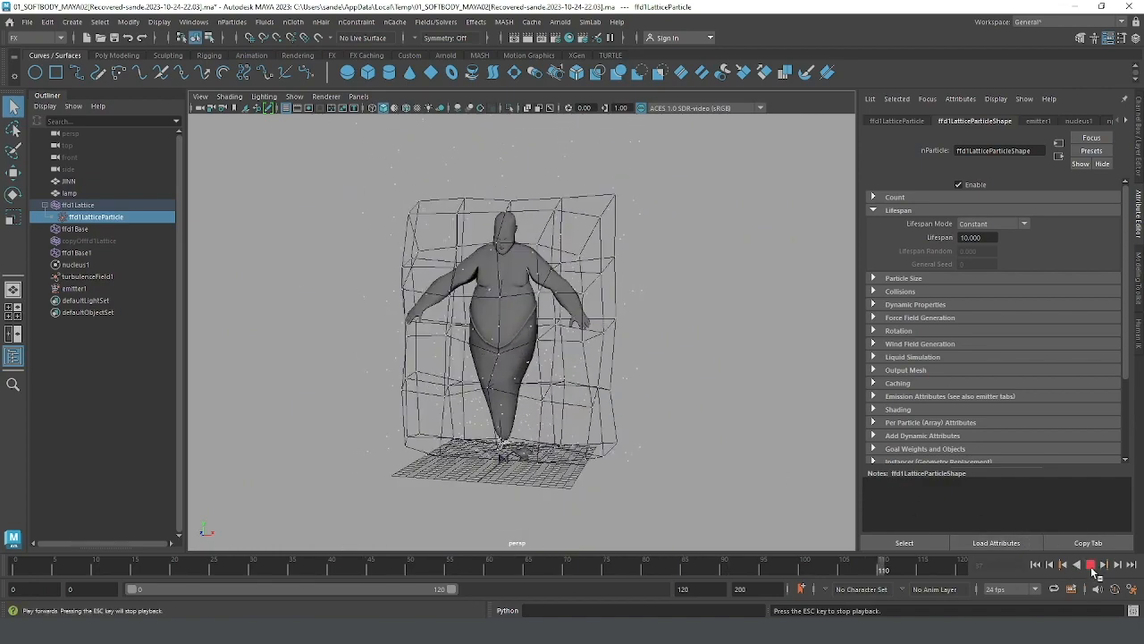
Step: Set ffd1LatticeParticle's Goal Weight[0] to 0.3 and test it by playing from the start to frame 104
click(1139, 164)
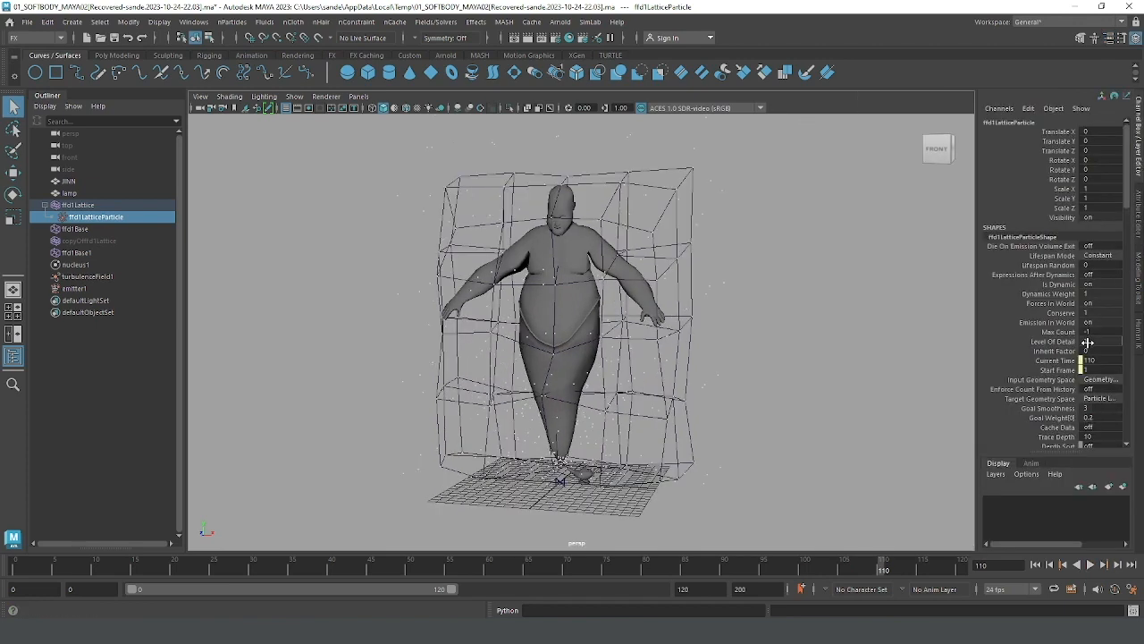
click(77, 220)
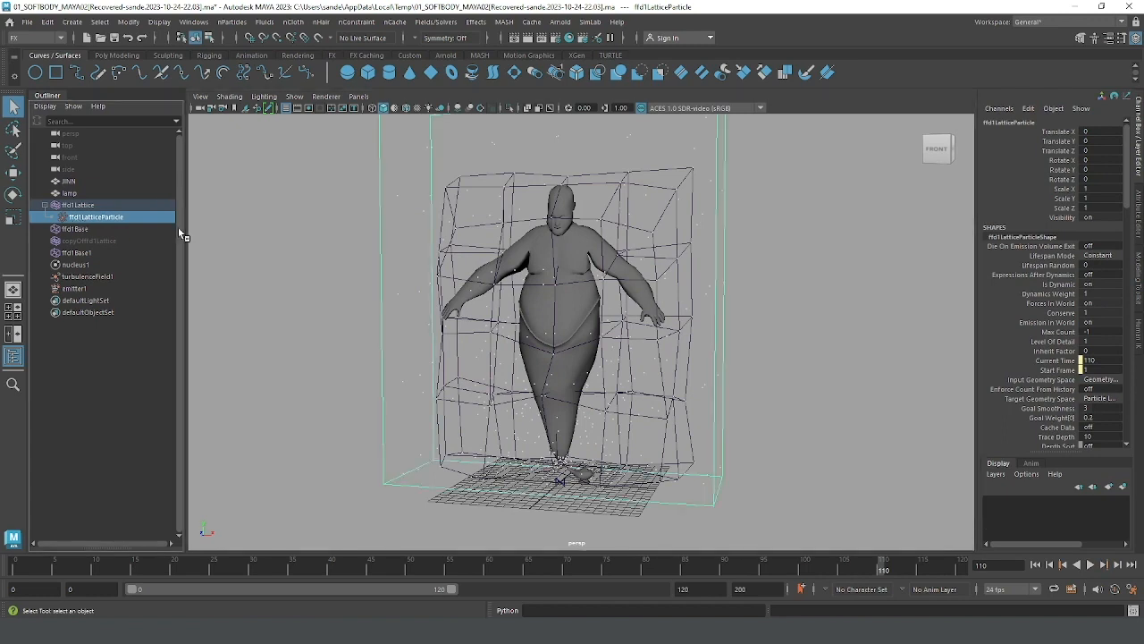
double_click(1098, 417)
text(0.3)
key(Return)
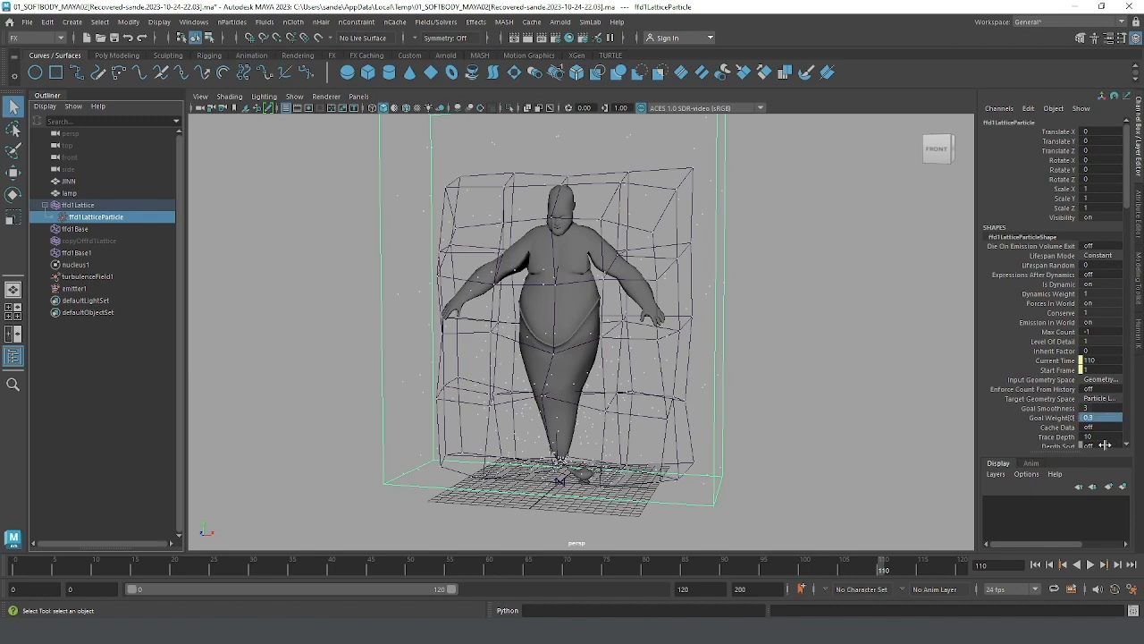
click(1037, 564)
click(1090, 566)
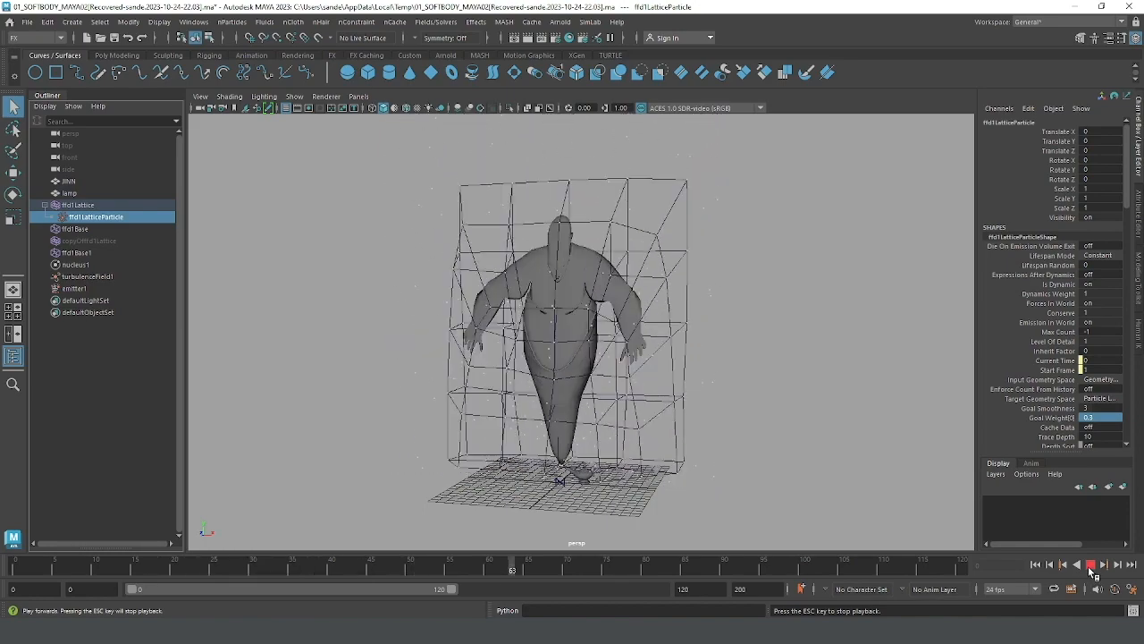
click(1091, 565)
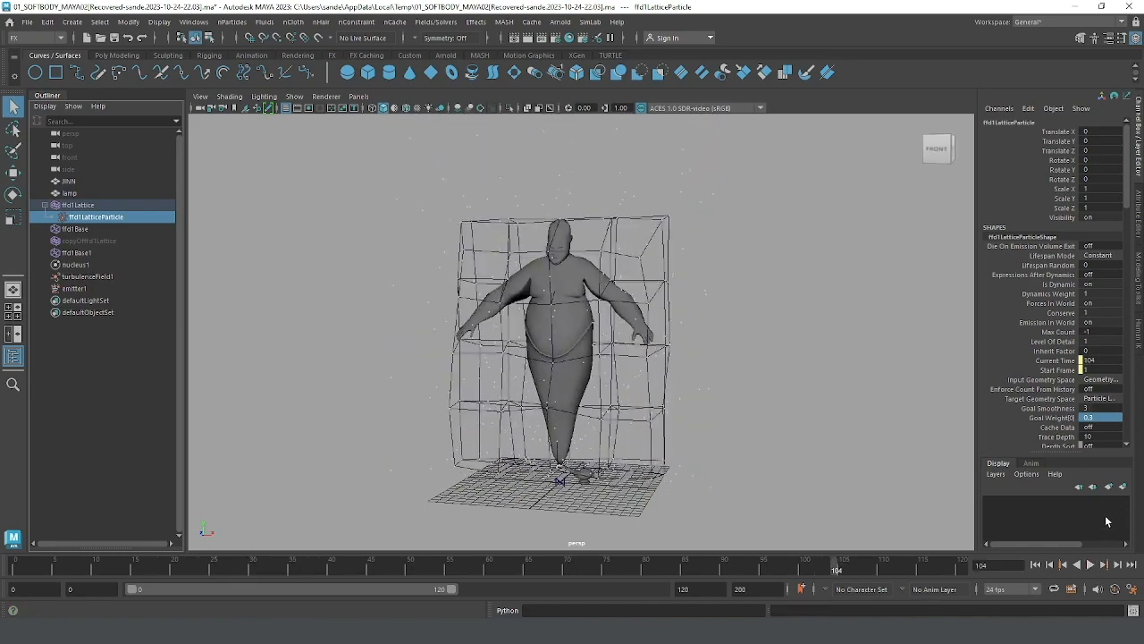
Step: Set ffd1LatticeParticle's Goal Weight[0] to 0.4, replay from the start to frame 100, and inspect the genie up close
double_click(1099, 418)
key(Return)
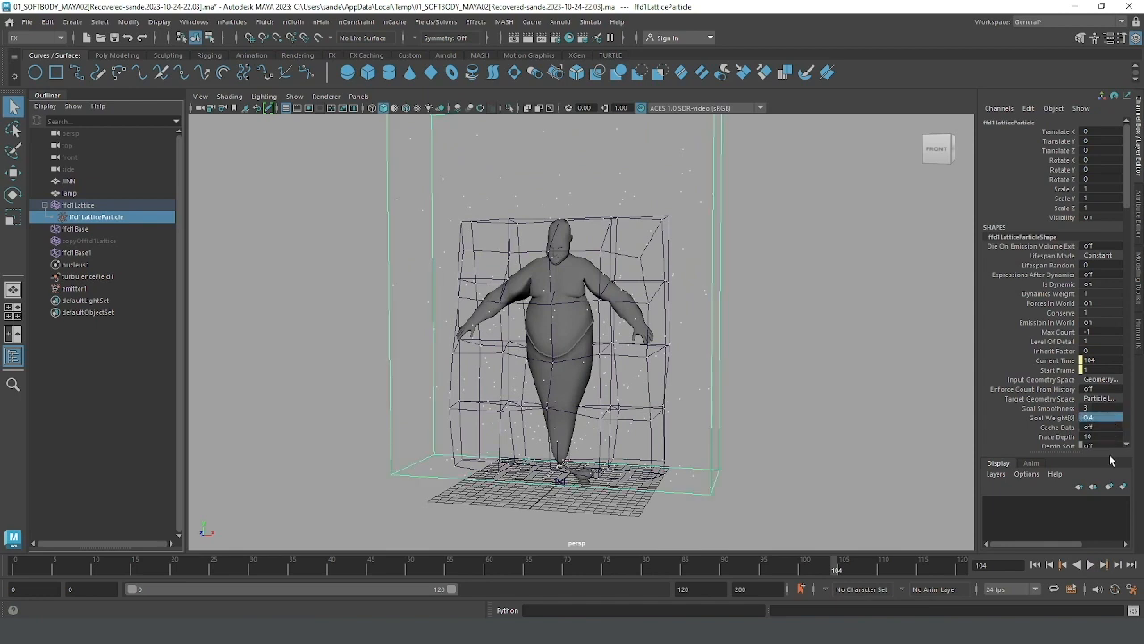
click(1037, 565)
click(1089, 565)
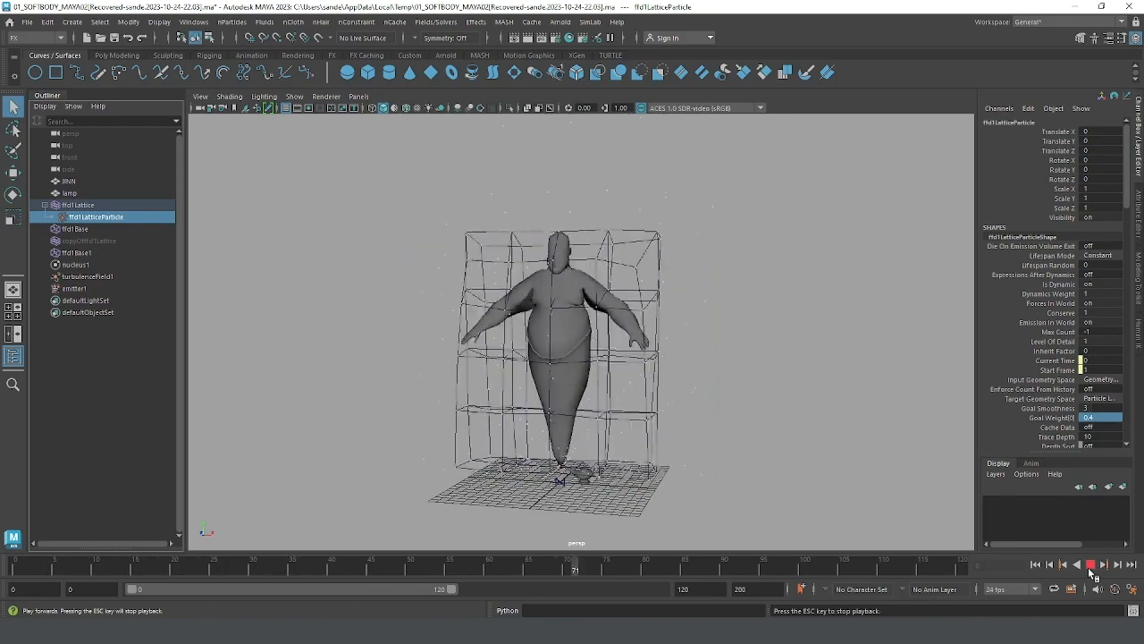
click(1090, 565)
scroll(702, 289, up, 3)
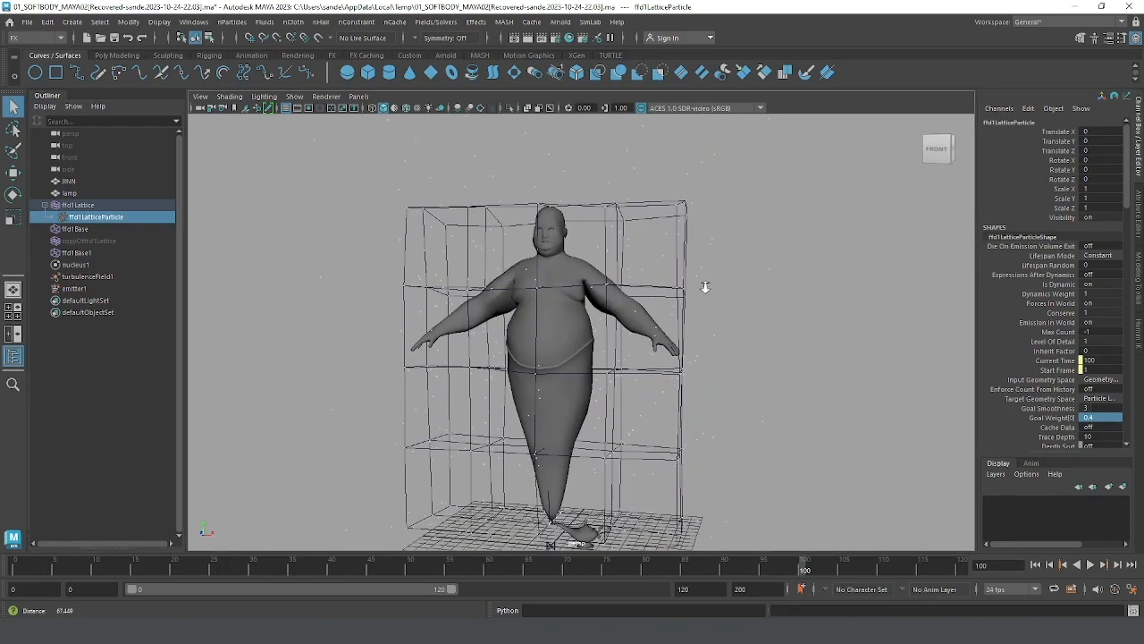
drag(712, 161, 688, 177)
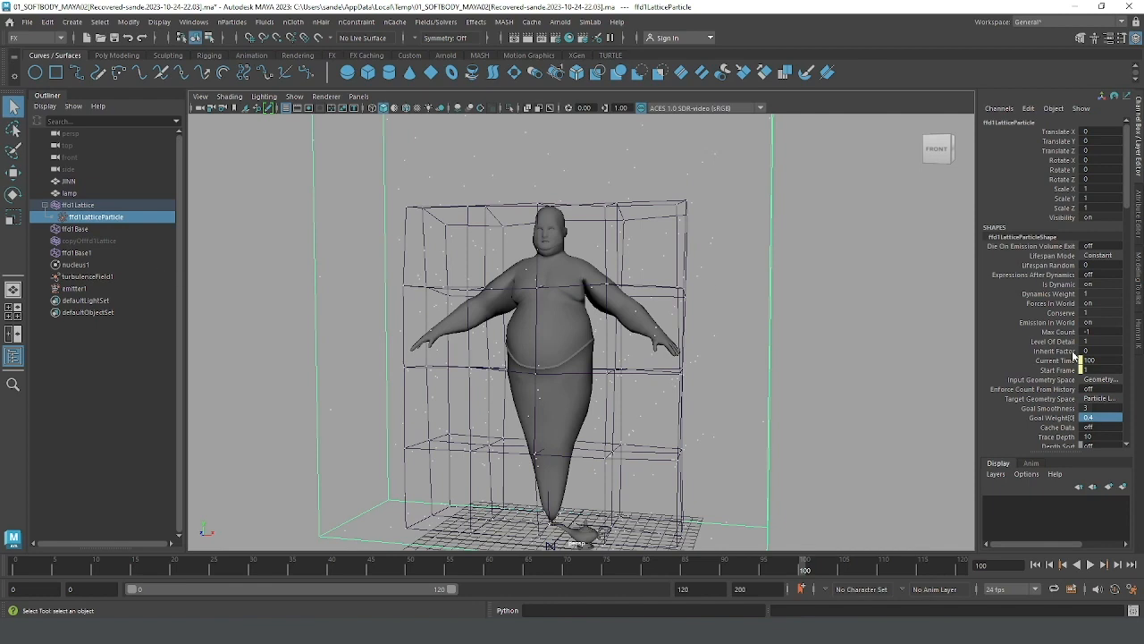
Step: Set ffd1LatticeParticle's Conserve to 0.98 and test it by playing from the start to frame 80
click(1089, 314)
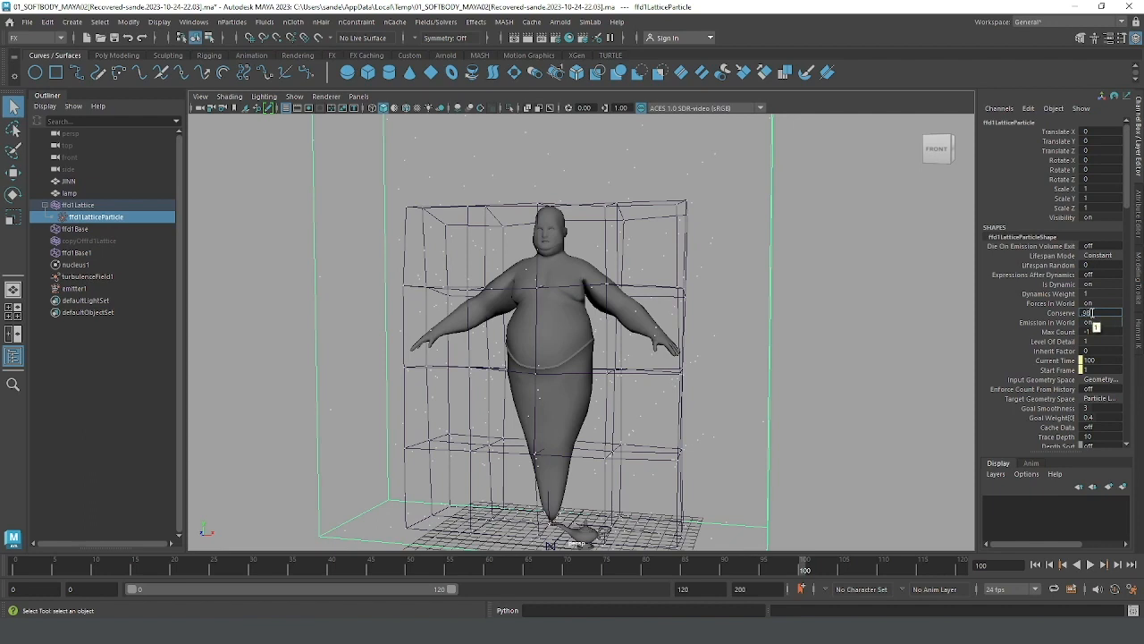
key(Return)
middle_drag(1103, 315, 1092, 313)
click(1035, 564)
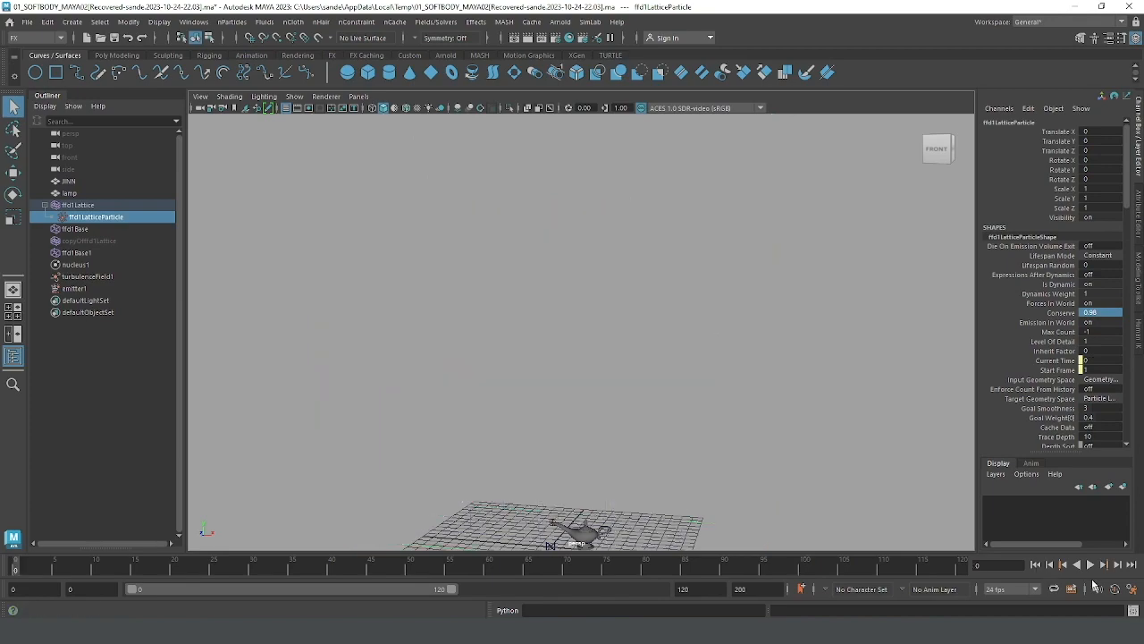
click(1090, 564)
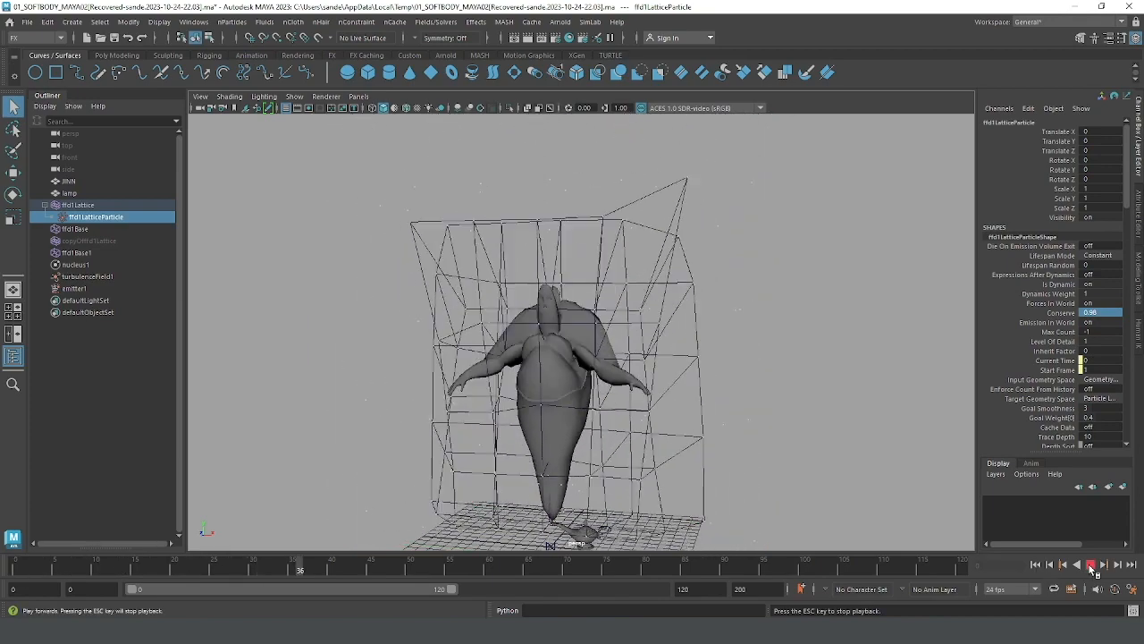
click(1091, 564)
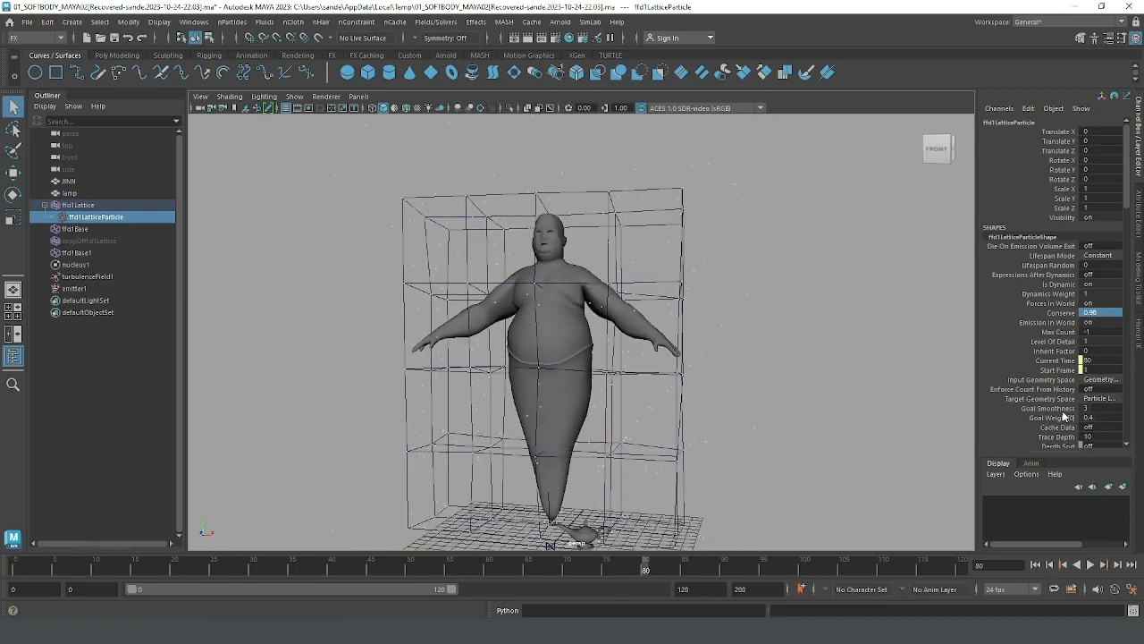
Step: Lower ffd1LatticeParticle's Goal Weight[0] to 0.3 and replay the simulation from the start to frame 118
click(1098, 311)
click(1096, 416)
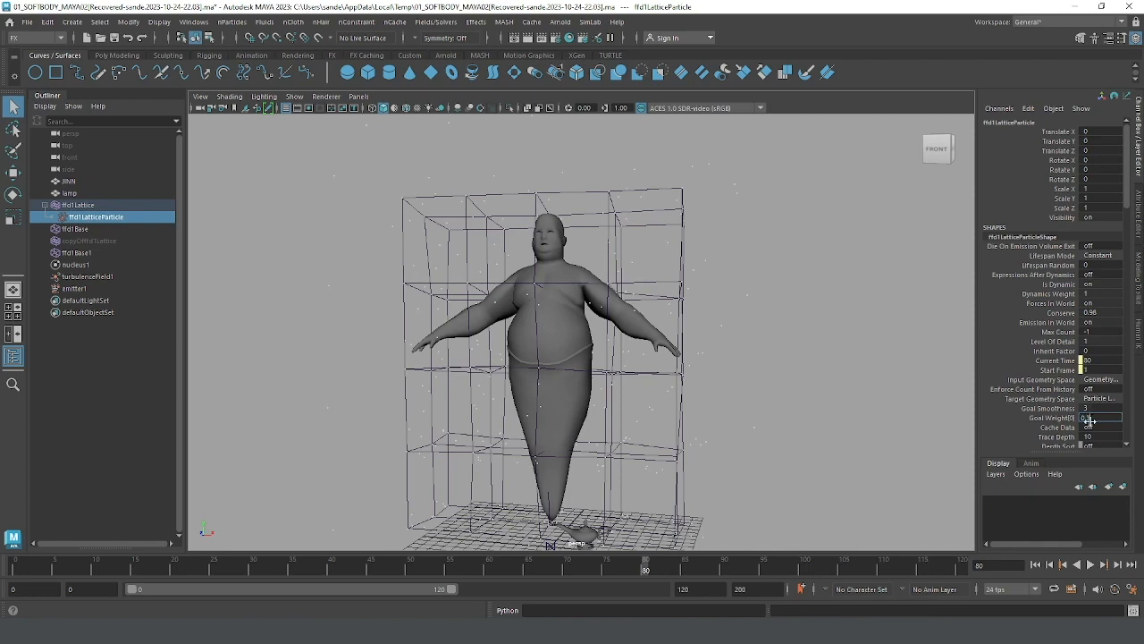
key(Return)
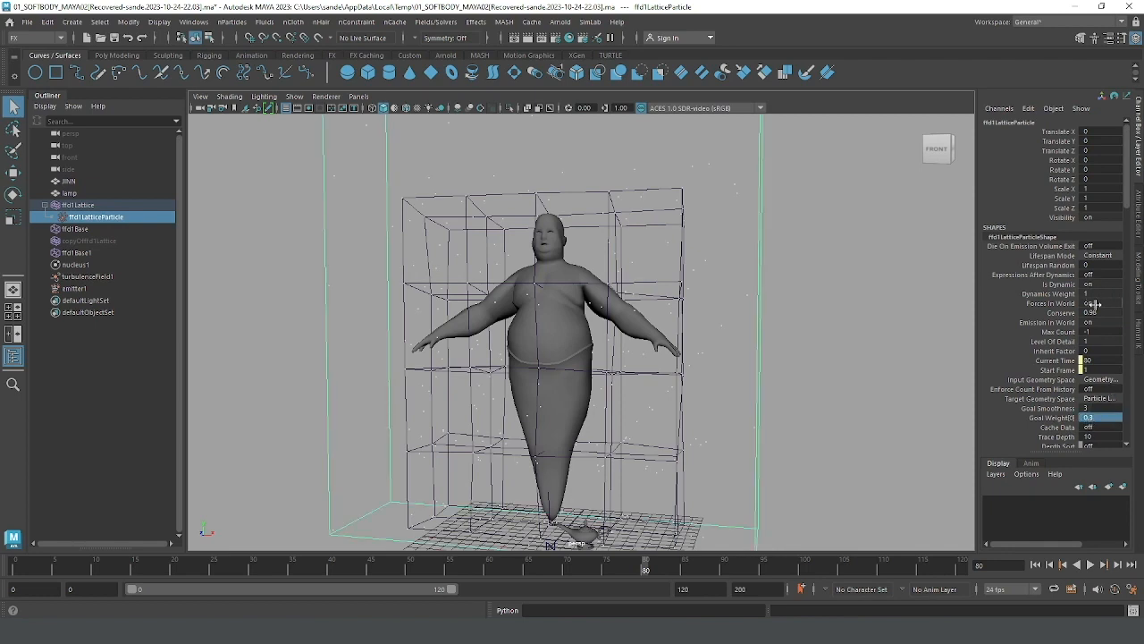
click(1035, 564)
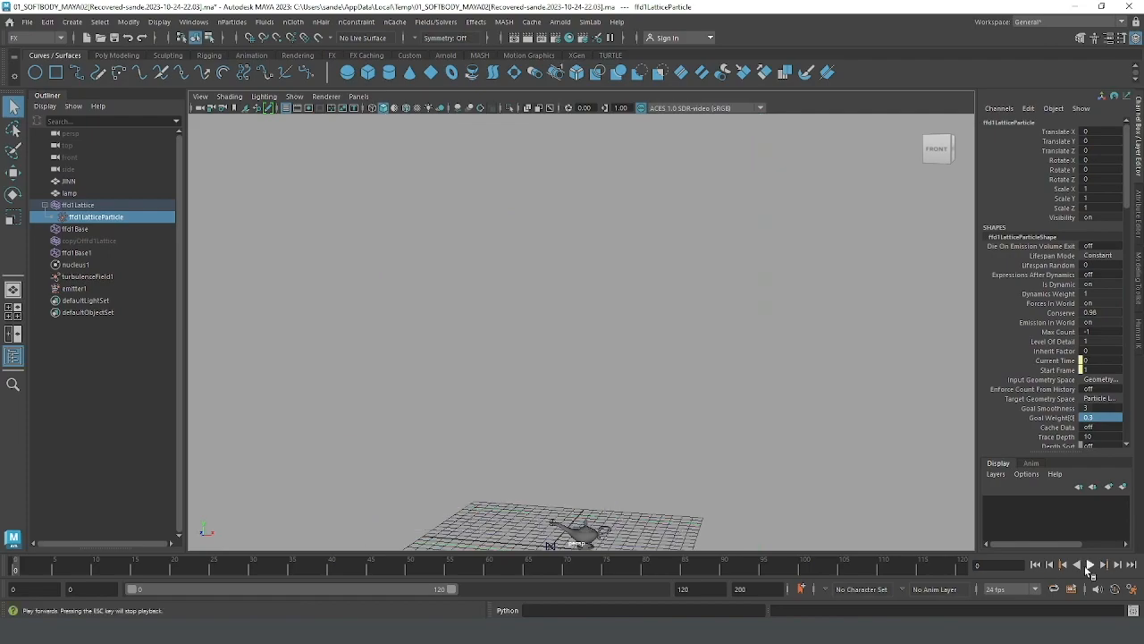
click(1090, 564)
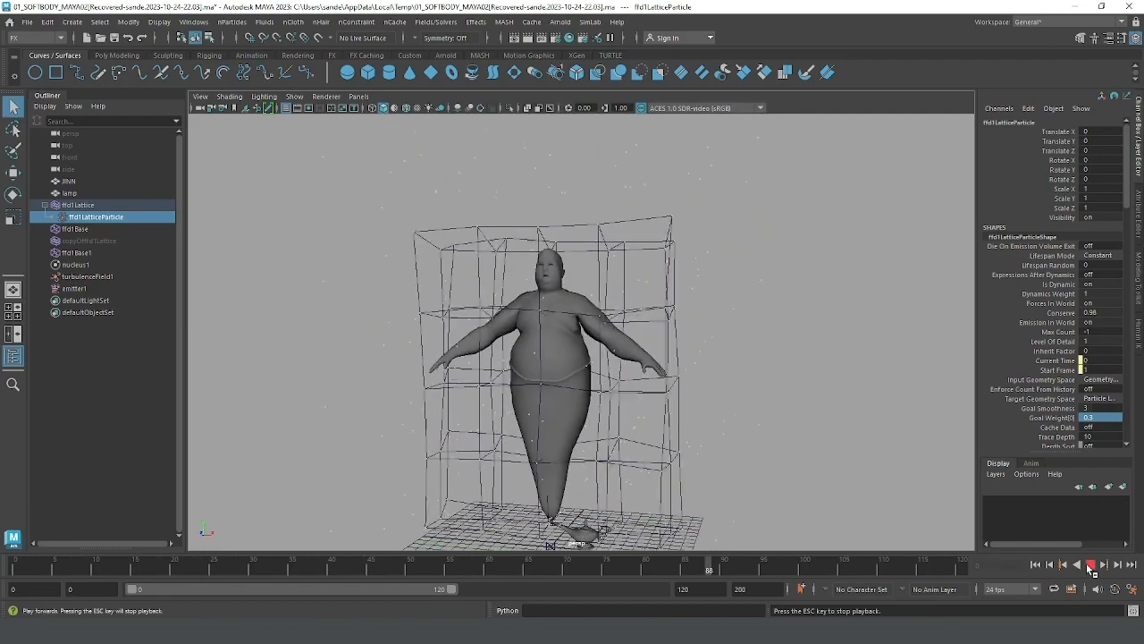
click(1089, 565)
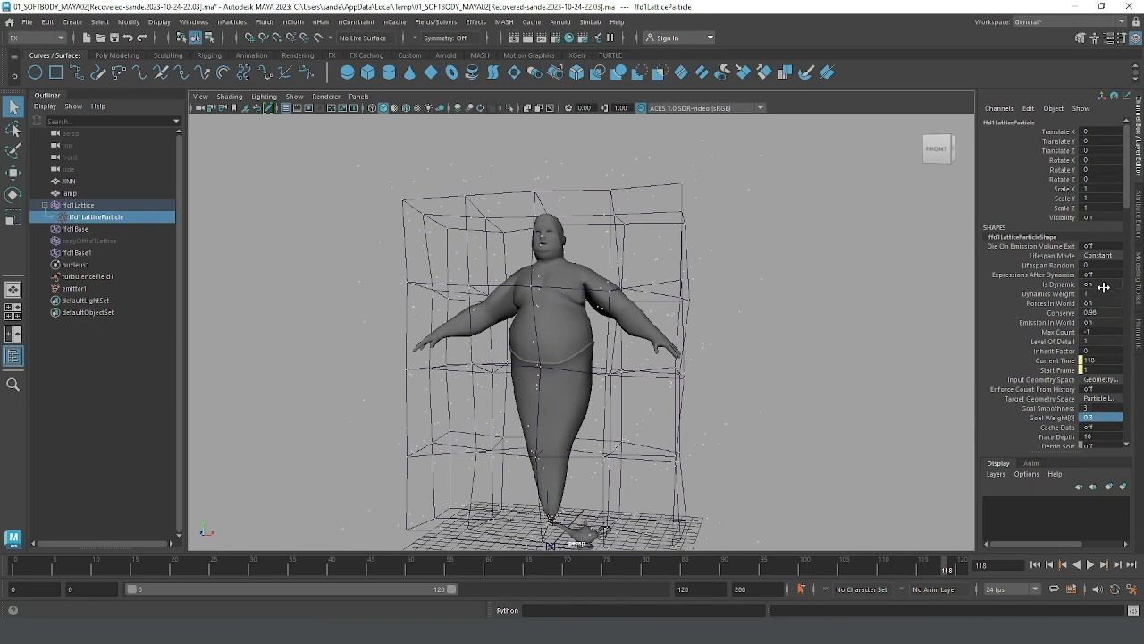
Step: Set ffd1LatticeParticle's Conserve to 0.97 and replay the simulation, pausing at frame 5 and stopping at frame 116
double_click(1098, 312)
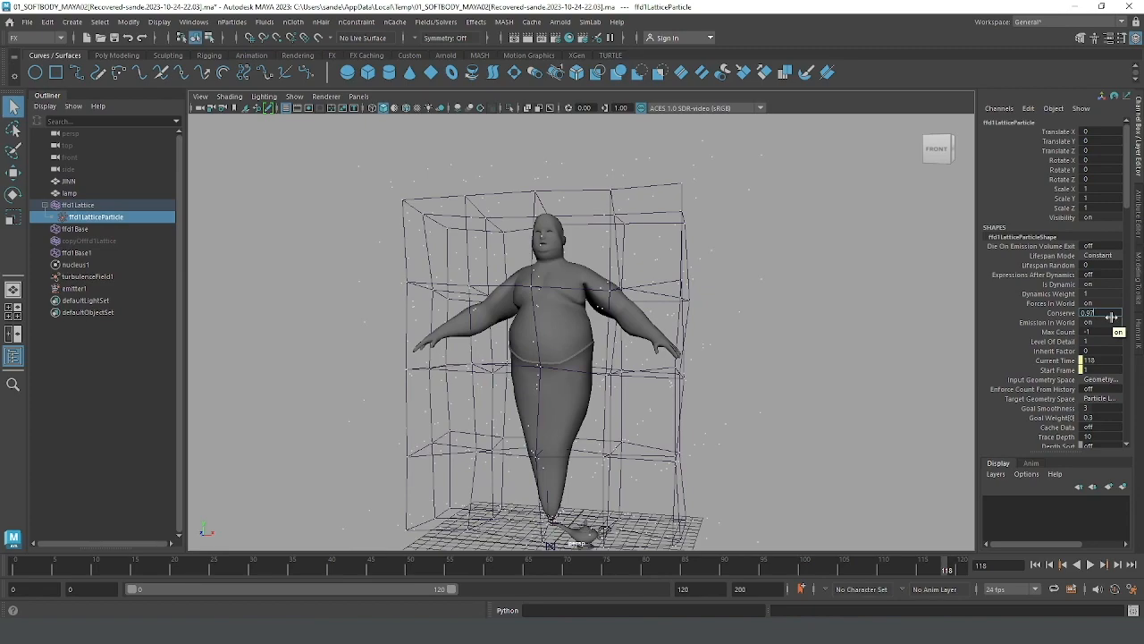
key(Return)
click(1035, 564)
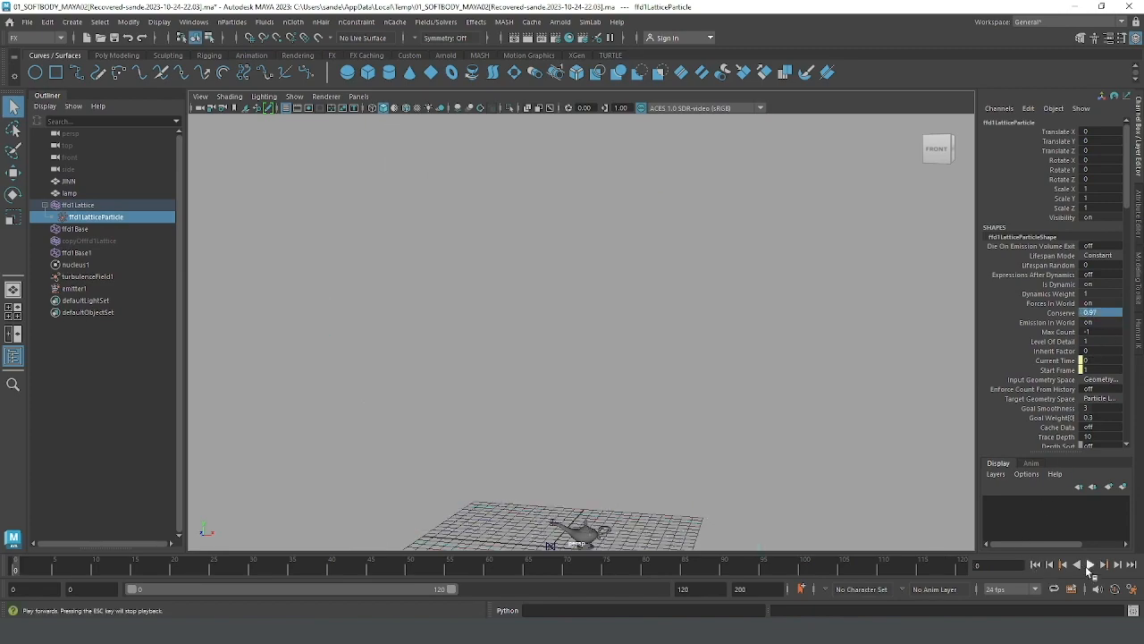
click(1090, 564)
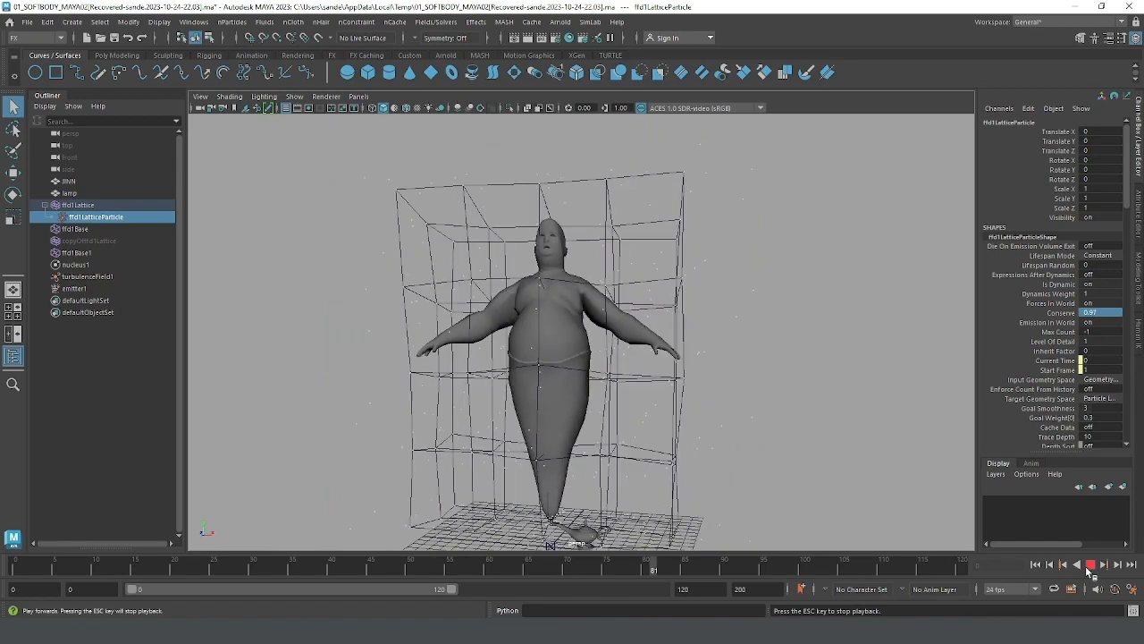
click(1090, 567)
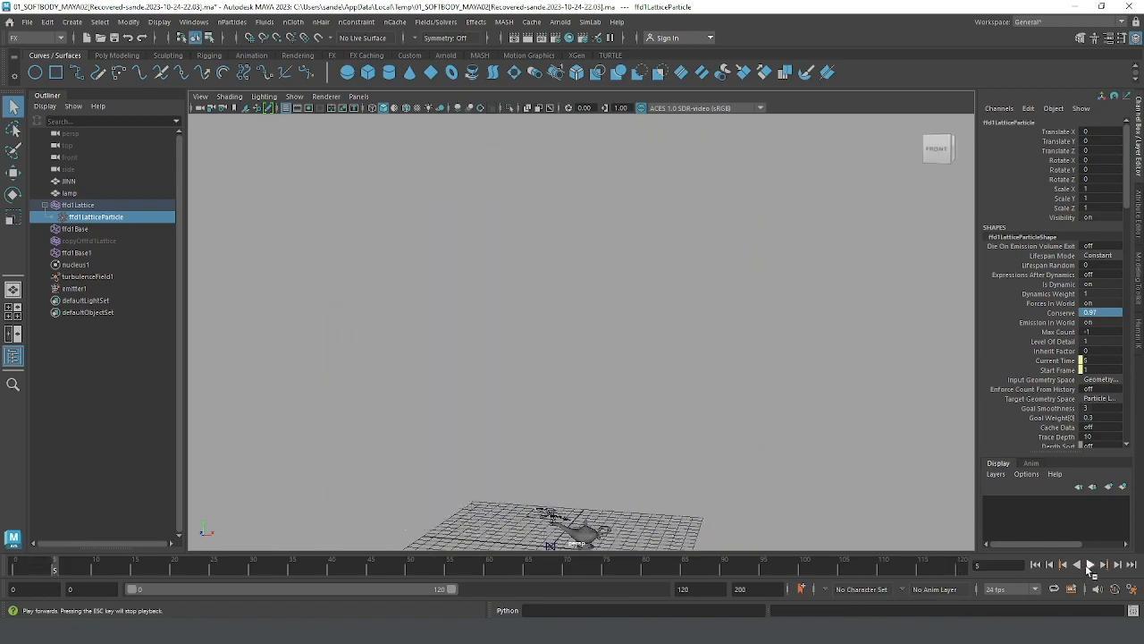
click(1090, 566)
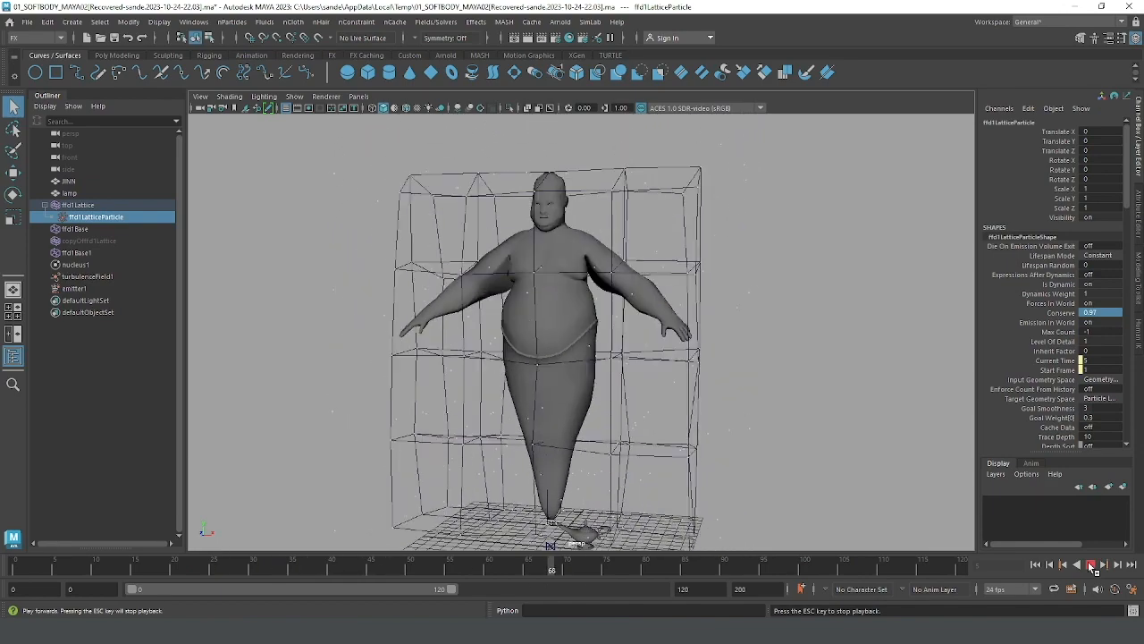
click(1091, 566)
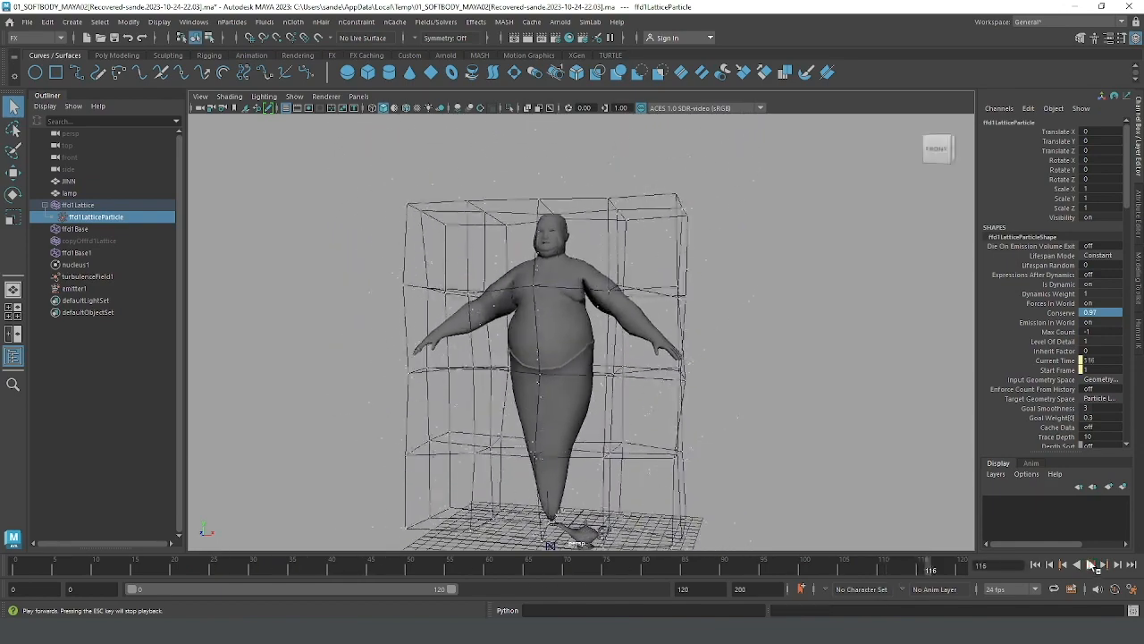
Step: Set ffd1LatticeParticle's Conserve to 0.95 and replay the simulation from the start to frame 101
double_click(1102, 312)
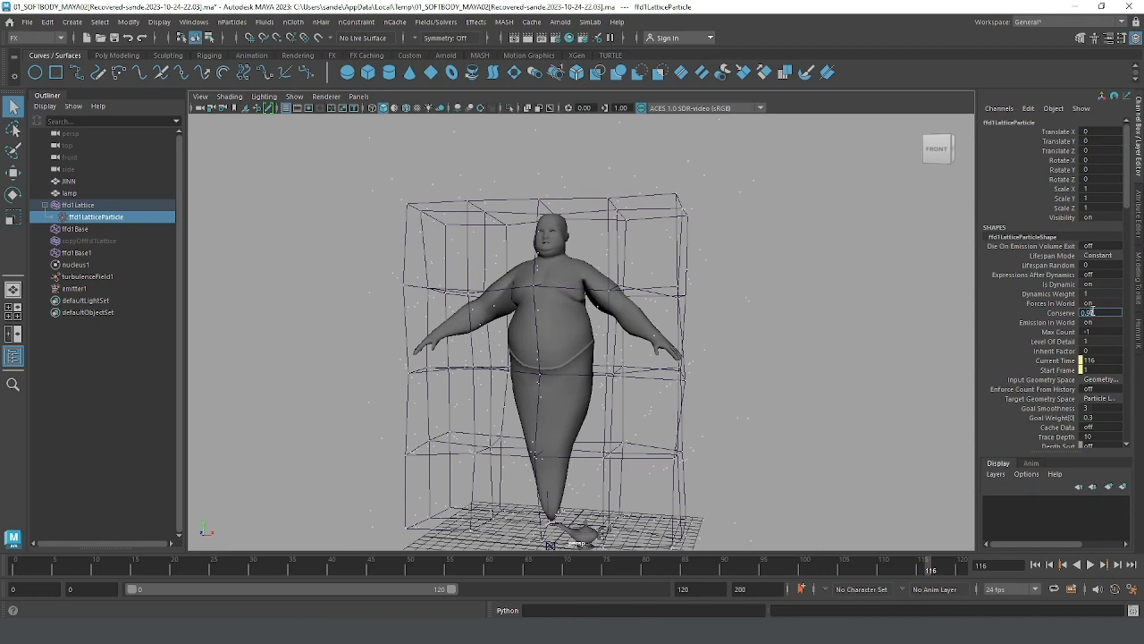
text(0.95)
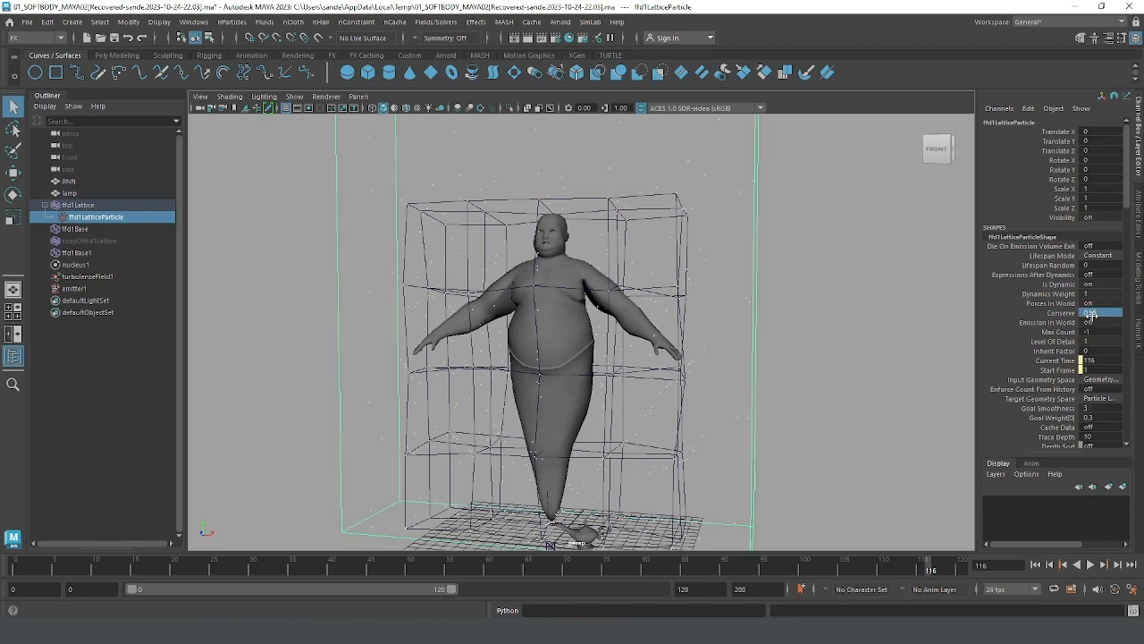
key(Return)
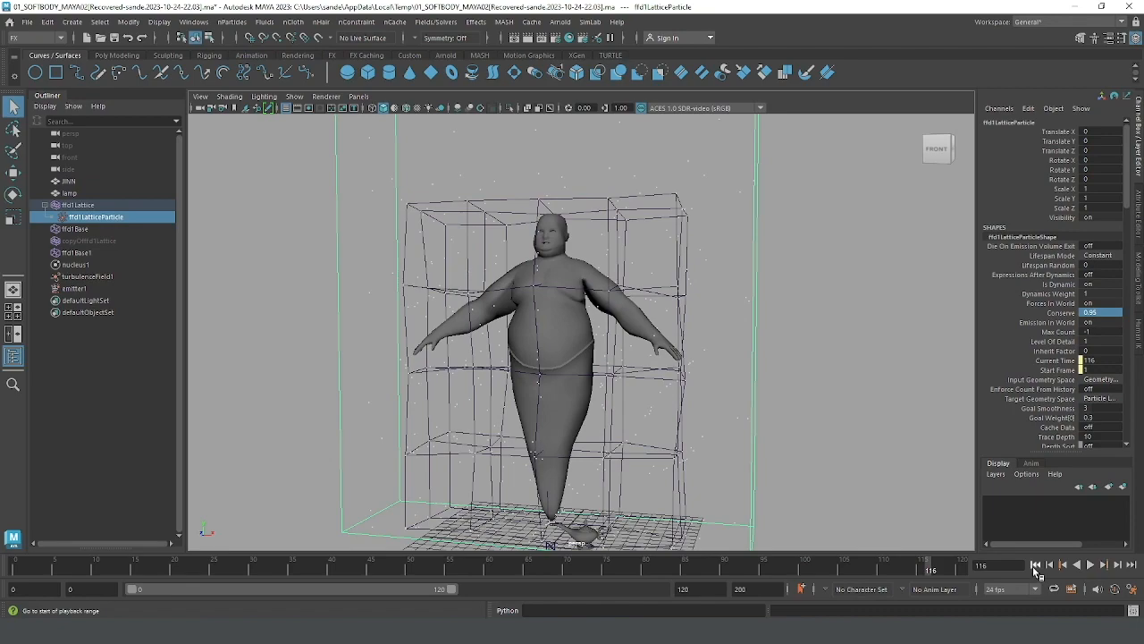
click(1035, 565)
click(1090, 565)
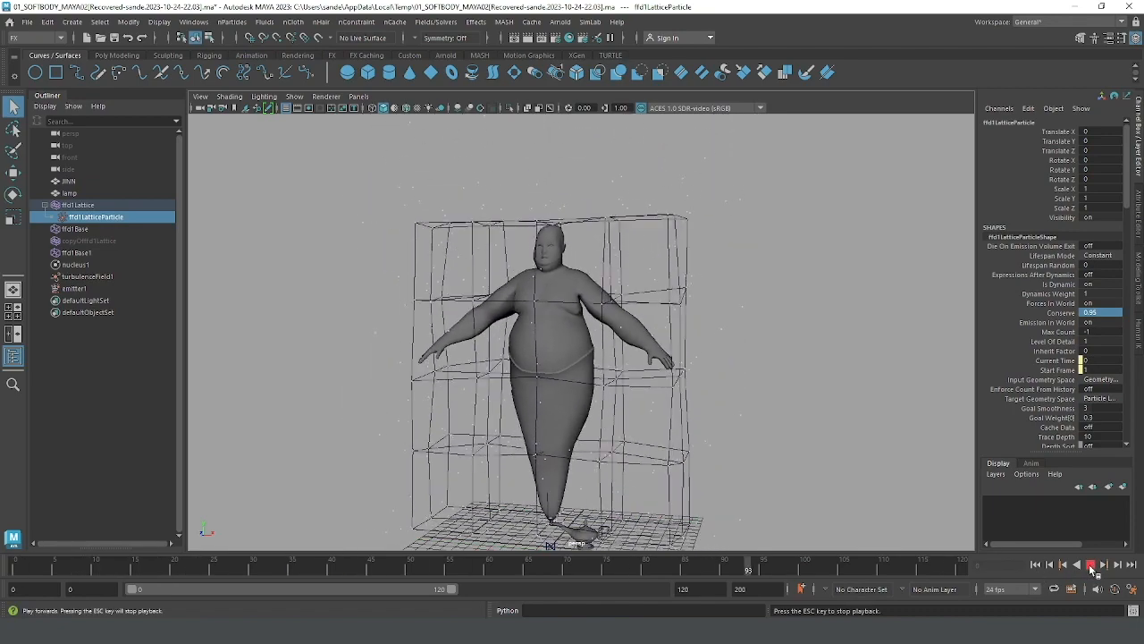
click(1091, 566)
Step: Set ffd1LatticeParticle's Goal Weight[0] to 0.5 and test it by playing from the start to frame 55
double_click(1099, 418)
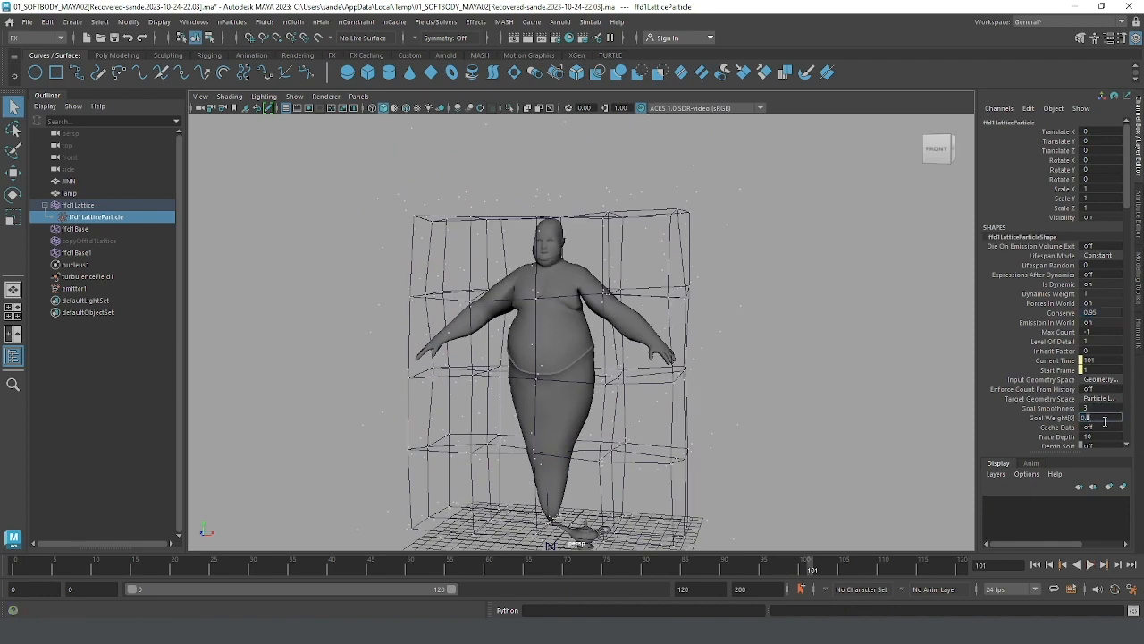
text(0.5)
key(Return)
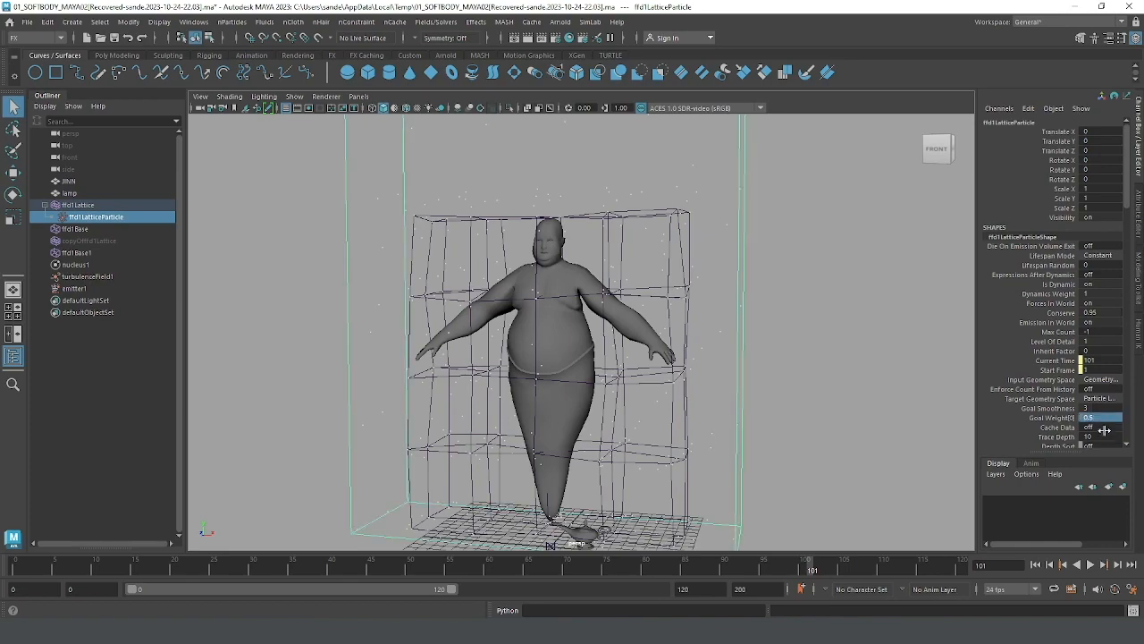
click(1037, 567)
click(1091, 566)
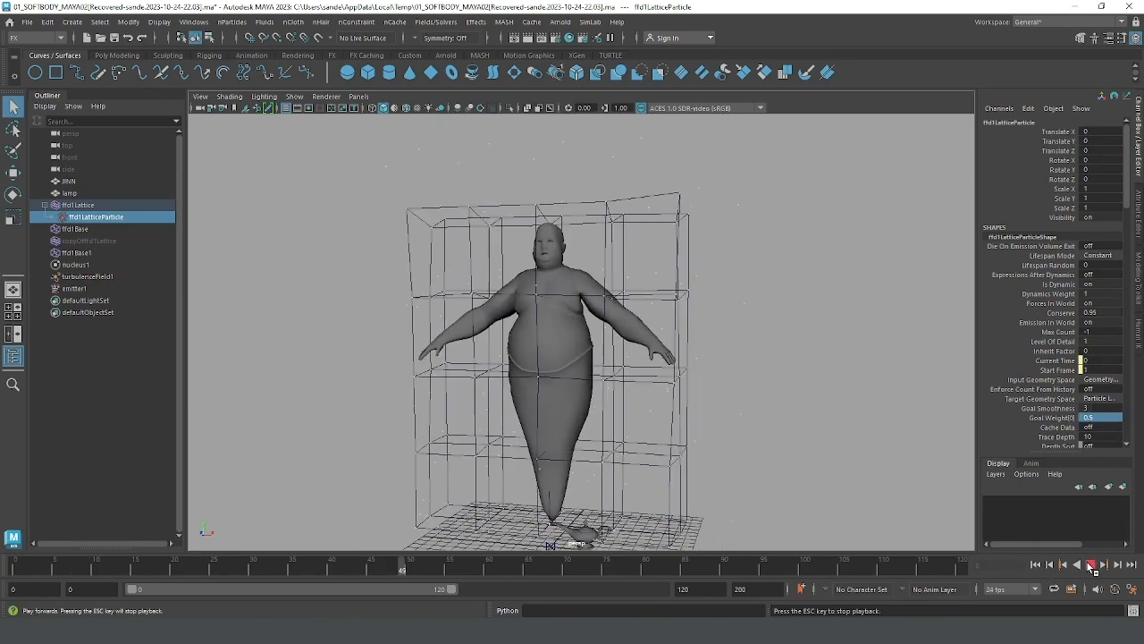
click(1092, 566)
Step: Try Goal Weight[0] values of 0.35 and 0.2 on ffd1LatticeParticle, and replay the simulation from the start to frame 59
double_click(1091, 417)
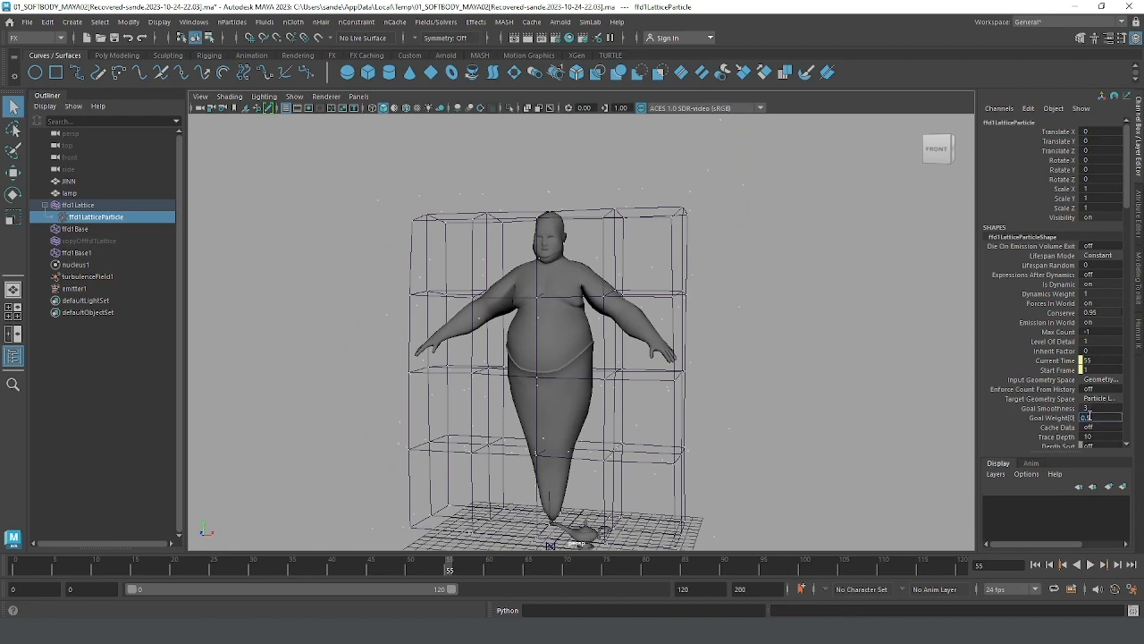
key(Return)
click(1103, 418)
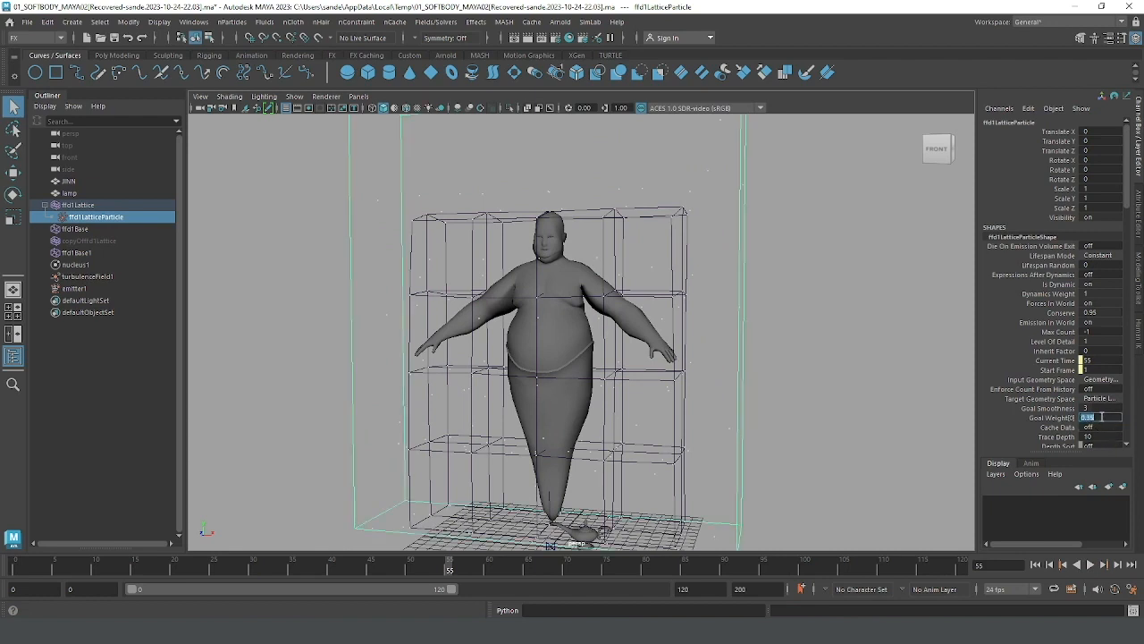
click(1092, 417)
key(Return)
click(1036, 564)
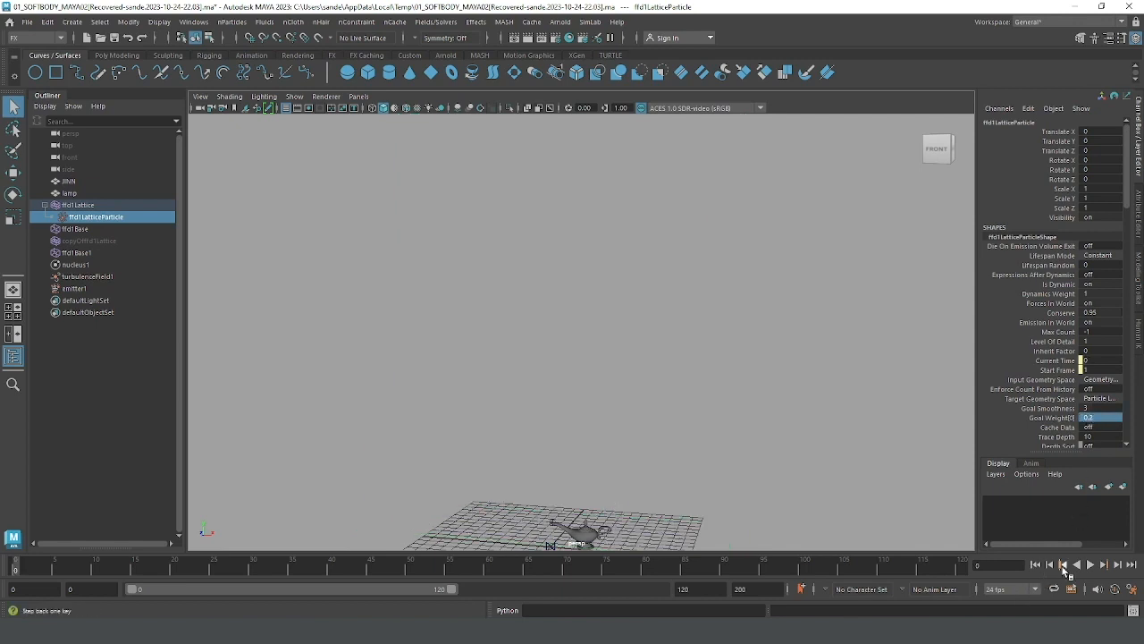
click(1090, 564)
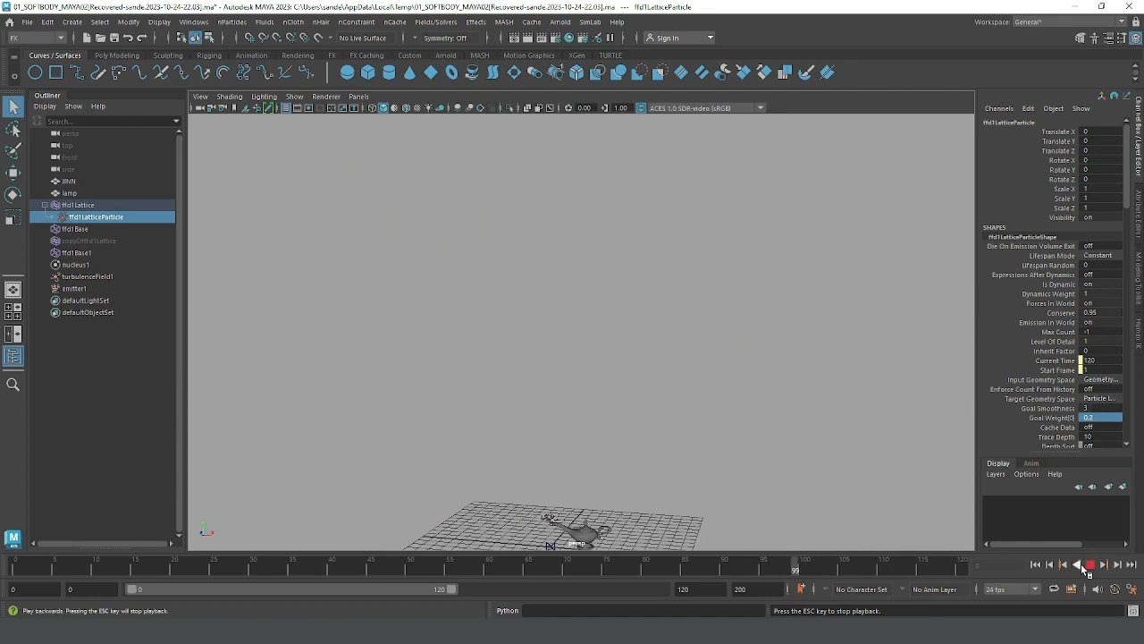
click(1039, 564)
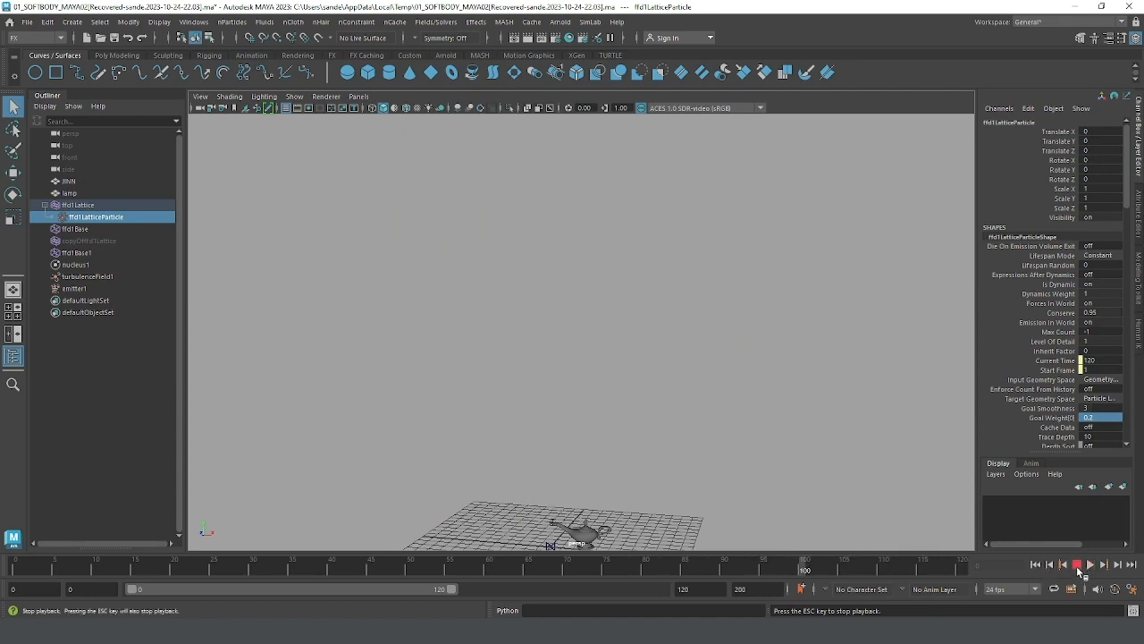
click(1077, 565)
click(1037, 566)
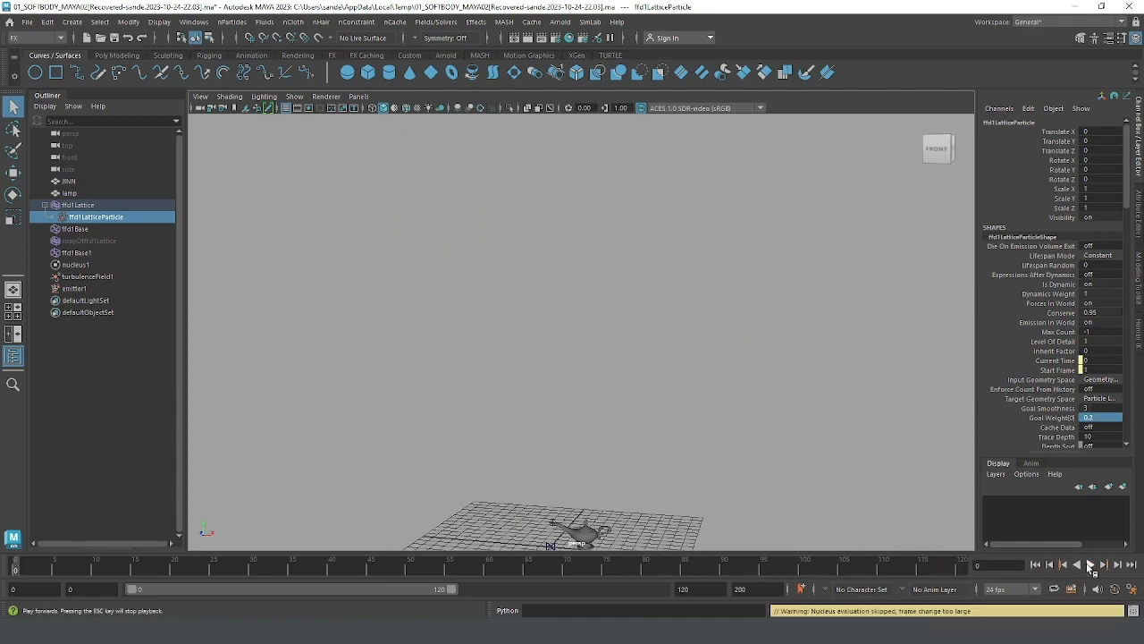
click(1091, 566)
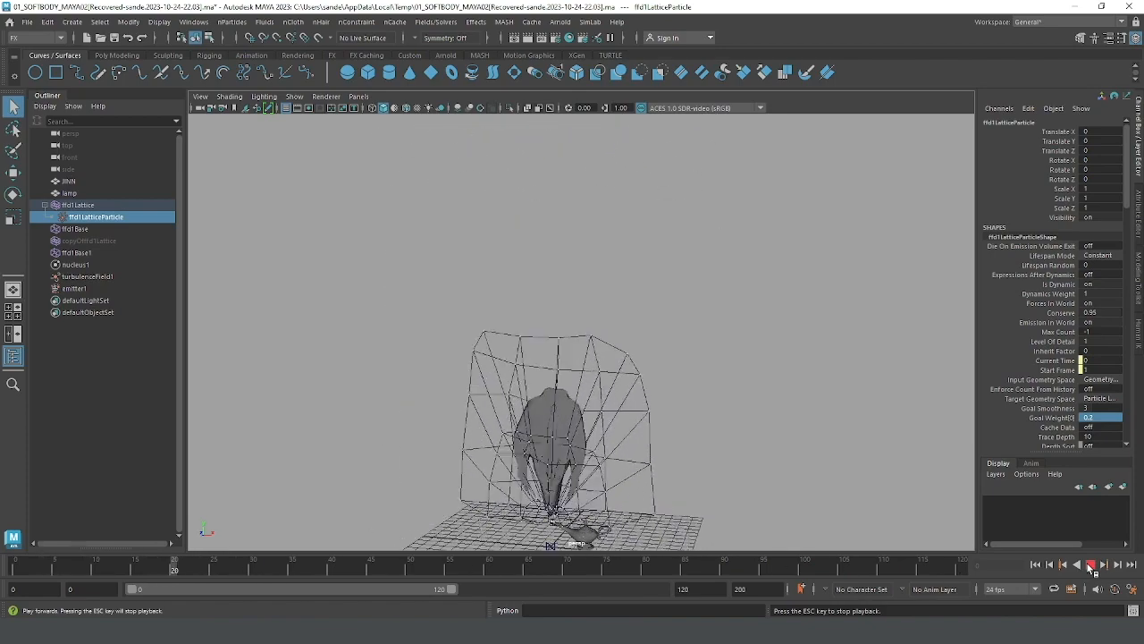
click(1091, 564)
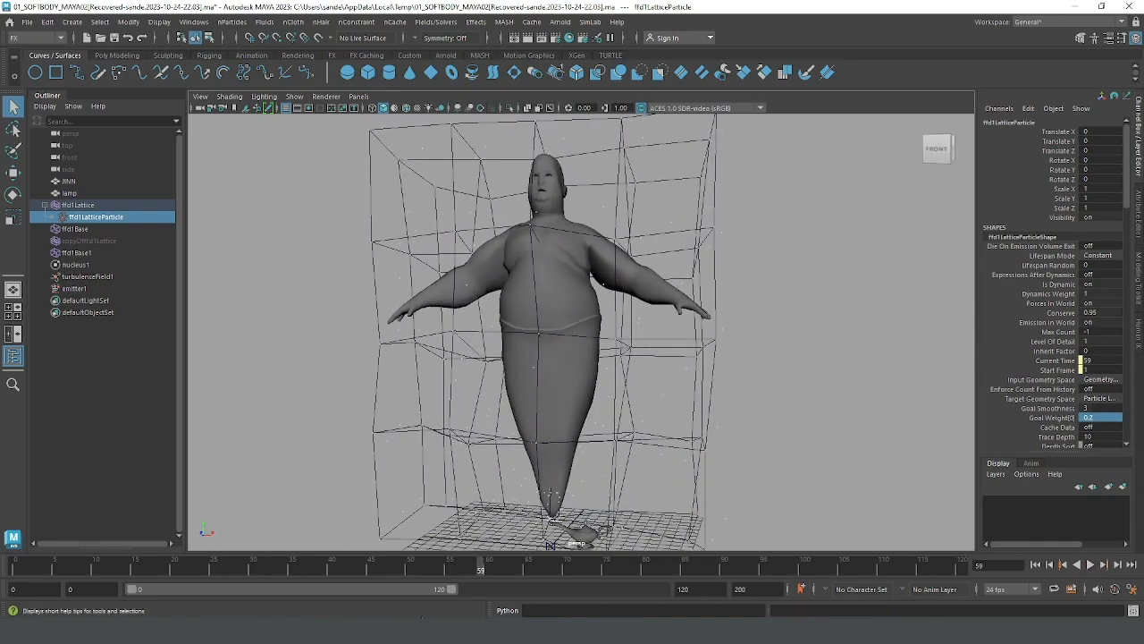
Step: Extend the playback range to frame 200 and play the simulation, viewing the genie from an angle and stopping at frame 125
drag(454, 589, 837, 589)
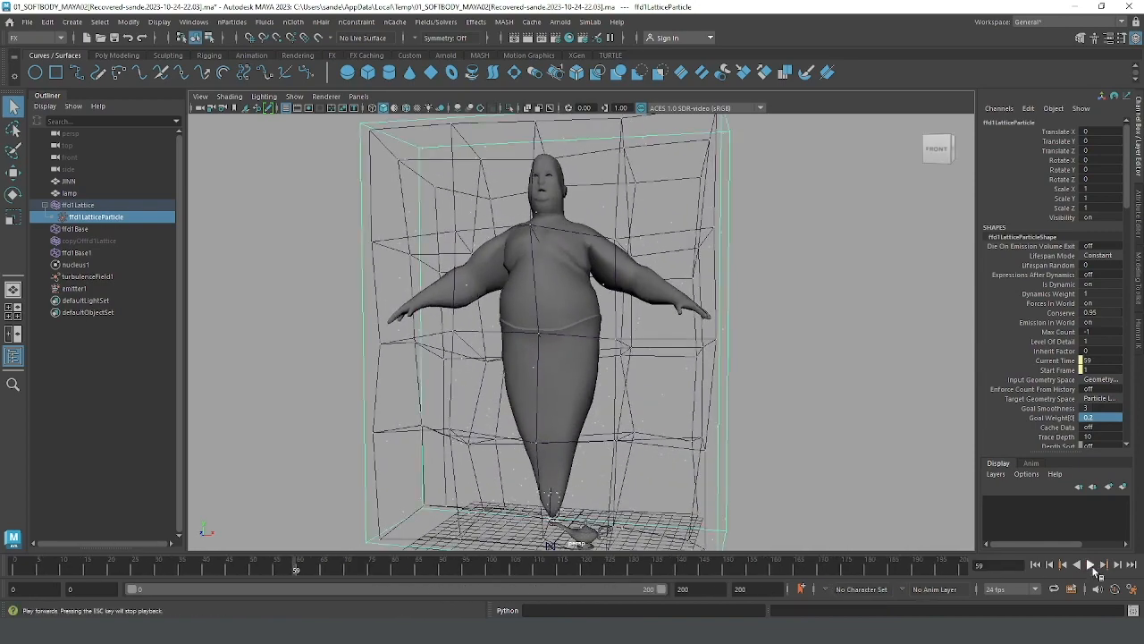
click(1090, 565)
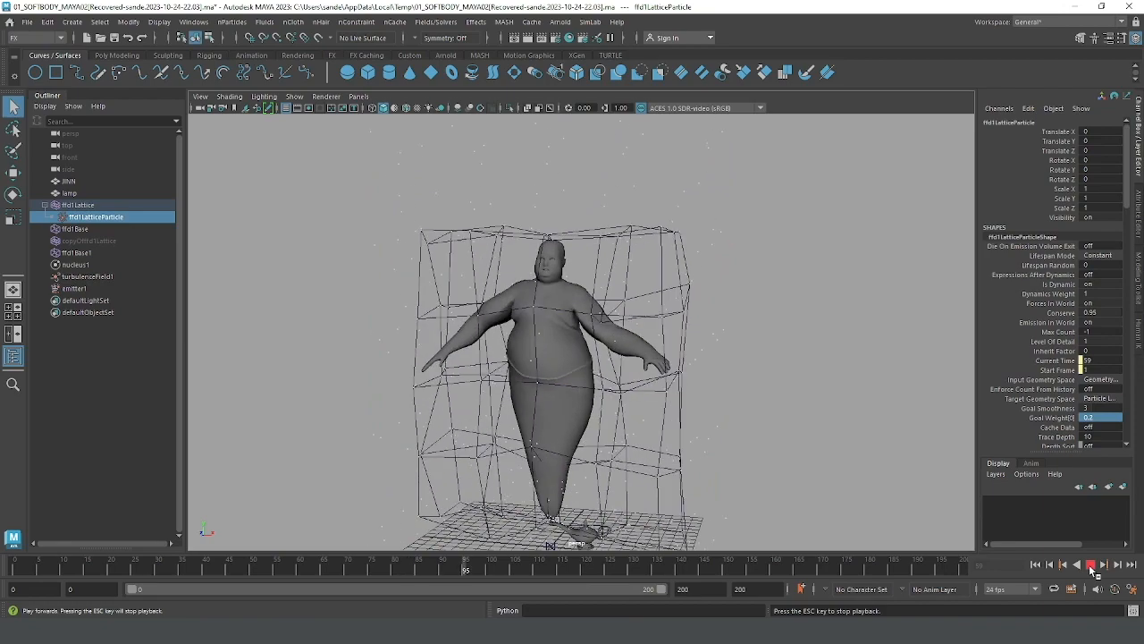
alt+drag(788, 453, 858, 452)
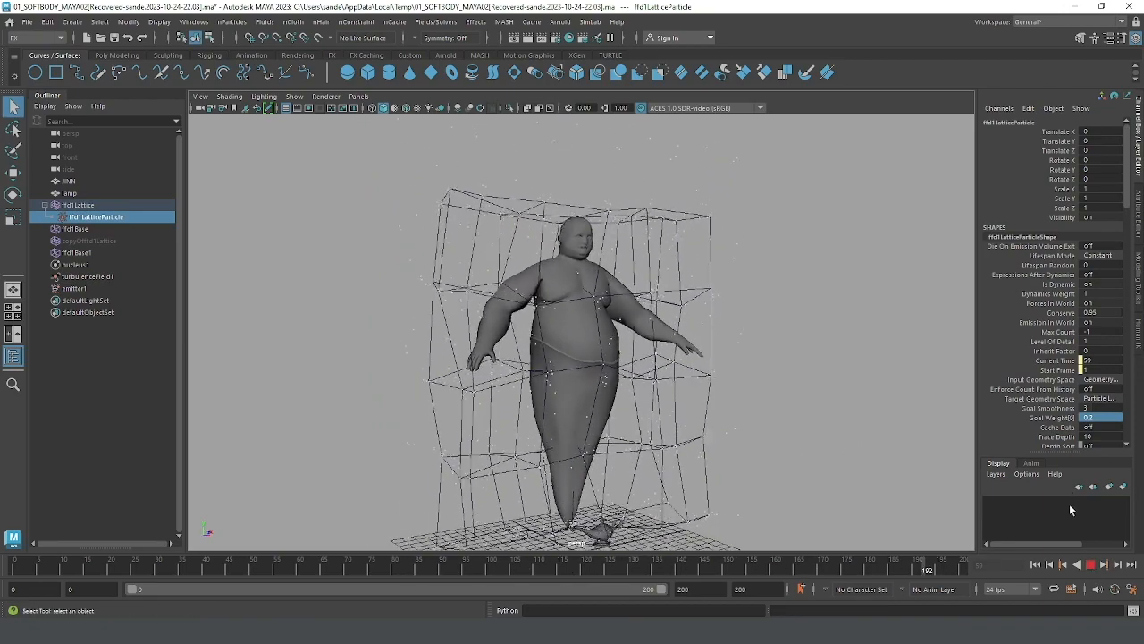
click(1090, 564)
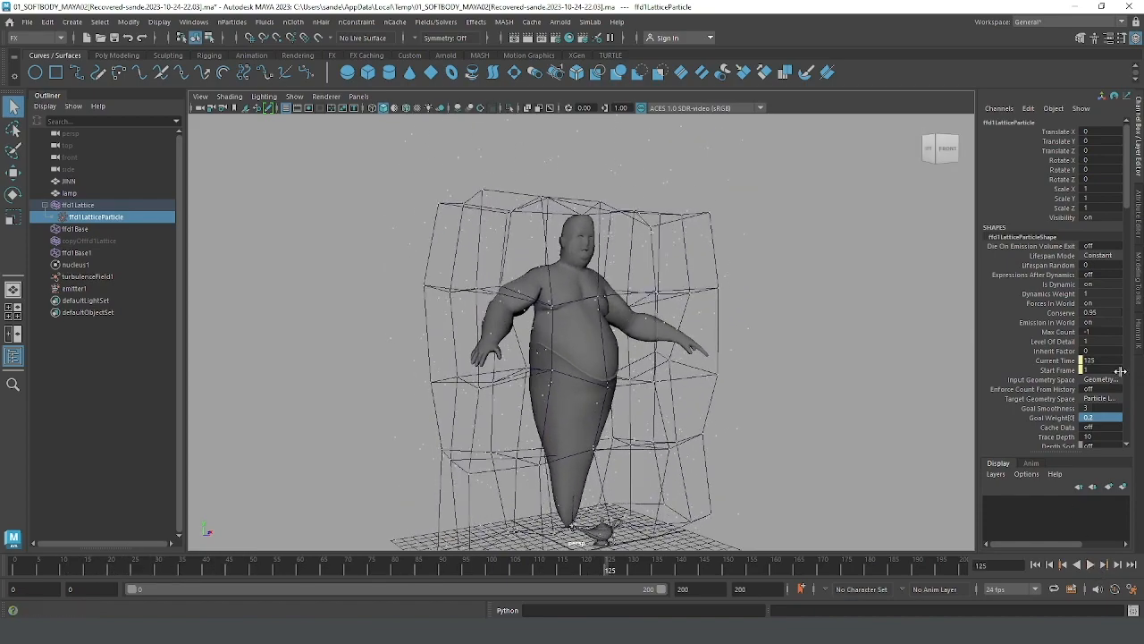
Step: Set ffd1LatticeParticle's Goal Weight[0] to 0.25 and replay the simulation from the start to frame 158
double_click(1096, 417)
key(Return)
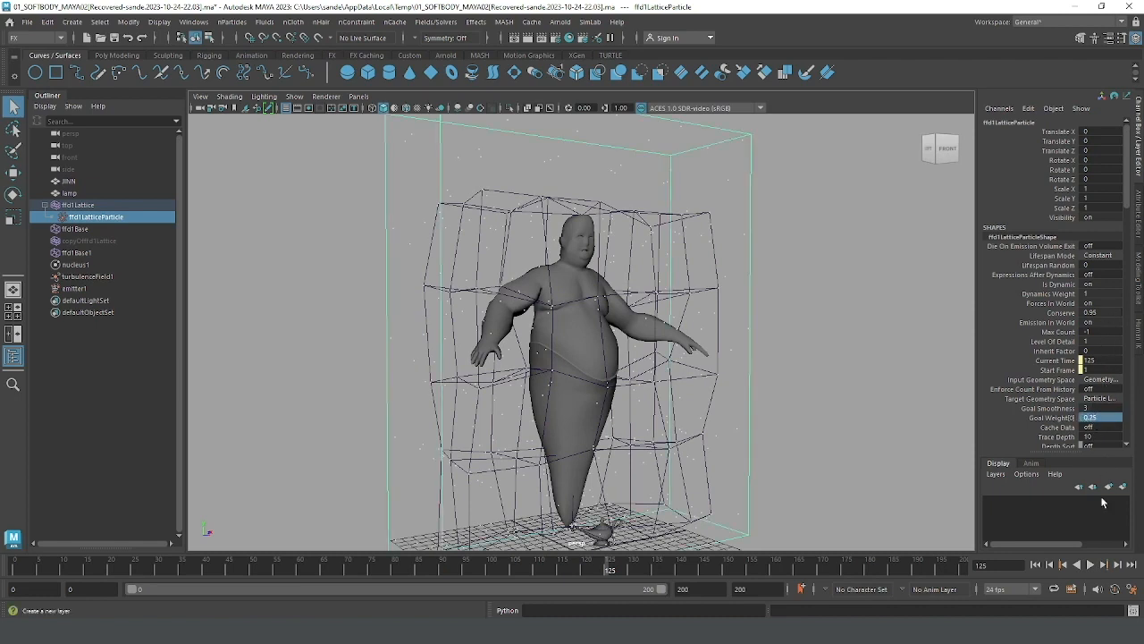
click(1035, 564)
click(1091, 565)
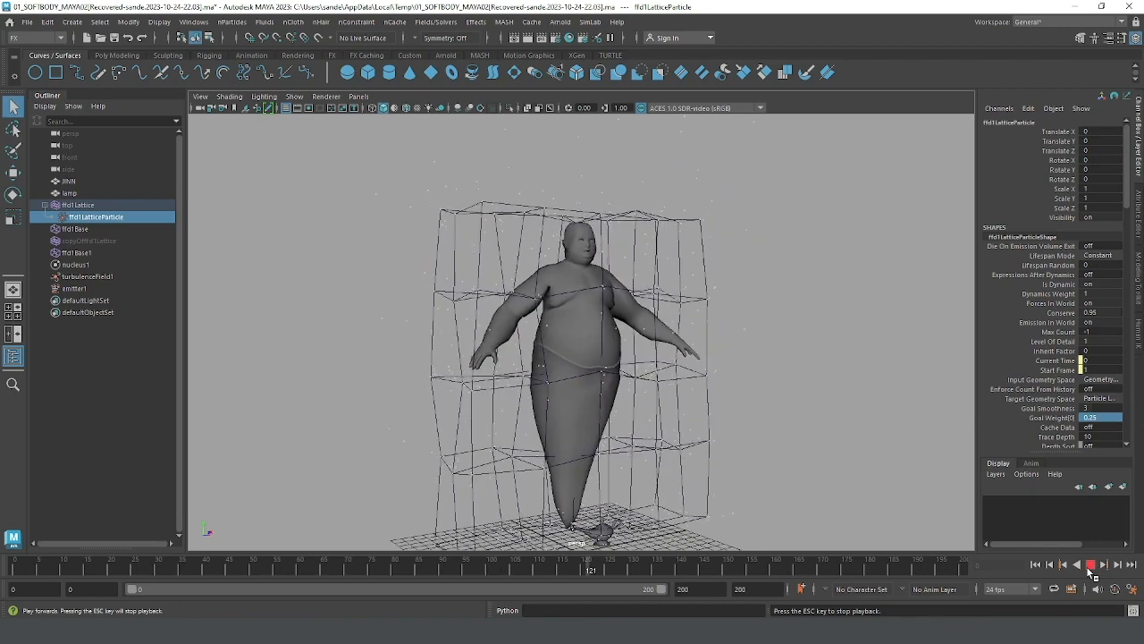
click(1091, 565)
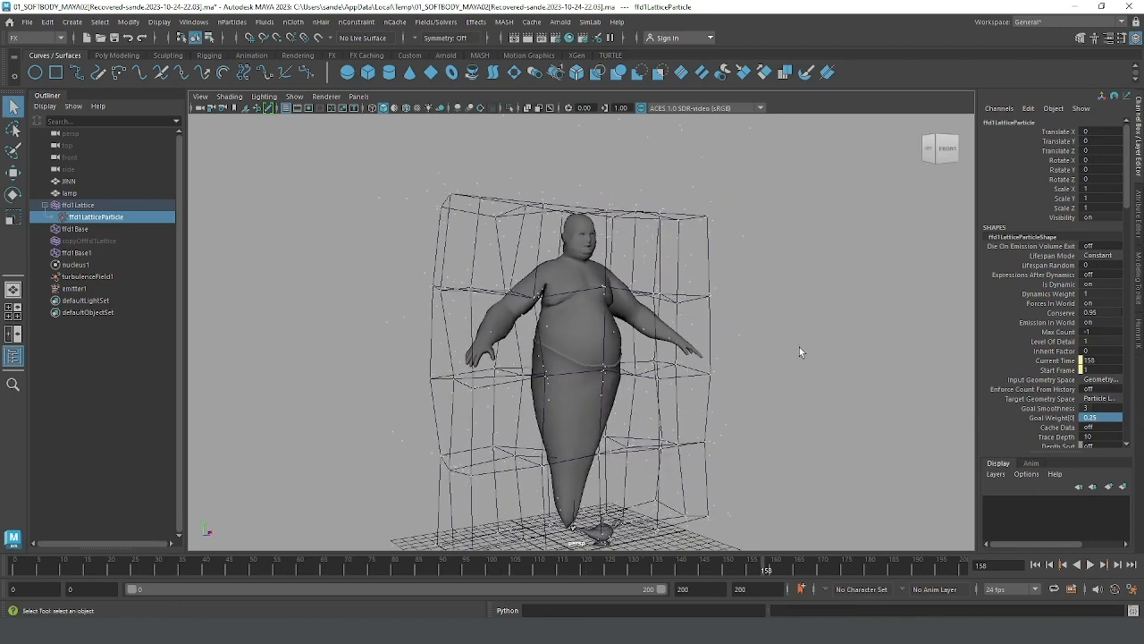
Step: Hide deformers and nParticles in the viewport so only the genie, lamp and grid are displayed
alt+drag(780, 186, 702, 188)
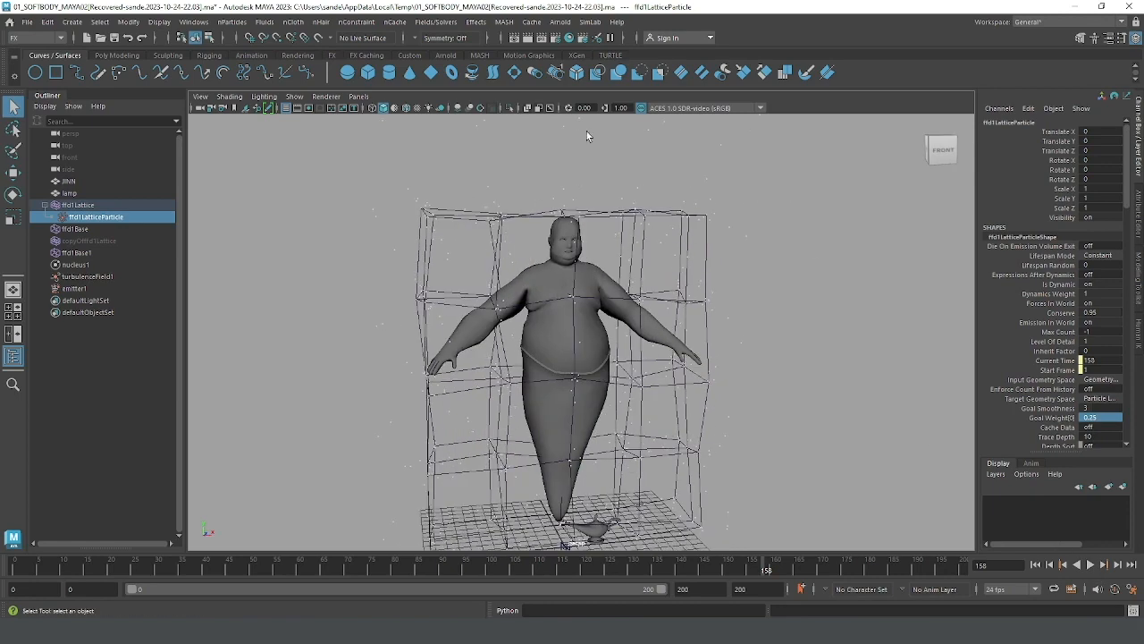
click(302, 97)
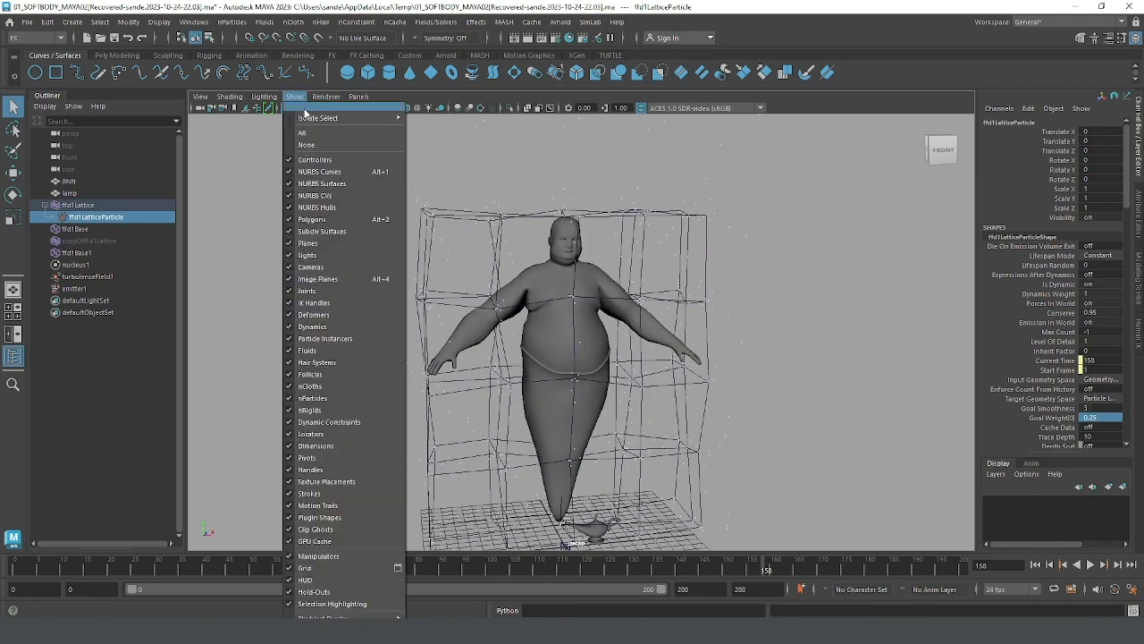
click(324, 312)
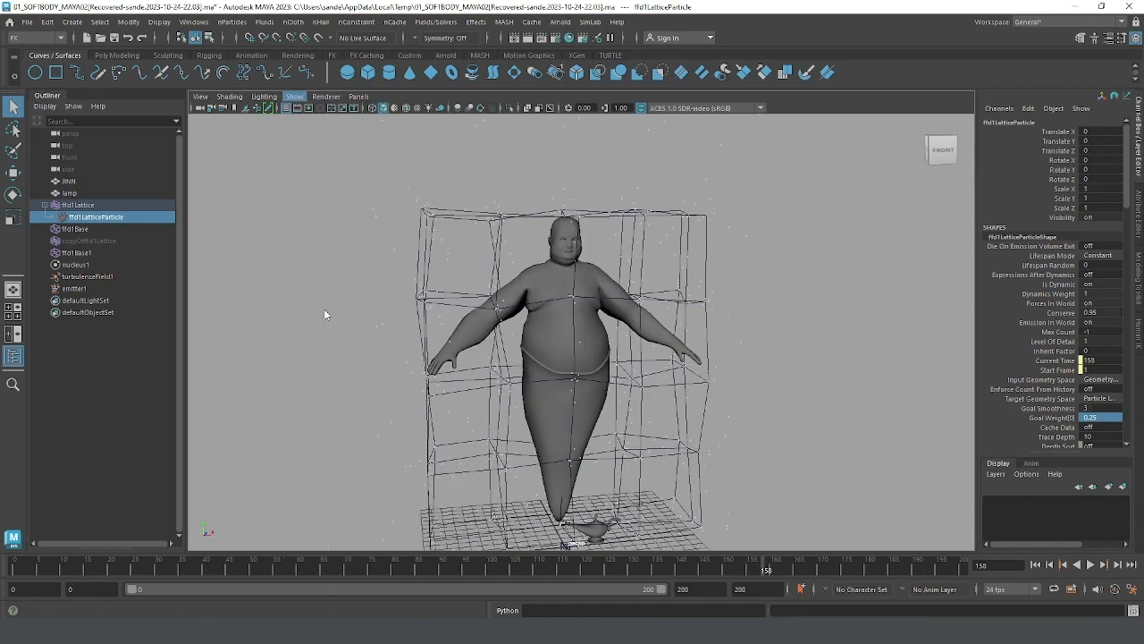
click(295, 97)
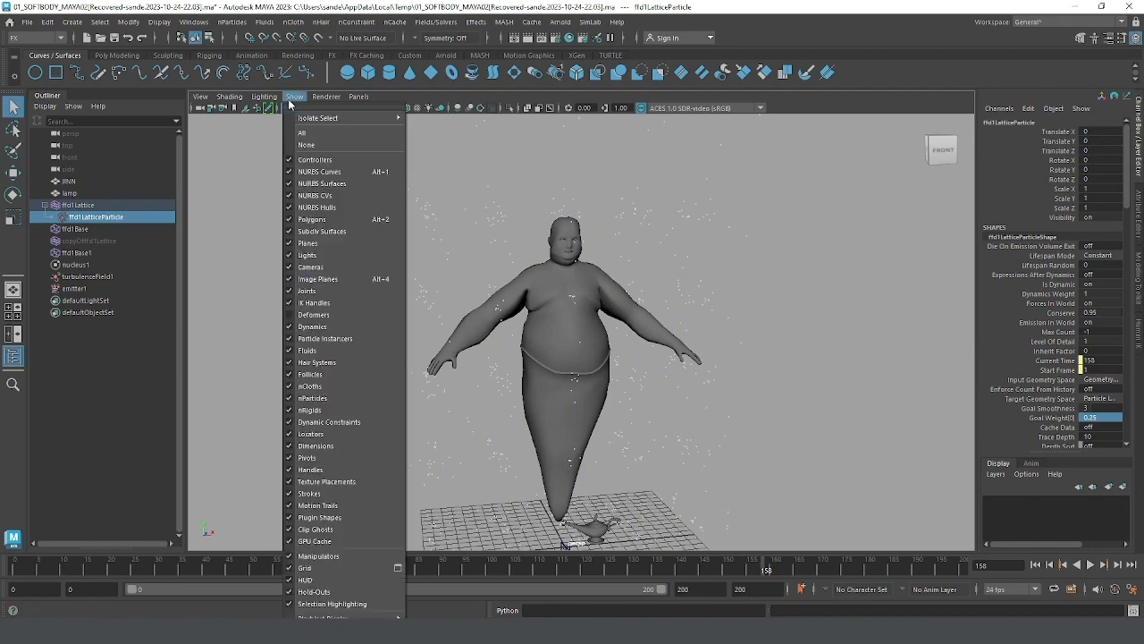
click(306, 399)
alt+right_drag(802, 428, 682, 402)
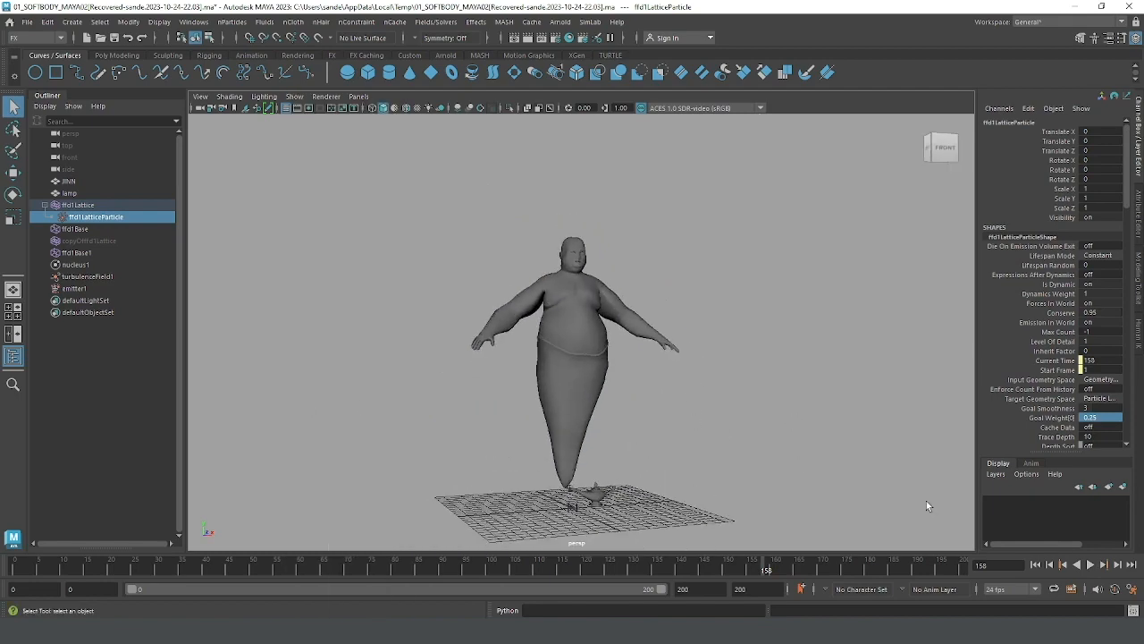
Step: Replay the simulation from the start to frame 115 without the lattice and particles, and inspect the genie from the front
click(1036, 564)
click(1090, 565)
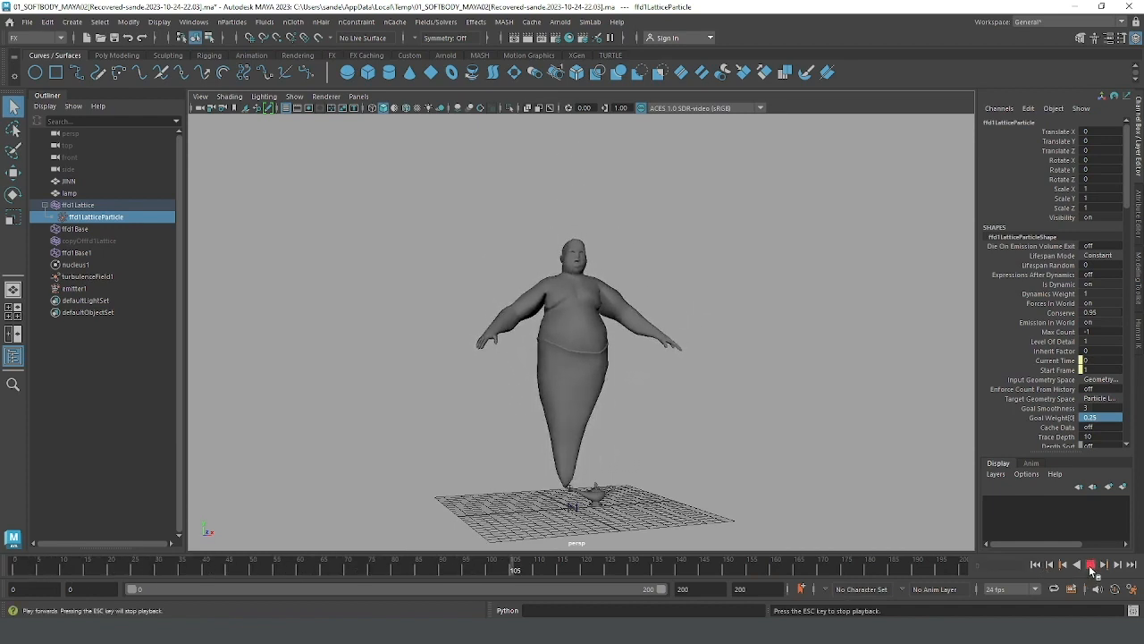
key(Escape)
alt+drag(770, 455, 774, 384)
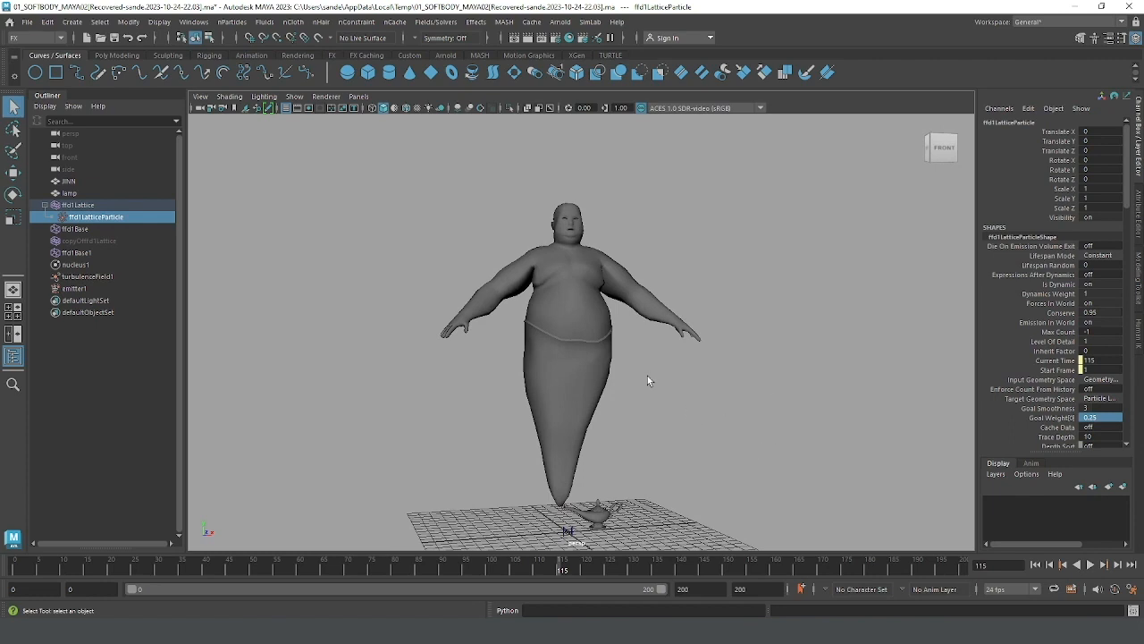
alt+drag(672, 294, 644, 297)
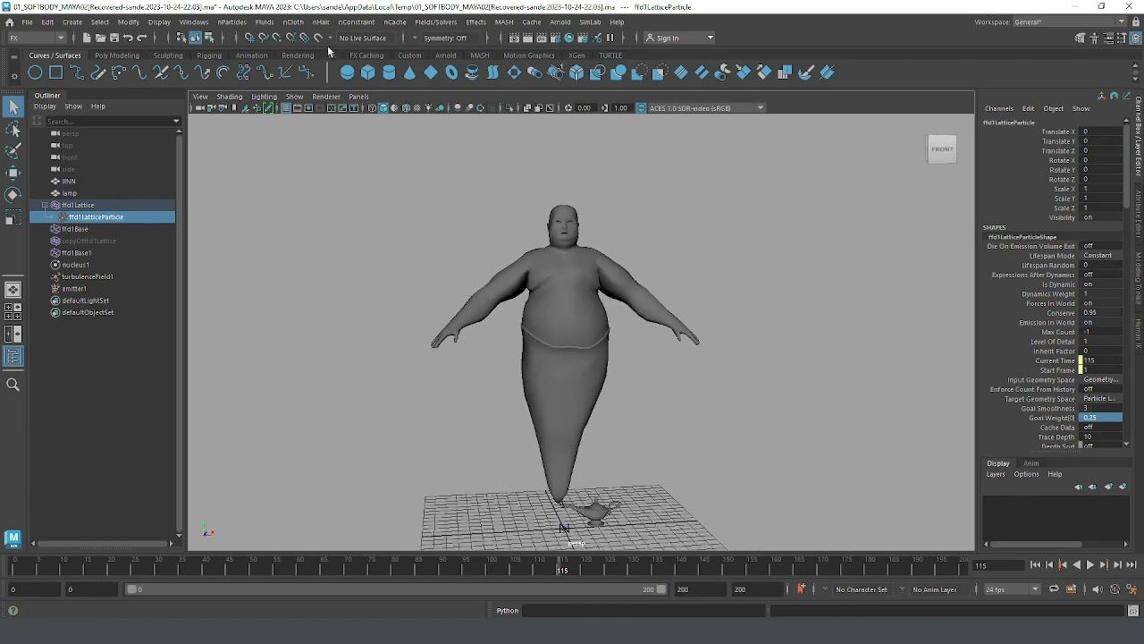
Step: Open the options of the nParticles Soft Body command
click(232, 21)
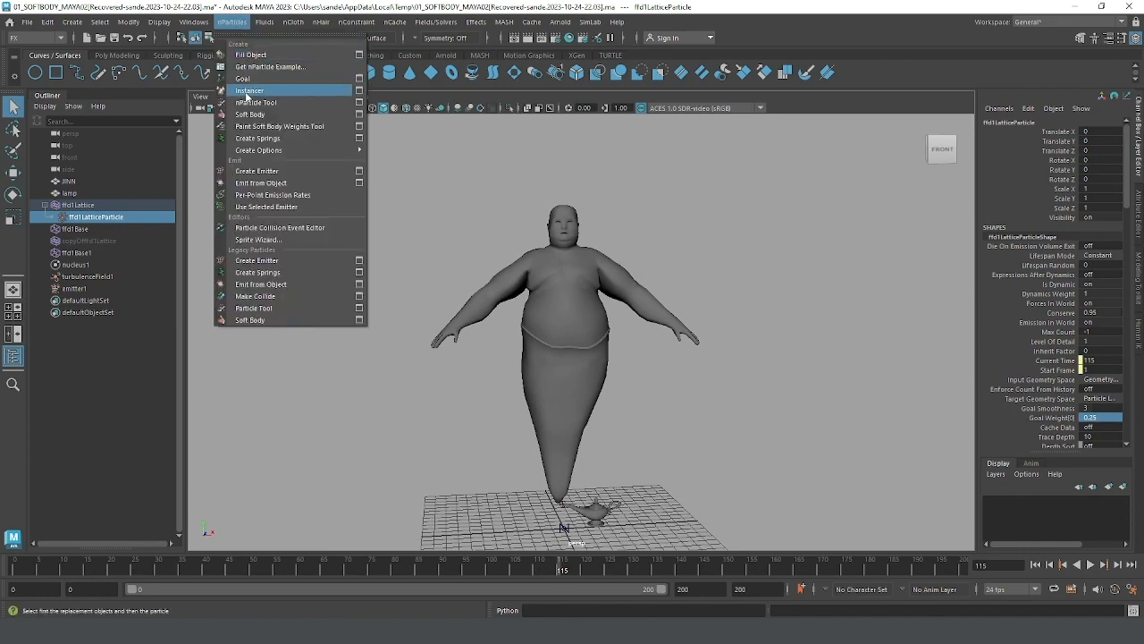
click(359, 114)
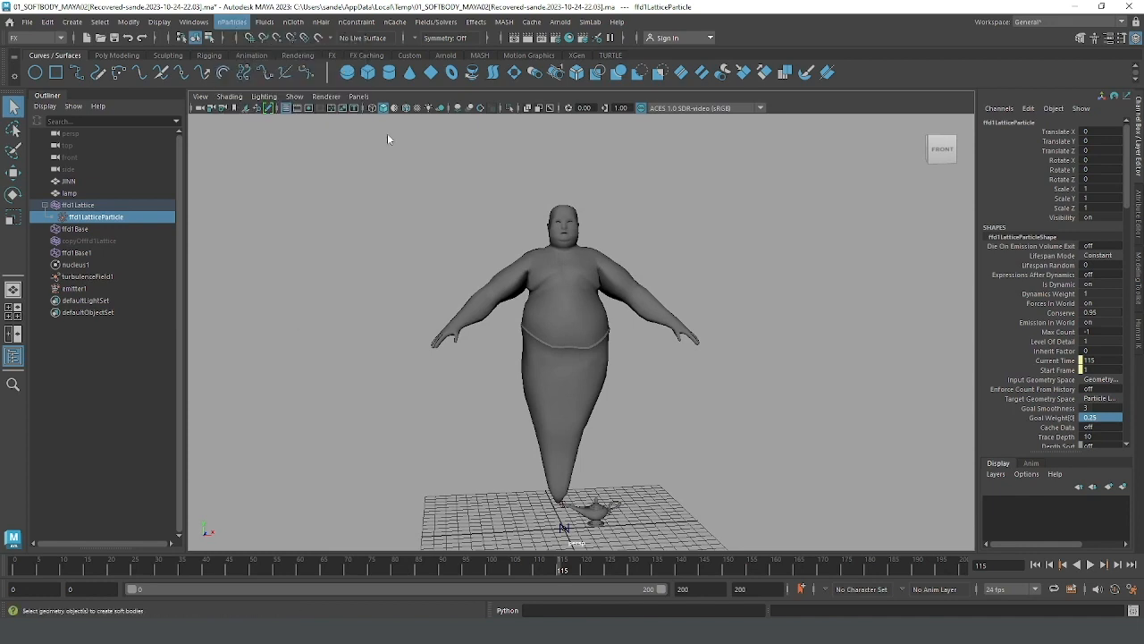
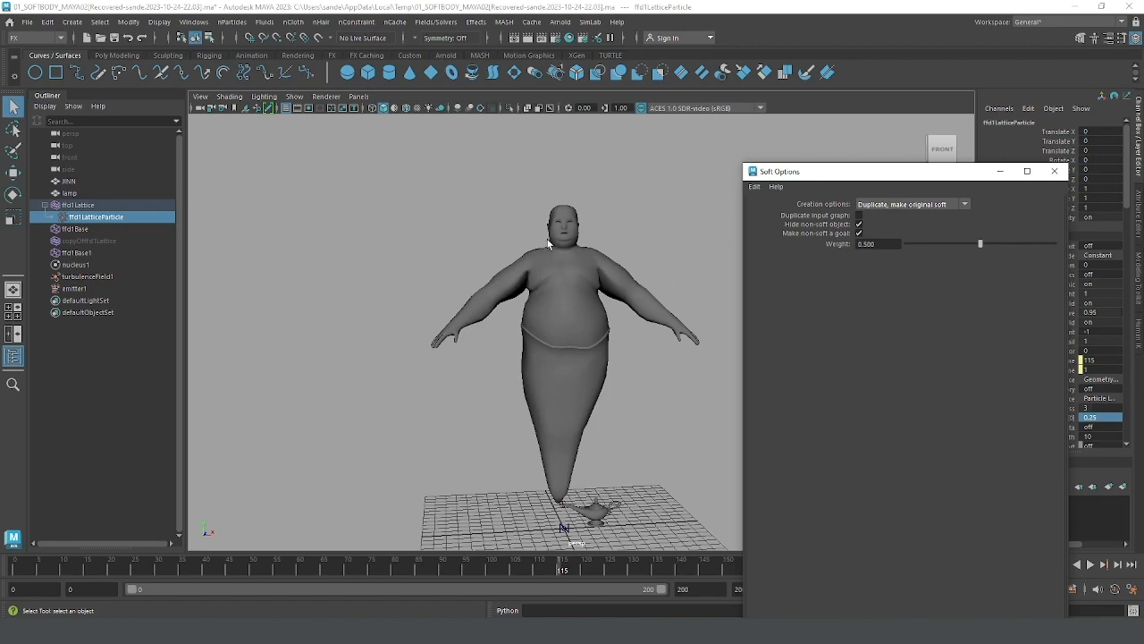
Step: Examine the genie and lamp from several angles at frame 115
alt+drag(556, 275, 490, 216)
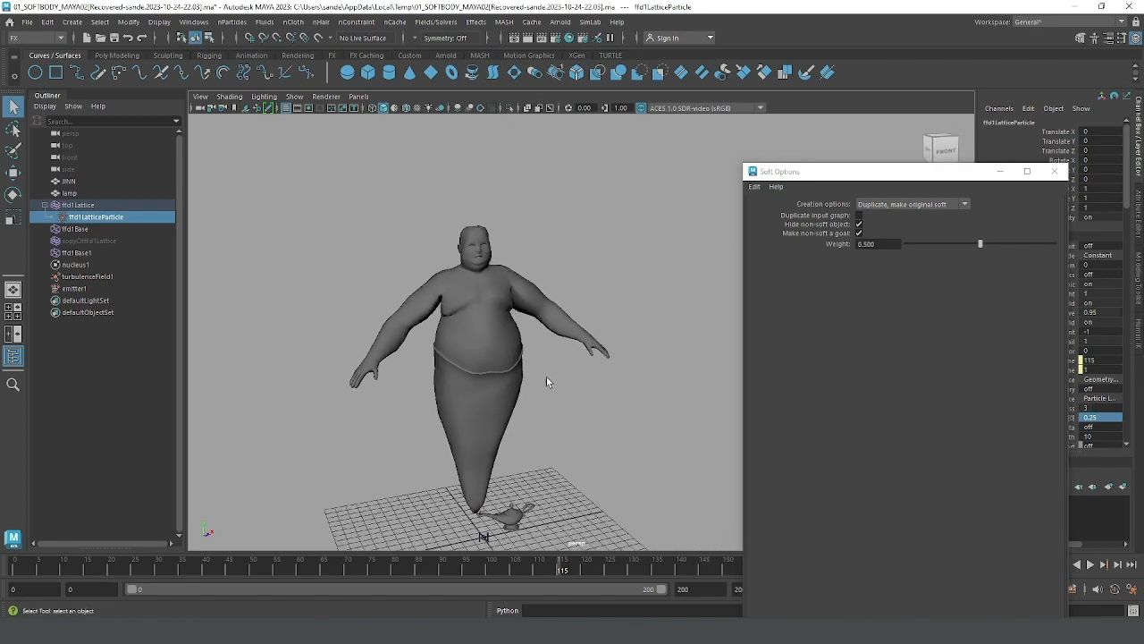
alt+drag(546, 377, 548, 302)
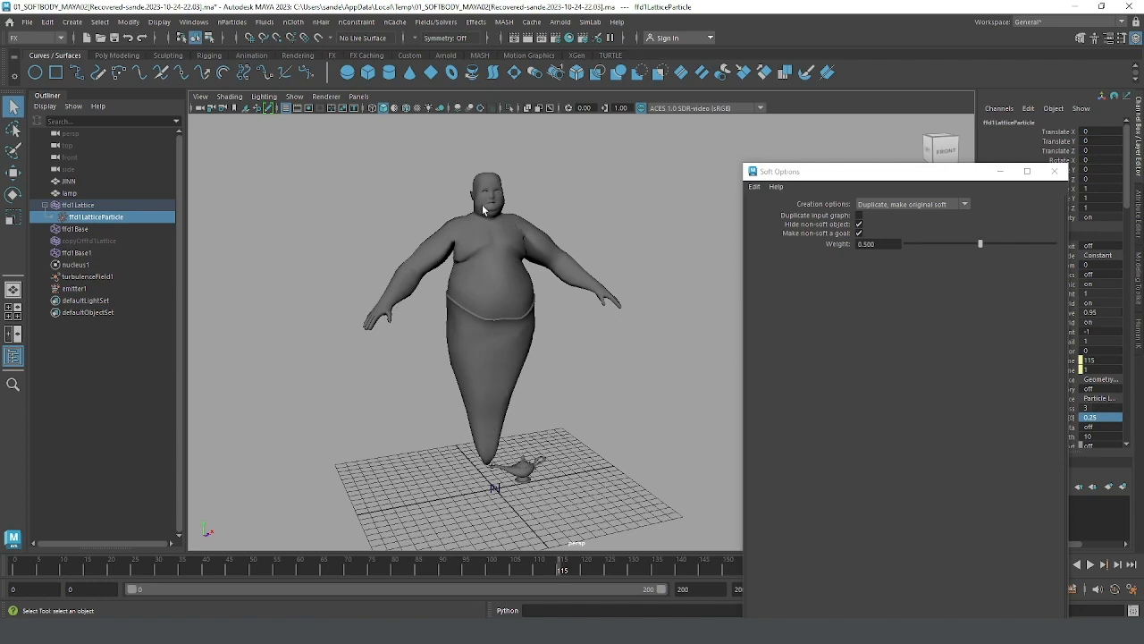
alt+drag(492, 247, 497, 247)
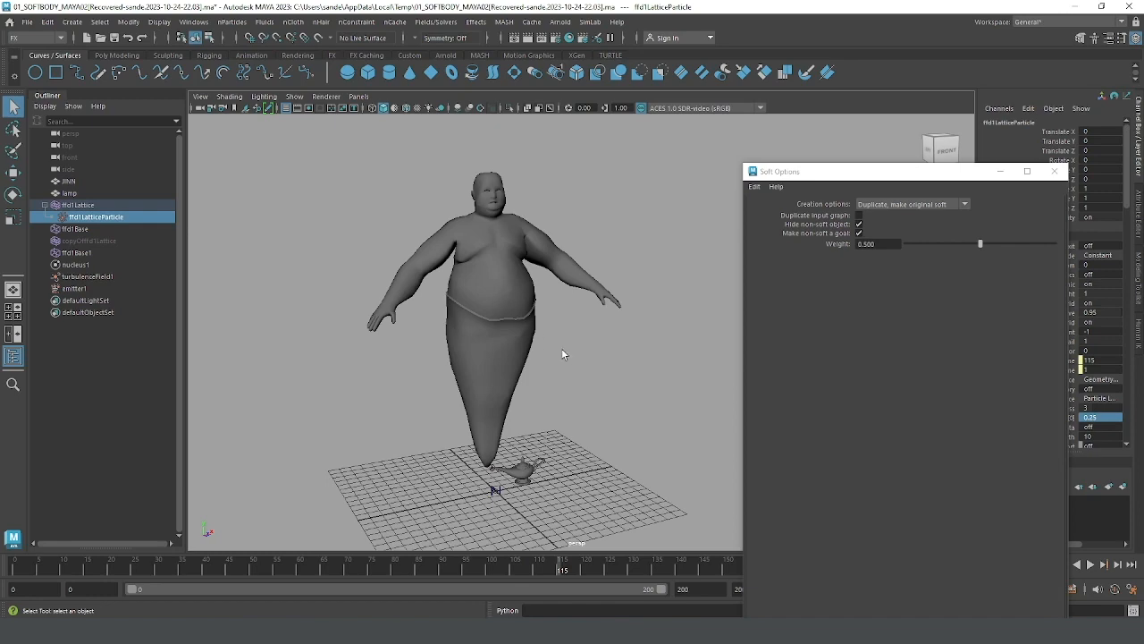
alt+middle_drag(606, 371, 641, 377)
alt+drag(632, 369, 633, 364)
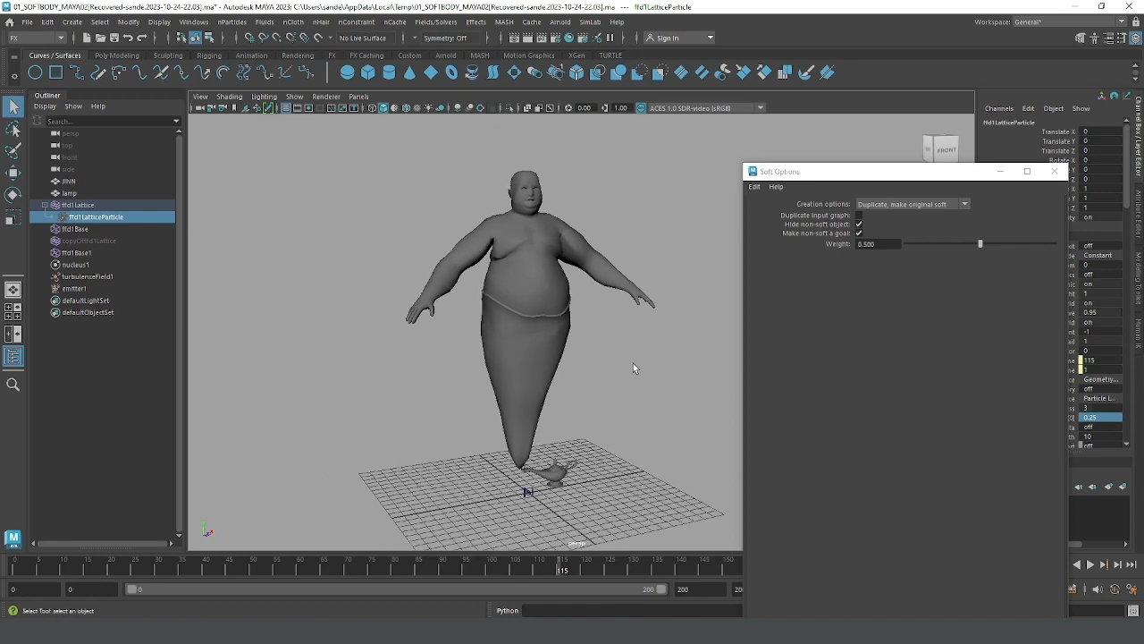
alt+middle_drag(632, 364, 616, 380)
alt+right_drag(616, 380, 611, 378)
Step: Minimize the Soft Options window and replay the simulation from the start with the genie and lamp in view
click(1002, 171)
alt+drag(701, 285, 685, 287)
alt+middle_drag(685, 287, 718, 296)
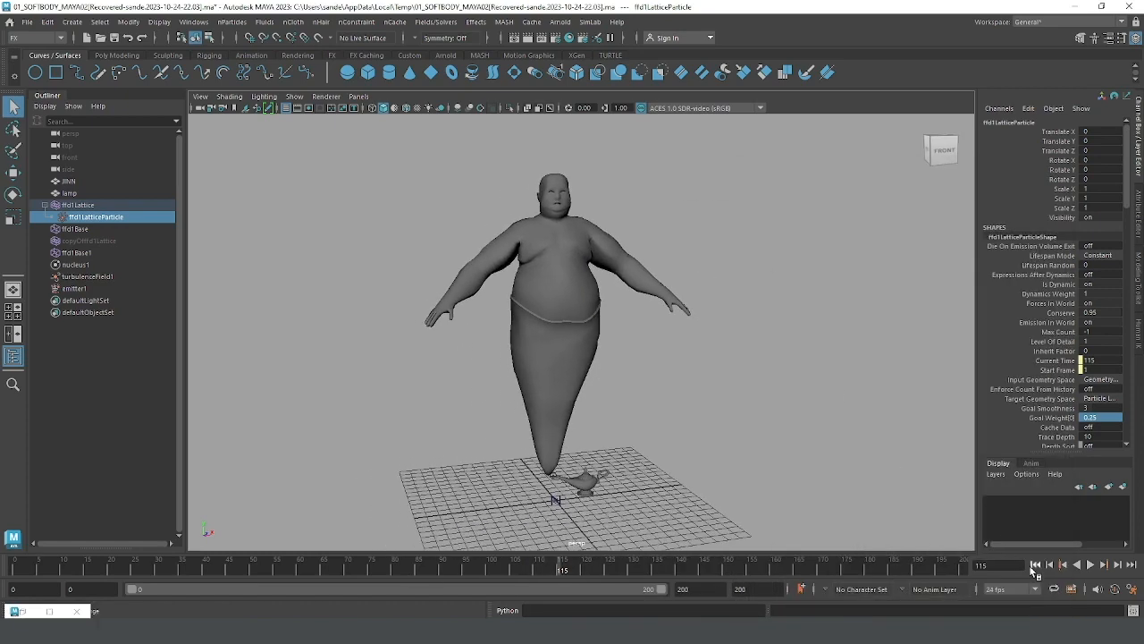
click(1035, 564)
click(1091, 565)
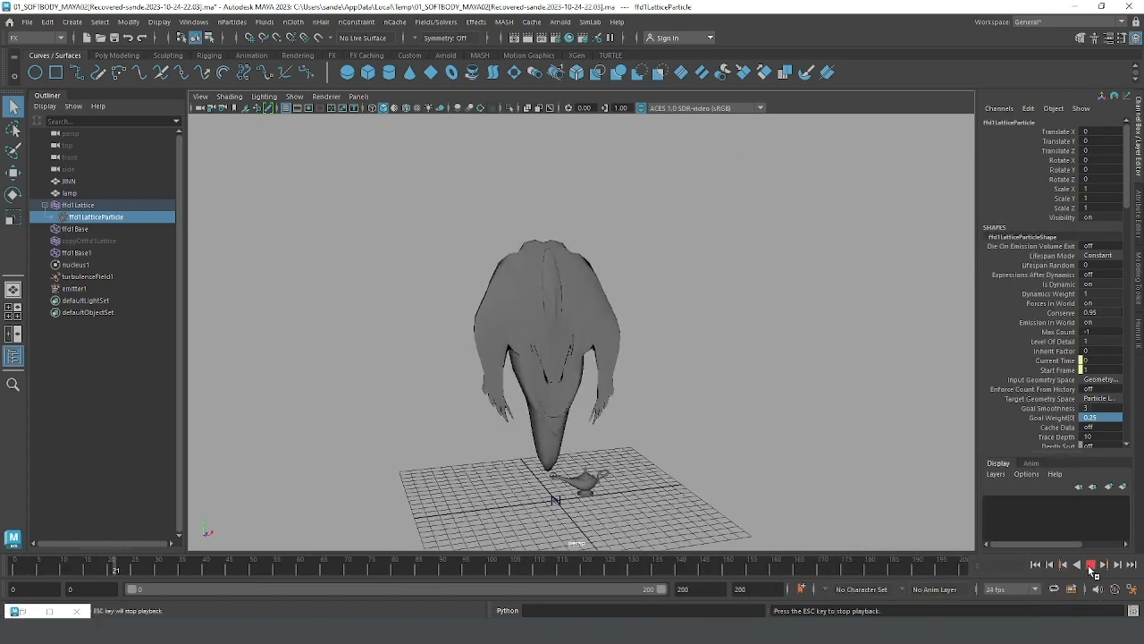